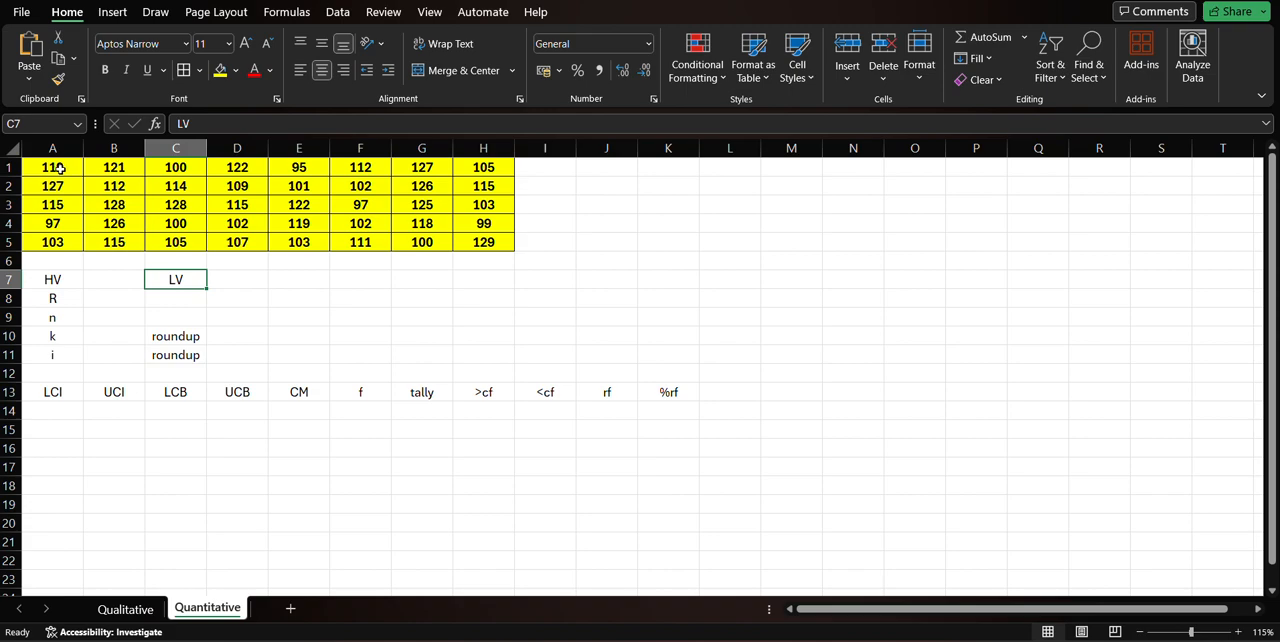
Examine the data set in A1:H5 and the labels and frequency table headings laid out in rows 7 to 13.
{"action": "left_click", "coordinate": [60, 169]}
{"action": "left_click_drag", "start_coordinate": [60, 169], "coordinate": [495, 240]}
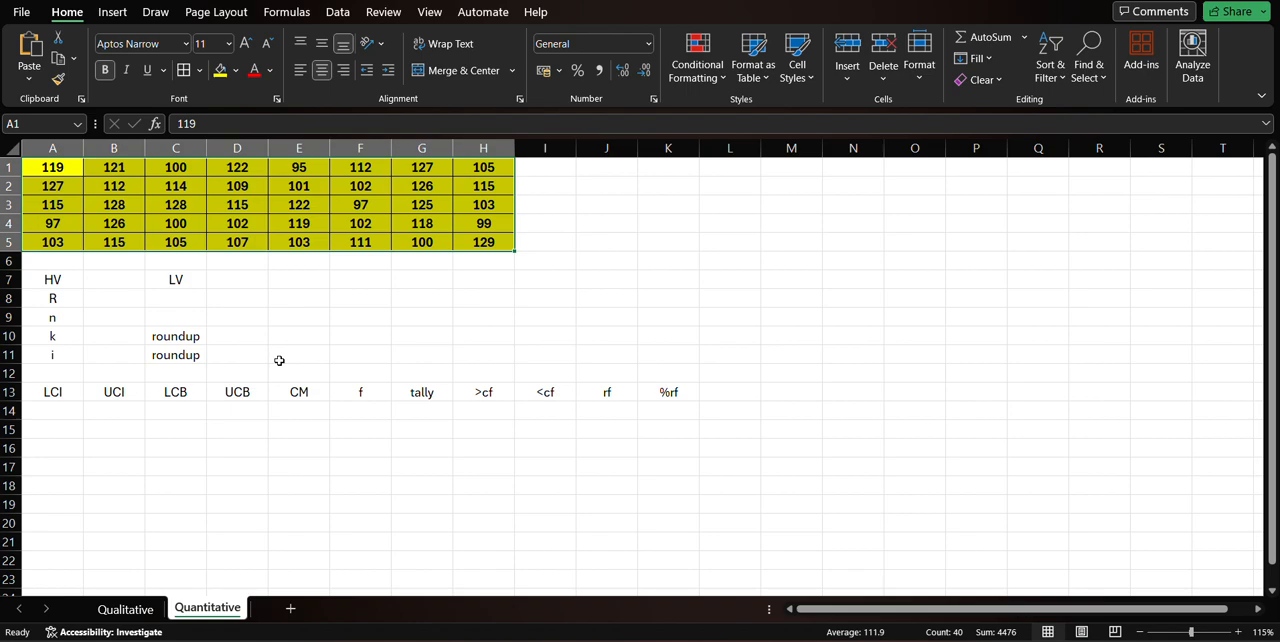
{"action": "left_click", "coordinate": [312, 312]}
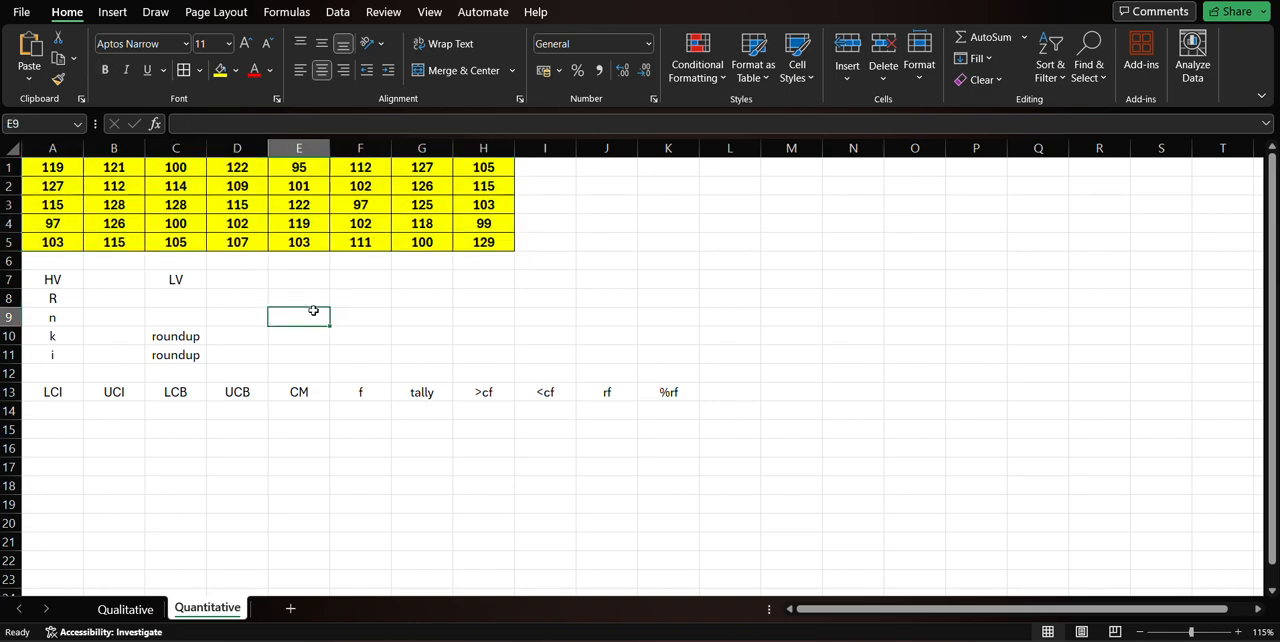
{"action": "left_click", "coordinate": [250, 278]}
{"action": "left_click", "coordinate": [120, 281]}
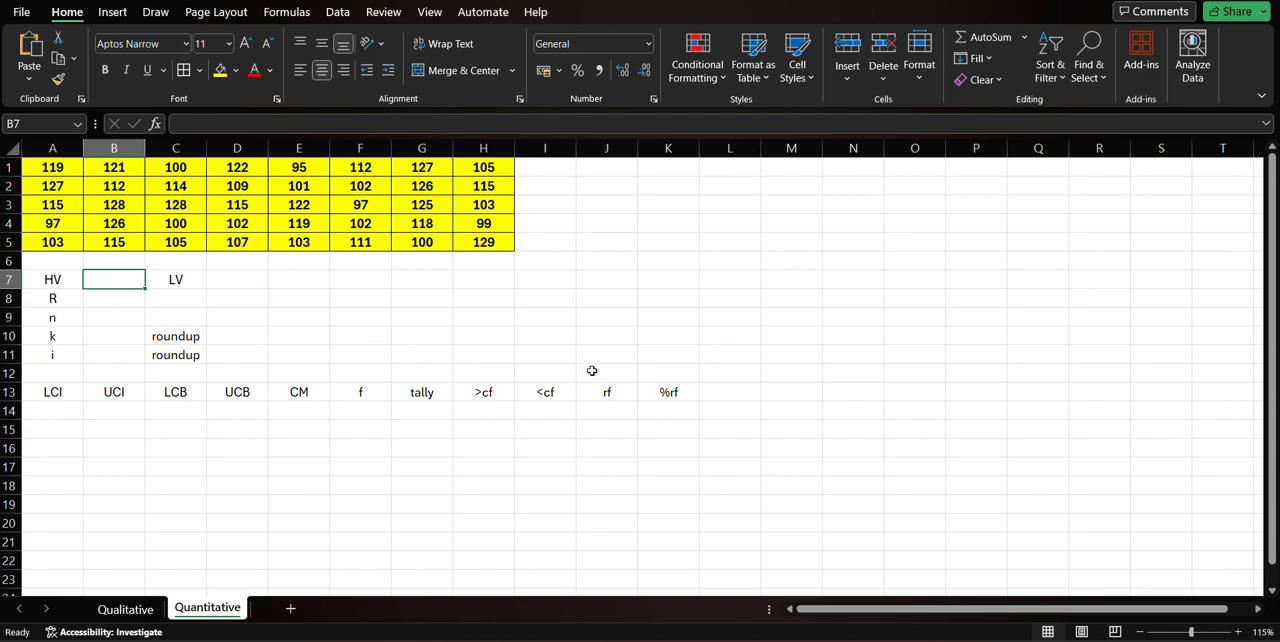
{"action": "left_click_drag", "start_coordinate": [67, 280], "coordinate": [609, 374]}
{"action": "left_click_drag", "start_coordinate": [44, 172], "coordinate": [512, 246]}
{"action": "left_click_drag", "start_coordinate": [34, 286], "coordinate": [668, 392]}
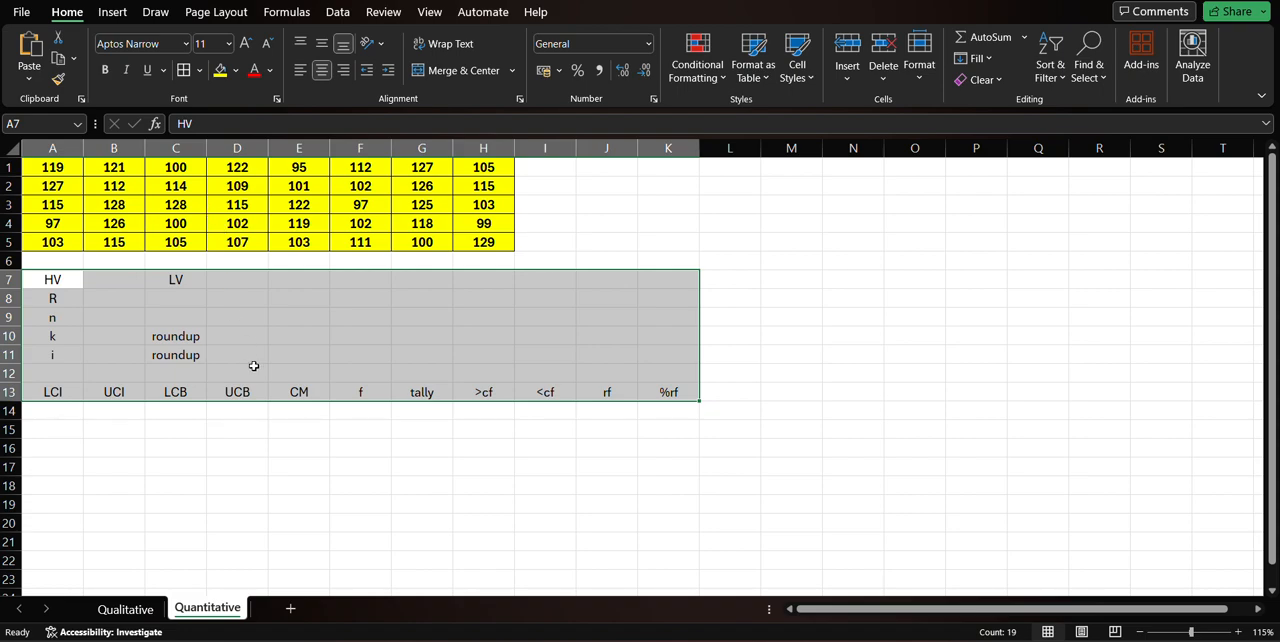
{"action": "left_click", "coordinate": [276, 334]}
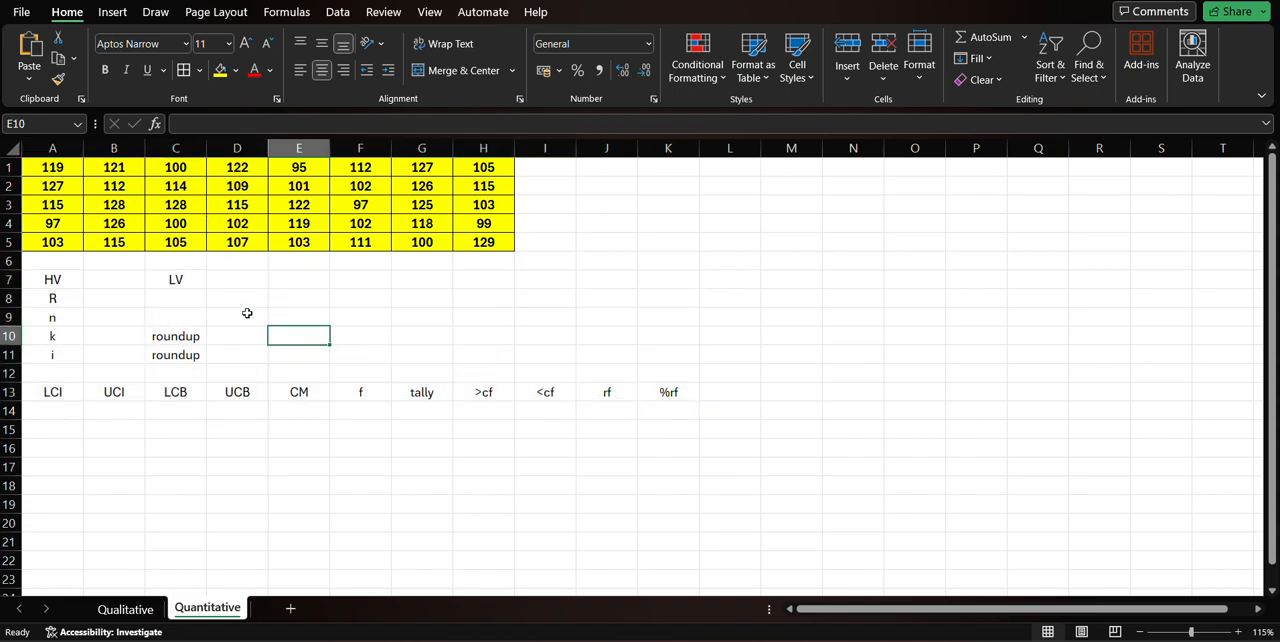
{"action": "left_click", "coordinate": [102, 276]}
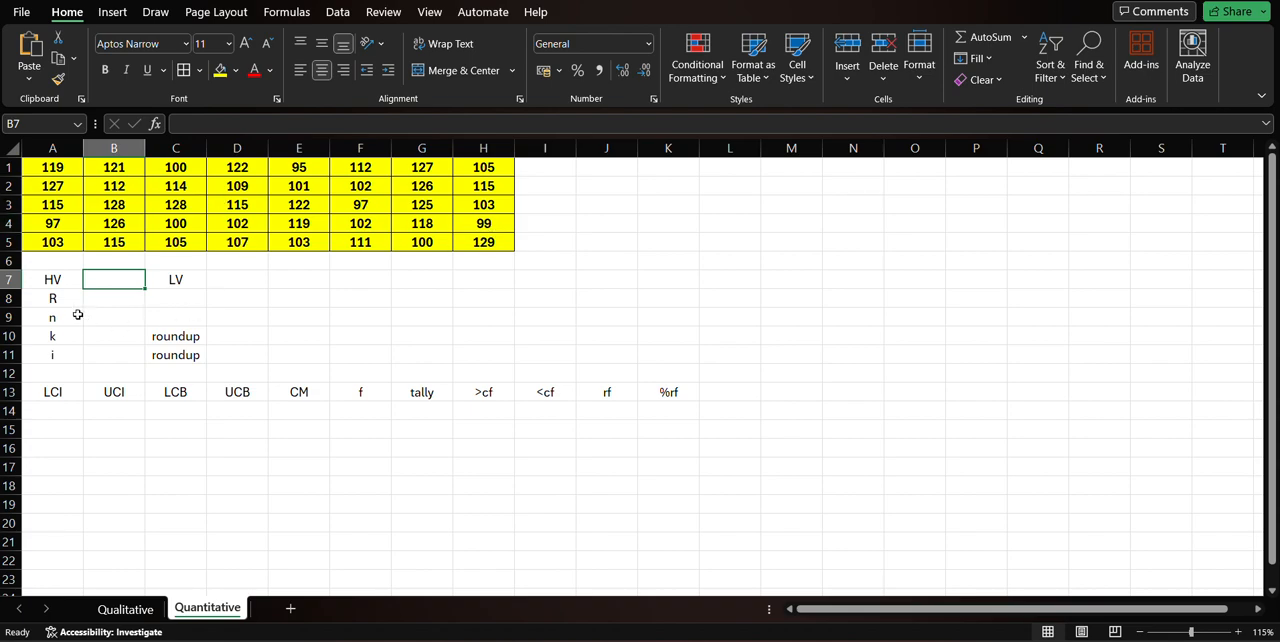
{"action": "left_click", "coordinate": [63, 279]}
{"action": "left_click", "coordinate": [177, 279]}
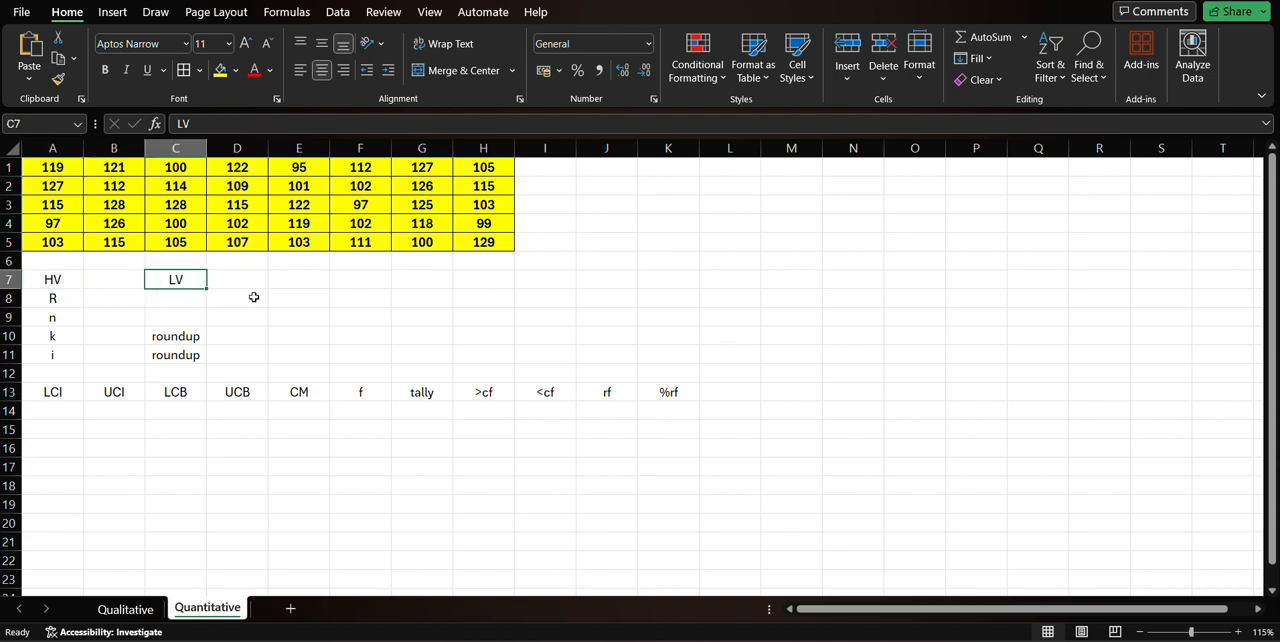
{"action": "left_click_drag", "start_coordinate": [68, 279], "coordinate": [694, 400]}
{"action": "left_click", "coordinate": [38, 293]}
{"action": "left_click", "coordinate": [47, 280]}
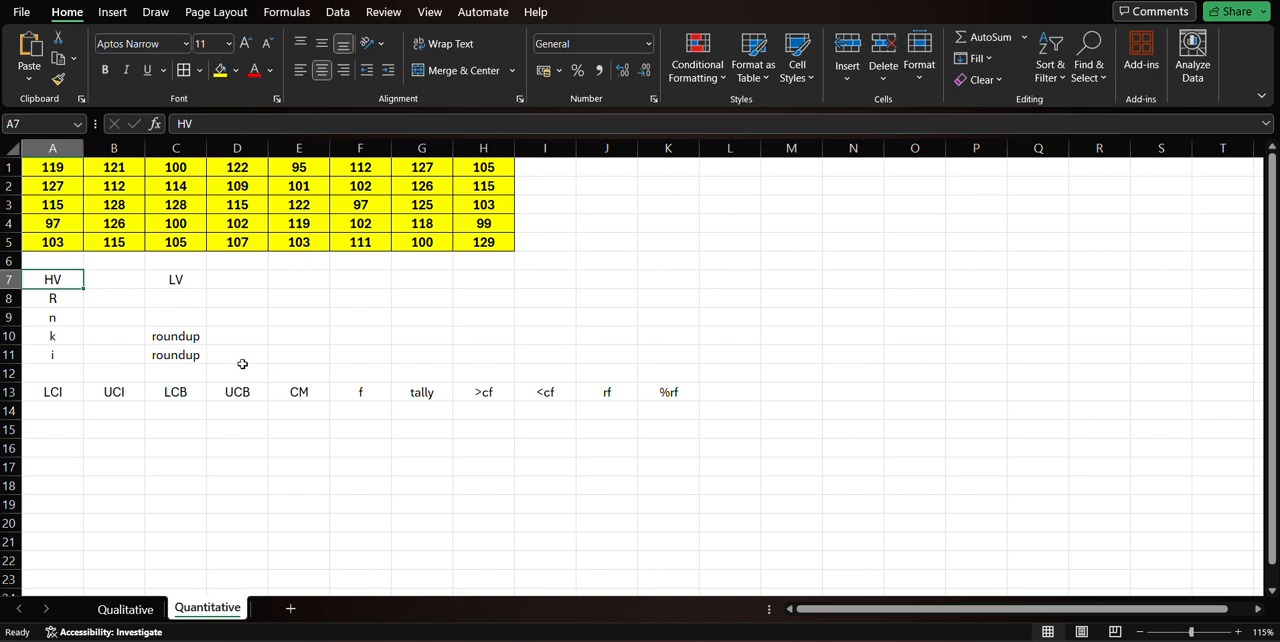
{"action": "left_click", "coordinate": [102, 316]}
{"action": "left_click", "coordinate": [114, 299]}
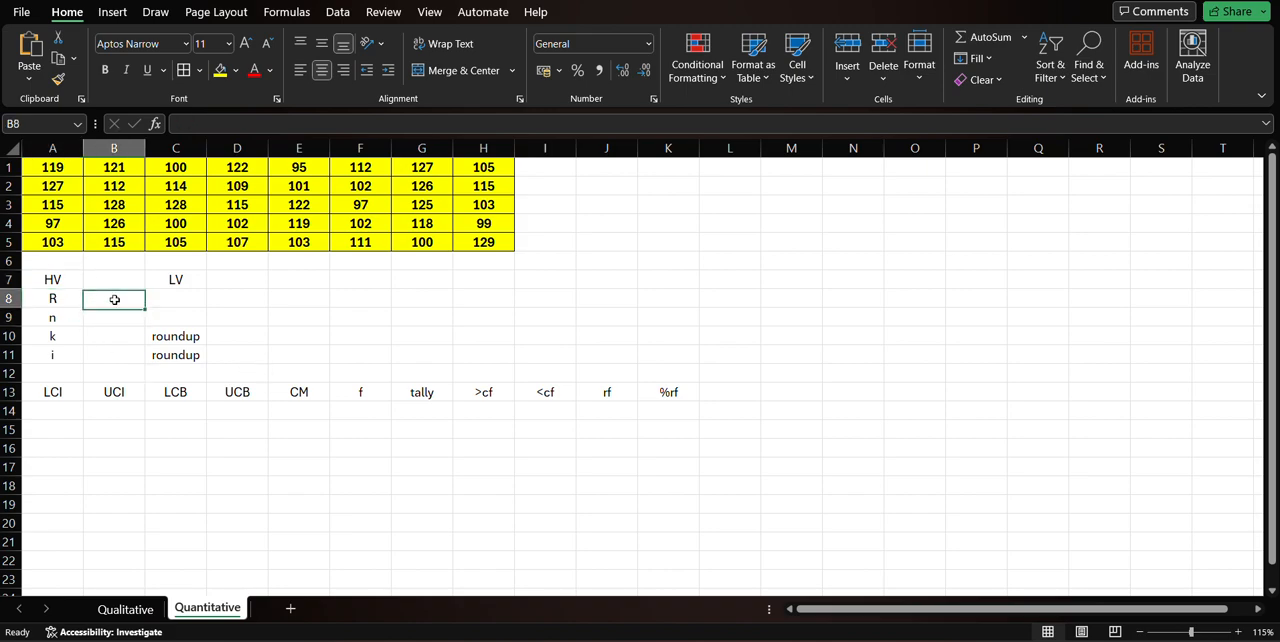
{"action": "left_click", "coordinate": [49, 284]}
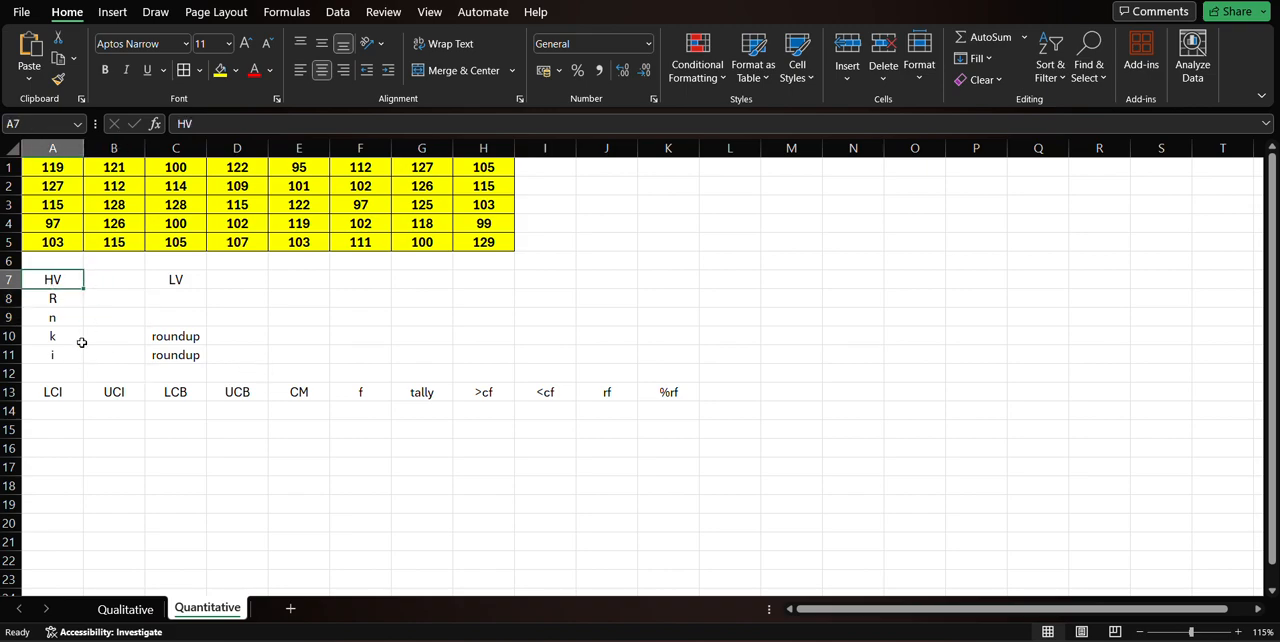
{"action": "left_click", "coordinate": [174, 275]}
{"action": "left_click", "coordinate": [72, 280]}
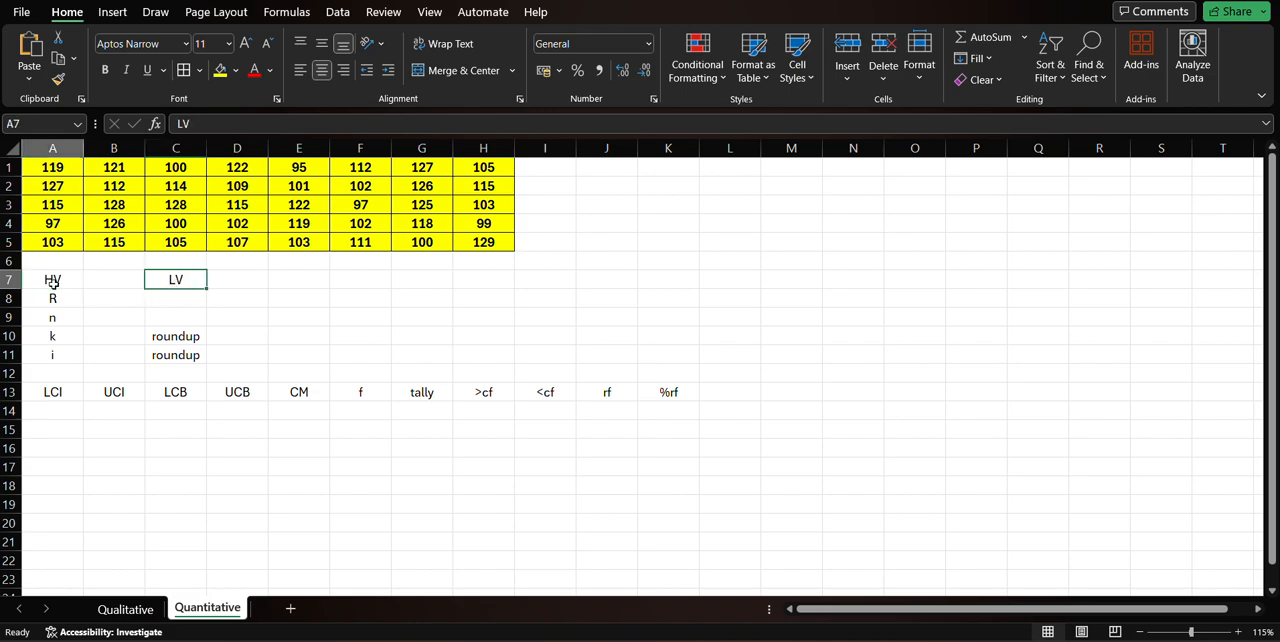
{"action": "left_click", "coordinate": [195, 279]}
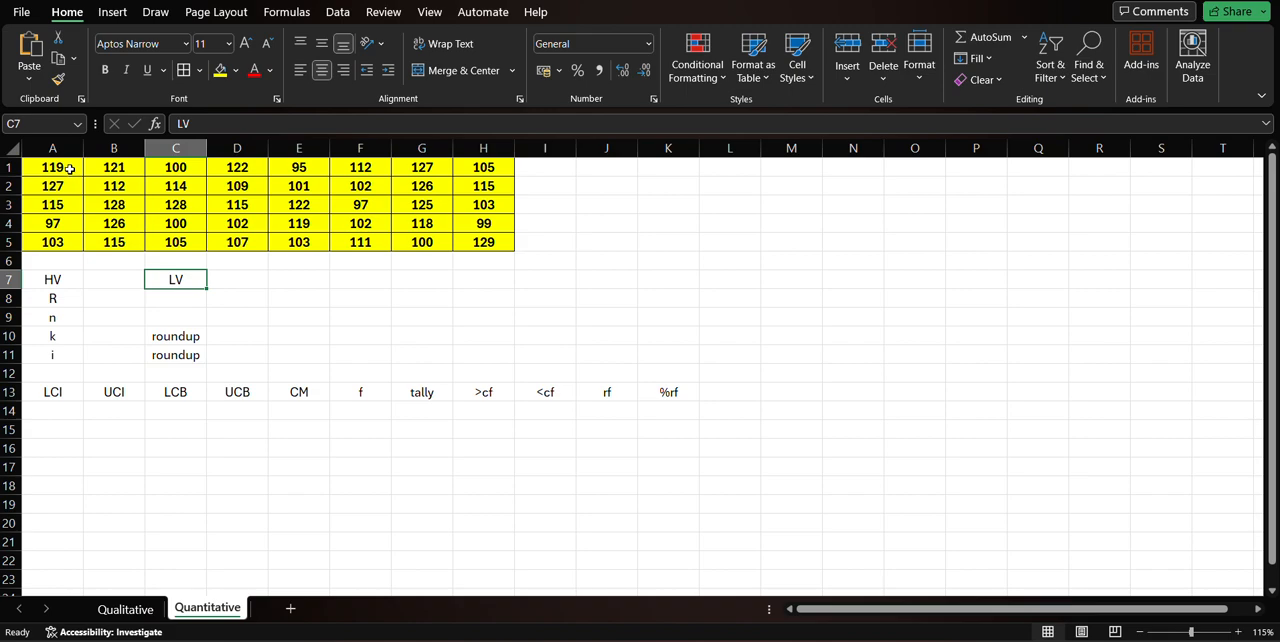
{"action": "left_click_drag", "start_coordinate": [69, 171], "coordinate": [485, 246]}
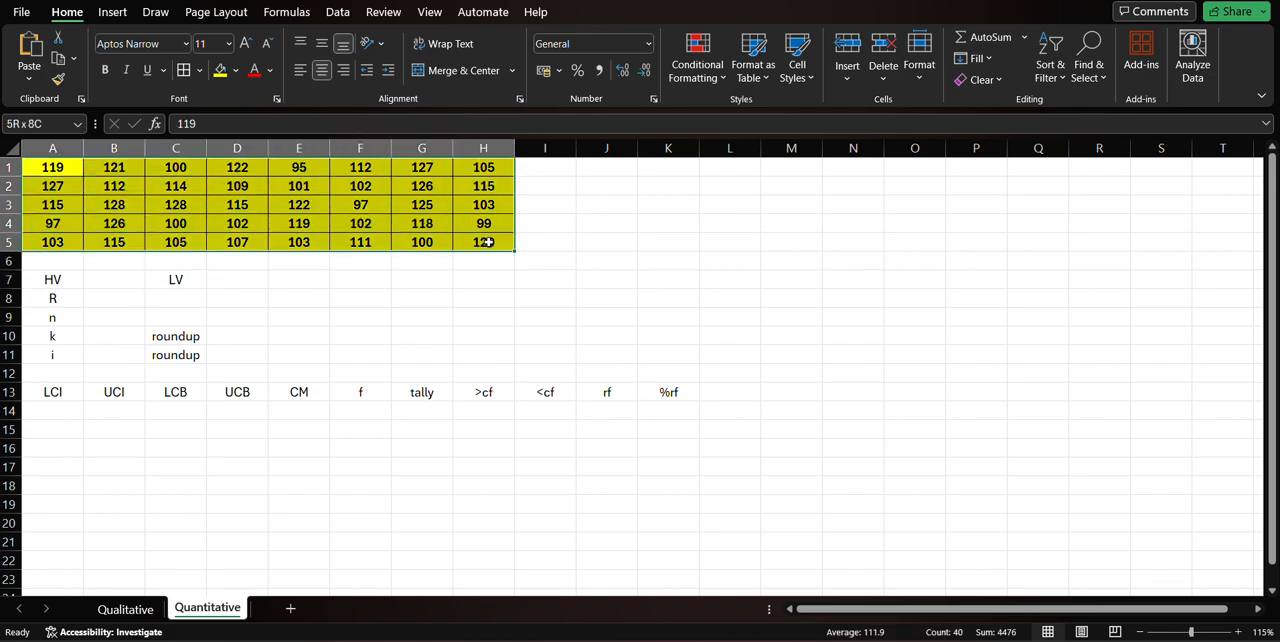
Calculate the highest value (HV) of the data range A1:H5 in cell B7 with the MAX function.
{"action": "left_click", "coordinate": [130, 277]}
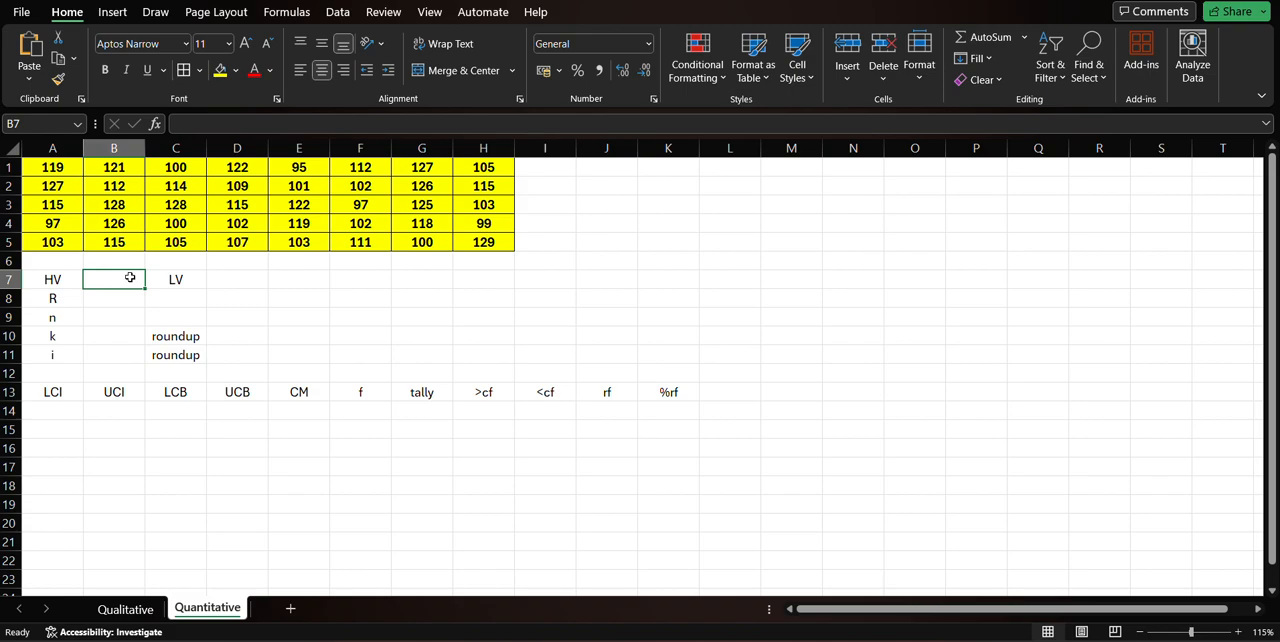
{"action": "type", "text": "="}
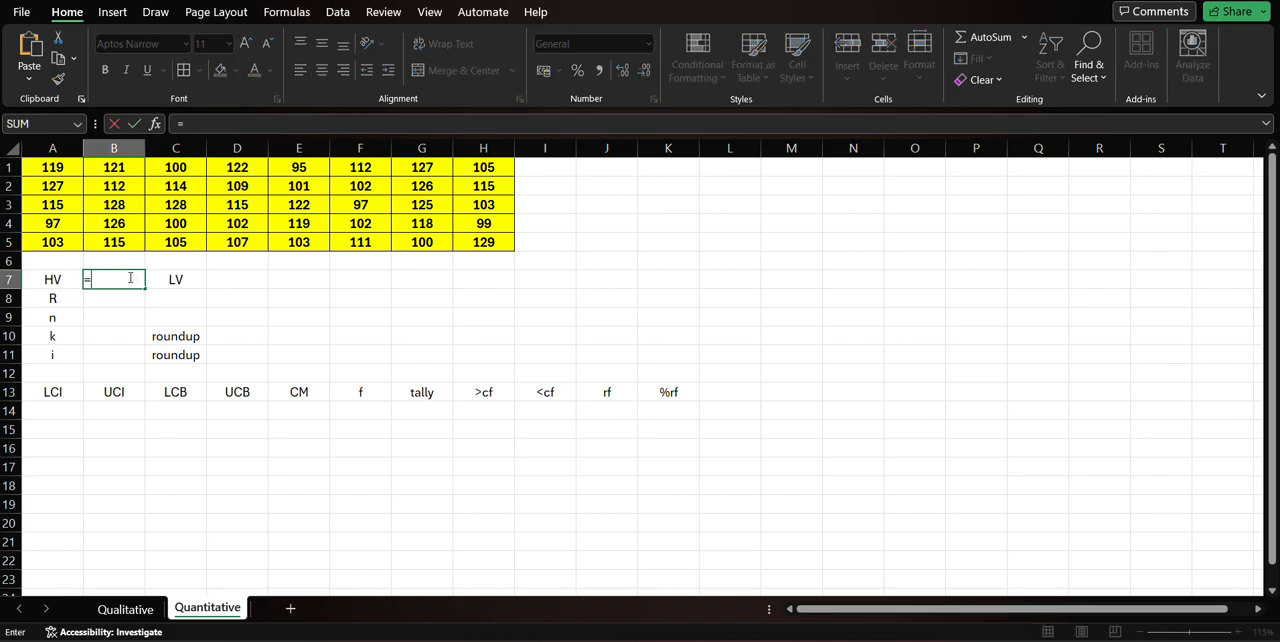
{"action": "type", "text": "max"}
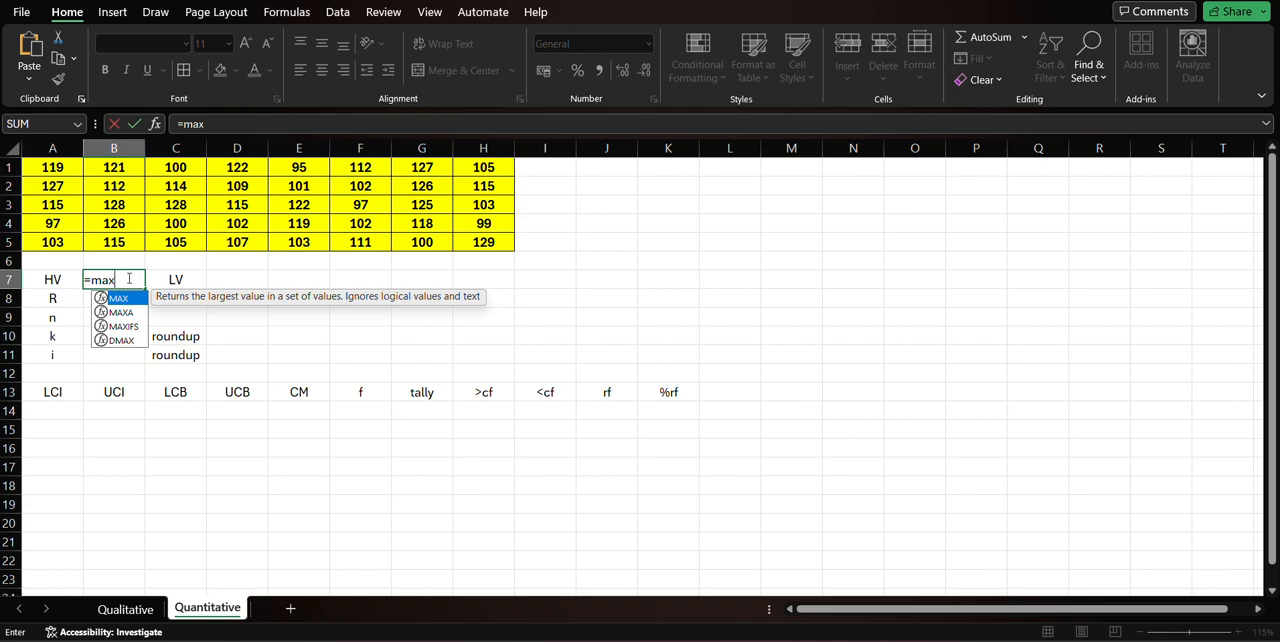
{"action": "type", "text": "("}
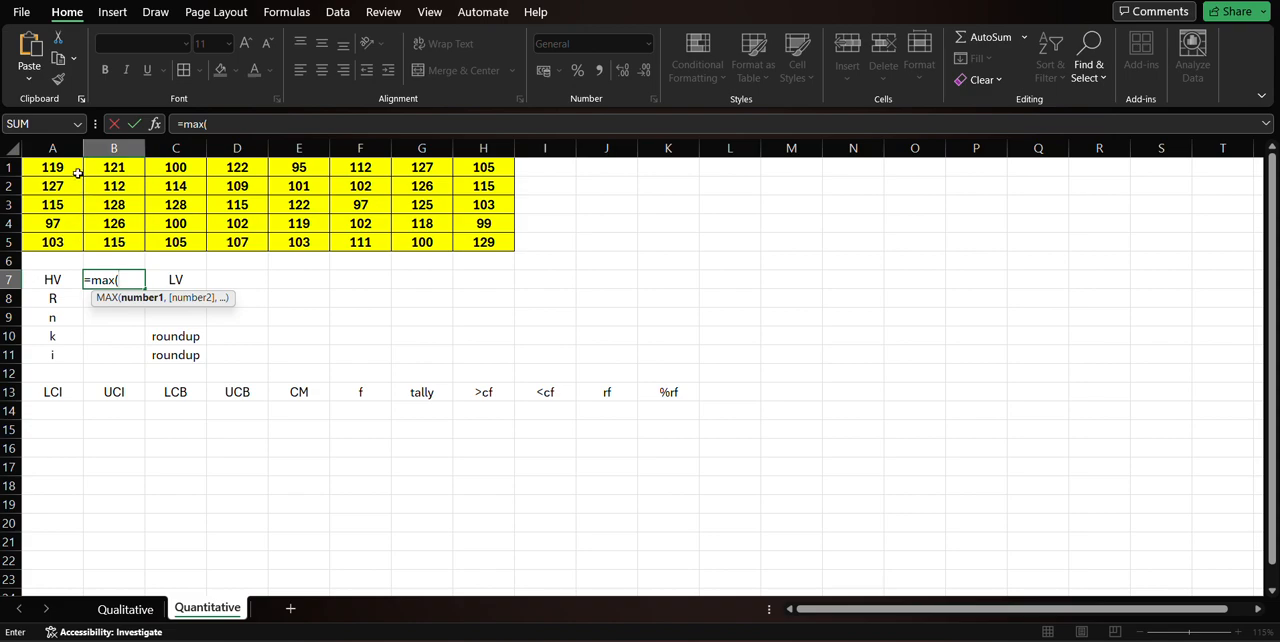
{"action": "left_click_drag", "start_coordinate": [77, 173], "coordinate": [481, 246]}
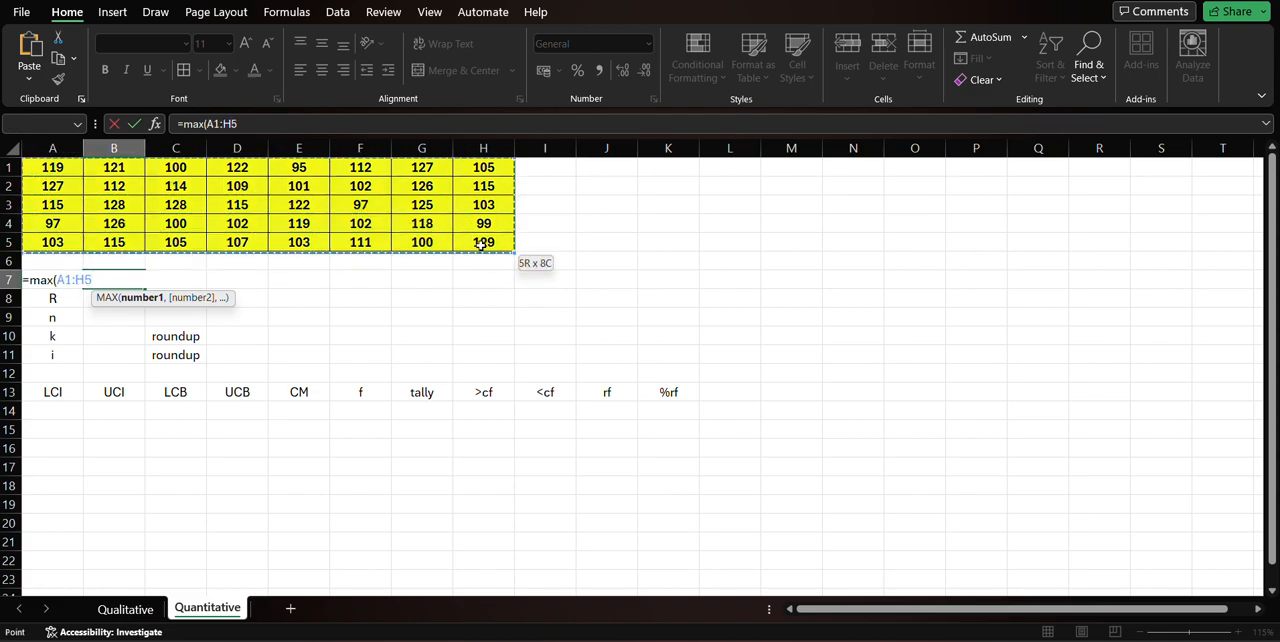
{"action": "key", "text": "Return"}
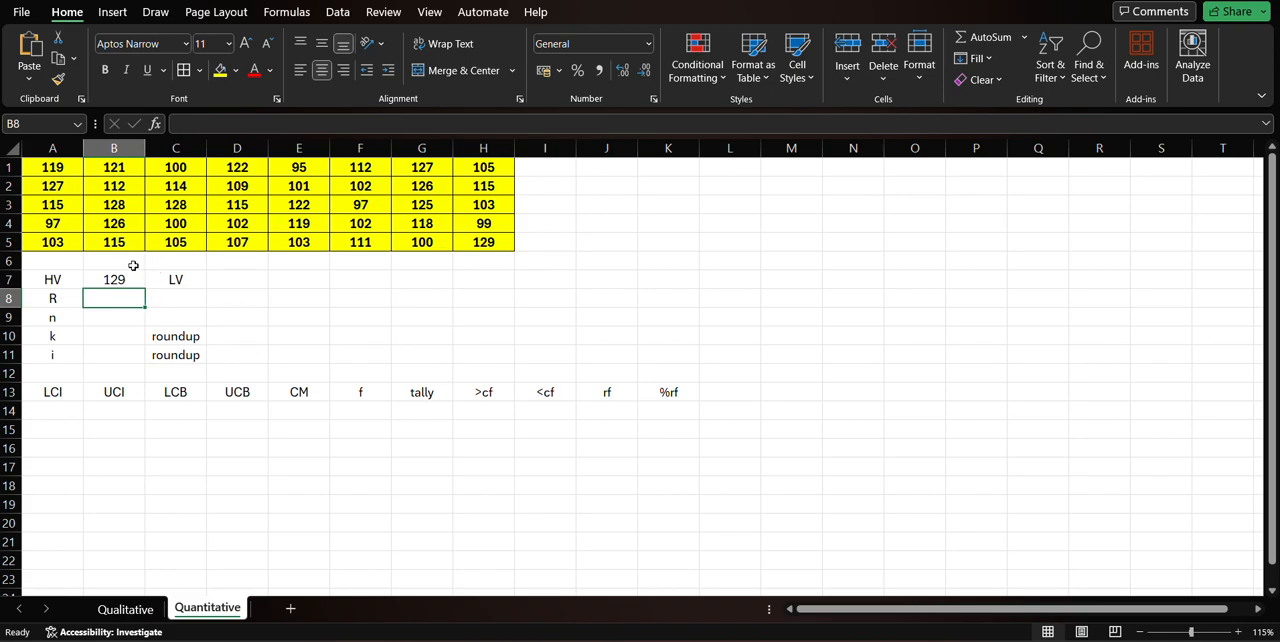
Calculate the lowest value (LV) of the data range A1:H5 in cell D7 with the MIN function.
{"action": "left_click", "coordinate": [240, 277]}
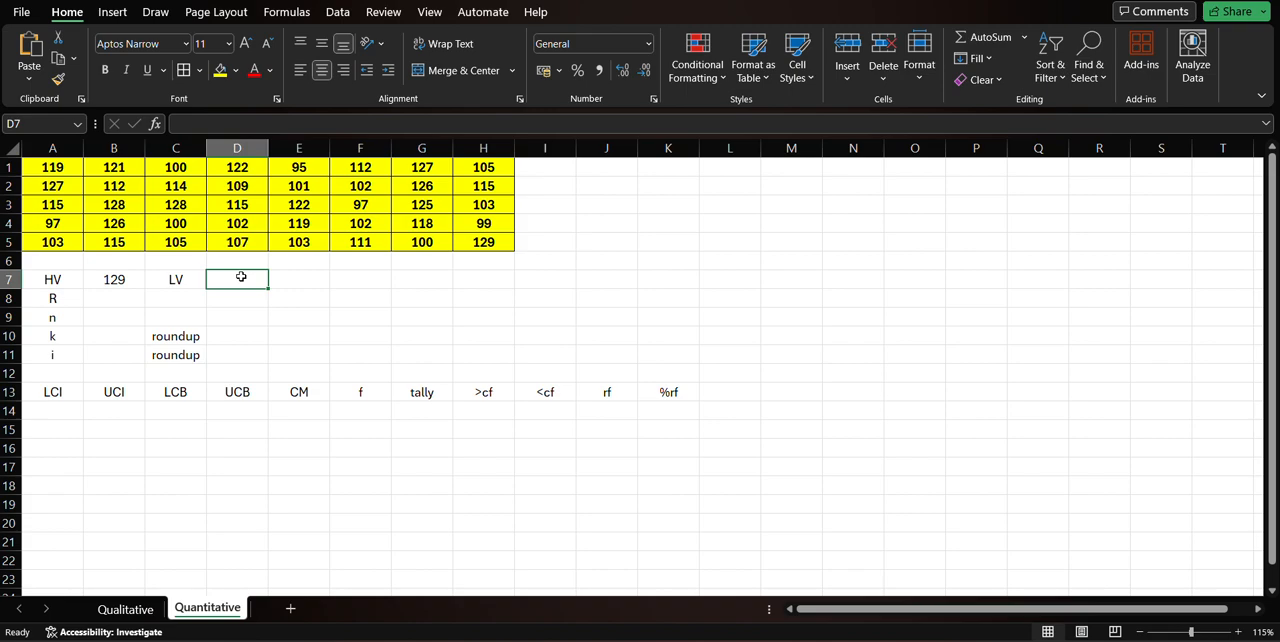
{"action": "type", "text": "=min("}
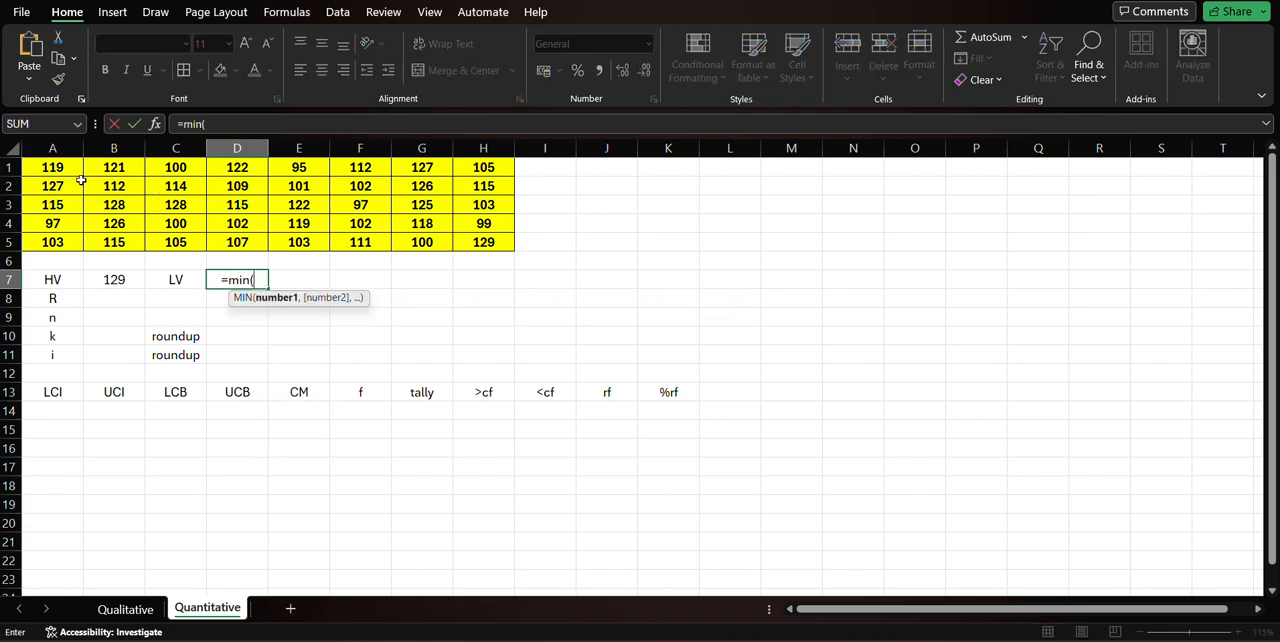
{"action": "left_click_drag", "start_coordinate": [78, 168], "coordinate": [461, 242]}
{"action": "key", "text": "Return"}
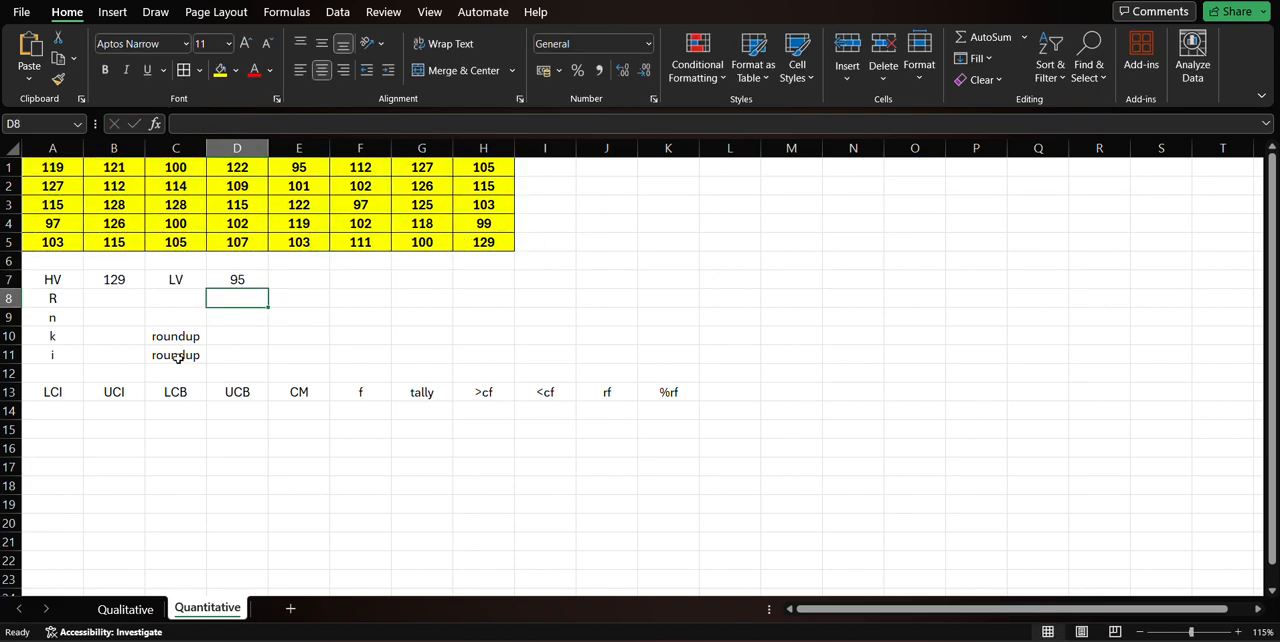
Test the HV and LV formulas by setting the data value in cell E1 to 145, and undo that change.
{"action": "left_click", "coordinate": [128, 279]}
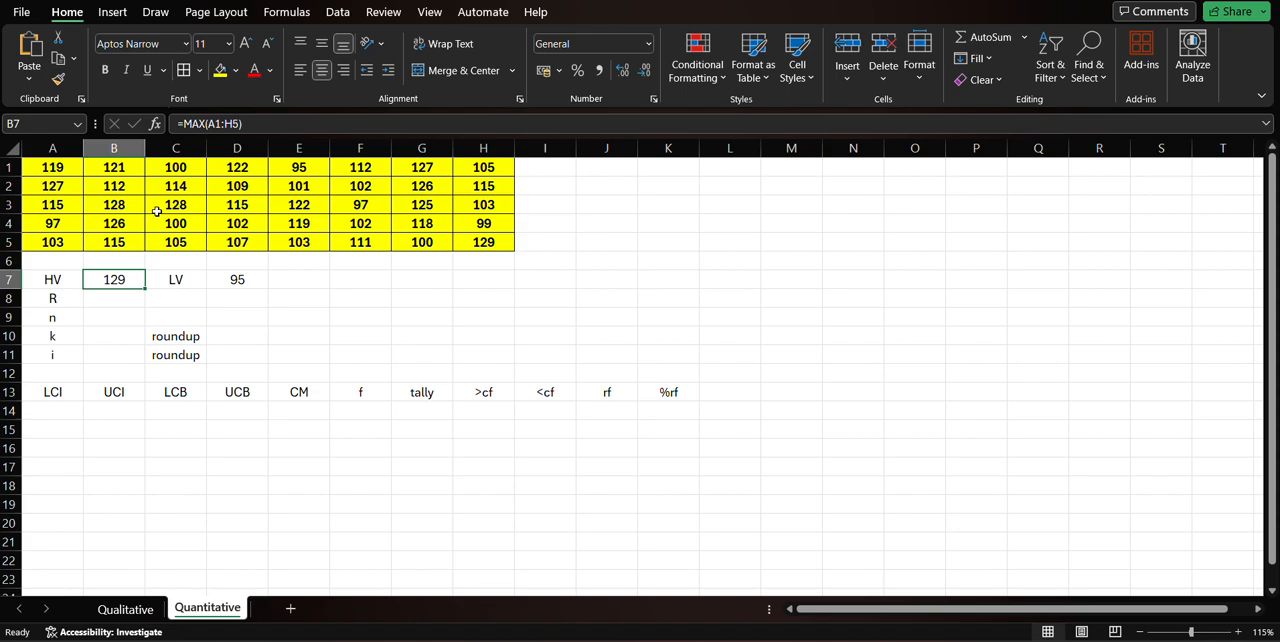
{"action": "left_click", "coordinate": [304, 167]}
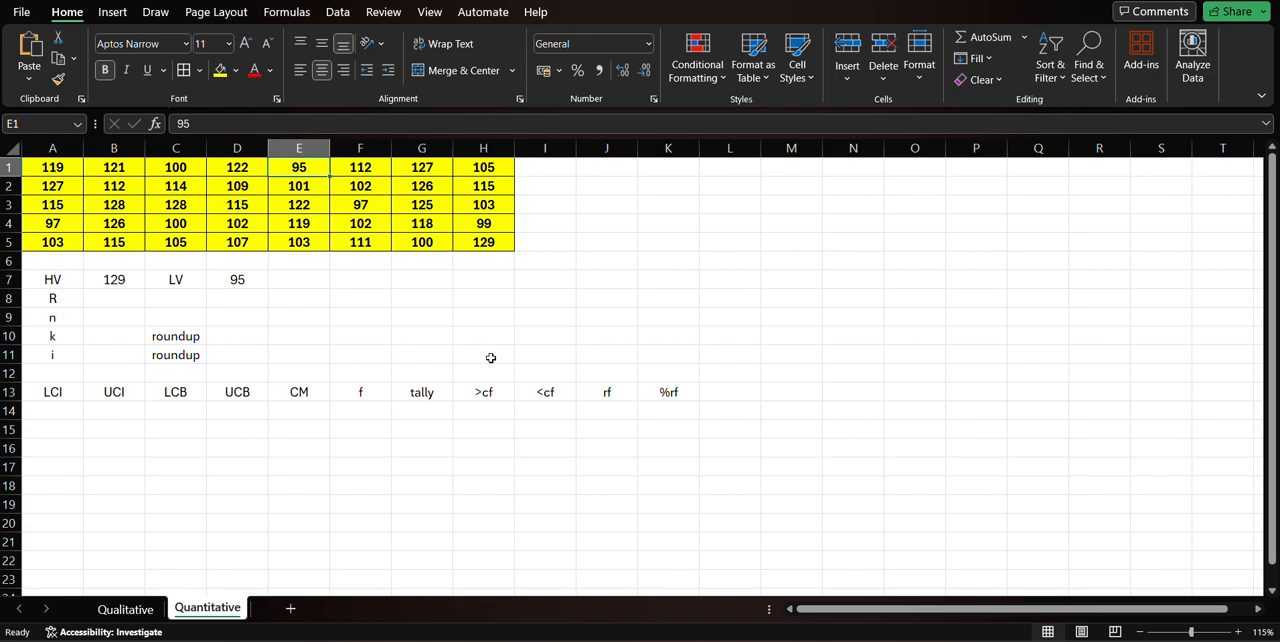
{"action": "type", "text": "15"}
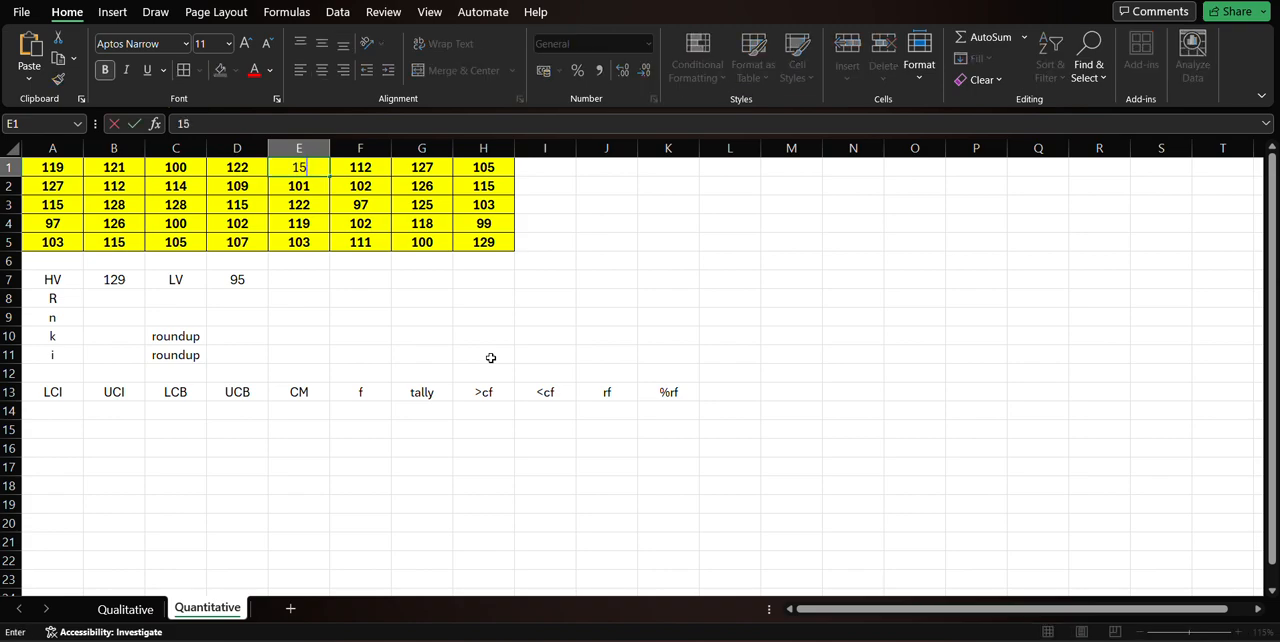
{"action": "key", "text": "BackSpace"}
{"action": "type", "text": "45"}
{"action": "key", "text": "Return"}
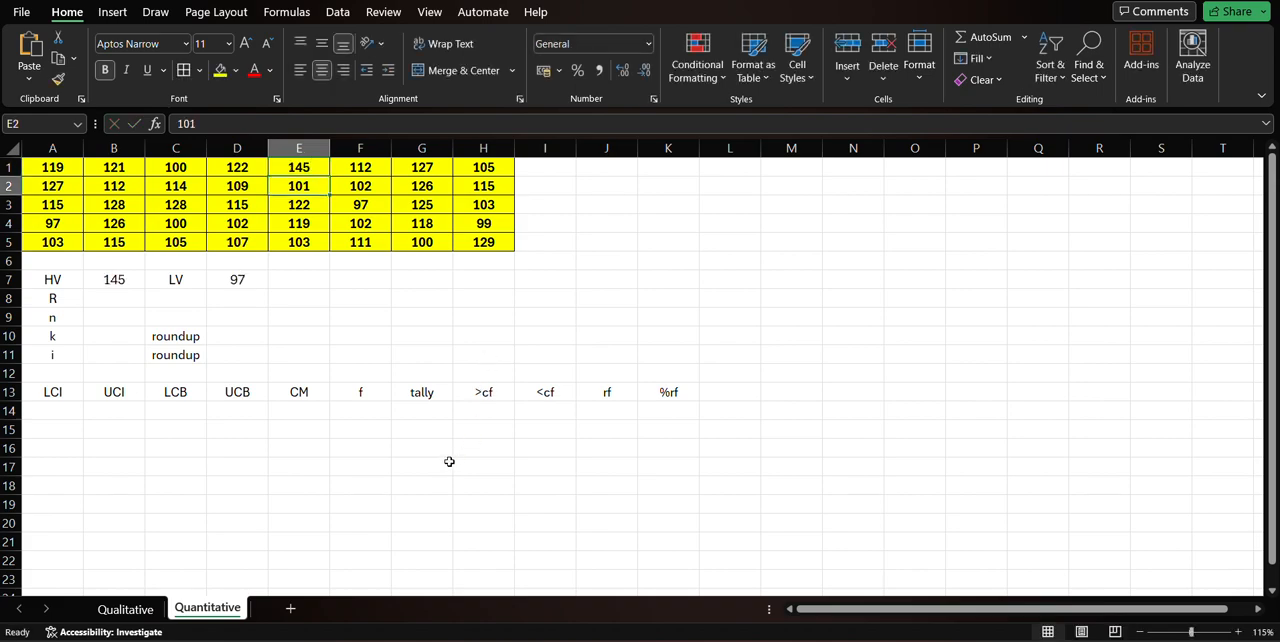
{"action": "left_click", "coordinate": [106, 279]}
{"action": "left_click", "coordinate": [237, 277]}
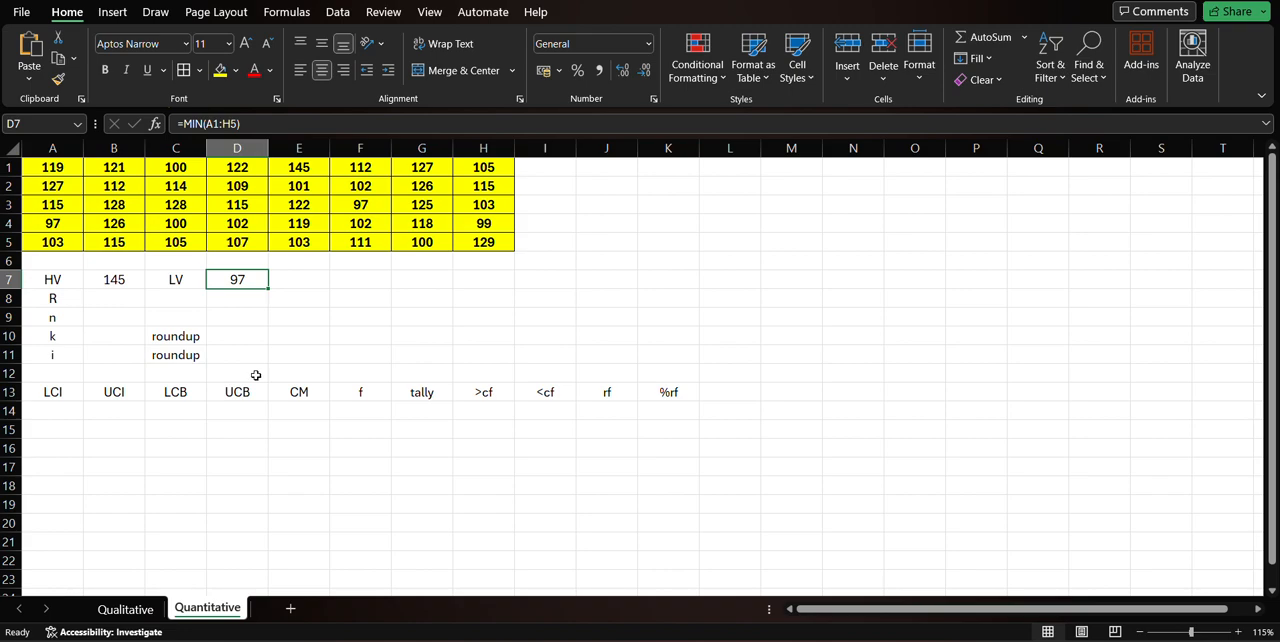
{"action": "key", "text": "ctrl+z"}
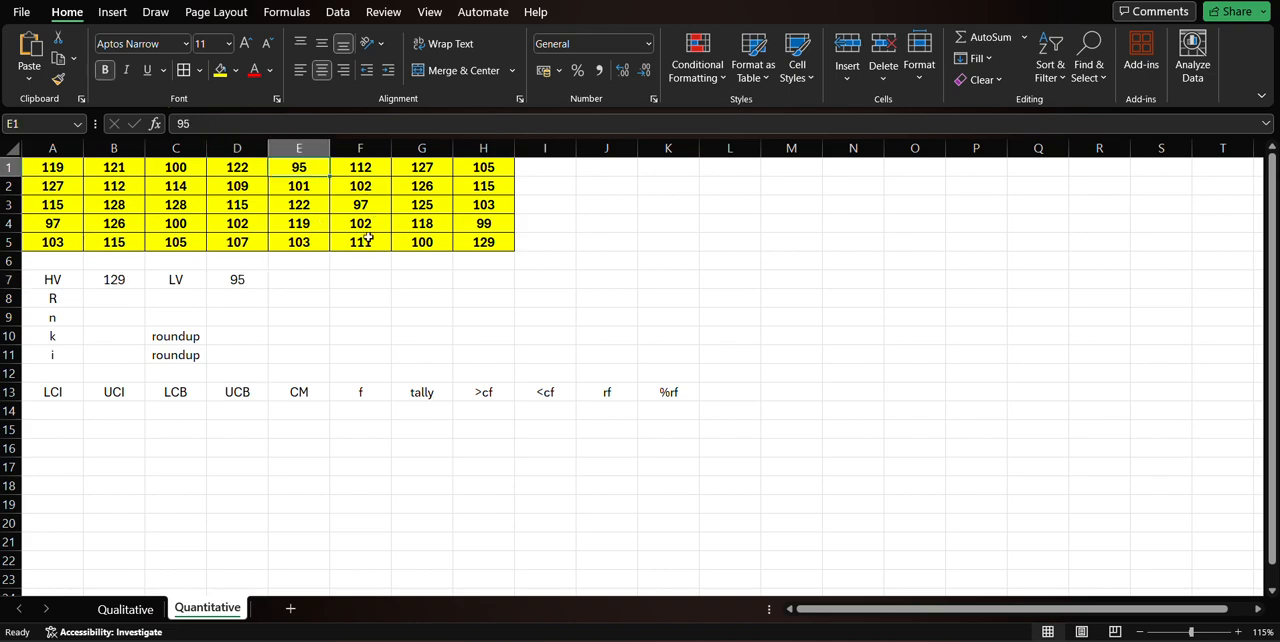
Calculate the range (R) in cell B8 by subtracting the lowest value from the highest with the formula =B7-D7.
{"action": "left_click", "coordinate": [124, 296]}
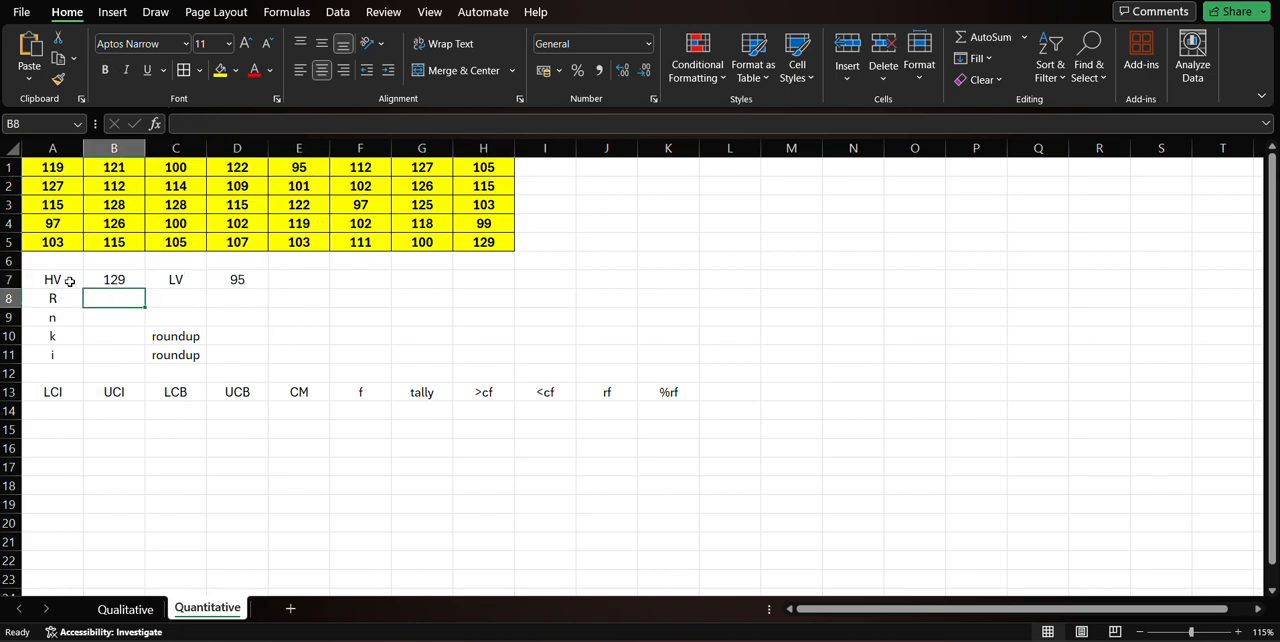
{"action": "left_click_drag", "start_coordinate": [70, 281], "coordinate": [240, 282]}
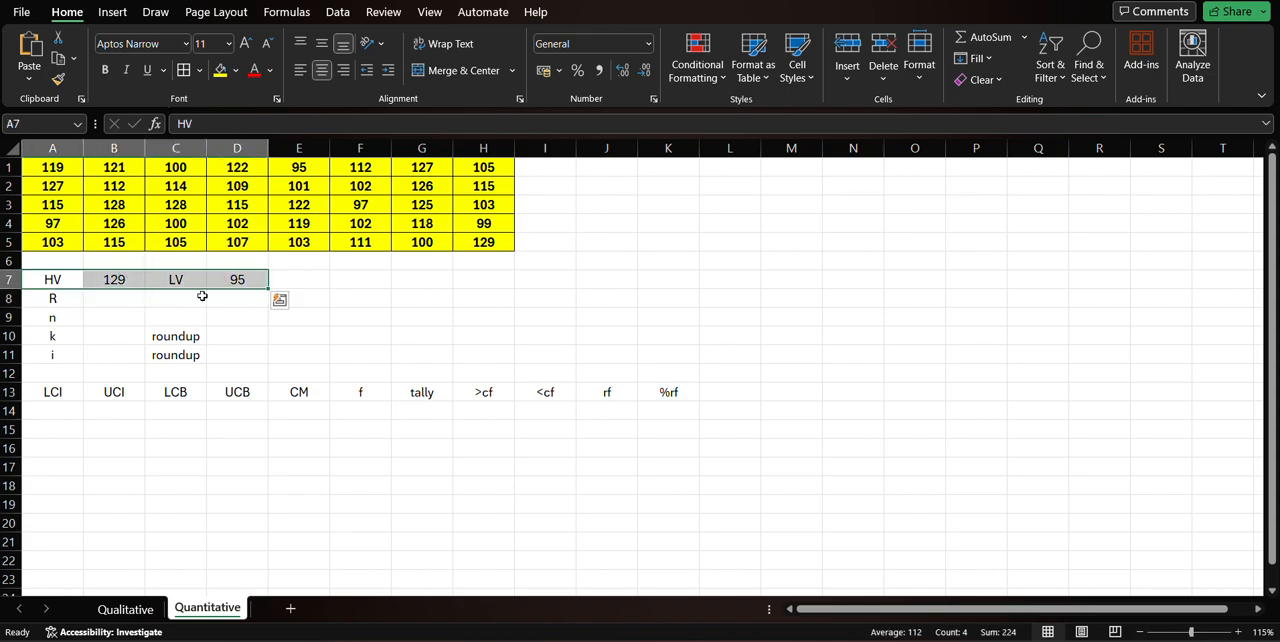
{"action": "left_click", "coordinate": [112, 300]}
{"action": "left_click", "coordinate": [65, 279]}
{"action": "left_click", "coordinate": [178, 280]}
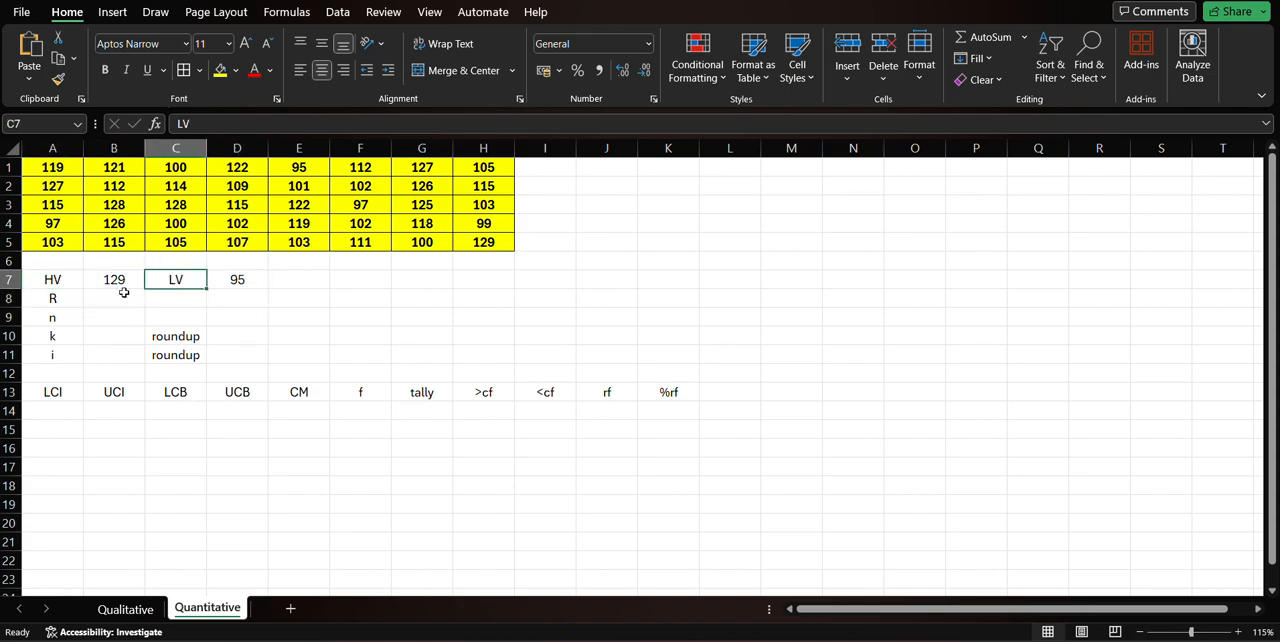
{"action": "left_click", "coordinate": [100, 293]}
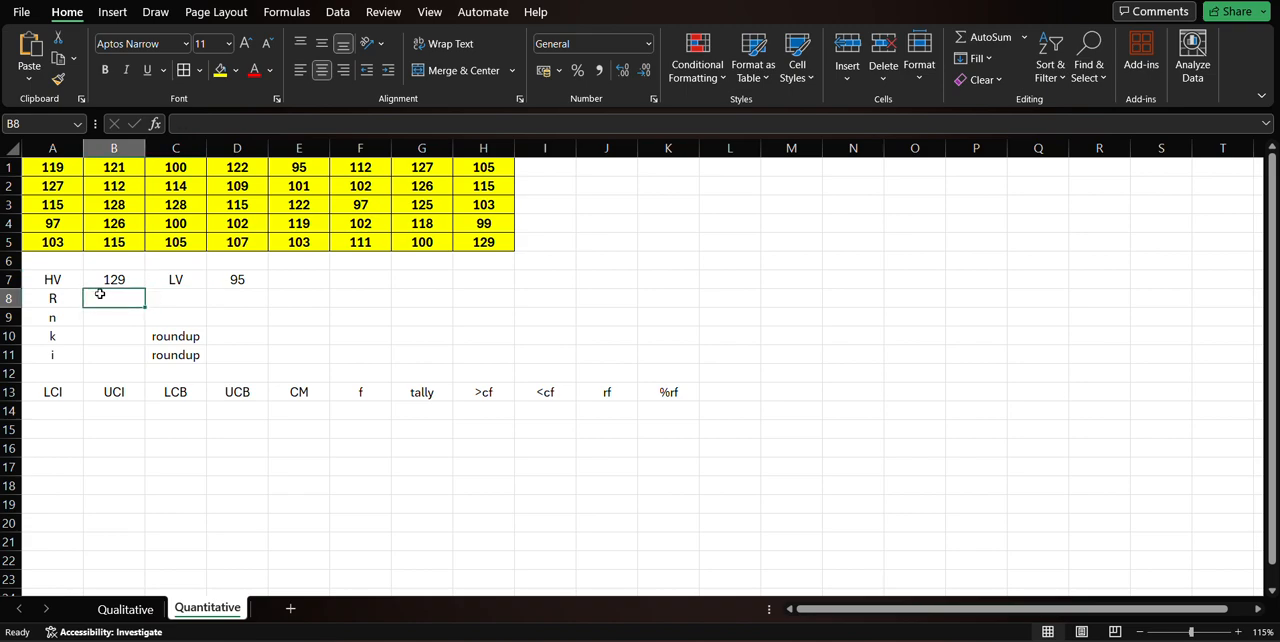
{"action": "type", "text": "="}
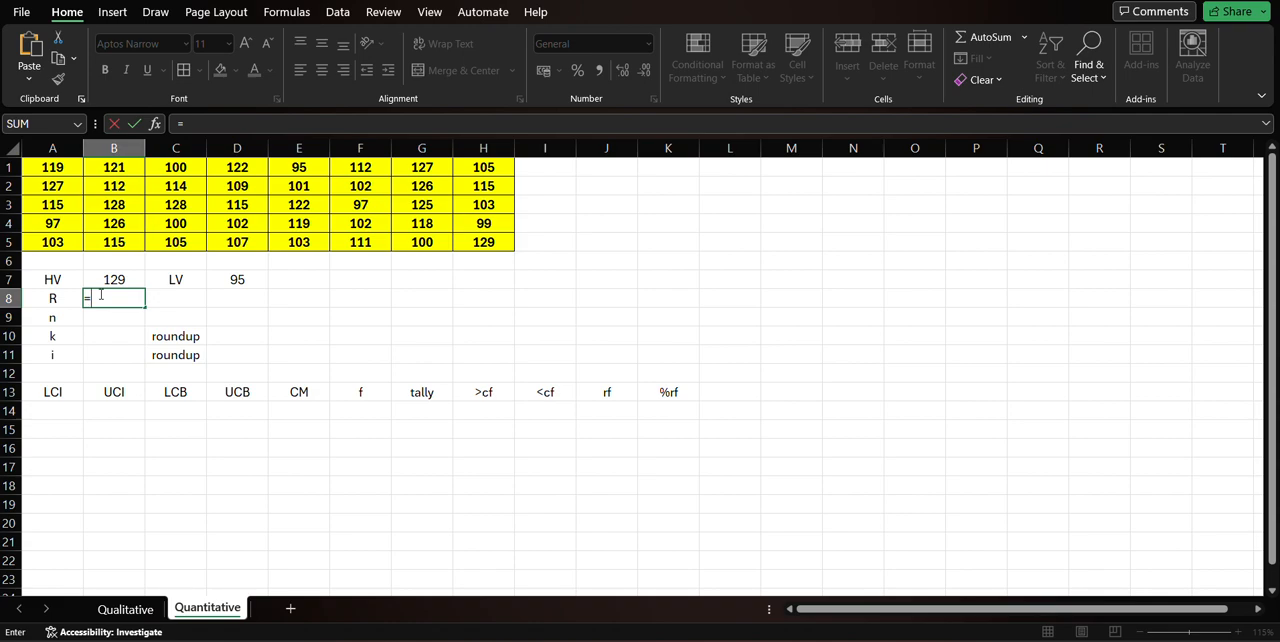
{"action": "left_click", "coordinate": [127, 280]}
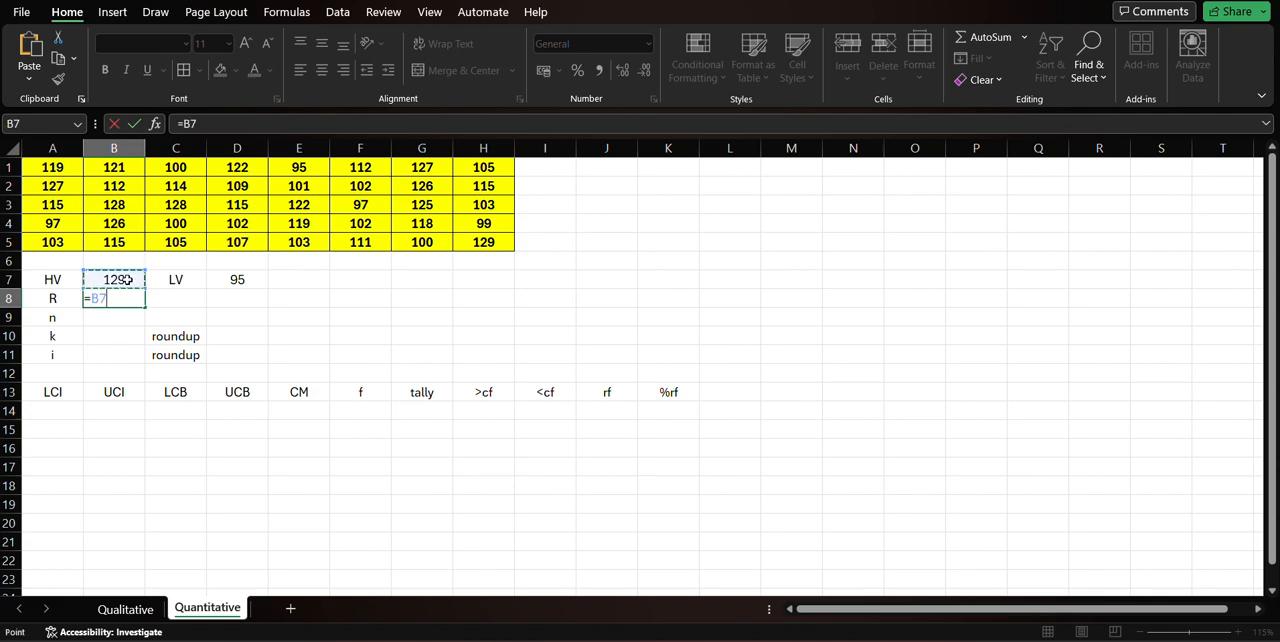
{"action": "type", "text": "-"}
{"action": "left_click", "coordinate": [237, 279]}
{"action": "key", "text": "Return"}
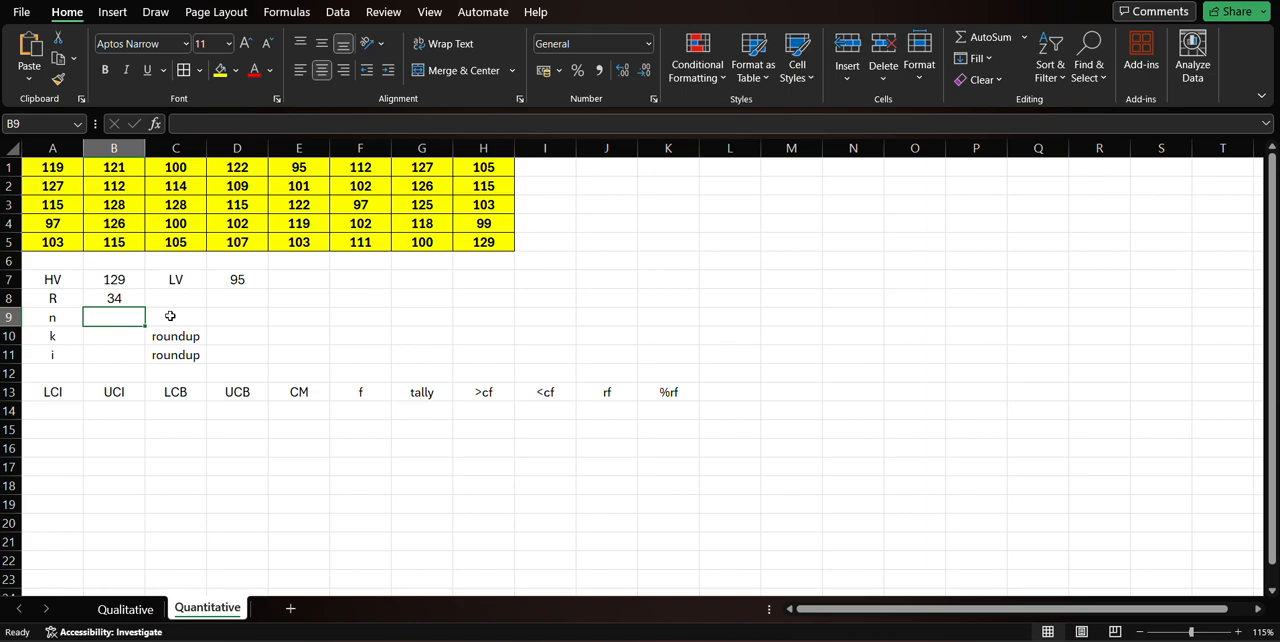
Calculate the number of data values (n) in cell B9 with the COUNT function over the range A1:H5.
{"action": "type", "text": "="}
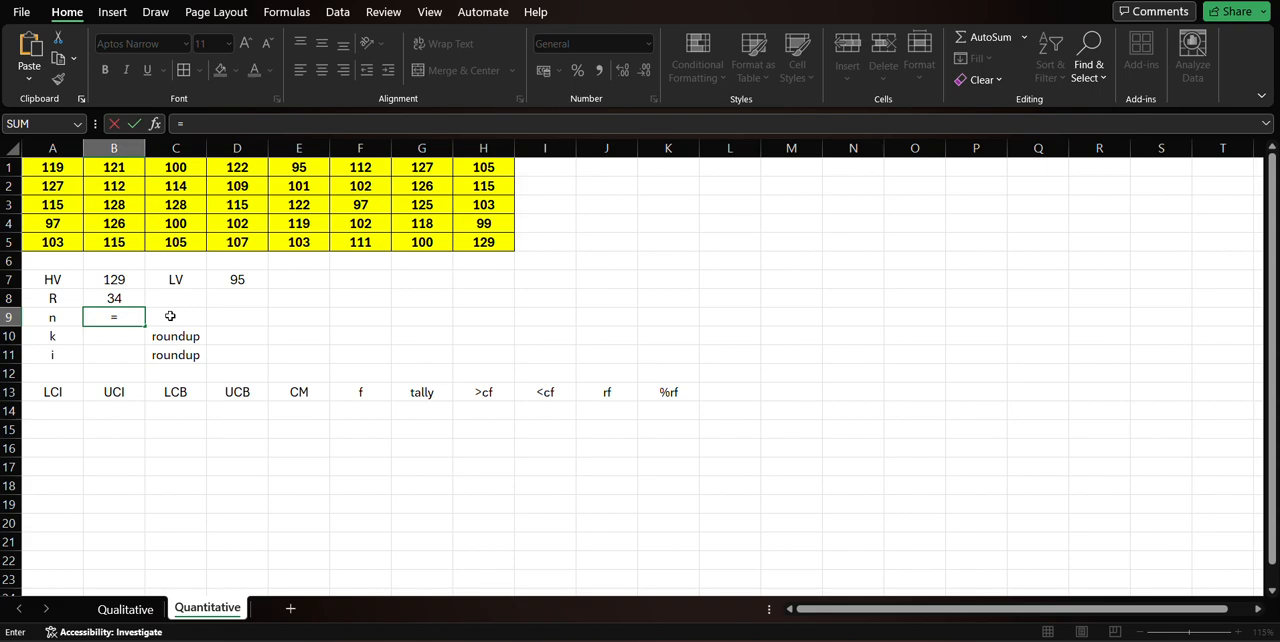
{"action": "type", "text": "count"}
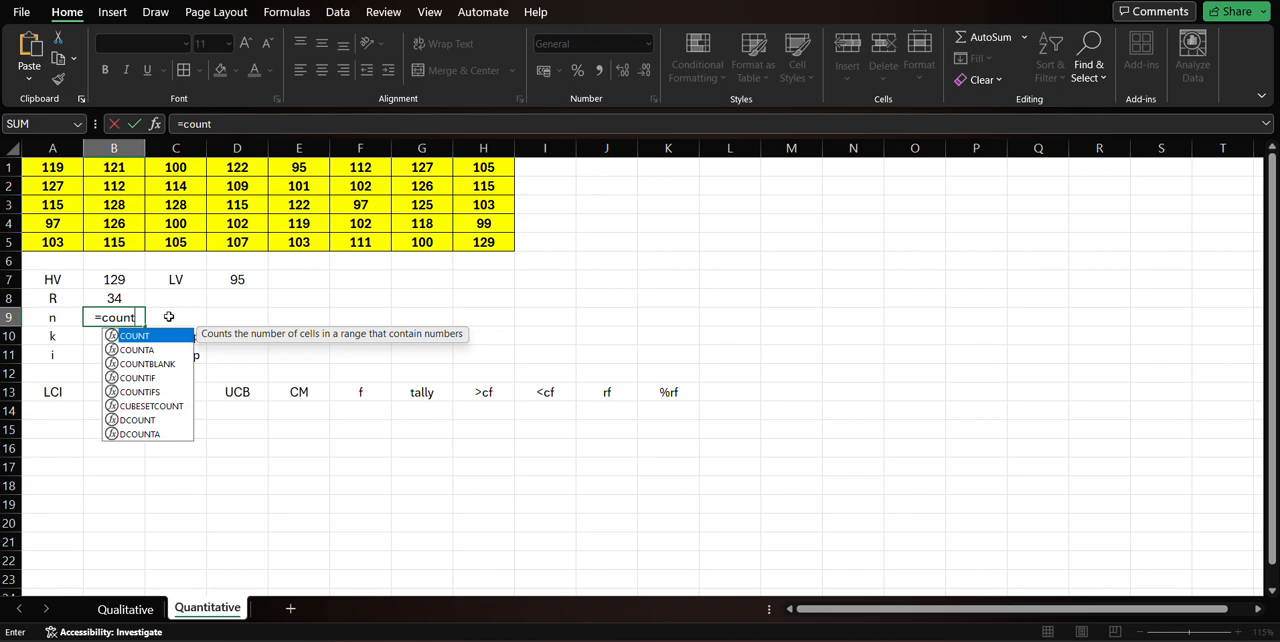
{"action": "type", "text": "("}
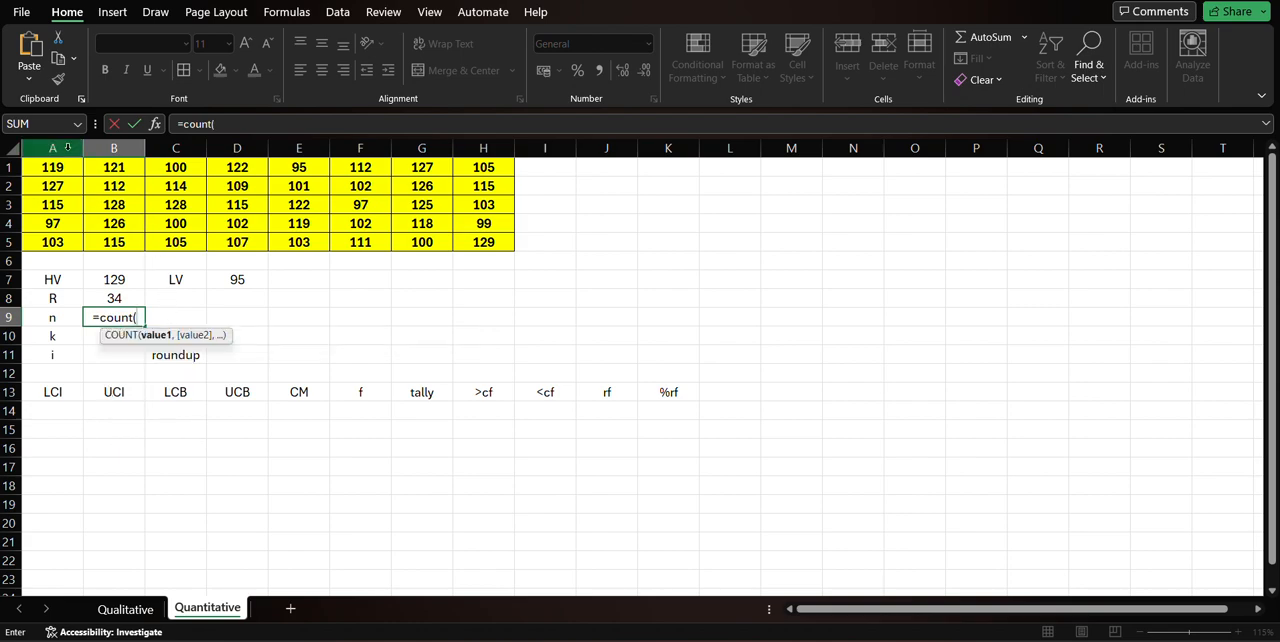
{"action": "left_click_drag", "start_coordinate": [60, 172], "coordinate": [463, 240]}
{"action": "key", "text": "Return"}
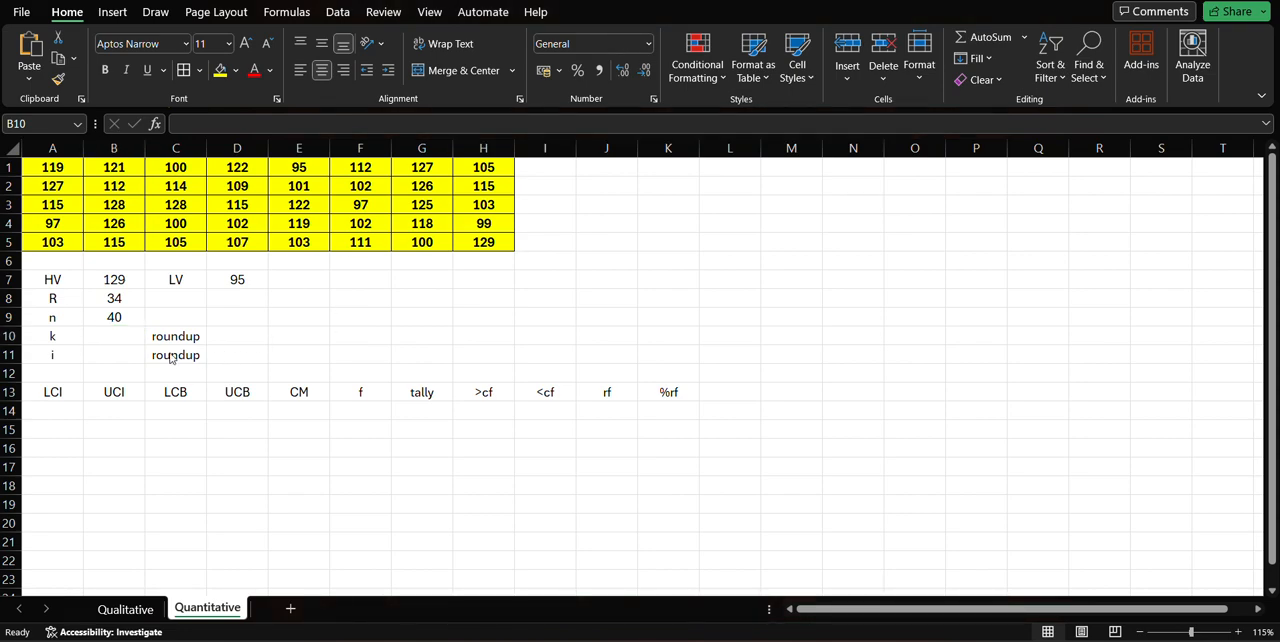
{"action": "left_click", "coordinate": [86, 340]}
{"action": "left_click", "coordinate": [62, 339]}
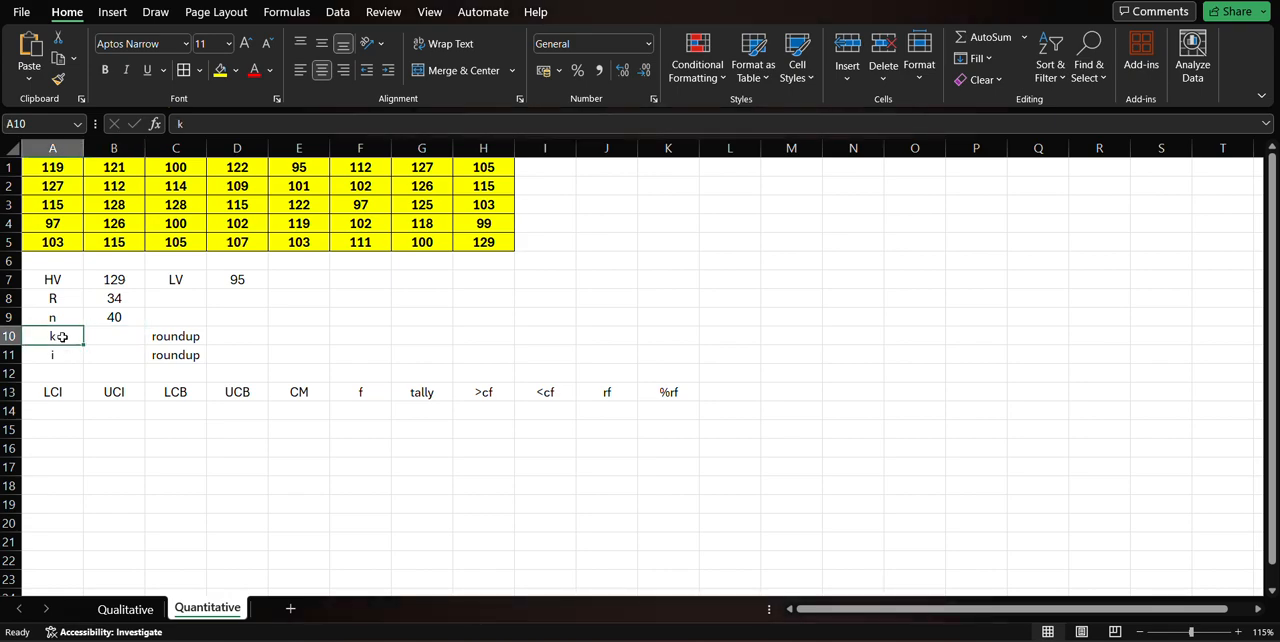
{"action": "left_click", "coordinate": [67, 353]}
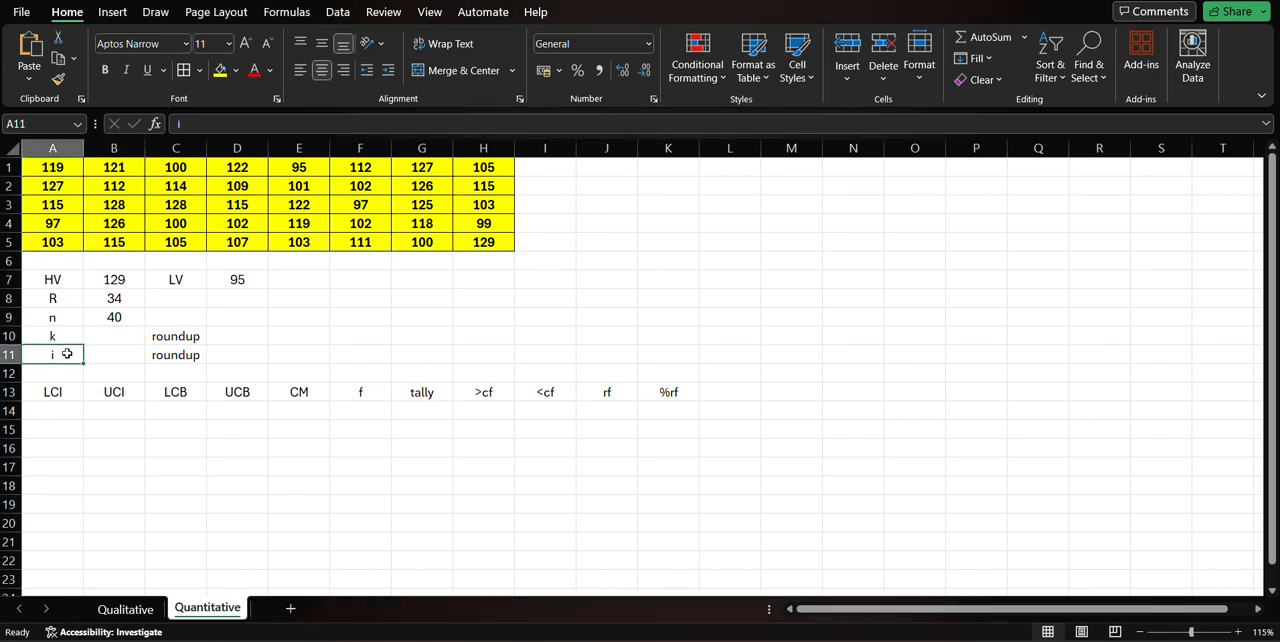
{"action": "left_click", "coordinate": [66, 336]}
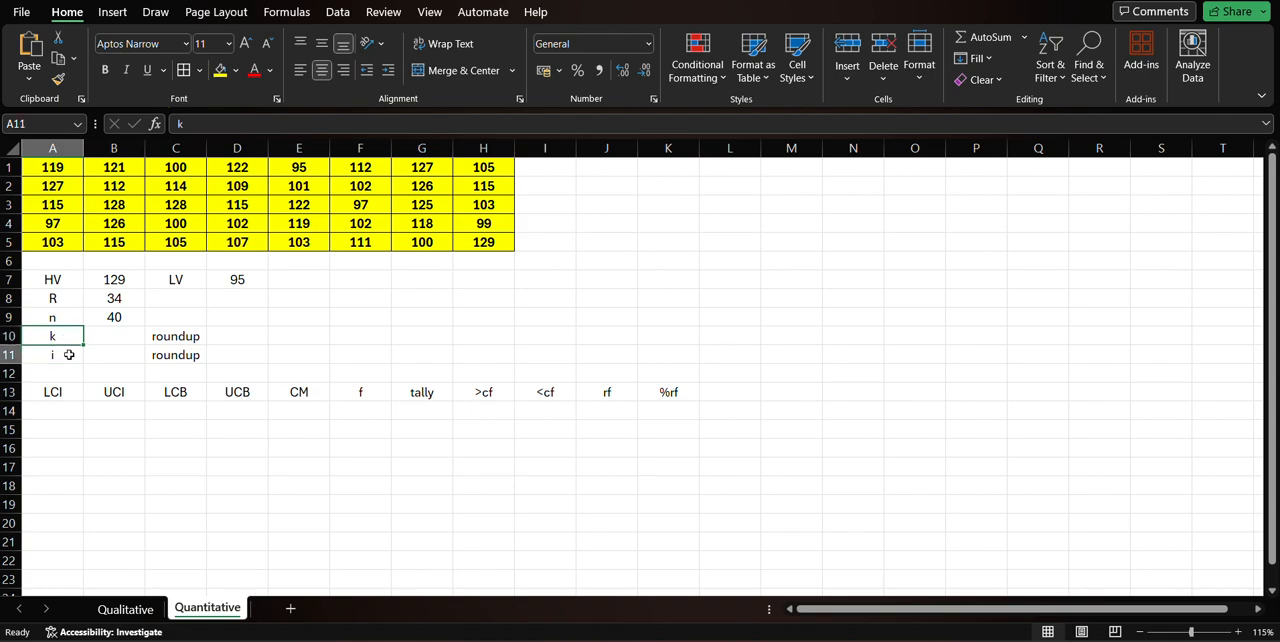
{"action": "left_click", "coordinate": [67, 355]}
{"action": "left_click", "coordinate": [66, 336]}
{"action": "left_click", "coordinate": [68, 357]}
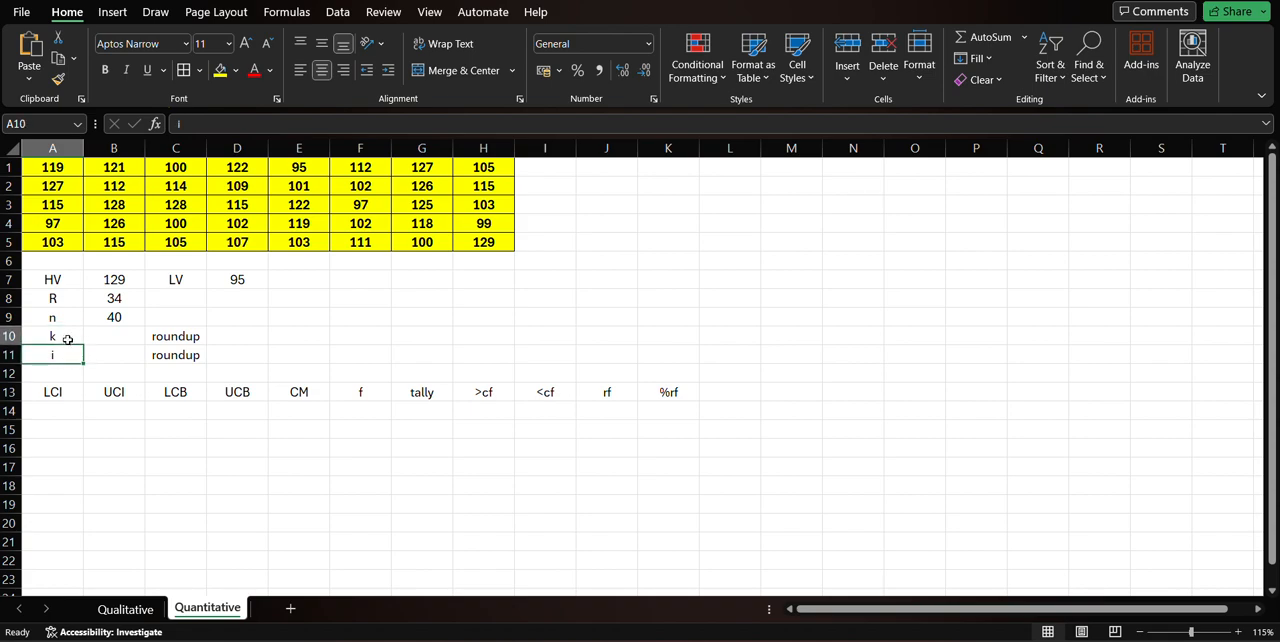
{"action": "left_click", "coordinate": [67, 339]}
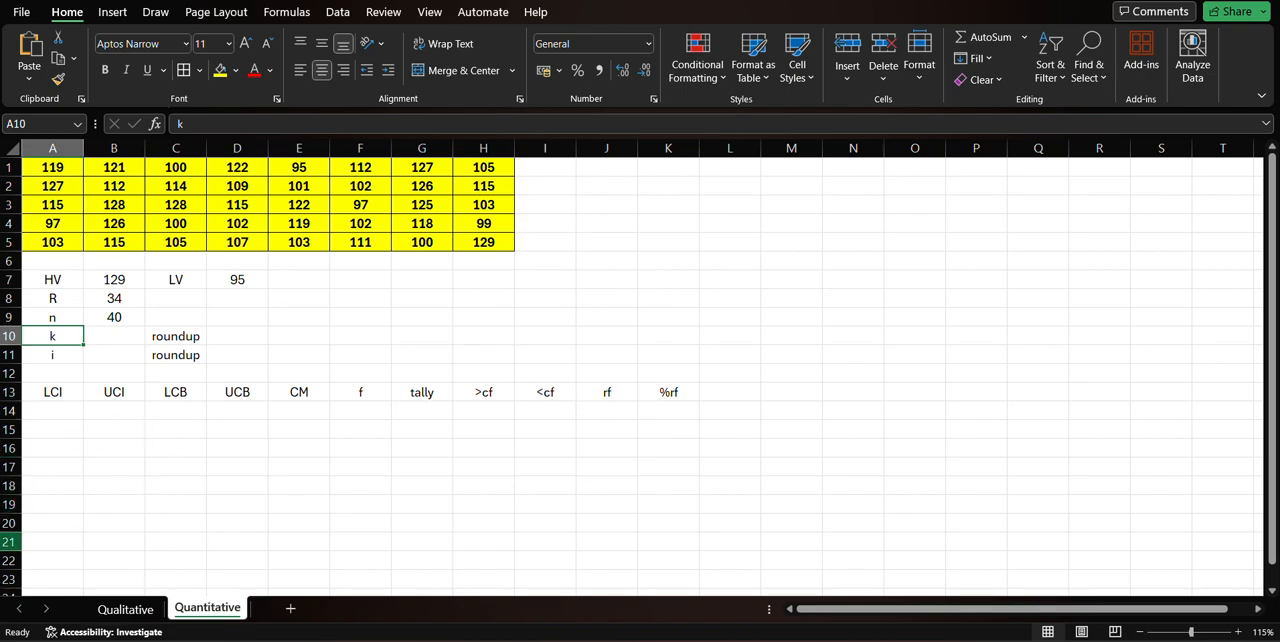
{"action": "left_click", "coordinate": [63, 355]}
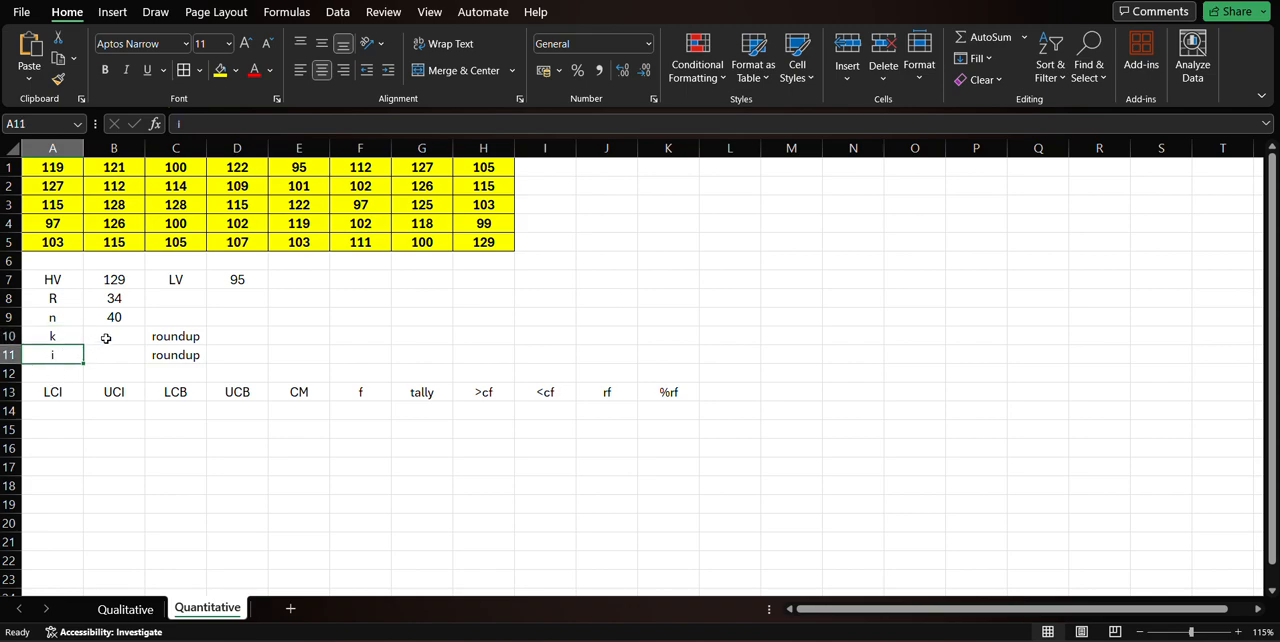
{"action": "left_click", "coordinate": [76, 334]}
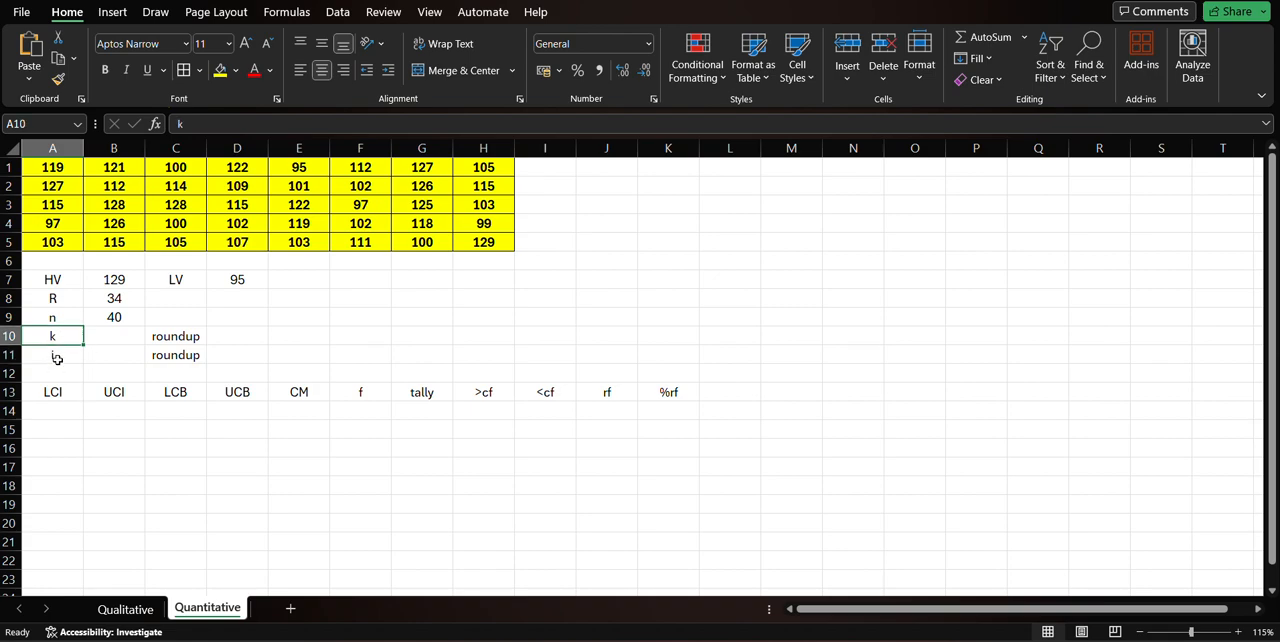
{"action": "left_click", "coordinate": [58, 355]}
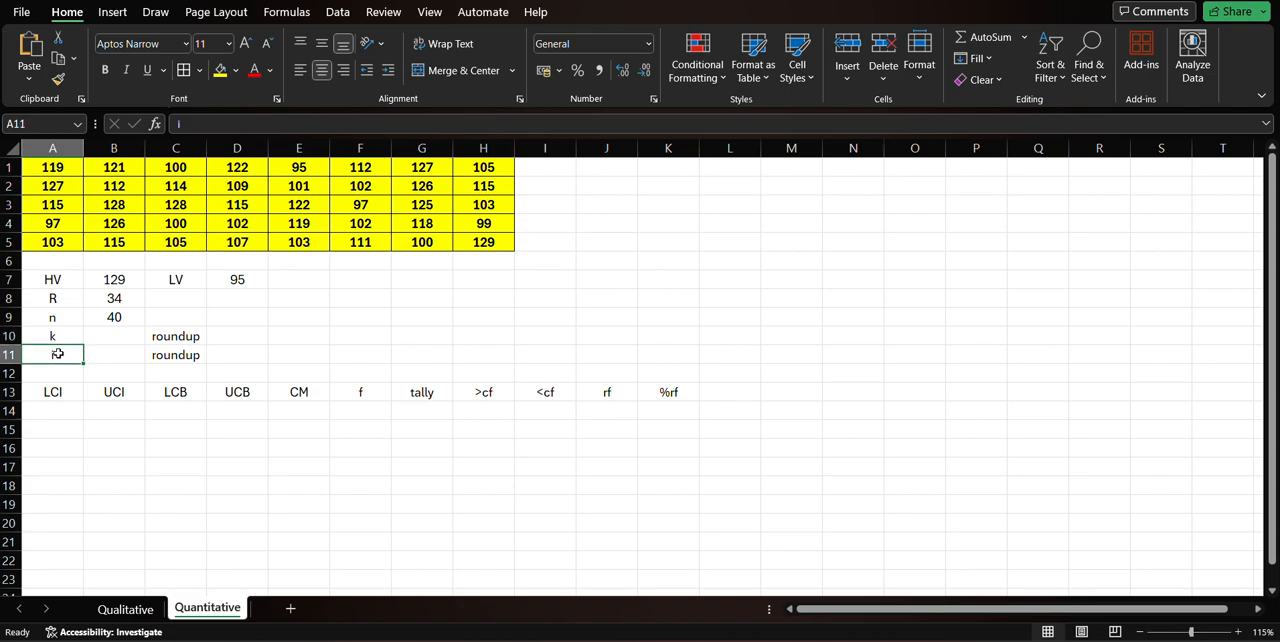
{"action": "left_click", "coordinate": [56, 391]}
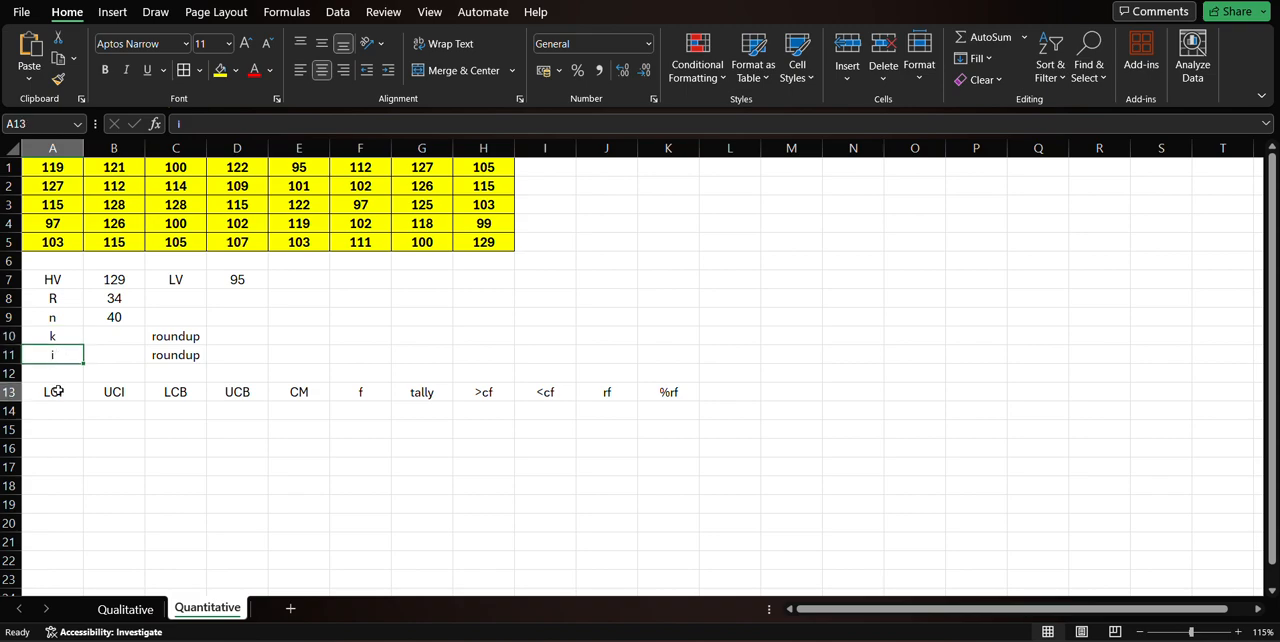
{"action": "left_click", "coordinate": [119, 390]}
{"action": "left_click", "coordinate": [119, 339]}
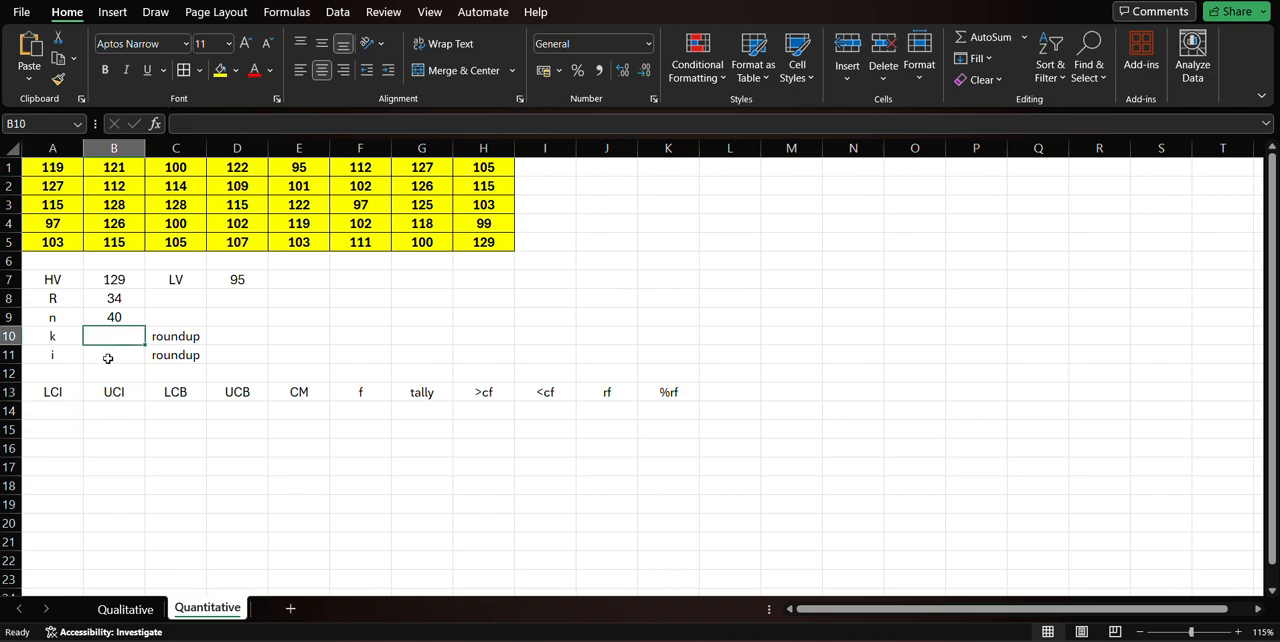
{"action": "left_click", "coordinate": [70, 387]}
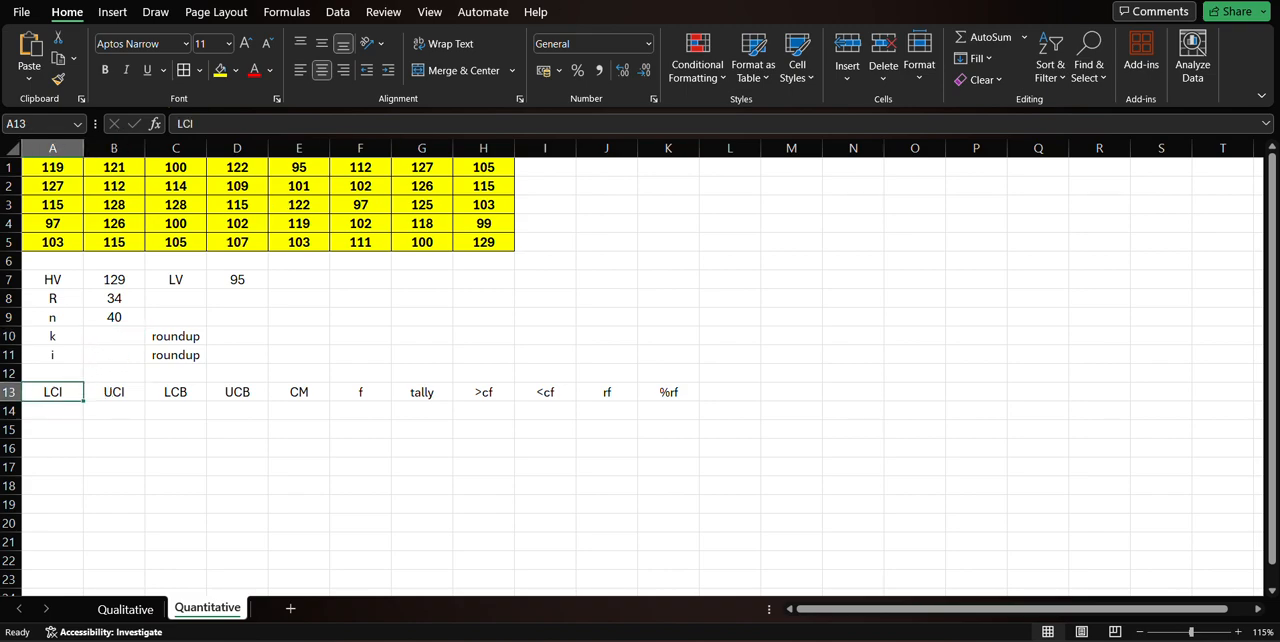
Calculate the number of classes (k) in cell B10 with the formula =1+3.33*LOG(B9), and review the entered formula.
{"action": "left_click", "coordinate": [120, 335]}
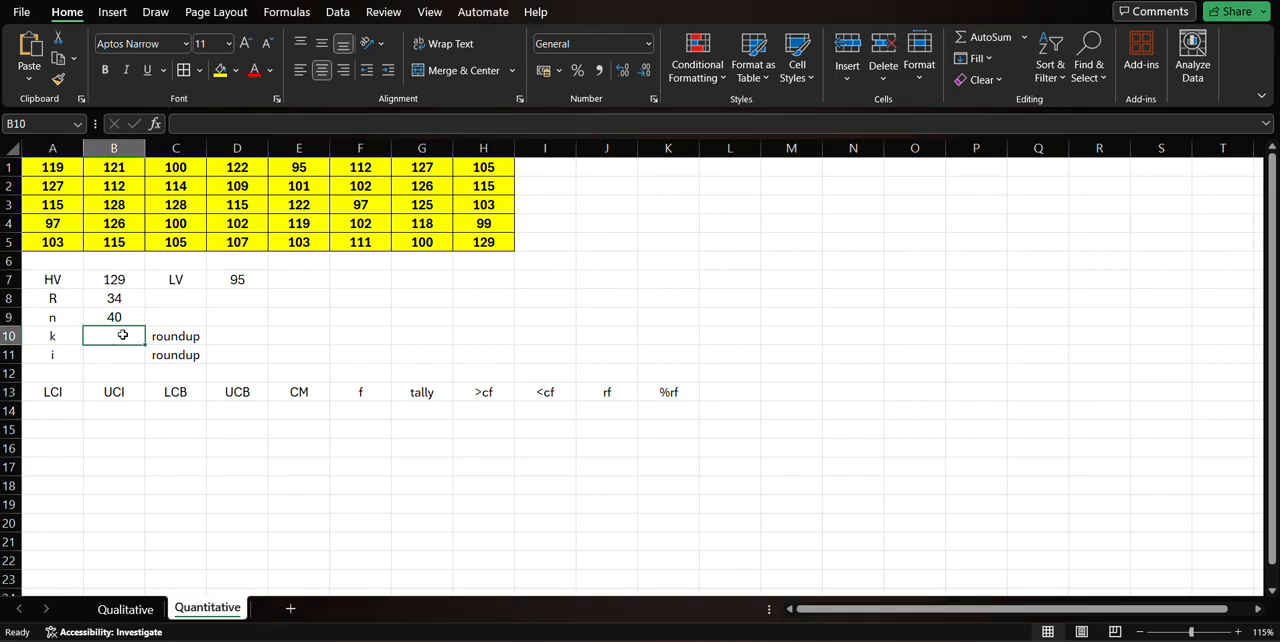
{"action": "type", "text": "=1+3.33"}
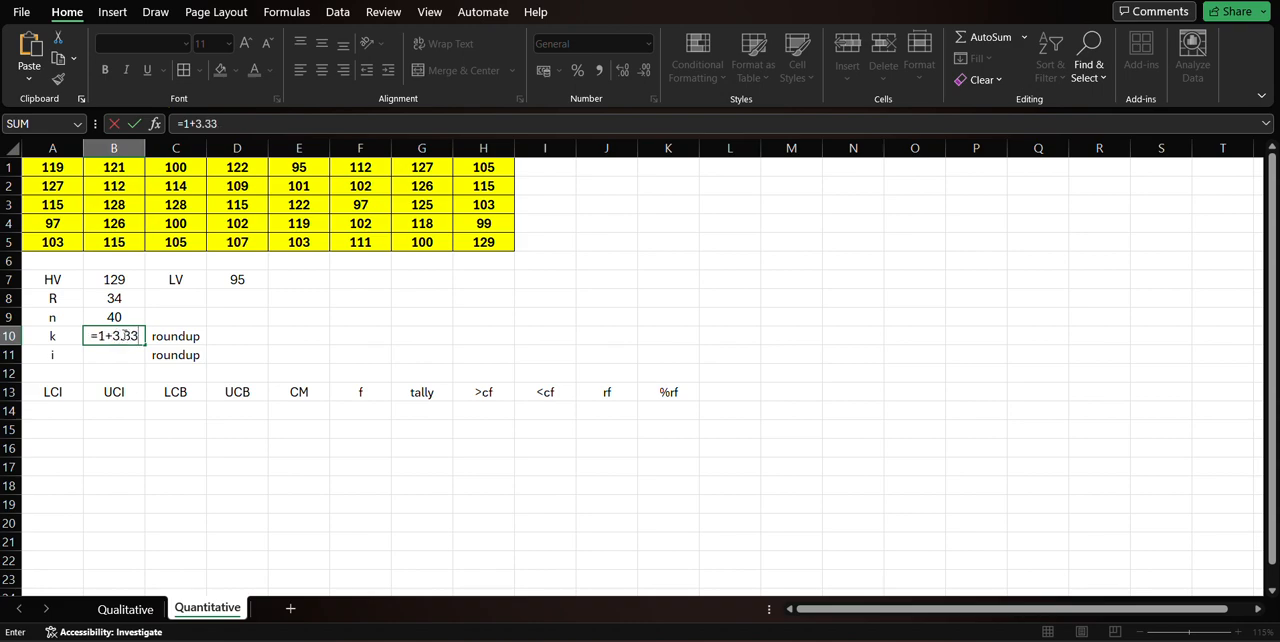
{"action": "type", "text": "*log("}
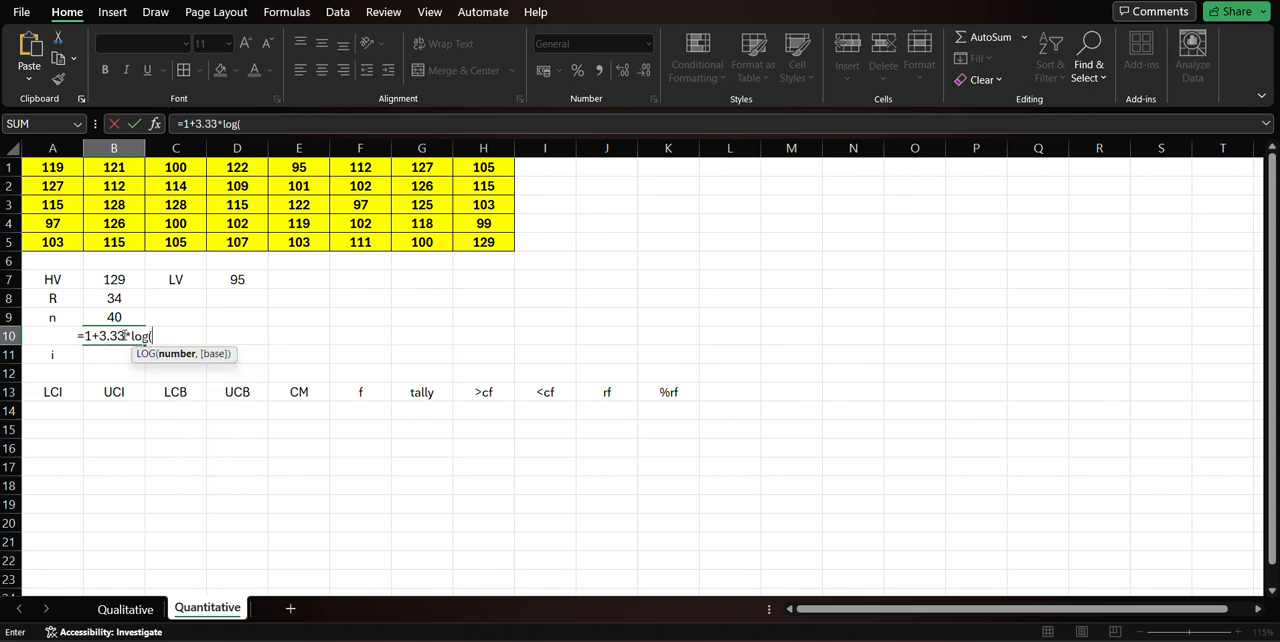
{"action": "left_click", "coordinate": [116, 316]}
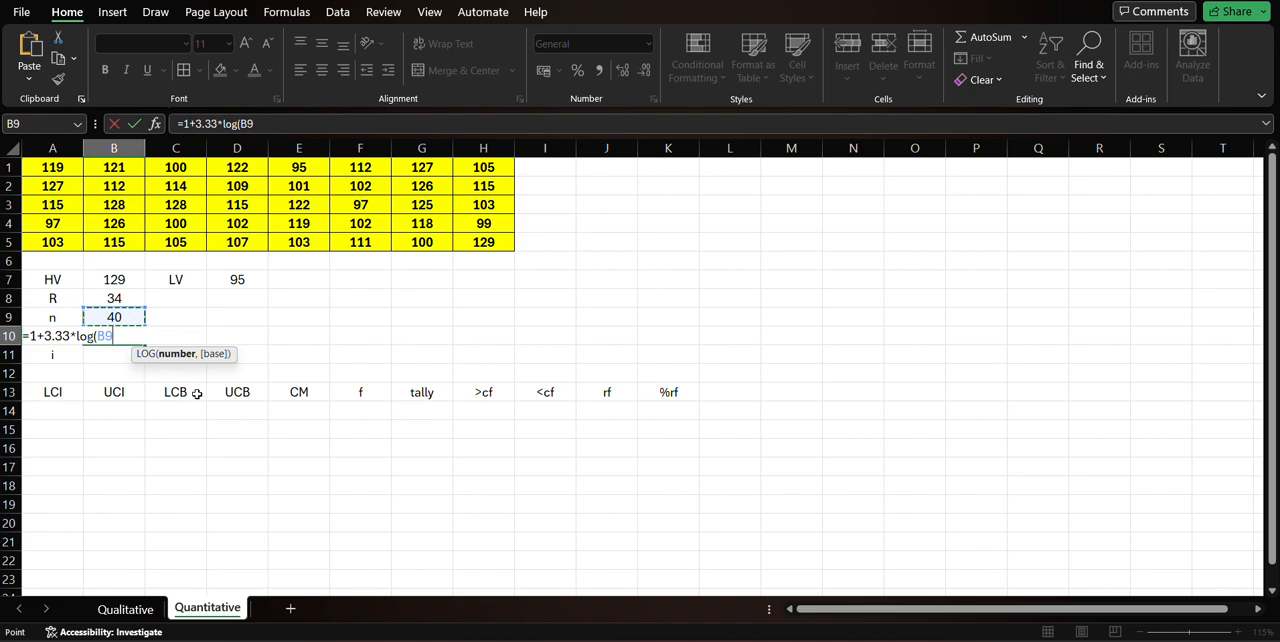
{"action": "type", "text": ")"}
{"action": "key", "text": "Return"}
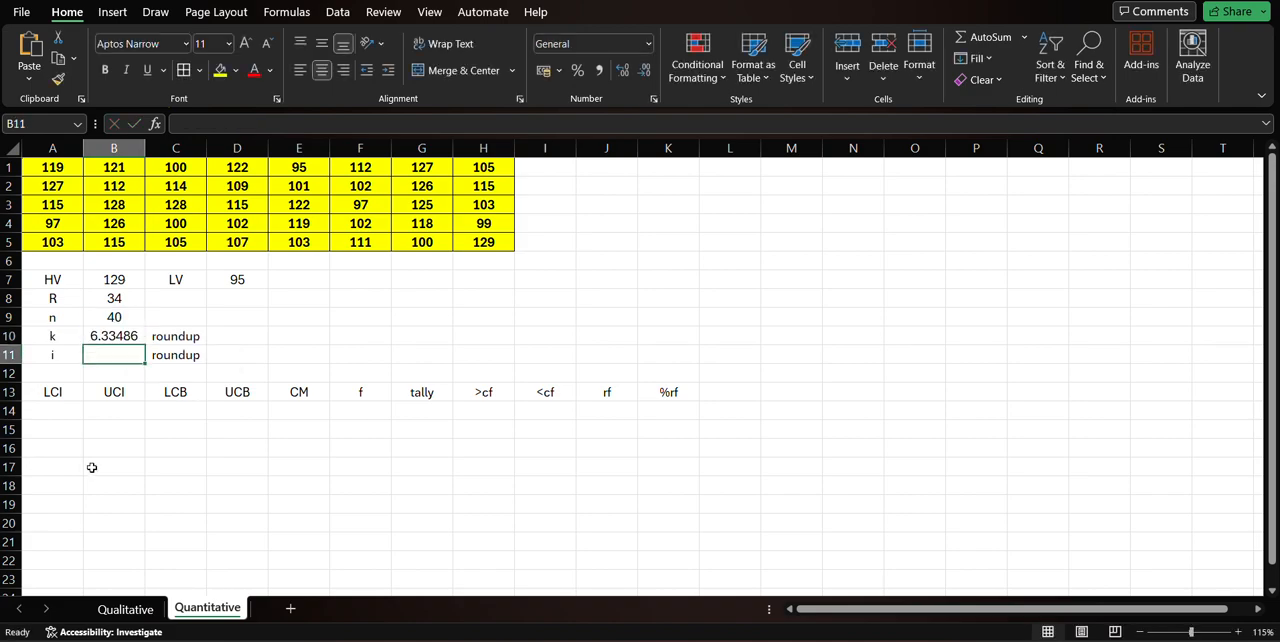
{"action": "double_click", "coordinate": [139, 332]}
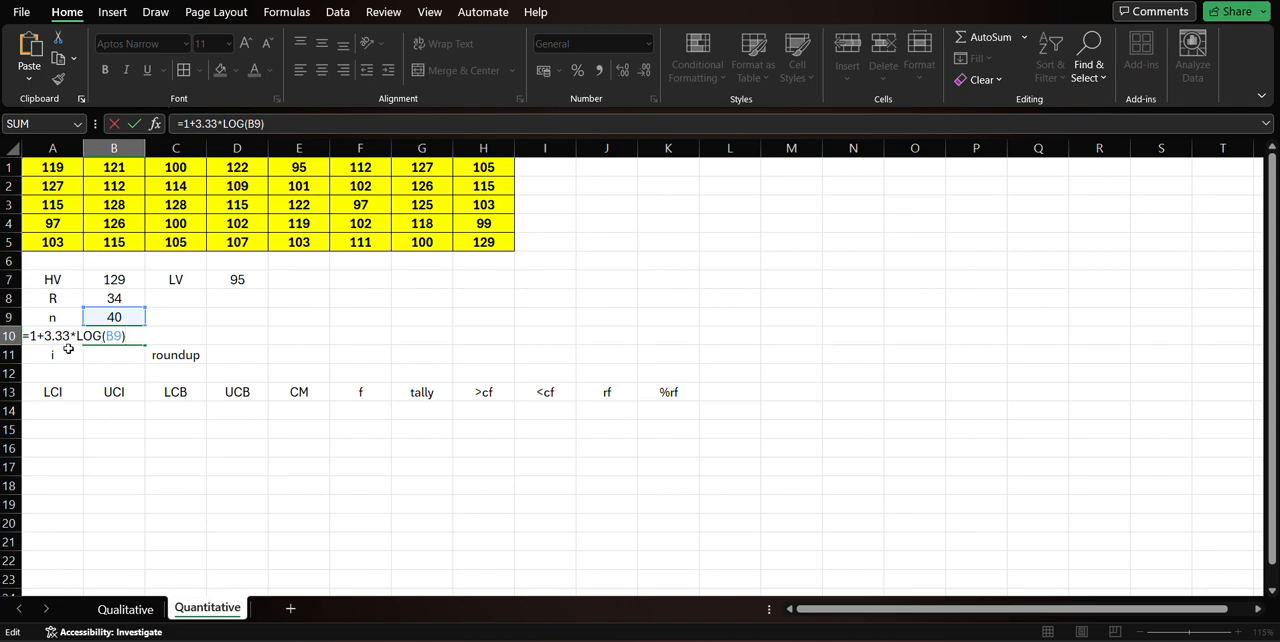
{"action": "key", "text": "Return"}
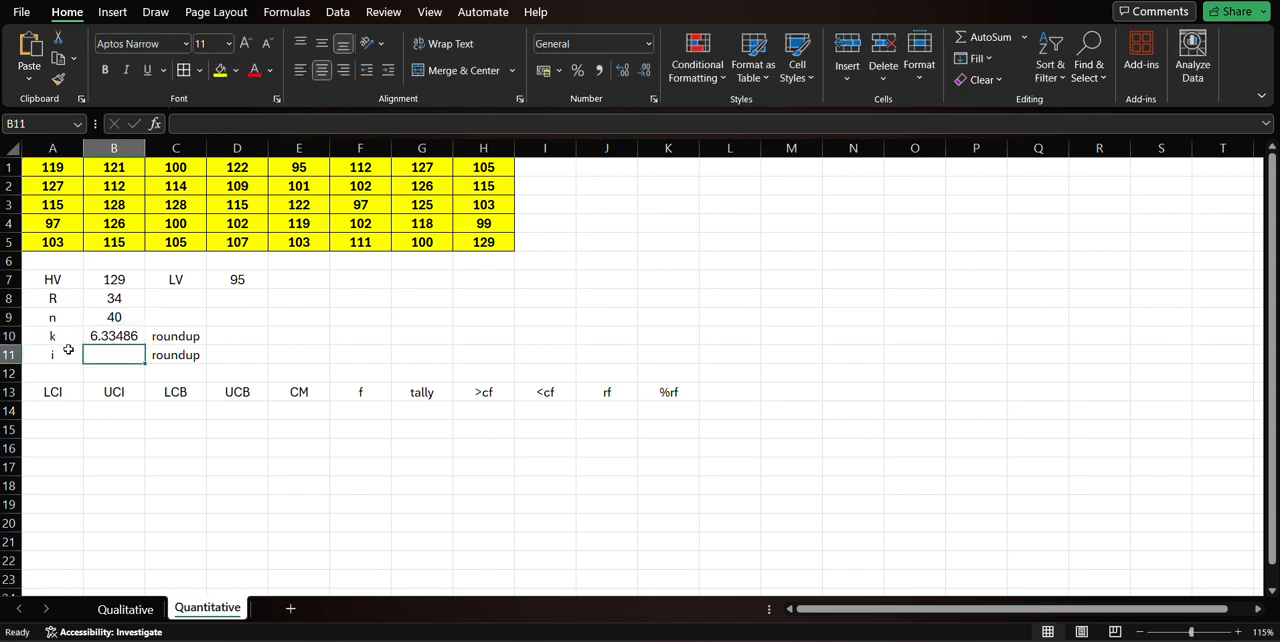
{"action": "left_click", "coordinate": [98, 338]}
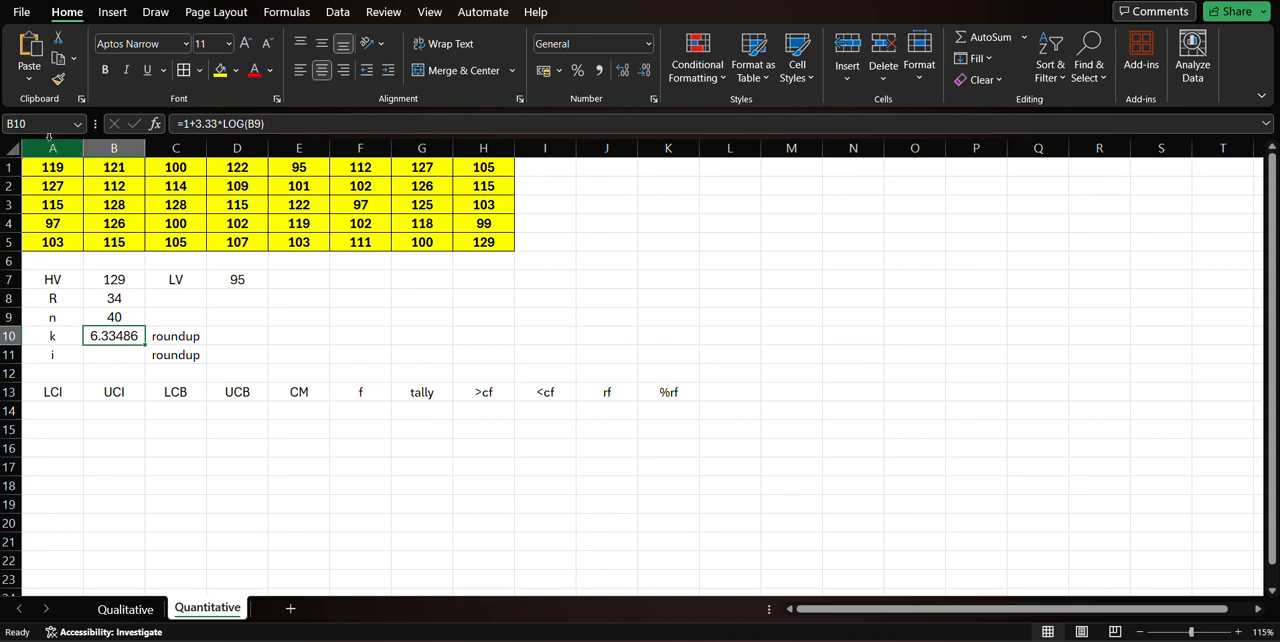
Insert a blank column before column A and narrow it to about half the standard column width.
{"action": "left_click", "coordinate": [52, 148]}
{"action": "left_click", "coordinate": [847, 60]}
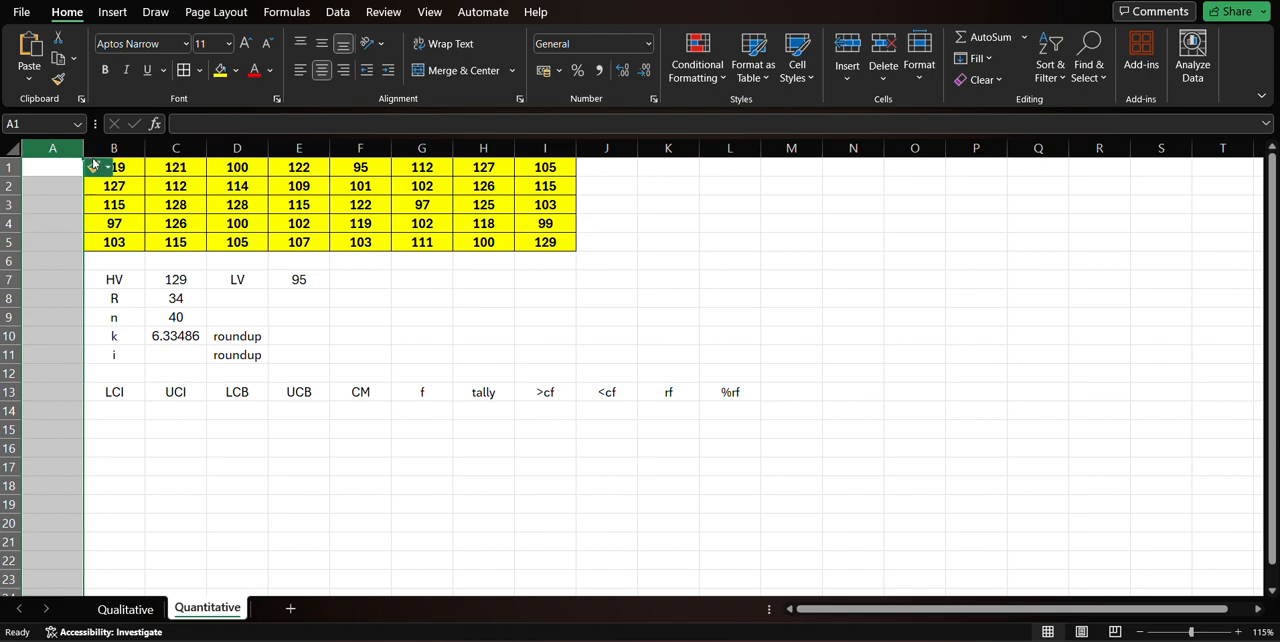
{"action": "left_click_drag", "start_coordinate": [80, 148], "coordinate": [50, 148]}
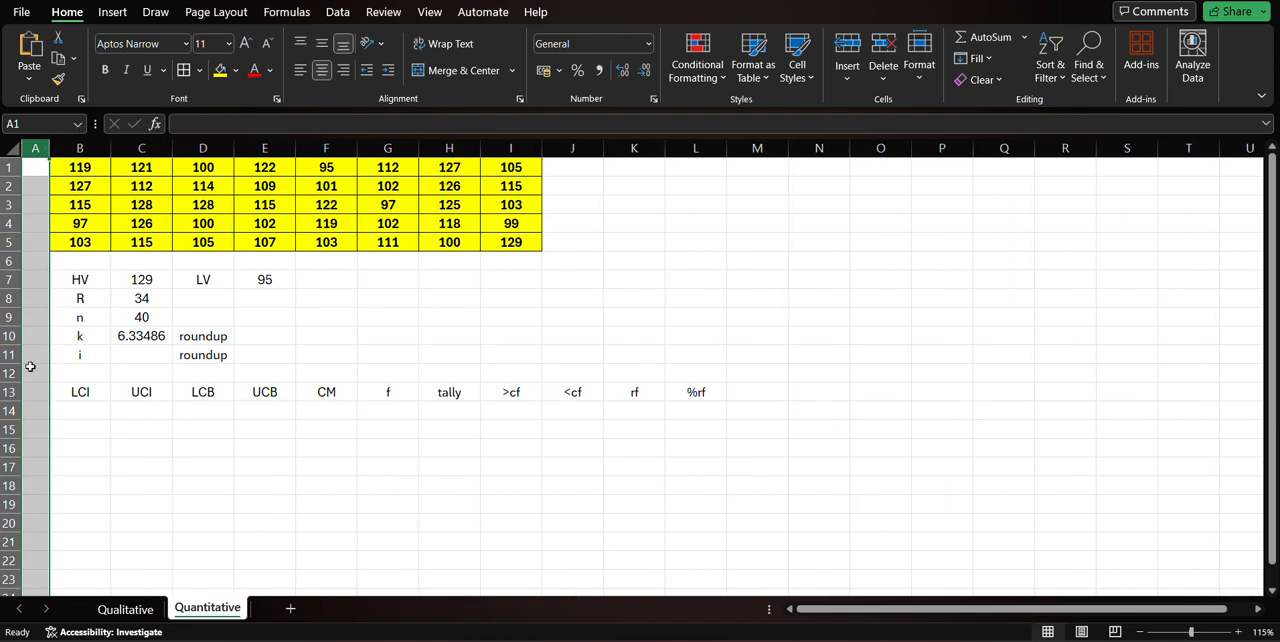
Number the class rows 1 to 6 in cells A14 to A19, beside the frequency table.
{"action": "left_click", "coordinate": [38, 412]}
{"action": "type", "text": "1"}
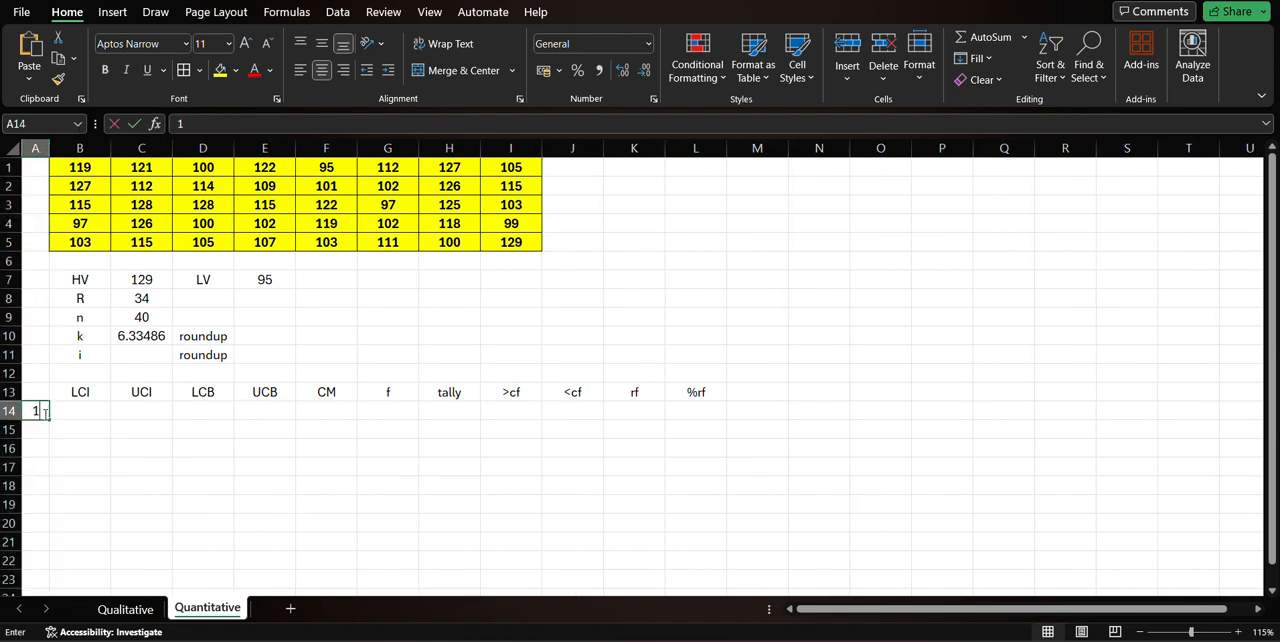
{"action": "key", "text": "Return"}
{"action": "type", "text": "2"}
{"action": "key", "text": "Return"}
{"action": "type", "text": "3"}
{"action": "key", "text": "Return"}
{"action": "type", "text": "4"}
{"action": "key", "text": "Return"}
{"action": "type", "text": "5"}
{"action": "key", "text": "Return"}
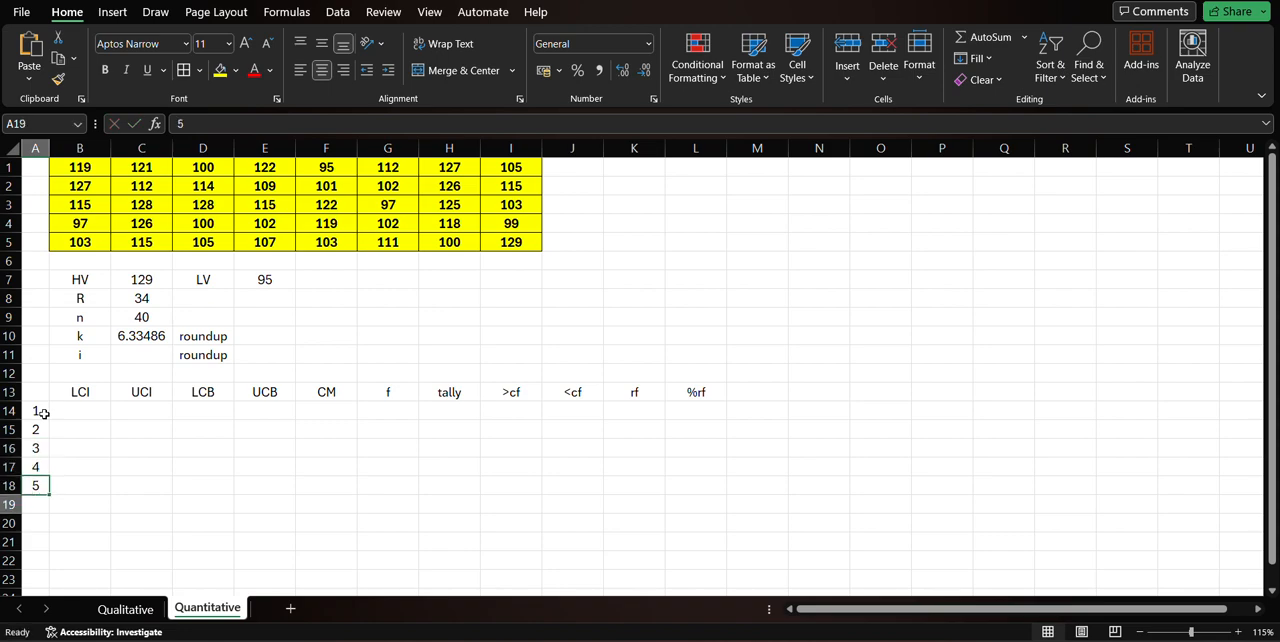
{"action": "type", "text": "6"}
{"action": "key", "text": "Return"}
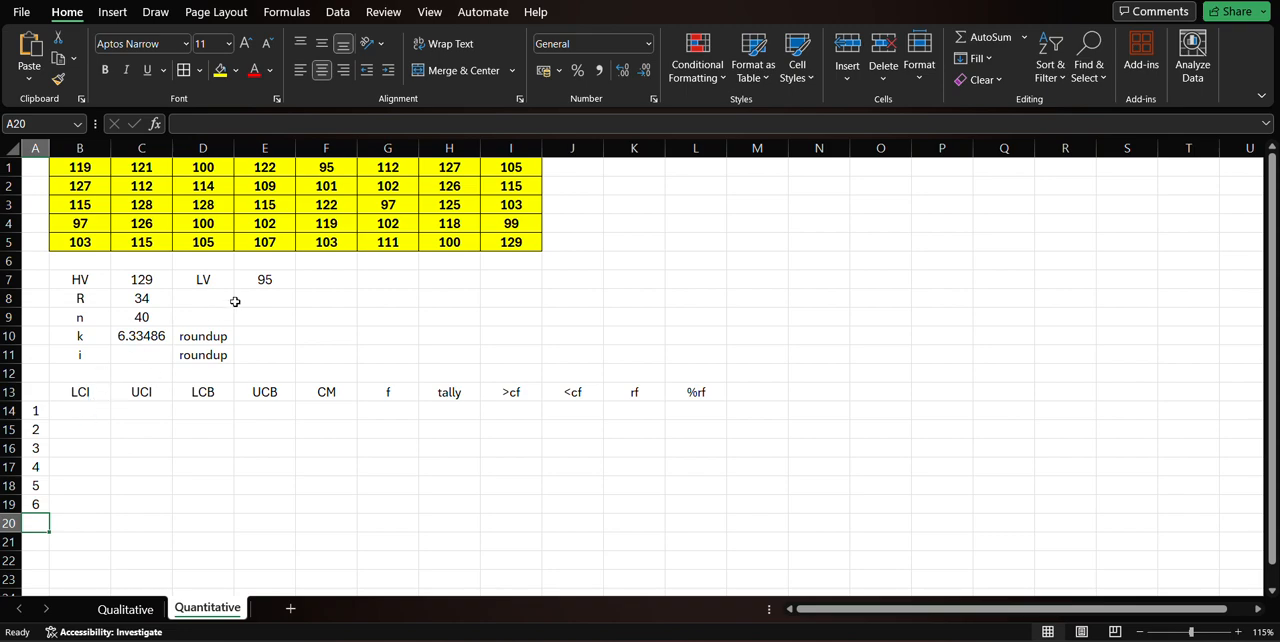
Round k up to a whole number in cell E10 with =ROUNDUP(C10,0), and reopen the formula for review.
{"action": "left_click", "coordinate": [277, 330]}
{"action": "type", "text": "=round"}
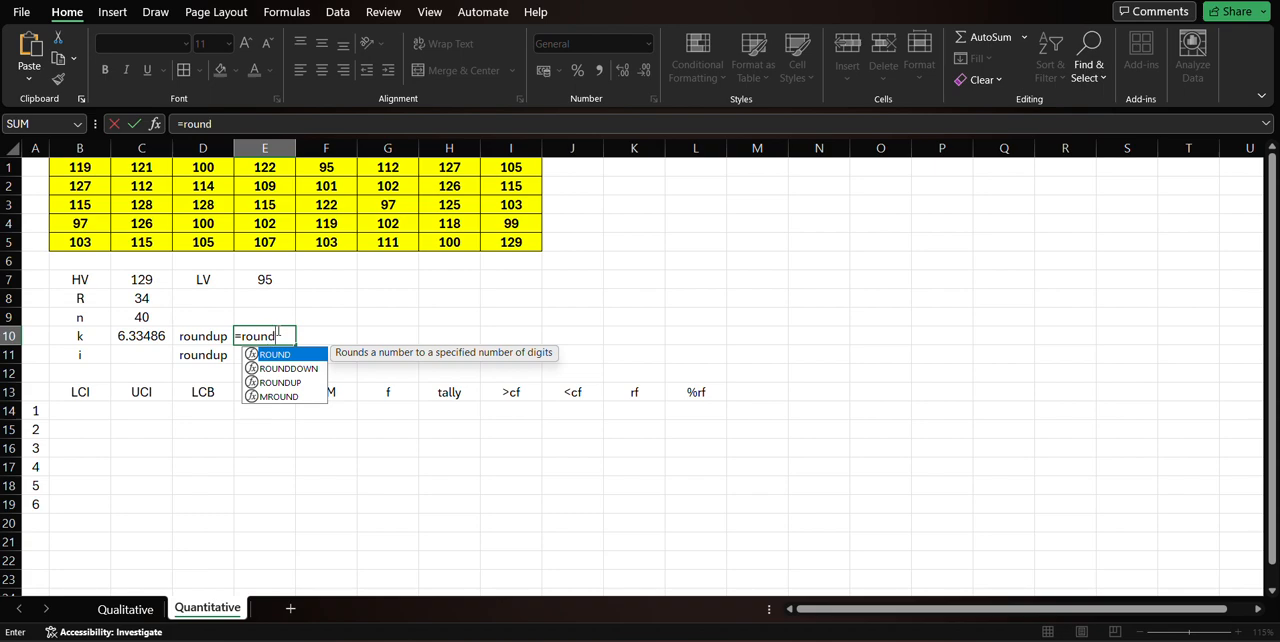
{"action": "type", "text": "up"}
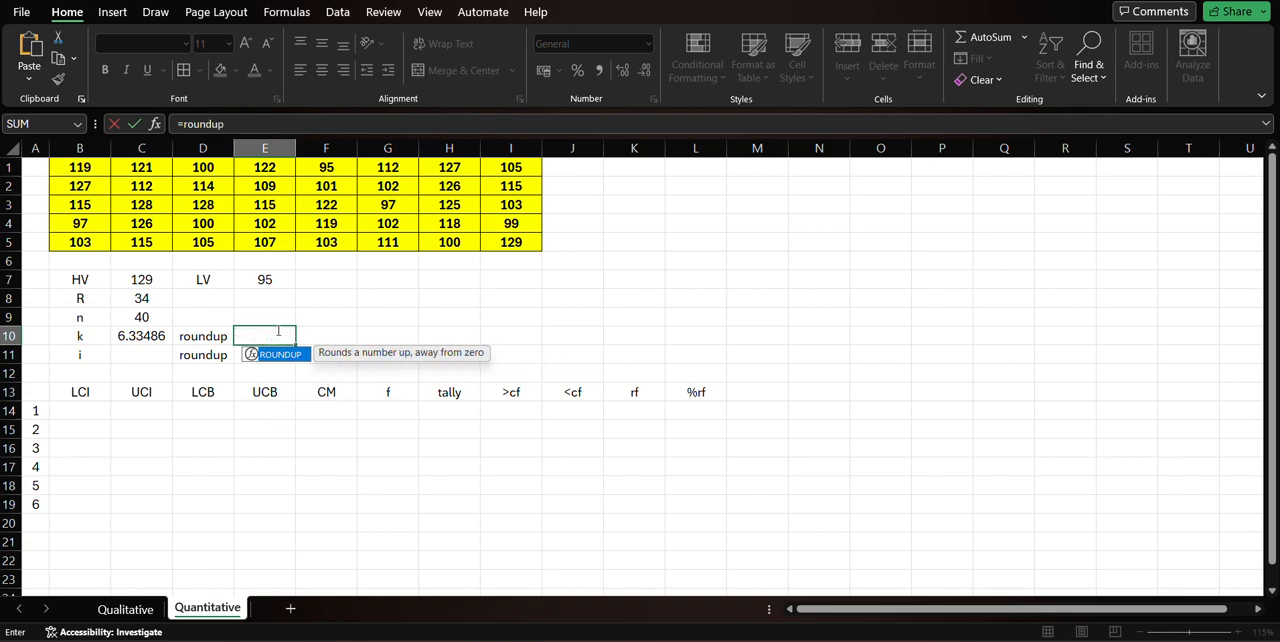
{"action": "type", "text": "("}
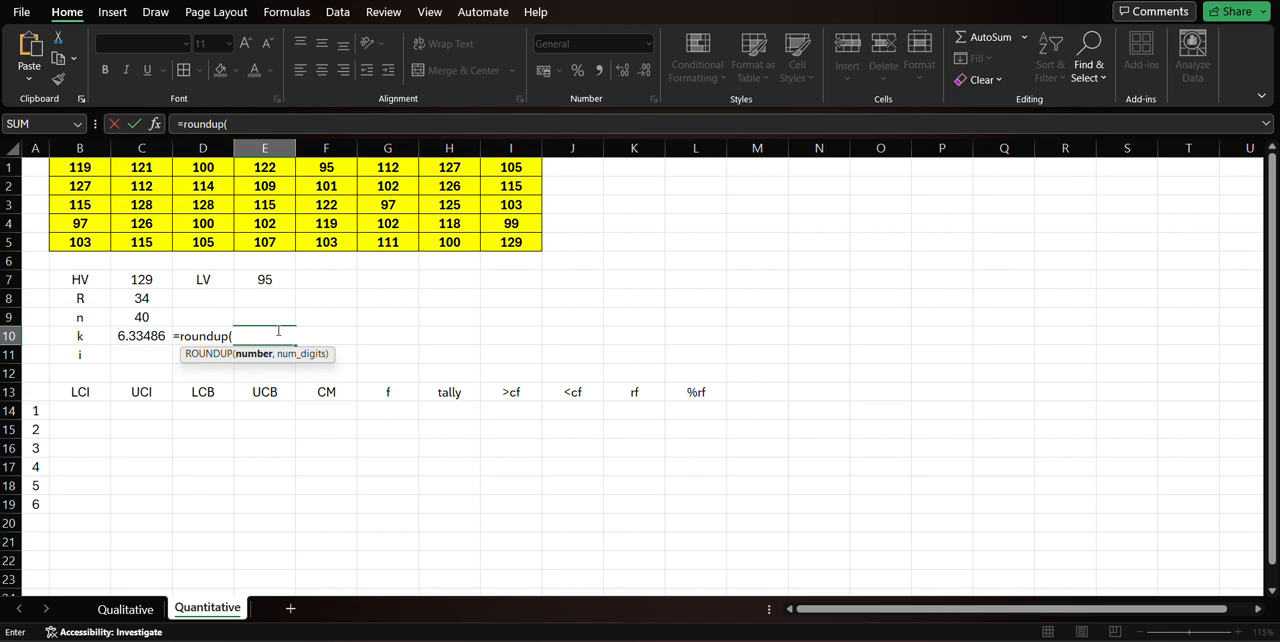
{"action": "left_click", "coordinate": [145, 336]}
{"action": "type", "text": ","}
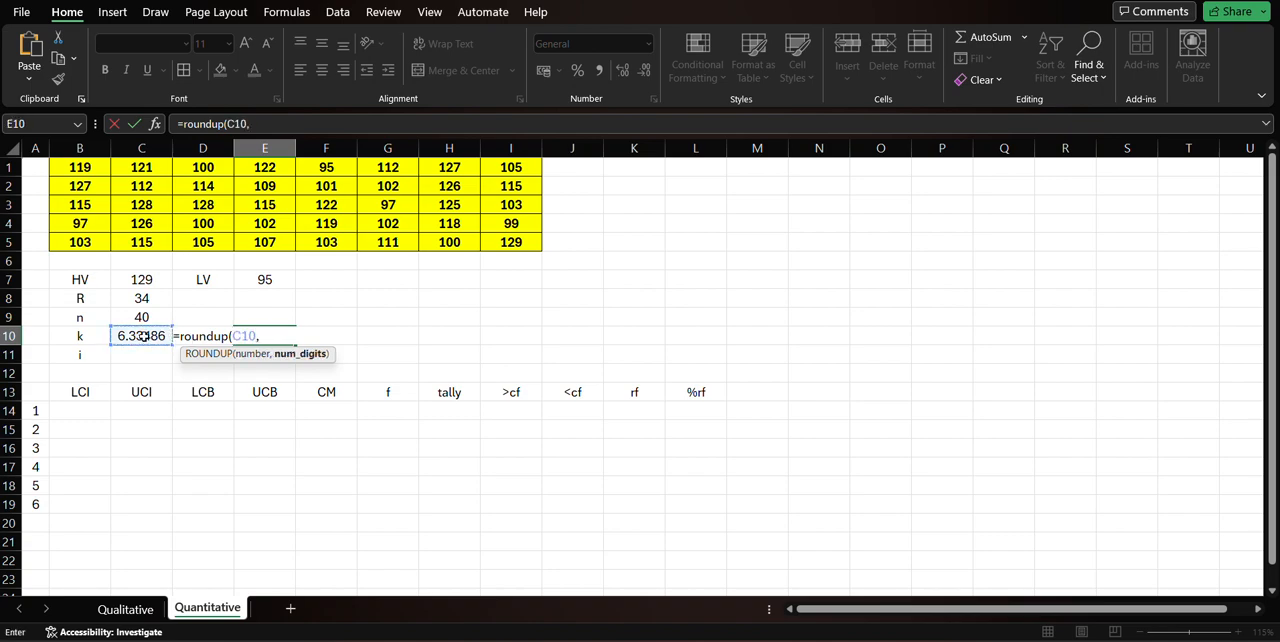
{"action": "type", "text": "0)"}
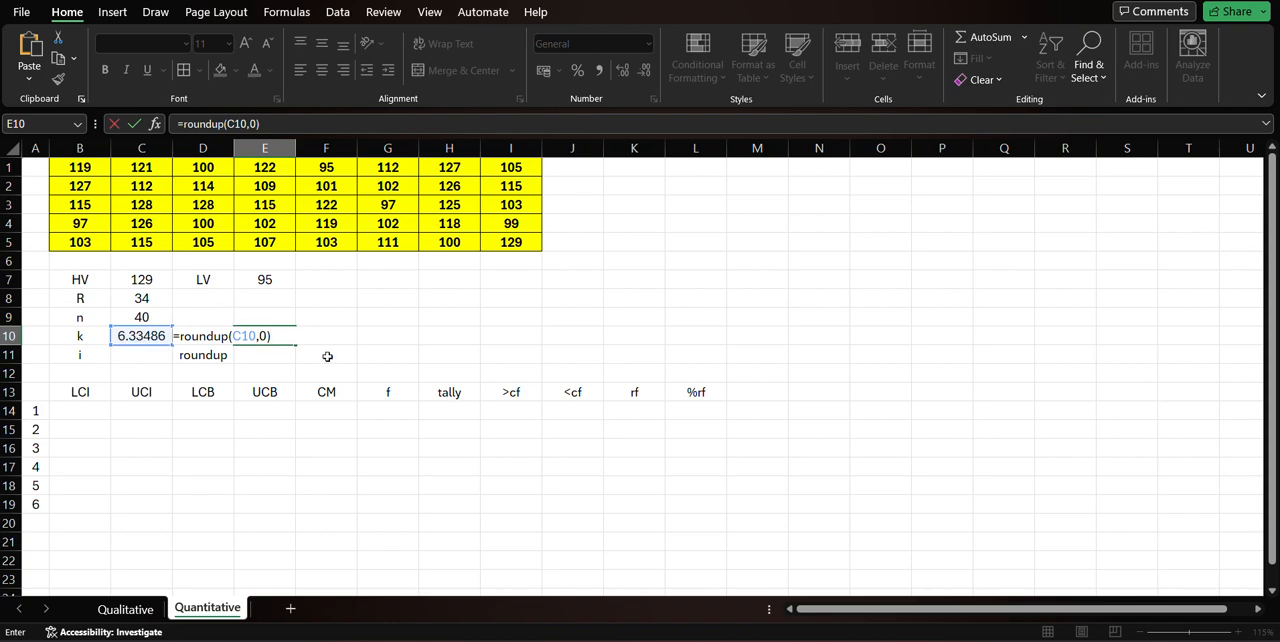
{"action": "key", "text": "Return"}
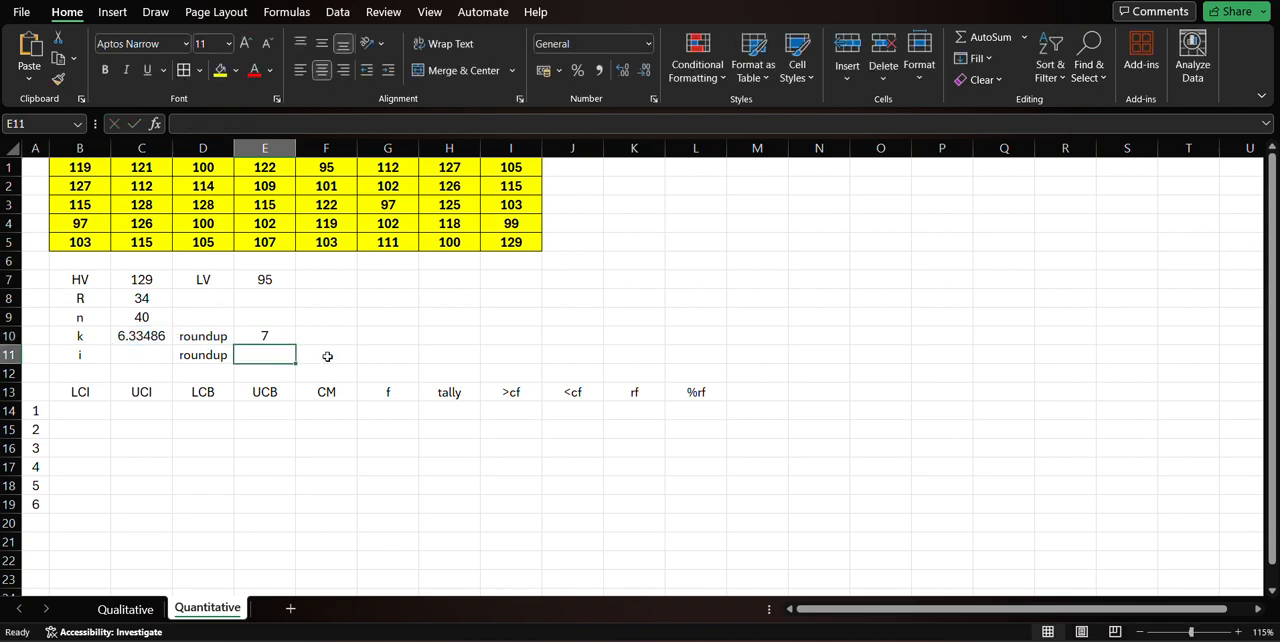
{"action": "double_click", "coordinate": [254, 335]}
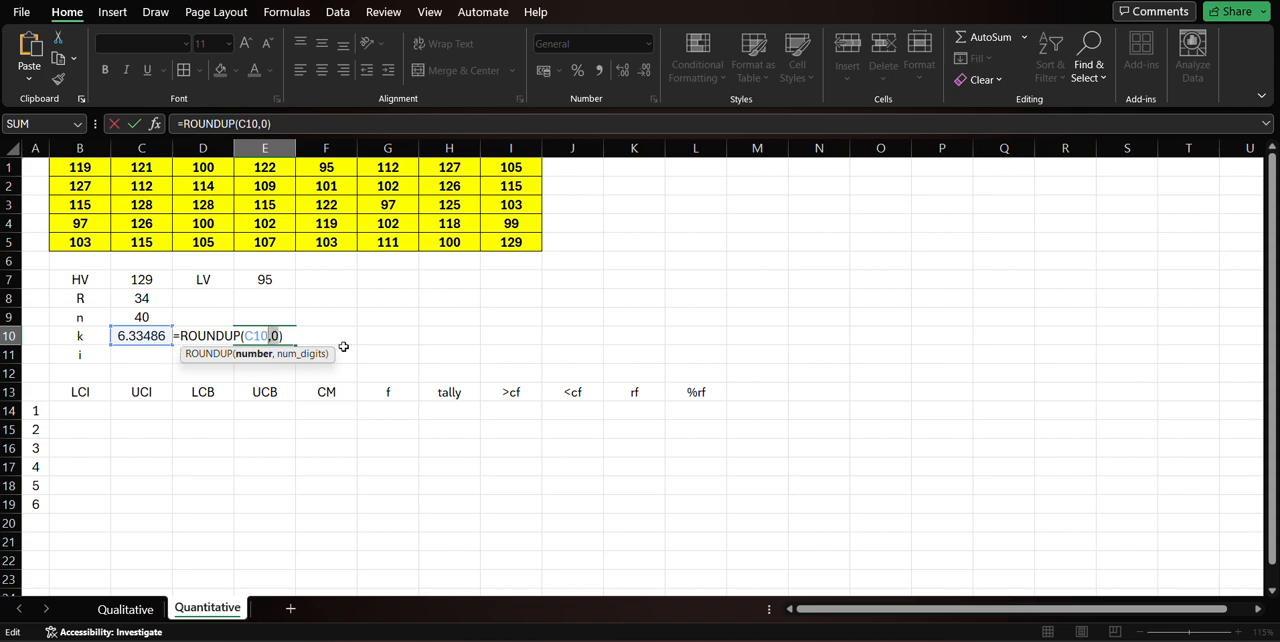
Change the roundup formula for k in cell E10 to =ROUNDUP(C10,2) and compare it with the unrounded k.
{"action": "key", "text": "Right"}
{"action": "type", "text": "2"}
{"action": "key", "text": "Return"}
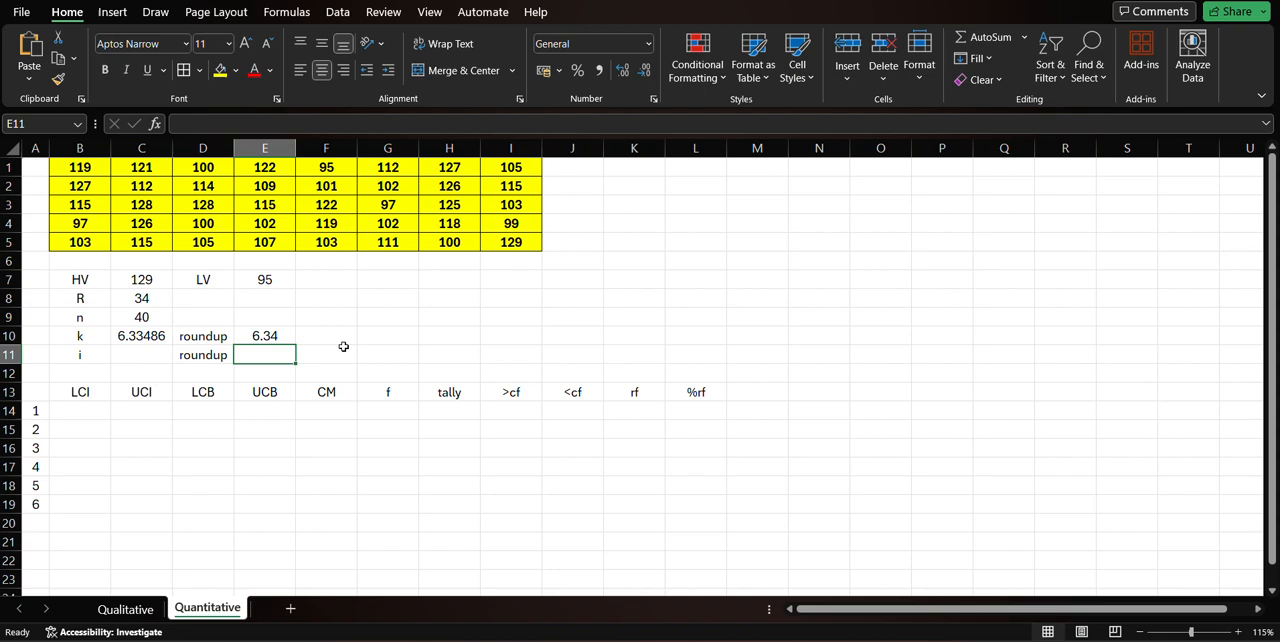
{"action": "left_click", "coordinate": [226, 340]}
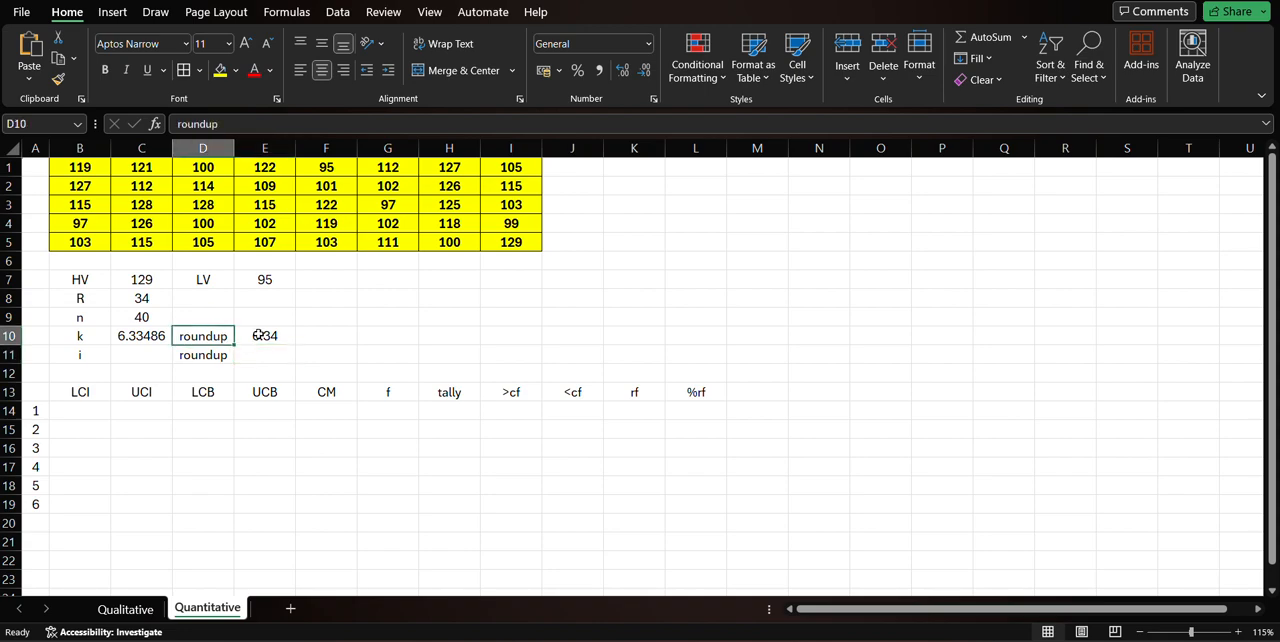
{"action": "left_click", "coordinate": [150, 336]}
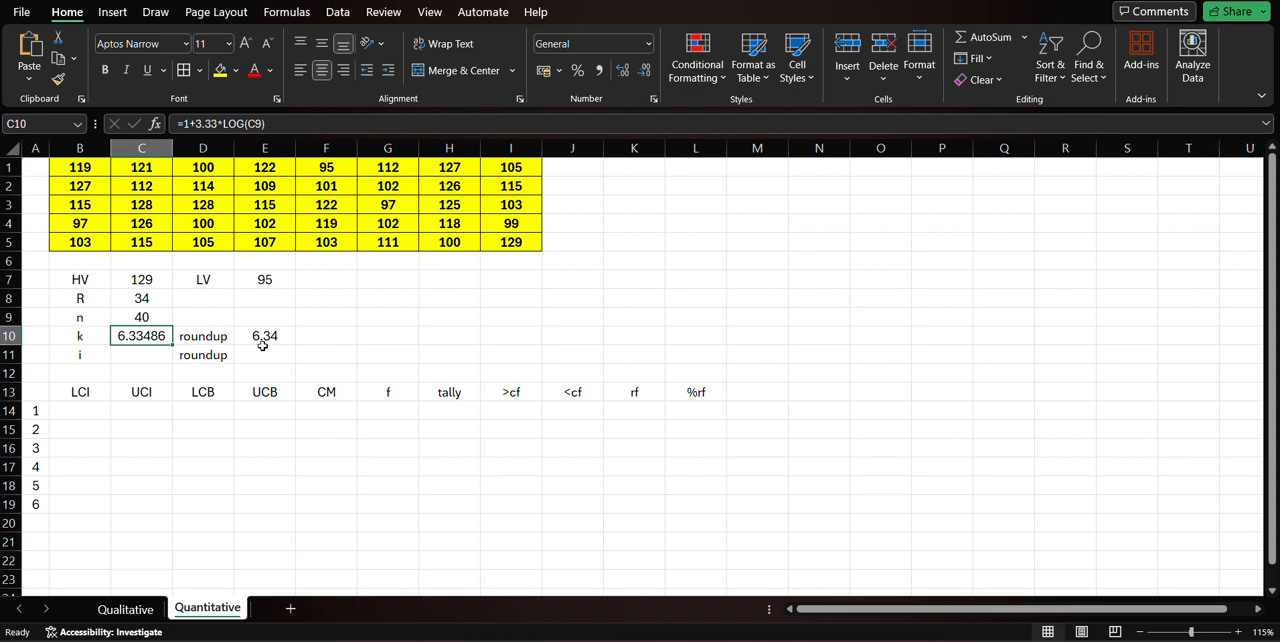
Set the number of digits in E10's roundup formula to 0, giving =ROUNDUP(C10,0).
{"action": "left_click", "coordinate": [268, 336]}
{"action": "double_click", "coordinate": [268, 336]}
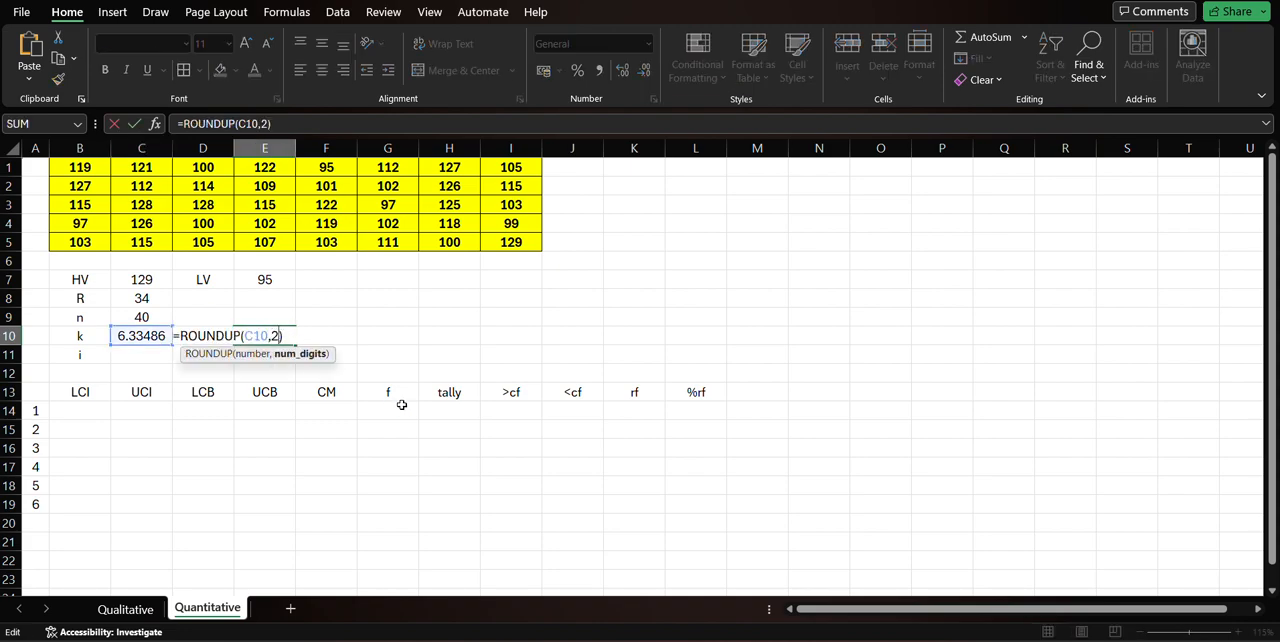
{"action": "key", "text": "BackSpace"}
{"action": "type", "text": "0"}
{"action": "key", "text": "Return"}
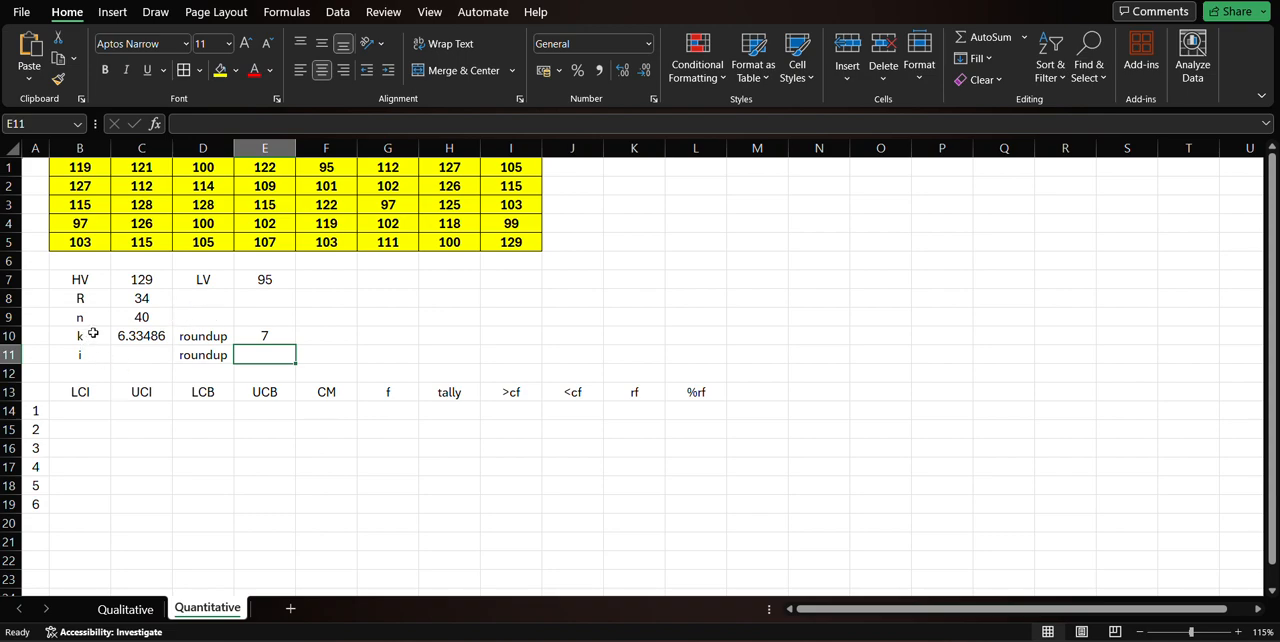
Add a seventh class row number, 7, in cell A20 to match the rounded class count.
{"action": "left_click", "coordinate": [268, 335]}
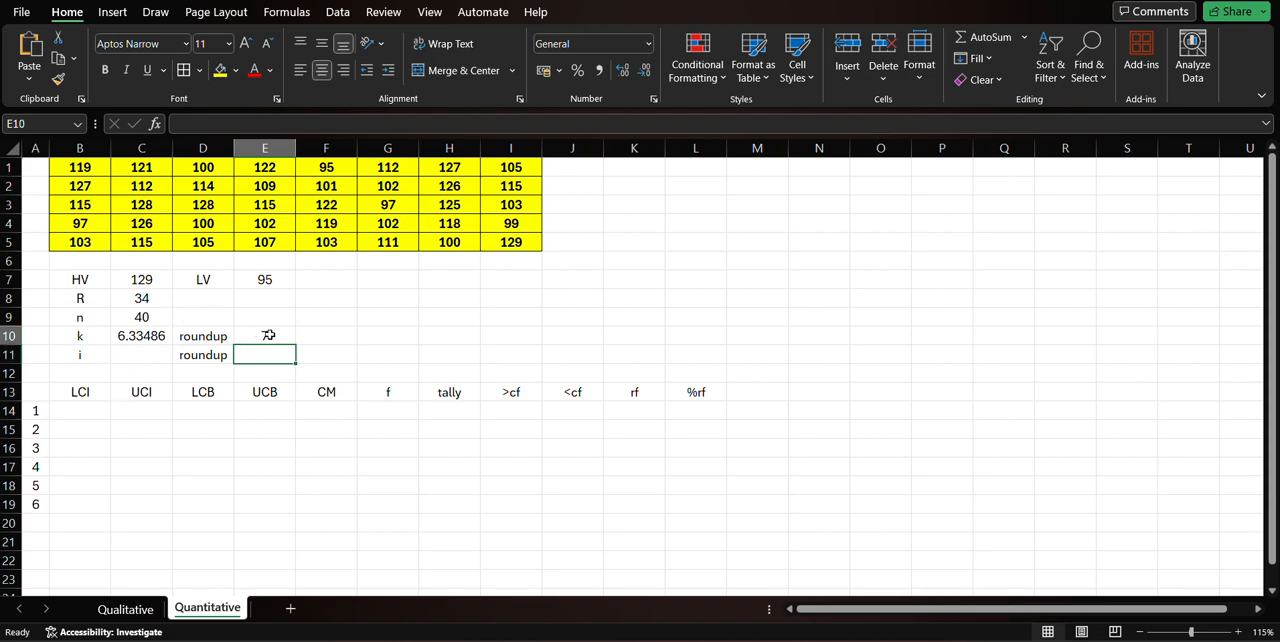
{"action": "left_click", "coordinate": [40, 523]}
{"action": "type", "text": "7"}
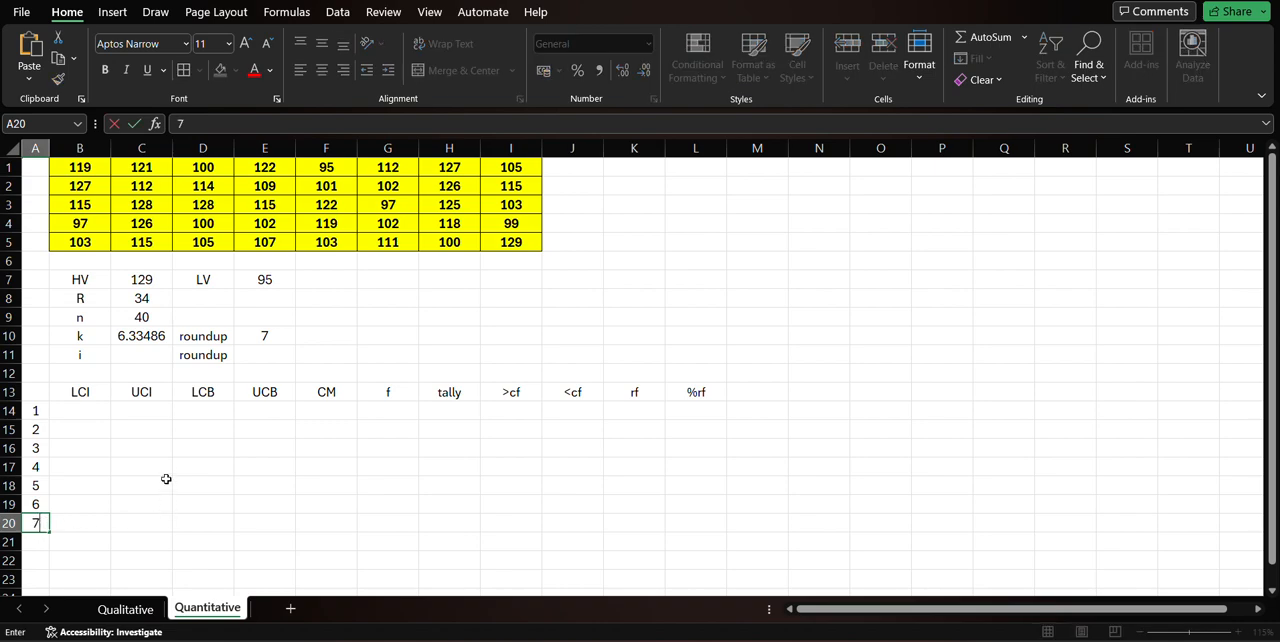
Calculate the class interval i in cell C11 with the formula =C8/E10, and review the entered formula.
{"action": "left_click", "coordinate": [150, 355]}
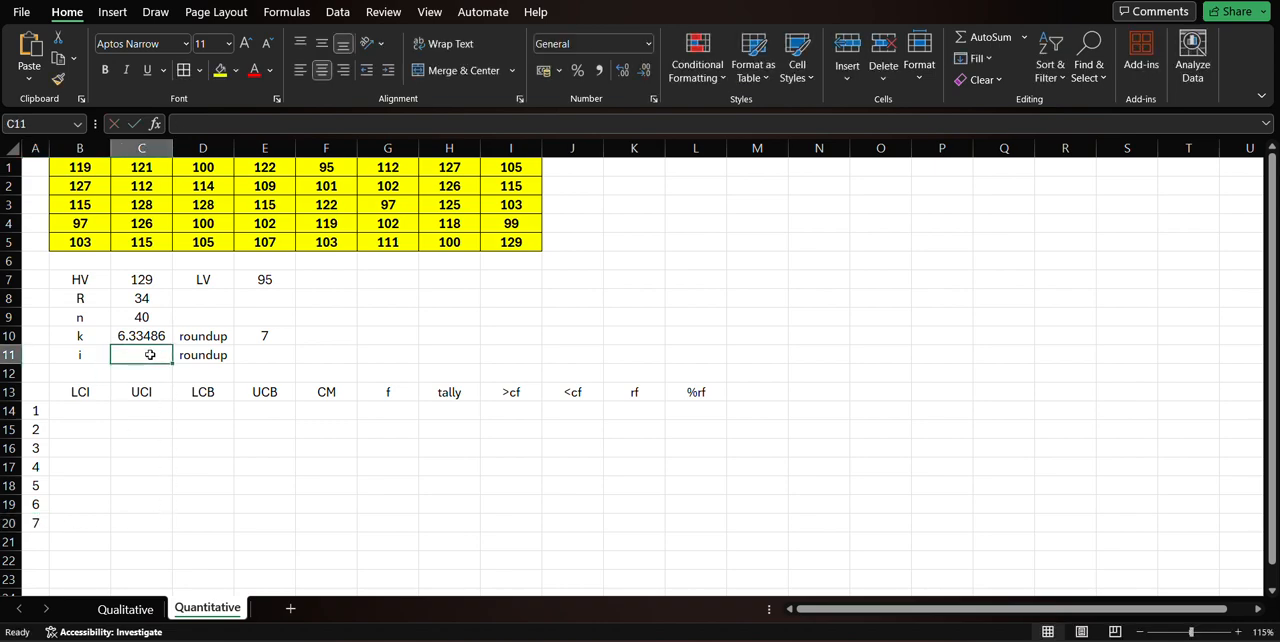
{"action": "type", "text": "="}
{"action": "left_click", "coordinate": [131, 299]}
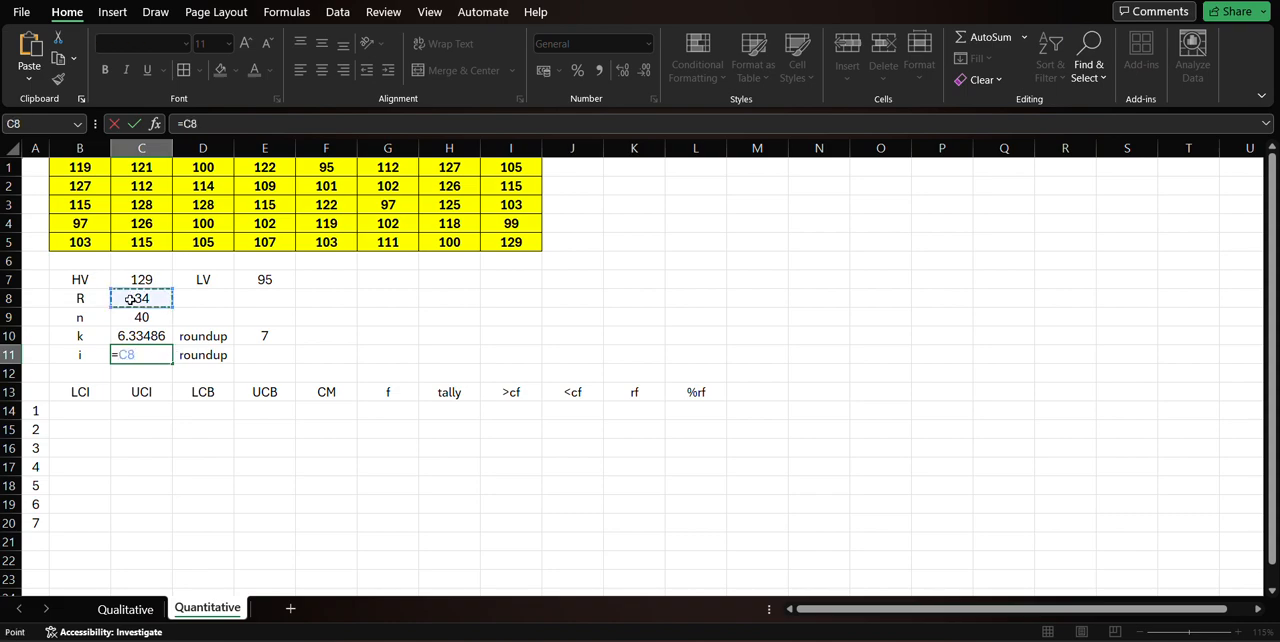
{"action": "type", "text": "/"}
{"action": "left_click", "coordinate": [253, 338]}
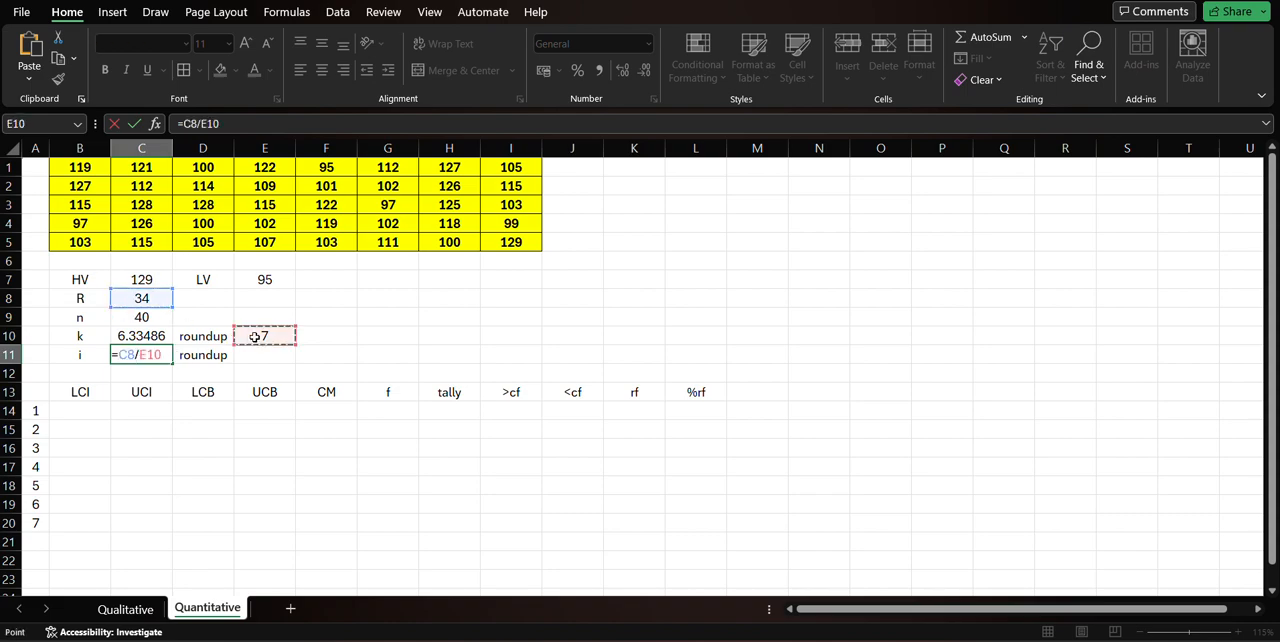
{"action": "key", "text": "Return"}
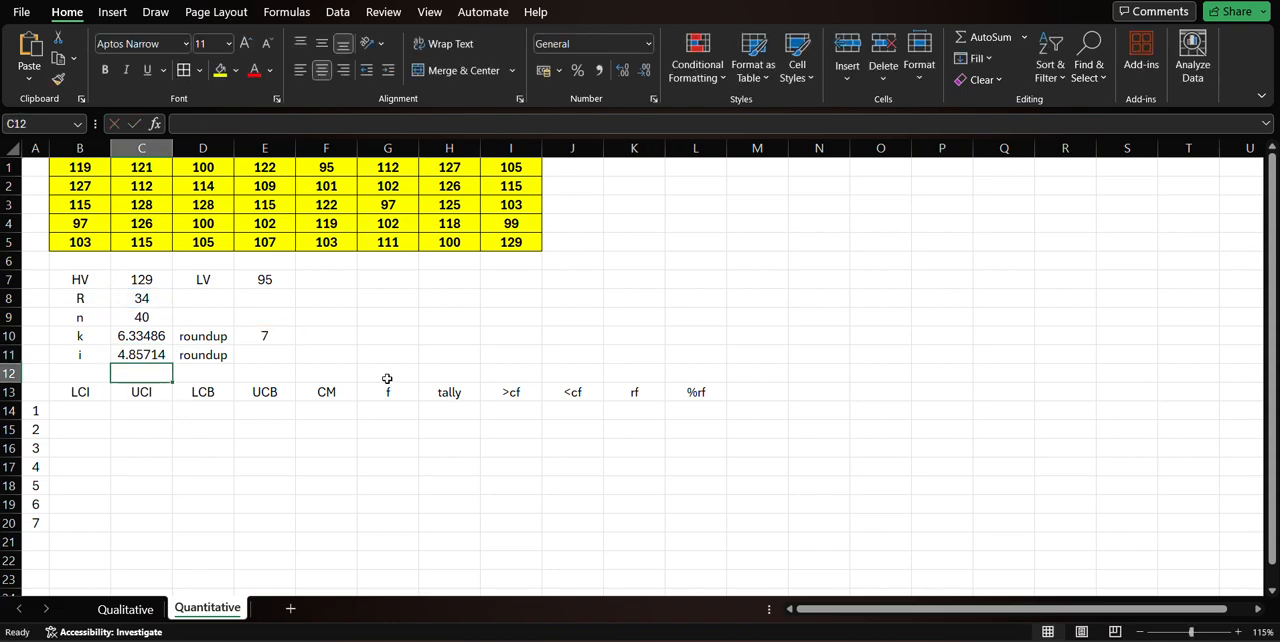
{"action": "left_click", "coordinate": [123, 355]}
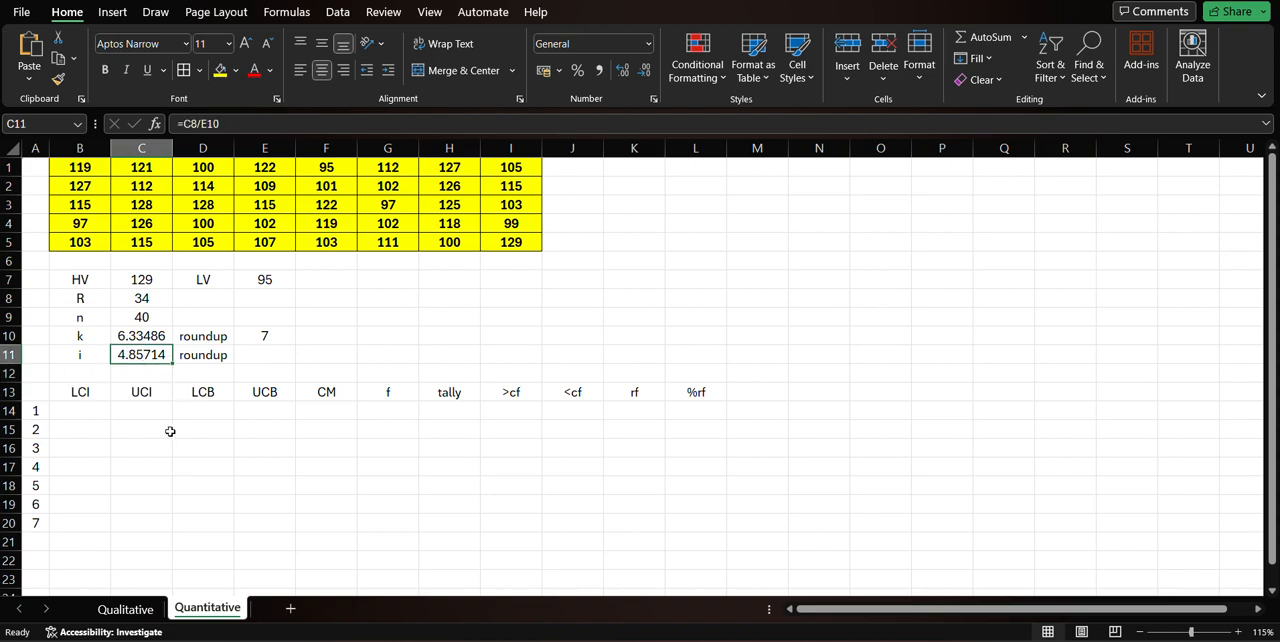
Round the interval i up to a whole number in cell E11 with =ROUNDUP(C11,0).
{"action": "left_click", "coordinate": [249, 357]}
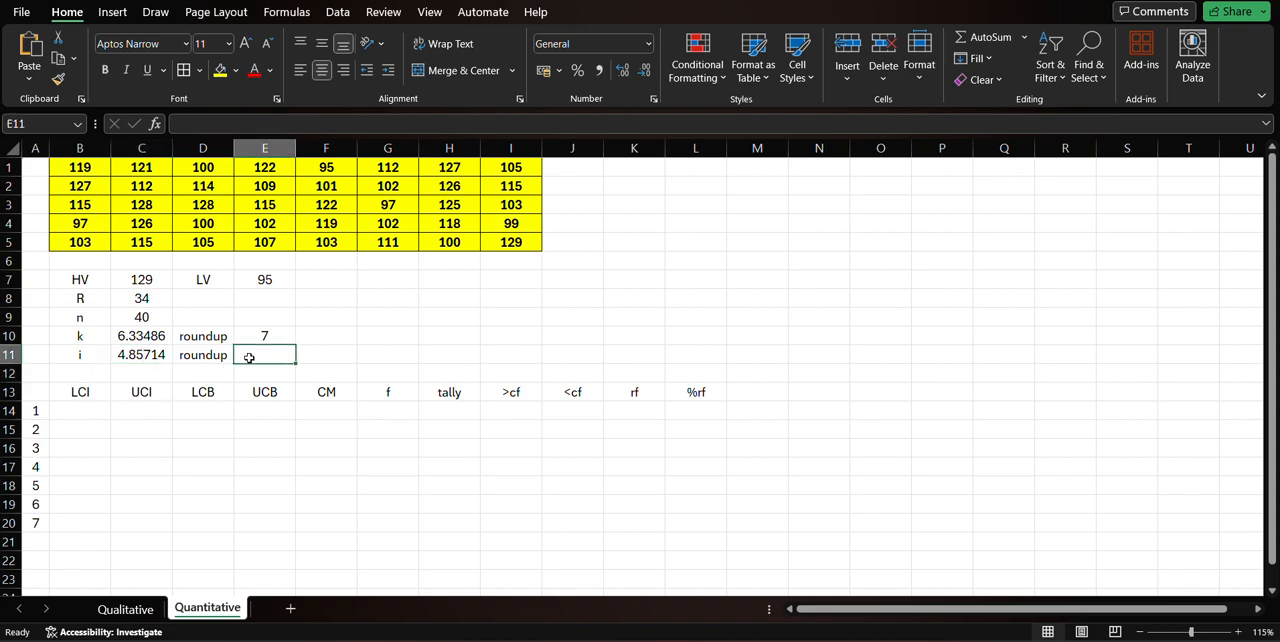
{"action": "type", "text": "=roun"}
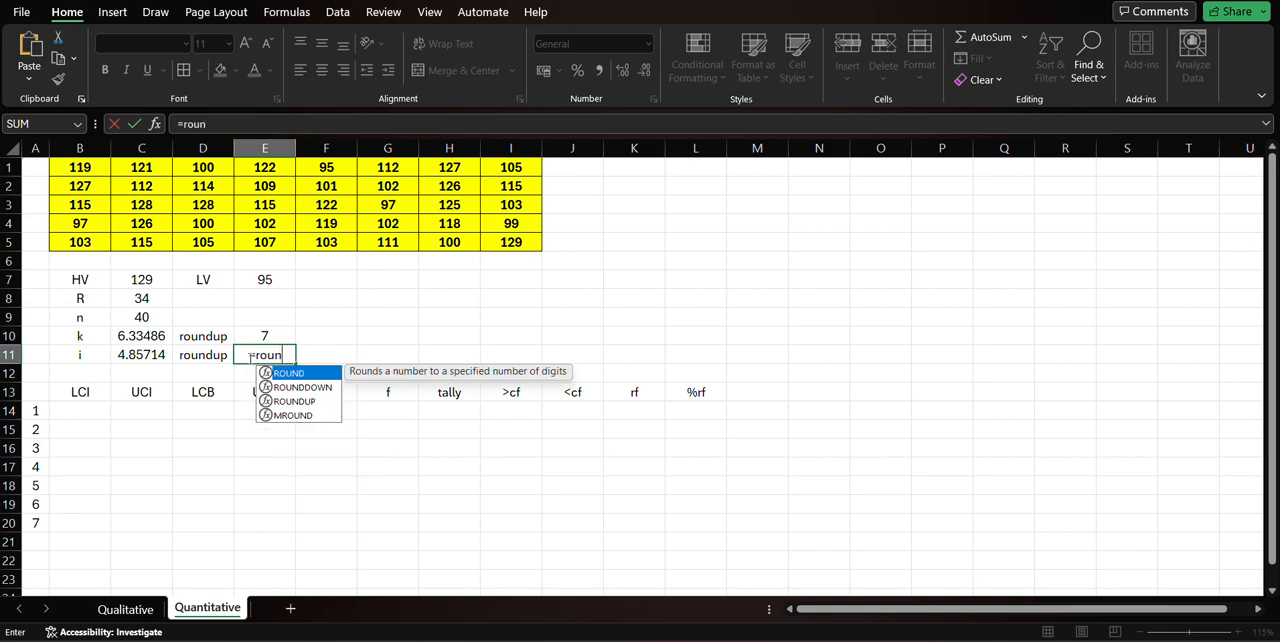
{"action": "type", "text": "dup("}
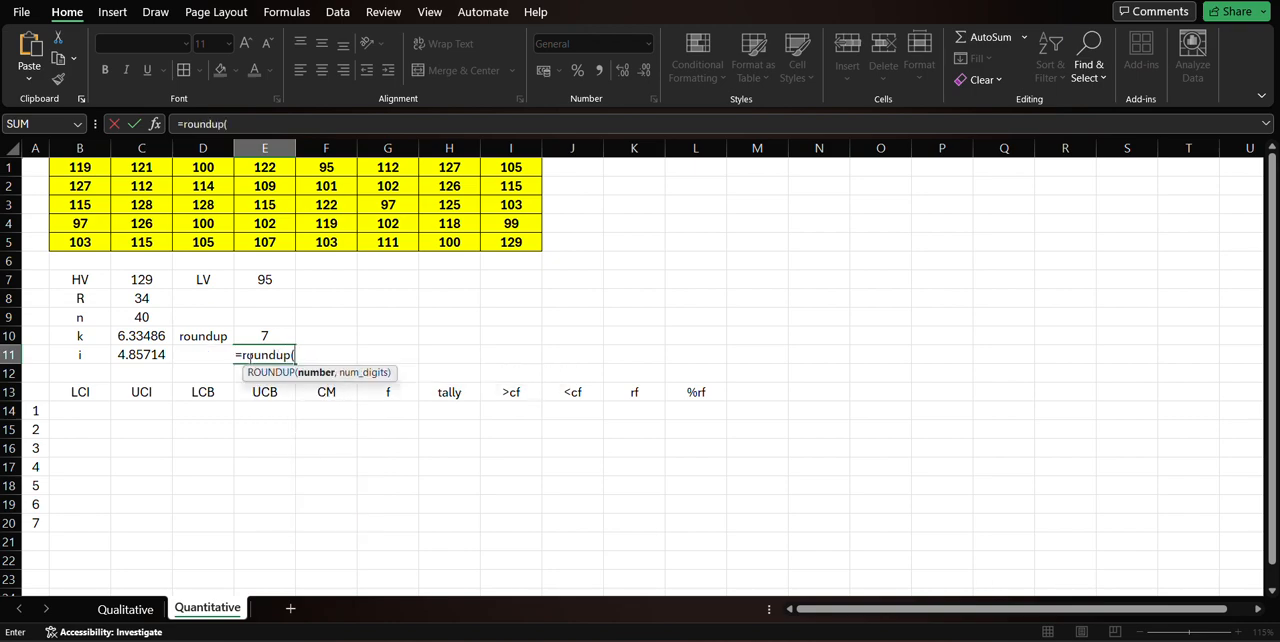
{"action": "left_click", "coordinate": [154, 356]}
{"action": "type", "text": ","}
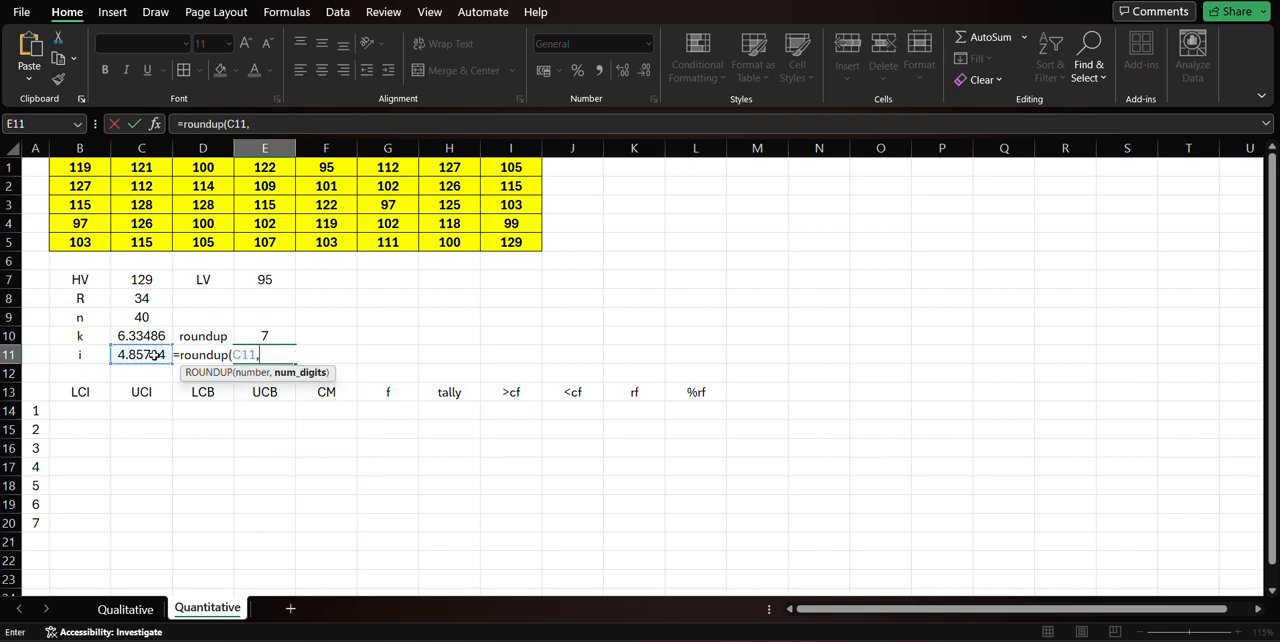
{"action": "type", "text": "0)"}
{"action": "key", "text": "Return"}
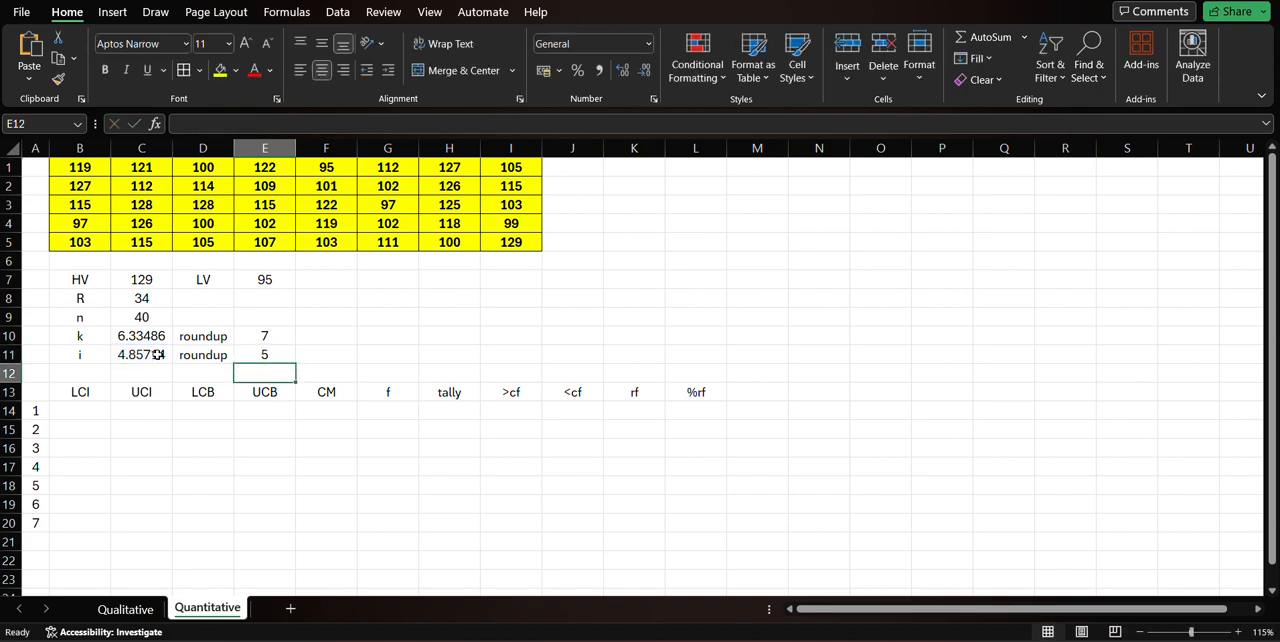
{"action": "key", "text": "Up"}
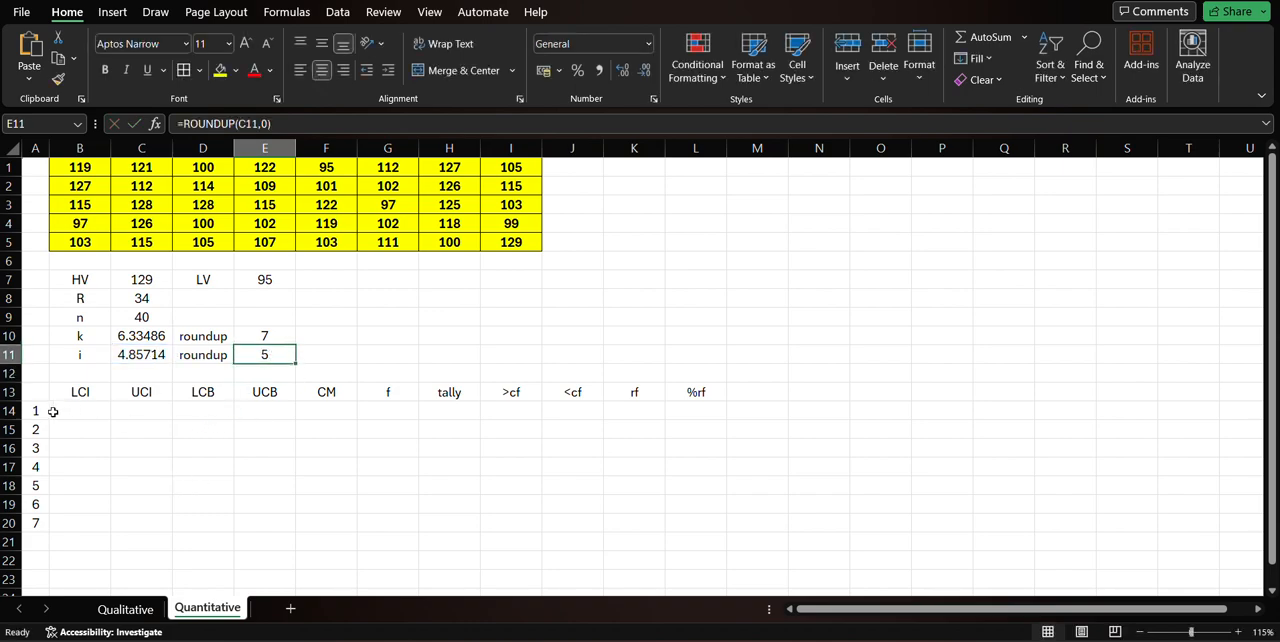
Examine the class numbers, the LCI and UCI headings, the rounded interval and the empty table area.
{"action": "left_click_drag", "start_coordinate": [38, 412], "coordinate": [42, 538]}
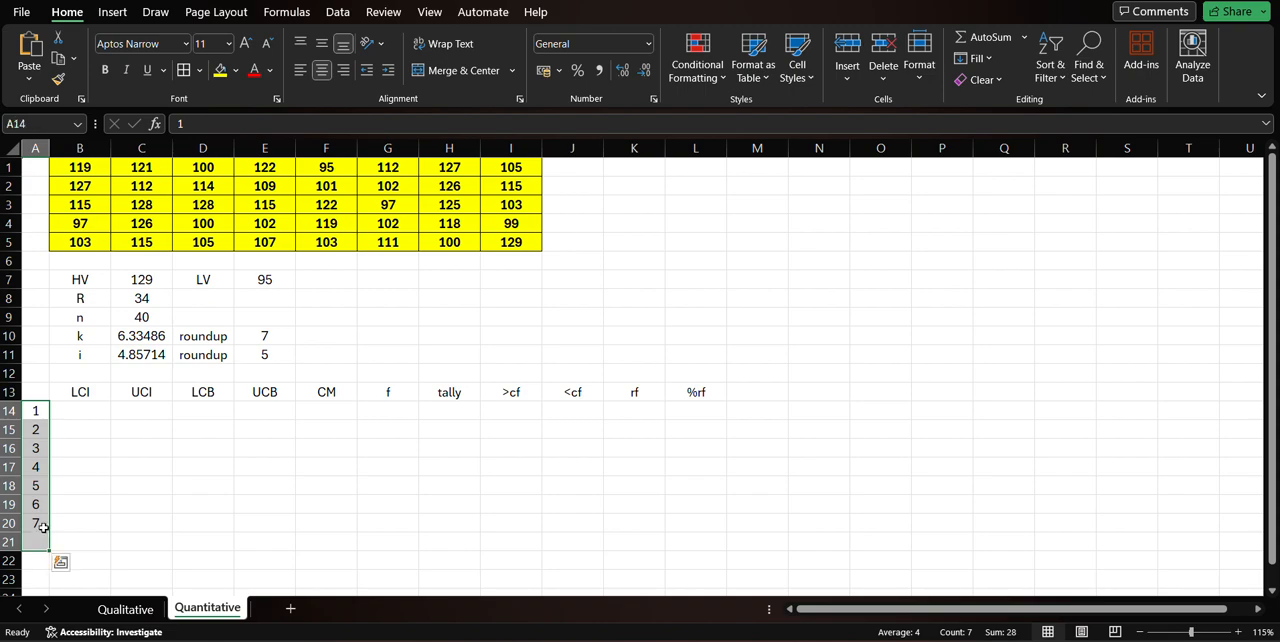
{"action": "left_click", "coordinate": [88, 391]}
{"action": "left_click", "coordinate": [122, 393]}
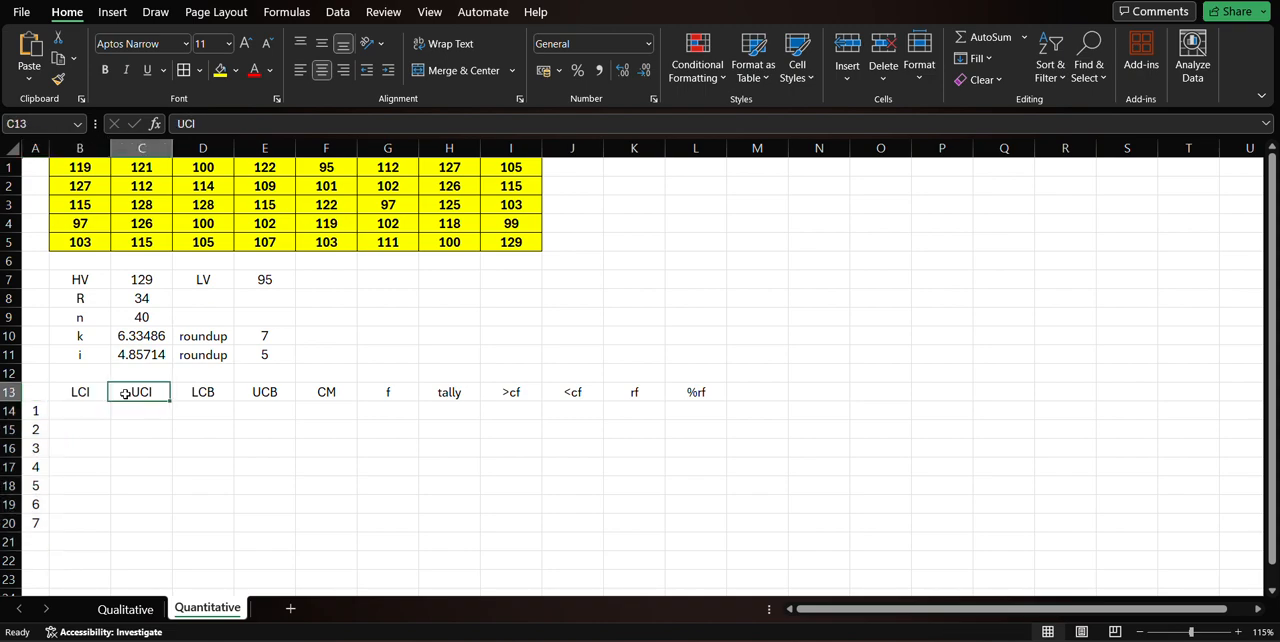
{"action": "left_click", "coordinate": [269, 354]}
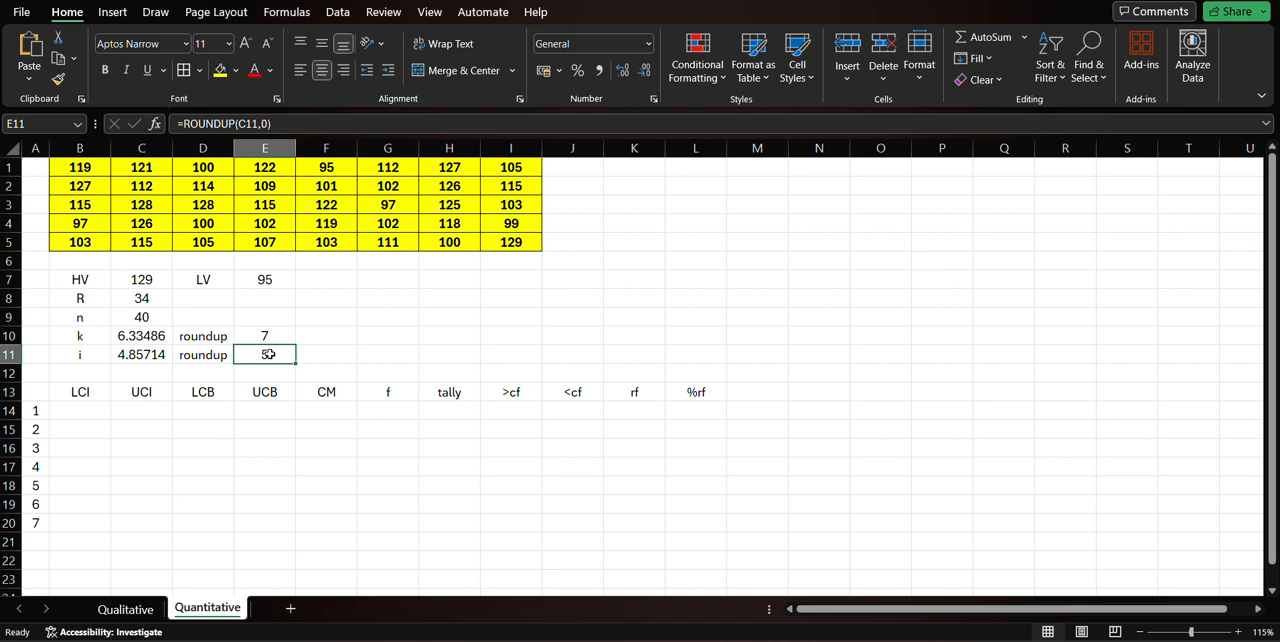
{"action": "left_click", "coordinate": [196, 428]}
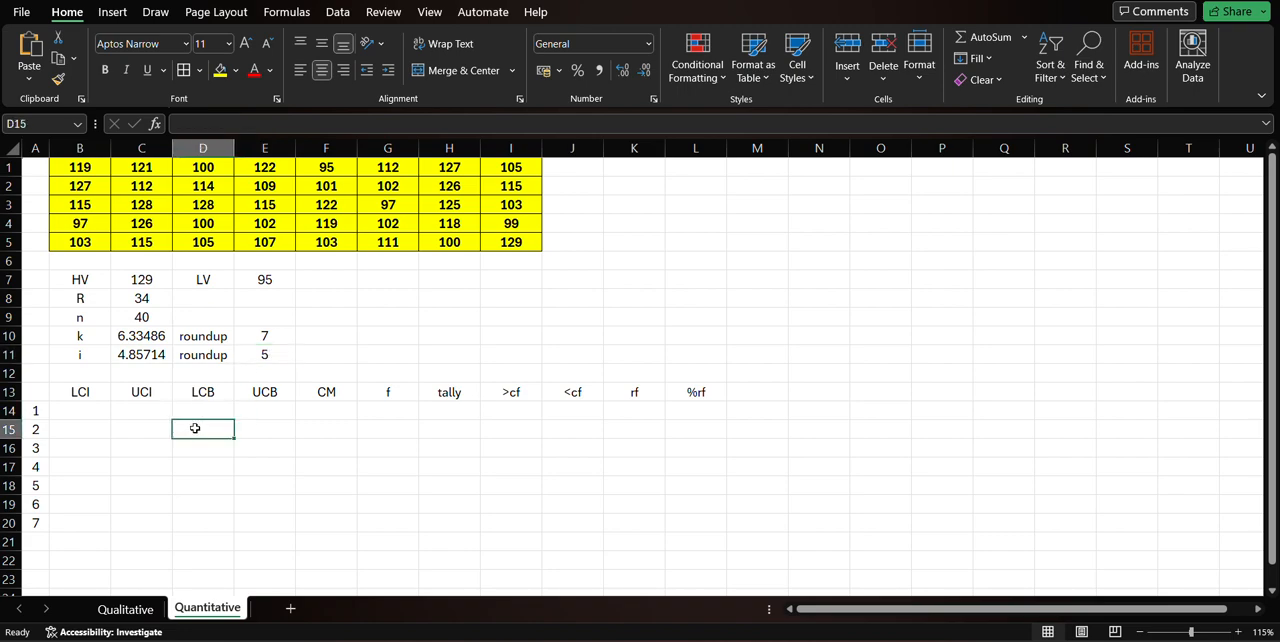
{"action": "left_click", "coordinate": [108, 414]}
{"action": "left_click_drag", "start_coordinate": [110, 414], "coordinate": [754, 517]}
Enter 1 as the first class's LCI in cell B14.
{"action": "left_click", "coordinate": [105, 415]}
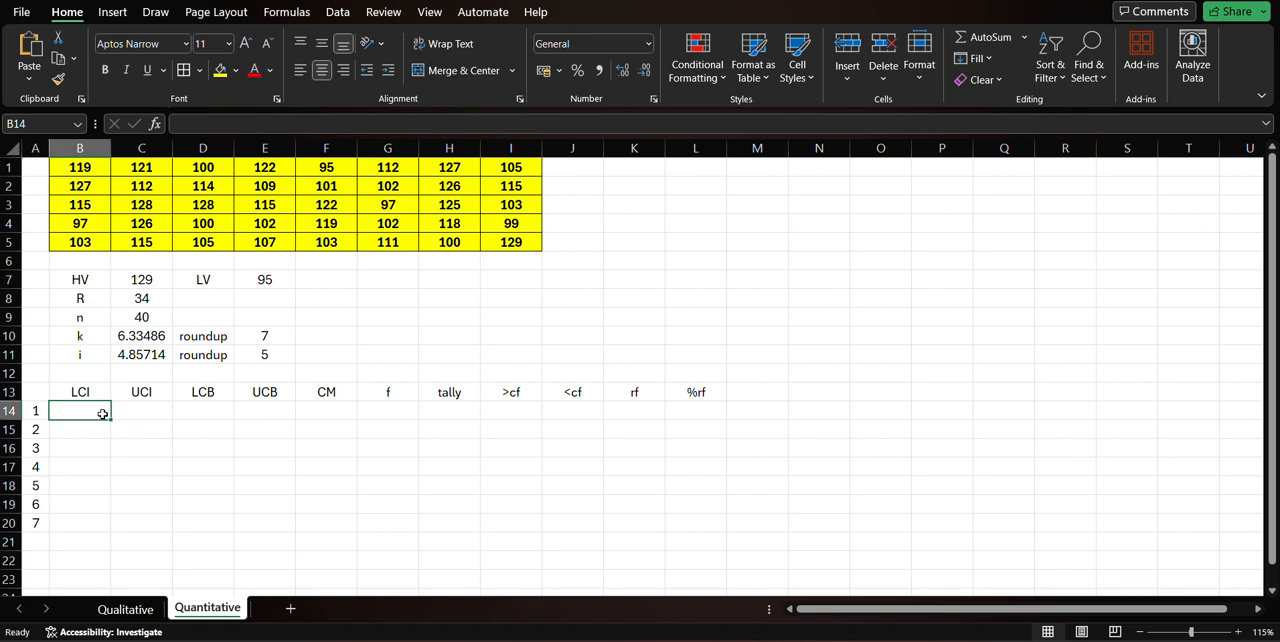
{"action": "type", "text": "1"}
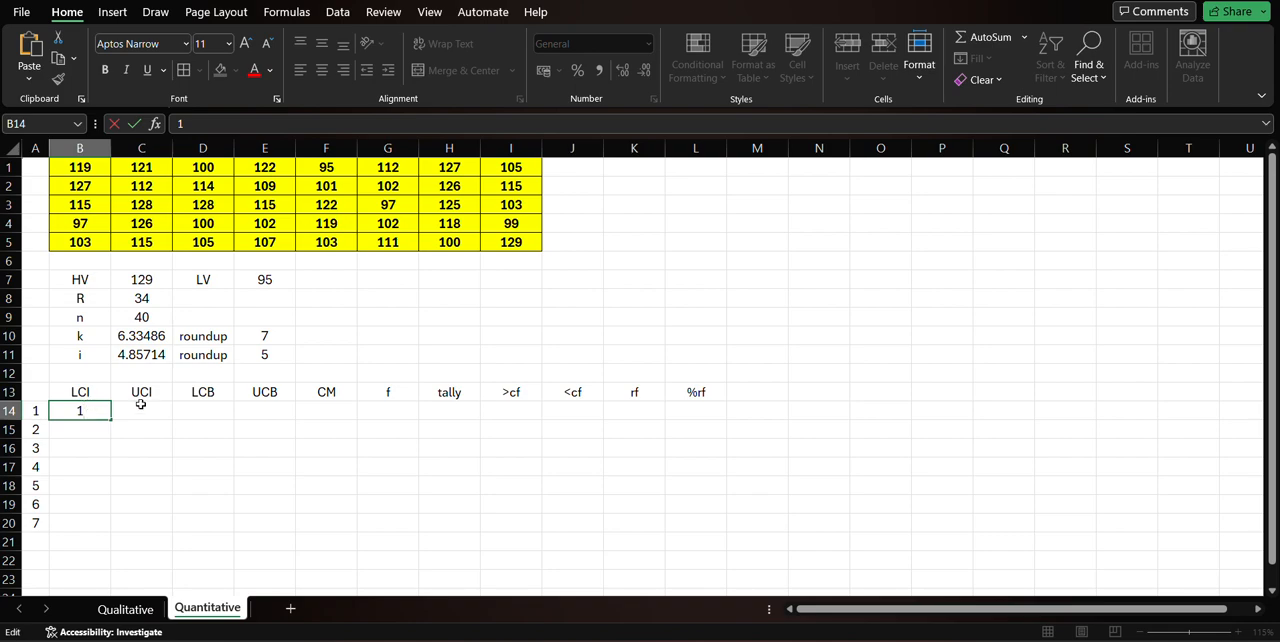
{"action": "left_click", "coordinate": [143, 404]}
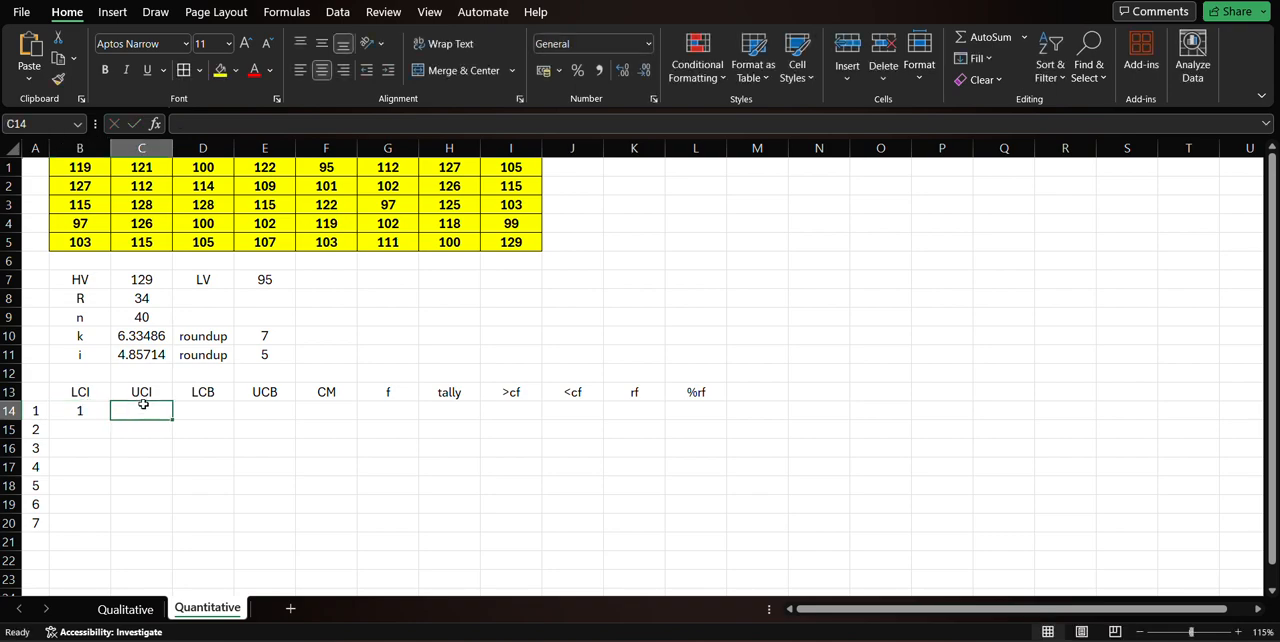
Check the LCI and UCI headings against the rounded interval, and enter 5 as the first class's UCI in cell C14.
{"action": "left_click", "coordinate": [85, 391]}
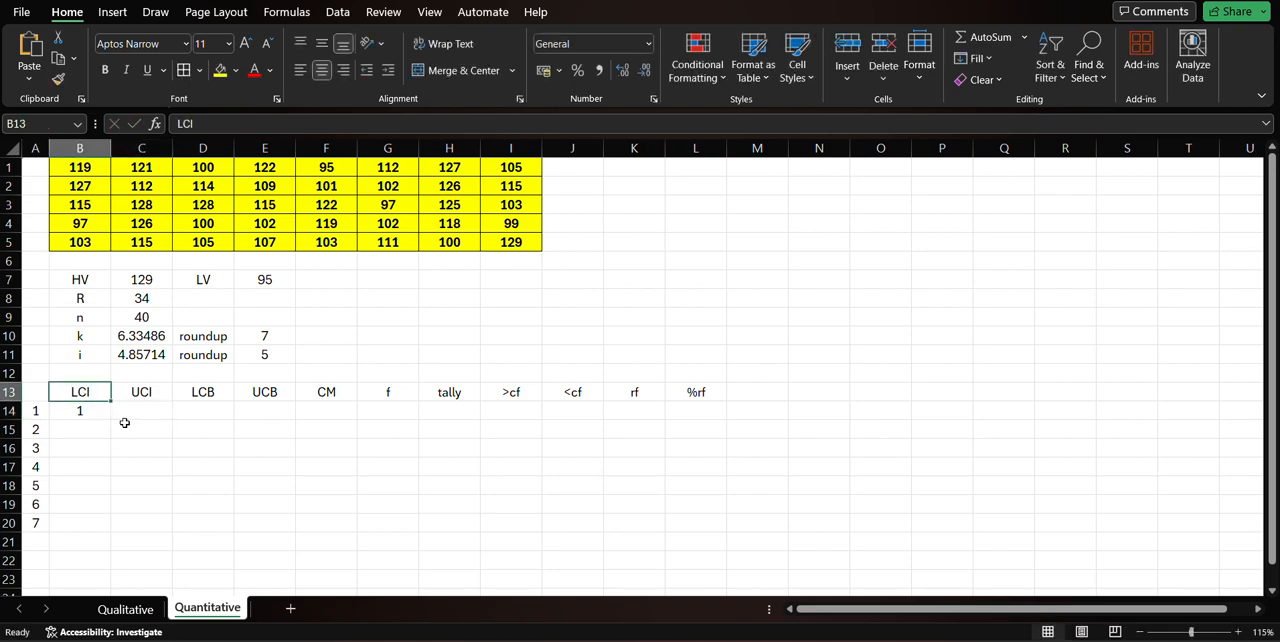
{"action": "left_click", "coordinate": [143, 391]}
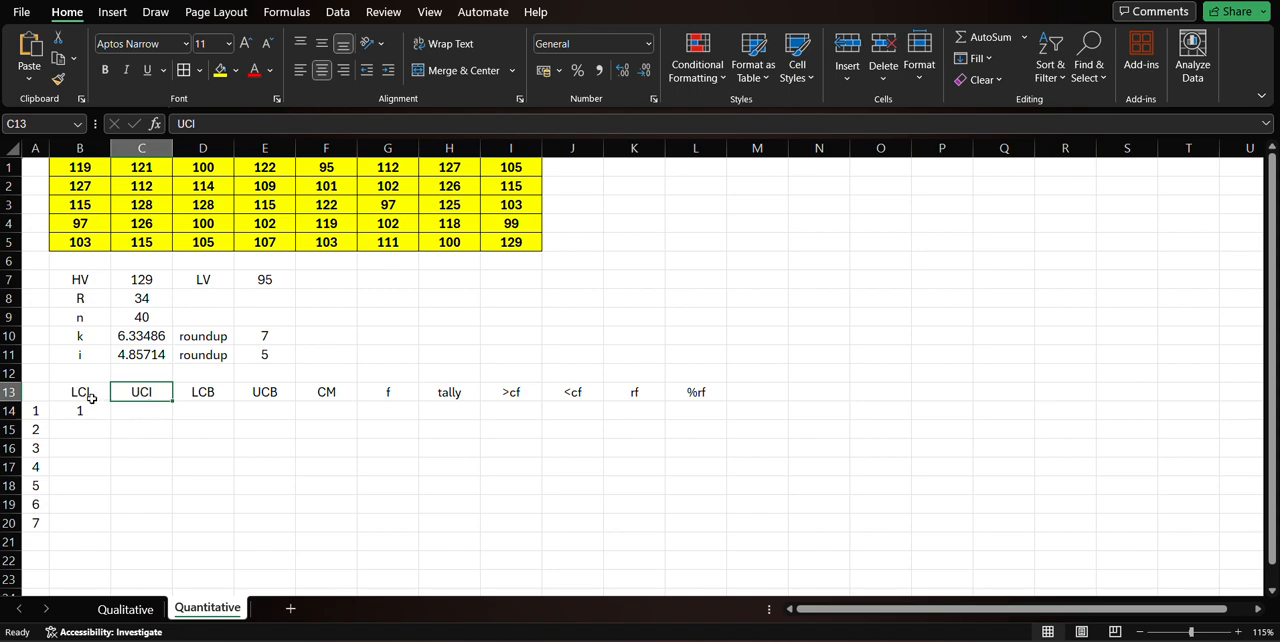
{"action": "left_click", "coordinate": [129, 410]}
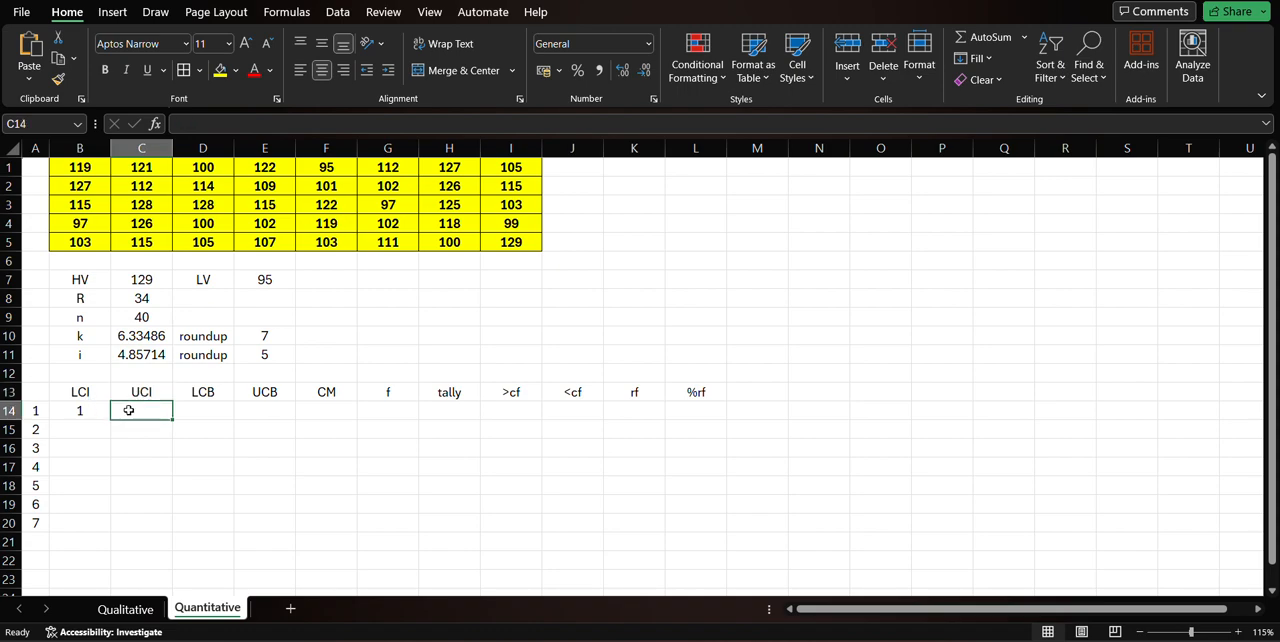
{"action": "left_click", "coordinate": [255, 355]}
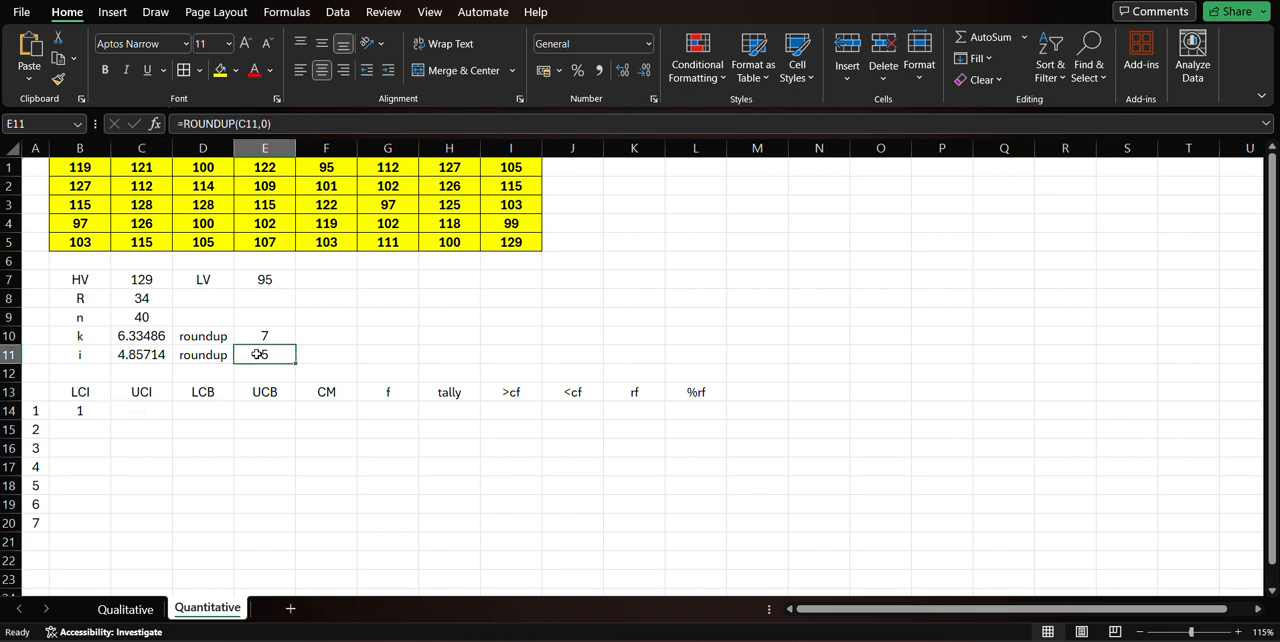
{"action": "left_click", "coordinate": [88, 409]}
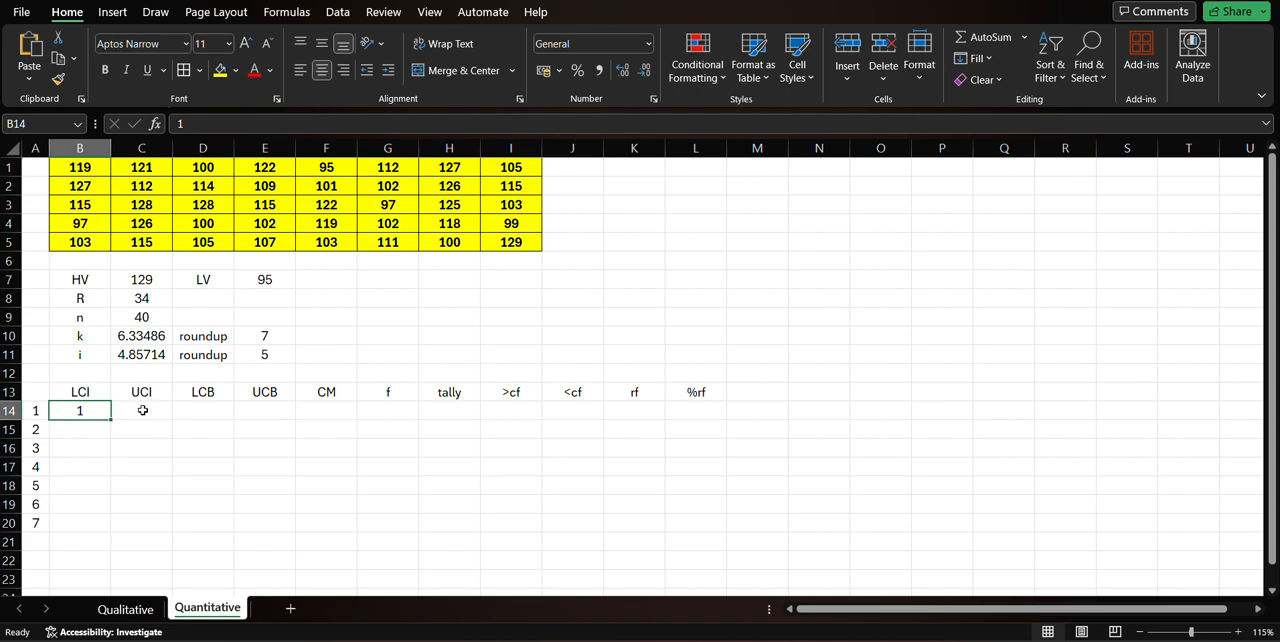
{"action": "type", "text": "5"}
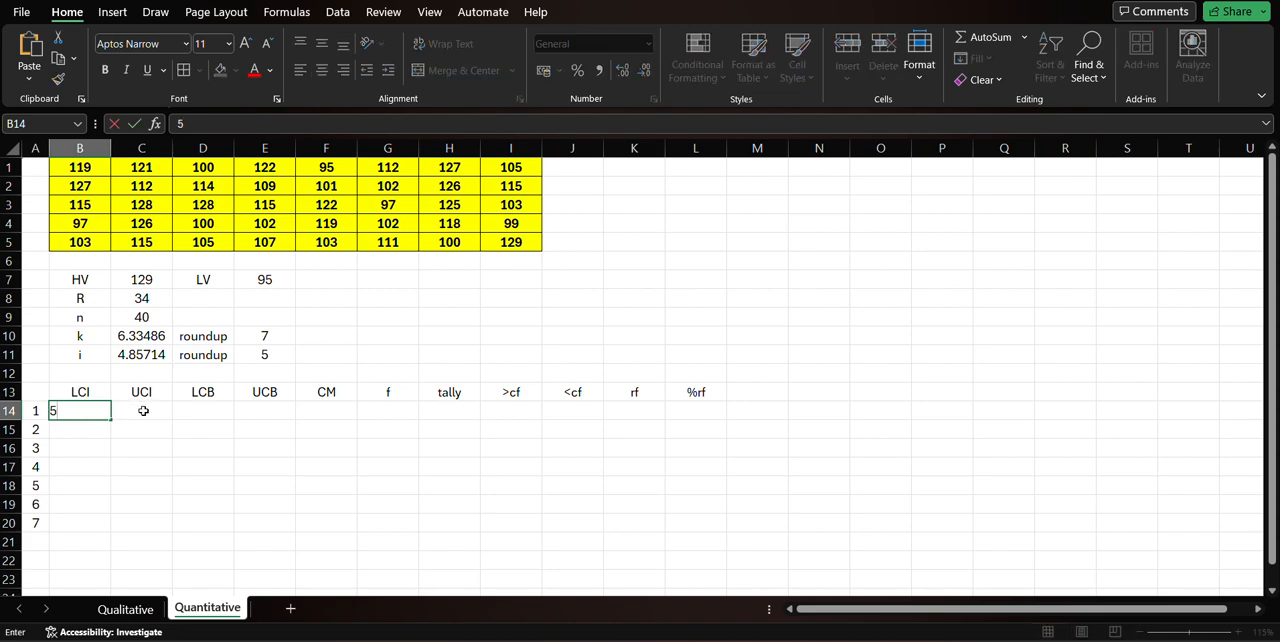
{"action": "key", "text": "Escape"}
{"action": "left_click", "coordinate": [144, 410]}
{"action": "type", "text": "5"}
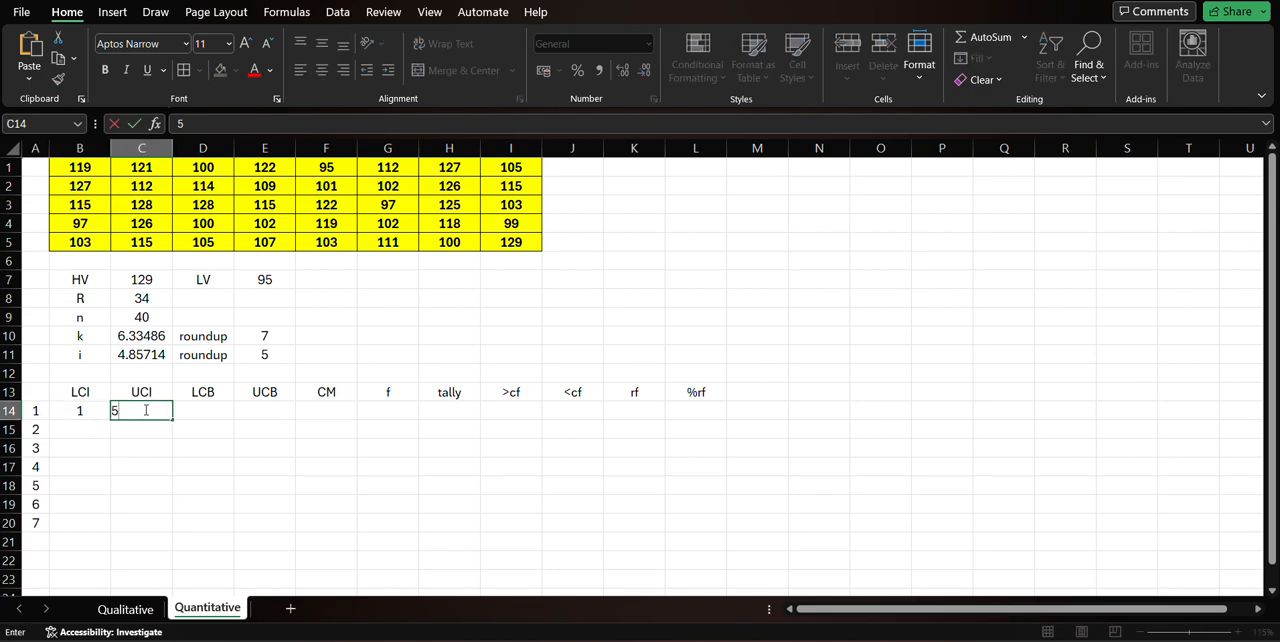
{"action": "key", "text": "Return"}
Fill in the second class with LCI 6 in cell B15 and UCI 10 in cell C15.
{"action": "key", "text": "Left"}
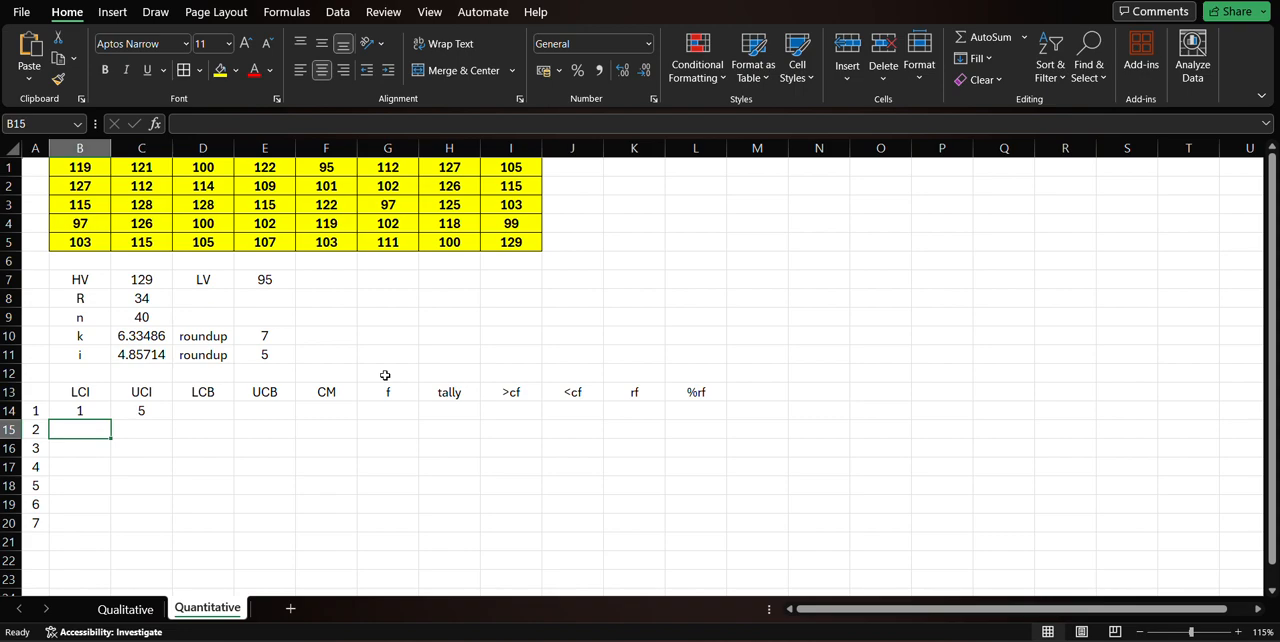
{"action": "type", "text": "6"}
{"action": "key", "text": "Tab"}
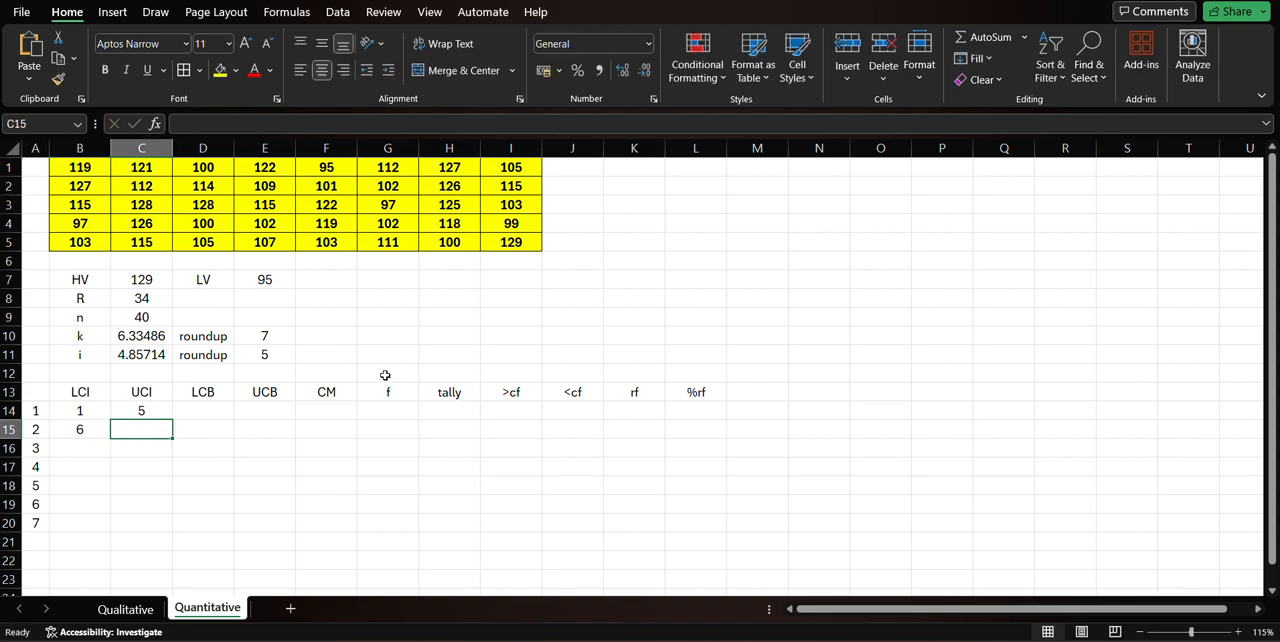
{"action": "type", "text": "10"}
{"action": "key", "text": "Return"}
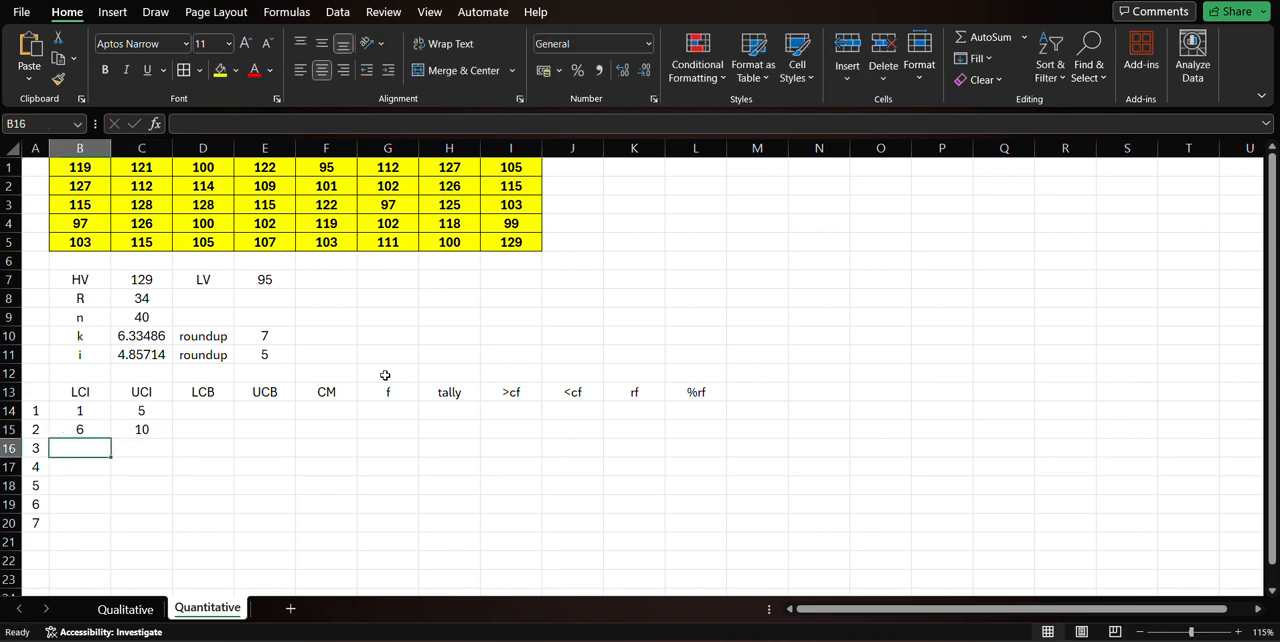
Fill in the third class with LCI 11 in cell B16 and UCI 15 in cell C16.
{"action": "type", "text": "11"}
{"action": "key", "text": "Tab"}
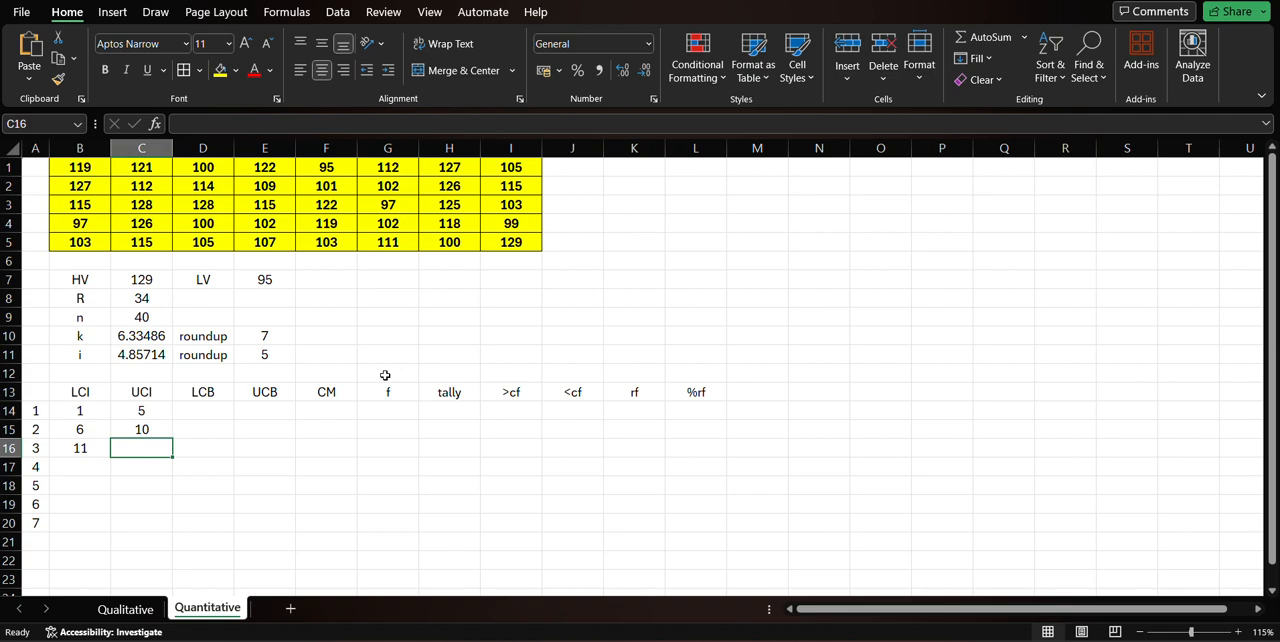
{"action": "type", "text": "15"}
{"action": "key", "text": "Return"}
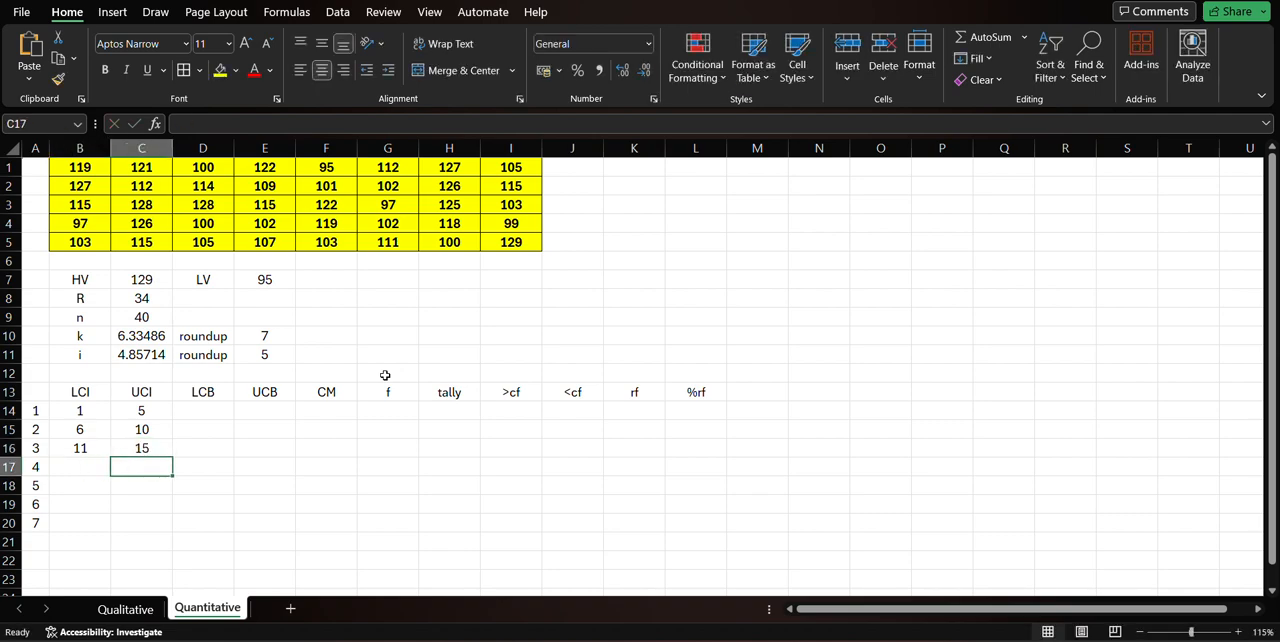
Enter the remaining LCI values 16, 21, 26 and 31 for classes four to seven in cells B17:B20.
{"action": "type", "text": "16"}
{"action": "key", "text": "Return"}
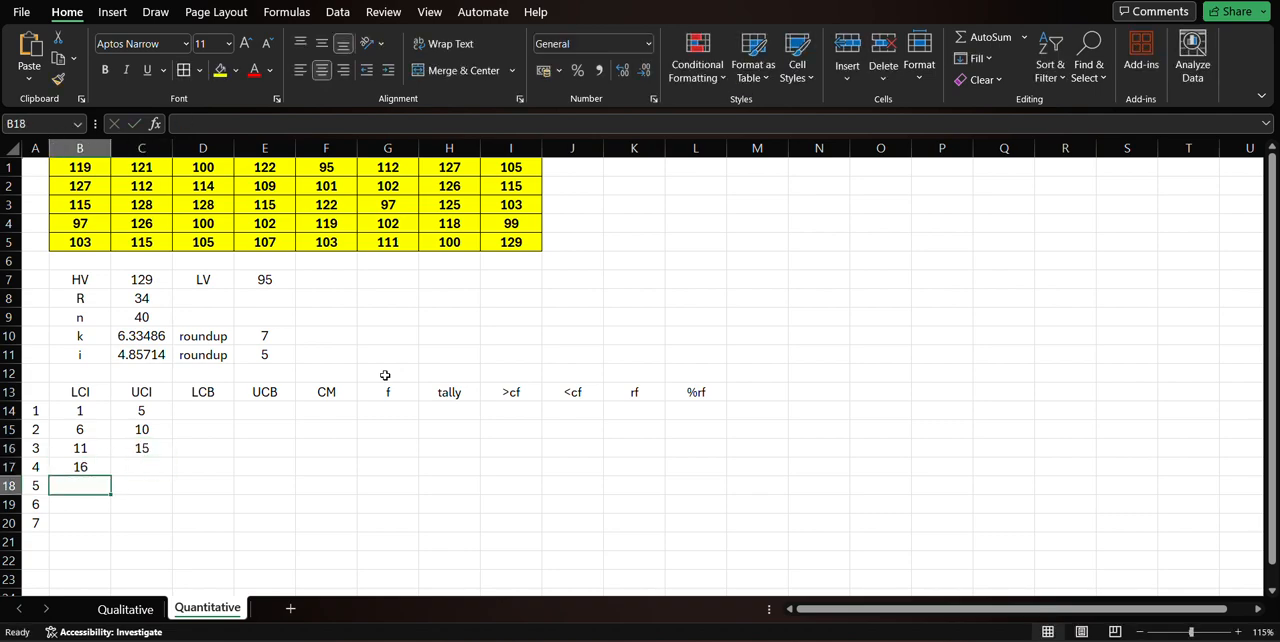
{"action": "type", "text": "21"}
{"action": "key", "text": "Return"}
{"action": "type", "text": "16"}
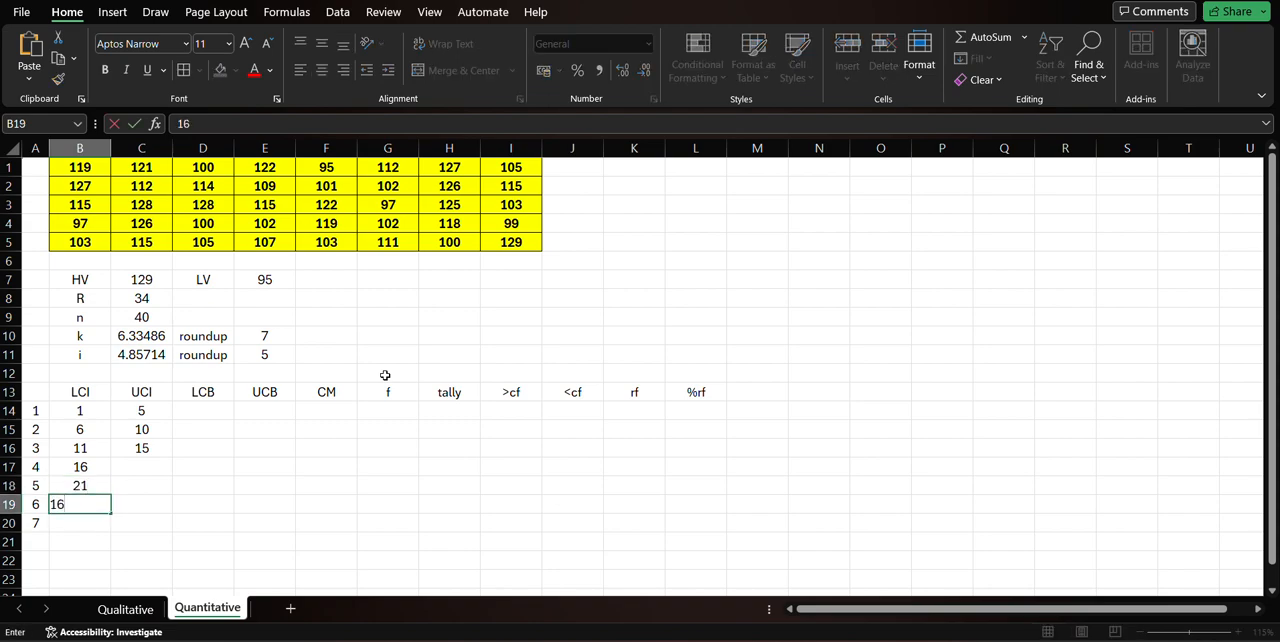
{"action": "key", "text": "Return"}
{"action": "type", "text": "31"}
{"action": "key", "text": "Tab"}
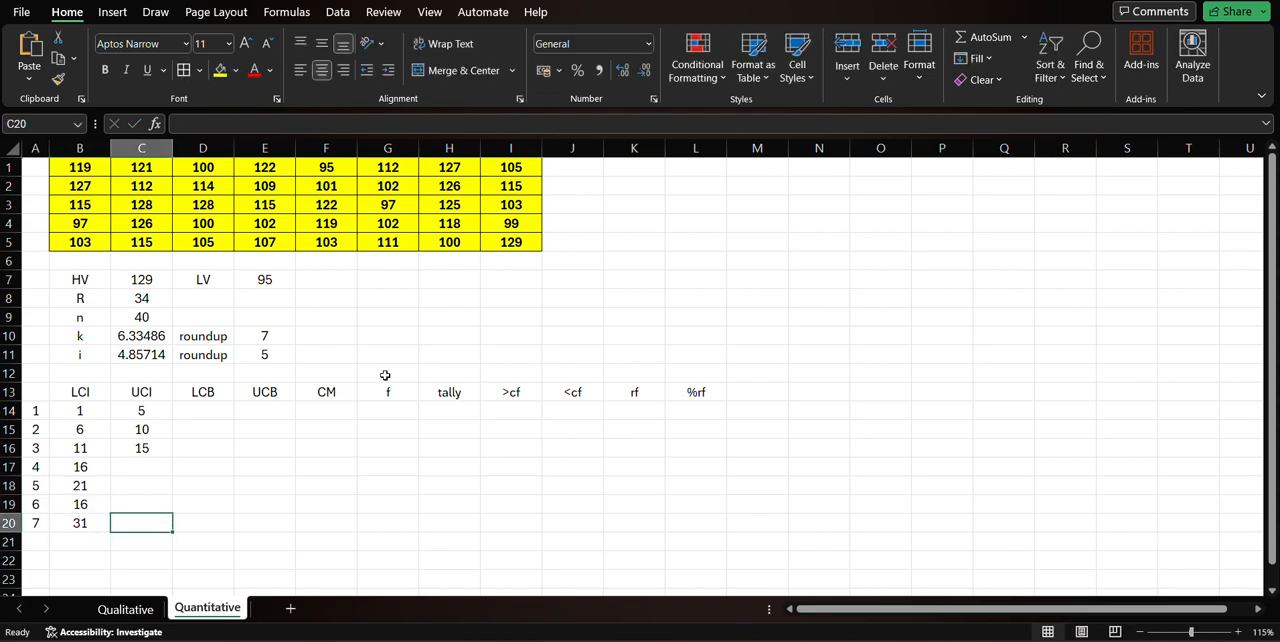
{"action": "key", "text": "Left"}
{"action": "key", "text": "Up"}
{"action": "type", "text": "2"}
{"action": "key", "text": "Tab"}
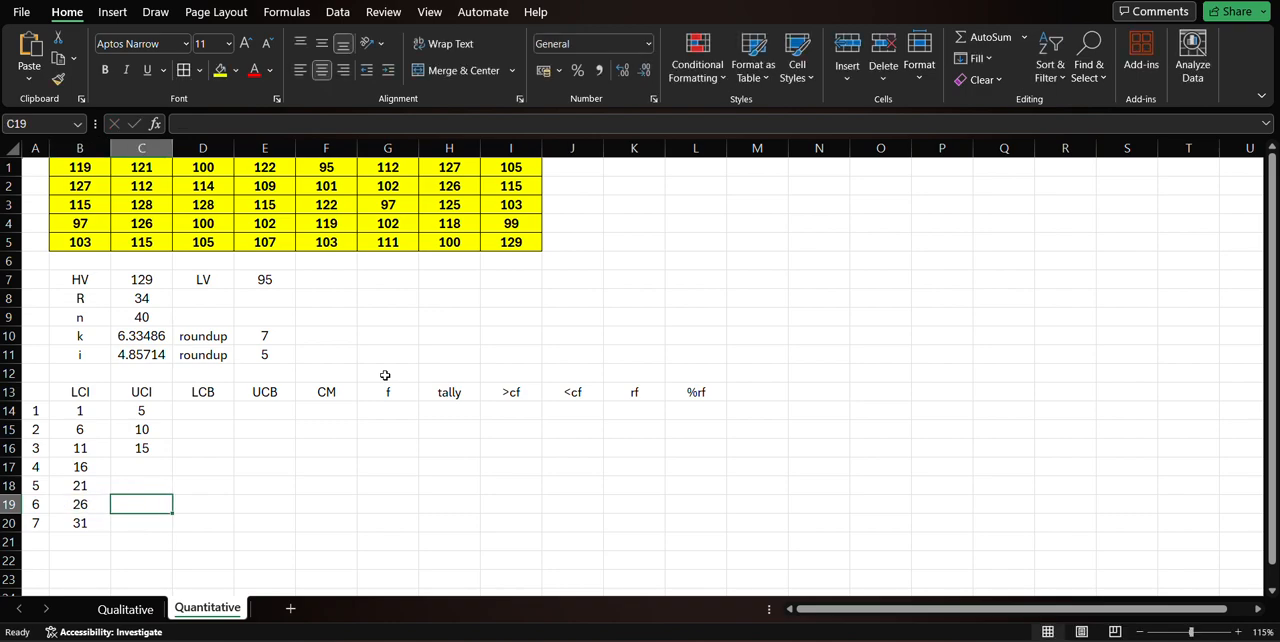
Enter the remaining UCI values 20, 25, 30 and 35 for classes four to seven in cells C17:C20.
{"action": "key", "text": "Up"}
{"action": "key", "text": "Up"}
{"action": "type", "text": "20"}
{"action": "key", "text": "Return"}
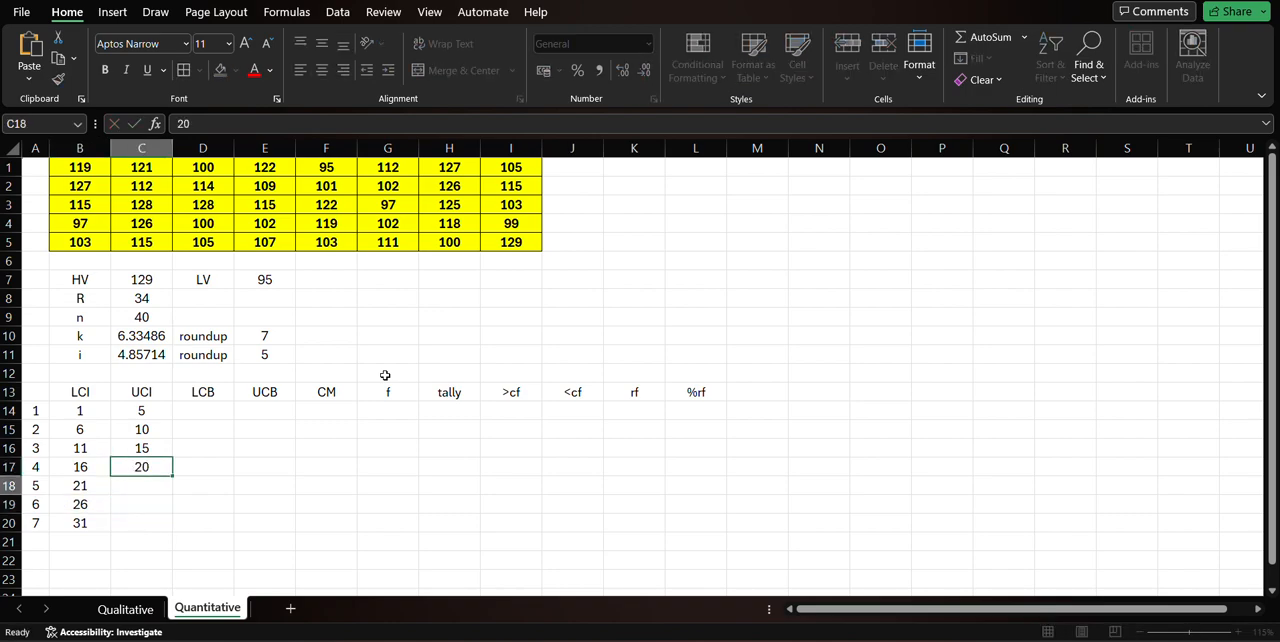
{"action": "type", "text": "25"}
{"action": "key", "text": "Return"}
{"action": "type", "text": "30"}
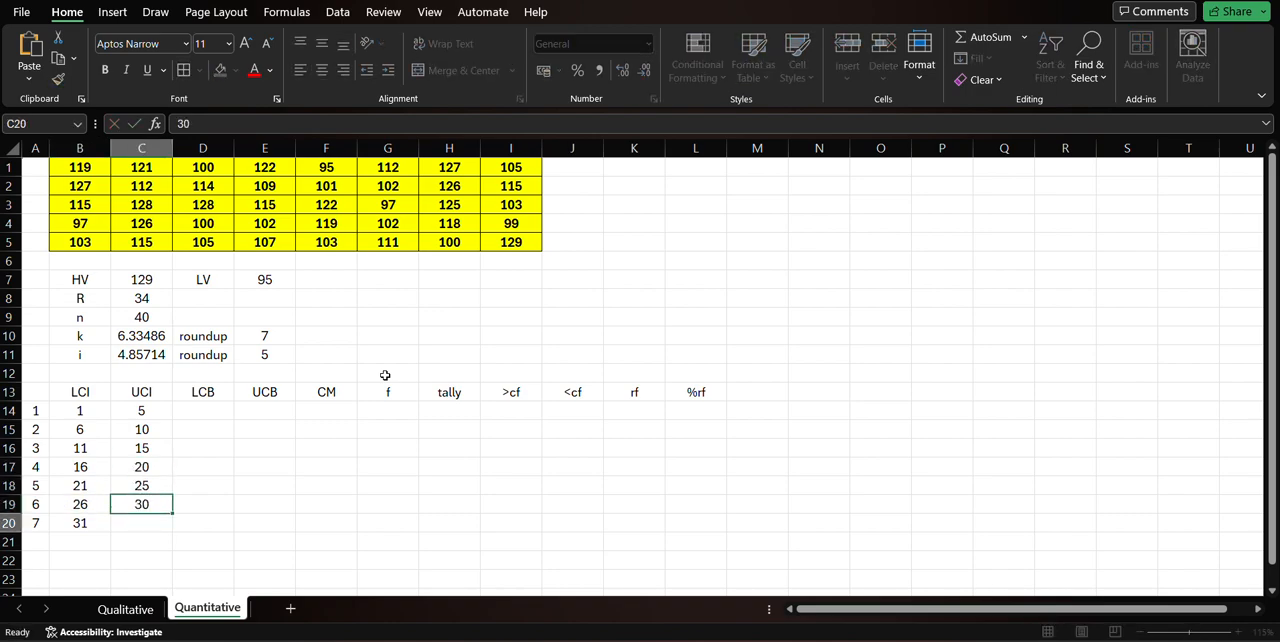
{"action": "key", "text": "Return"}
{"action": "type", "text": "35"}
{"action": "key", "text": "Return"}
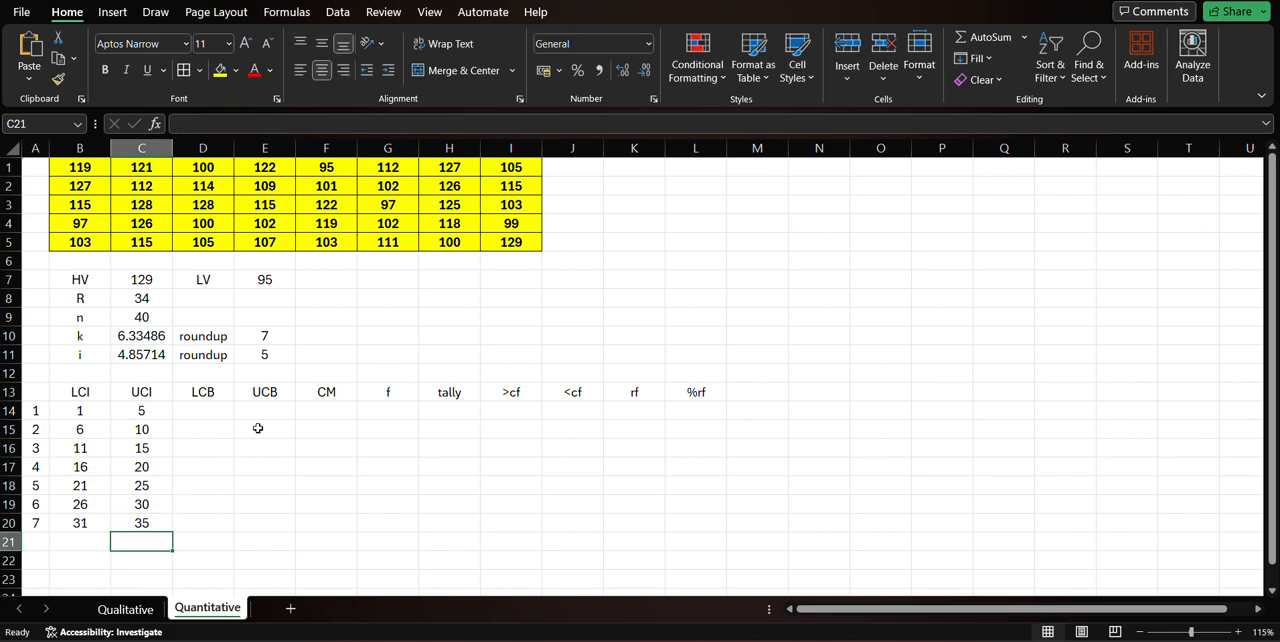
Examine the seven class intervals against the data in B1:I5, the empty frequency column and the lowest value in E7.
{"action": "left_click", "coordinate": [95, 412]}
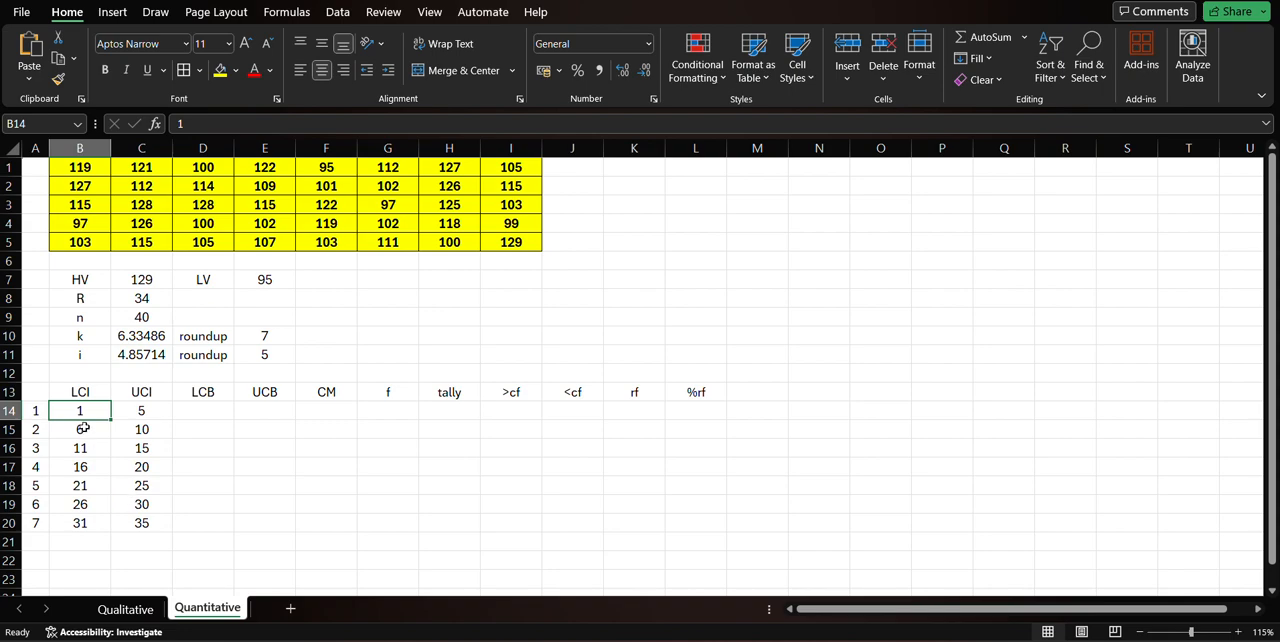
{"action": "left_click", "coordinate": [152, 524]}
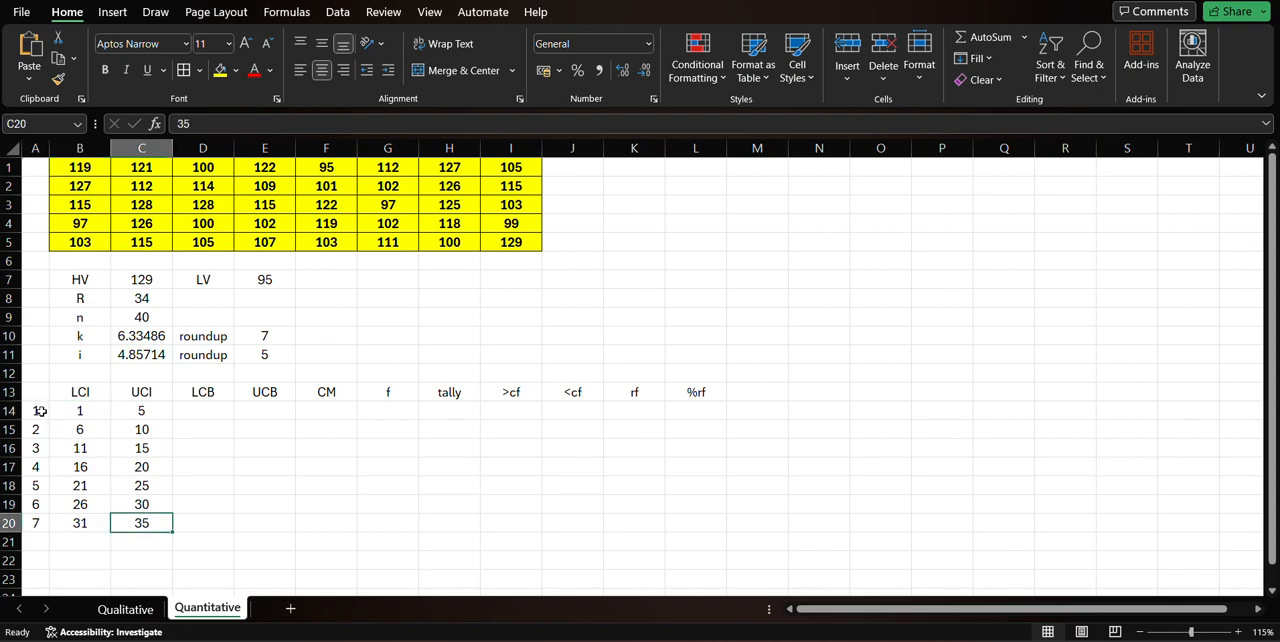
{"action": "left_click_drag", "start_coordinate": [42, 412], "coordinate": [43, 510]}
{"action": "left_click_drag", "start_coordinate": [108, 410], "coordinate": [131, 516]}
{"action": "left_click", "coordinate": [82, 463]}
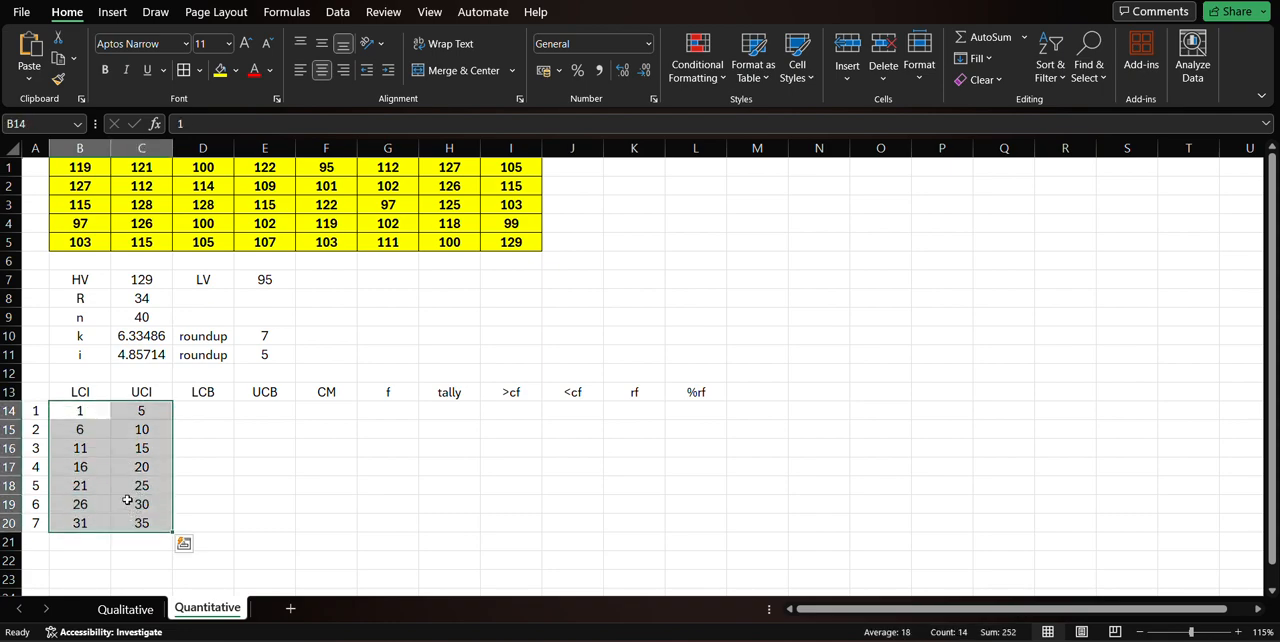
{"action": "left_click", "coordinate": [96, 414]}
{"action": "left_click", "coordinate": [139, 522]}
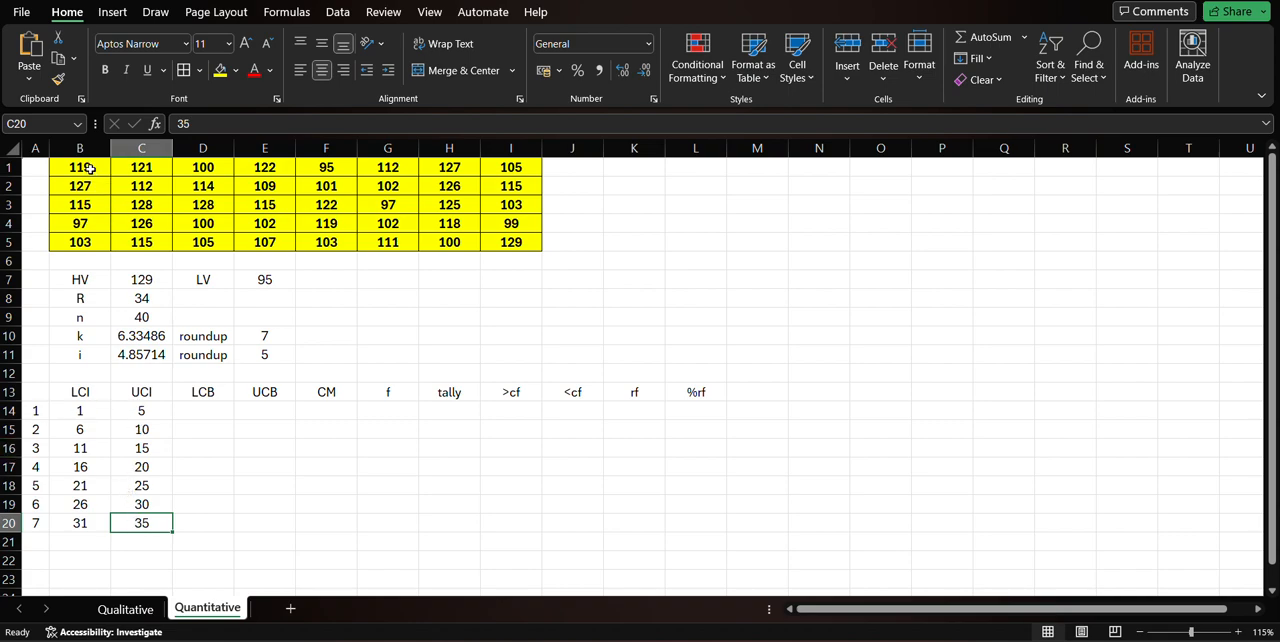
{"action": "left_click_drag", "start_coordinate": [90, 167], "coordinate": [490, 241]}
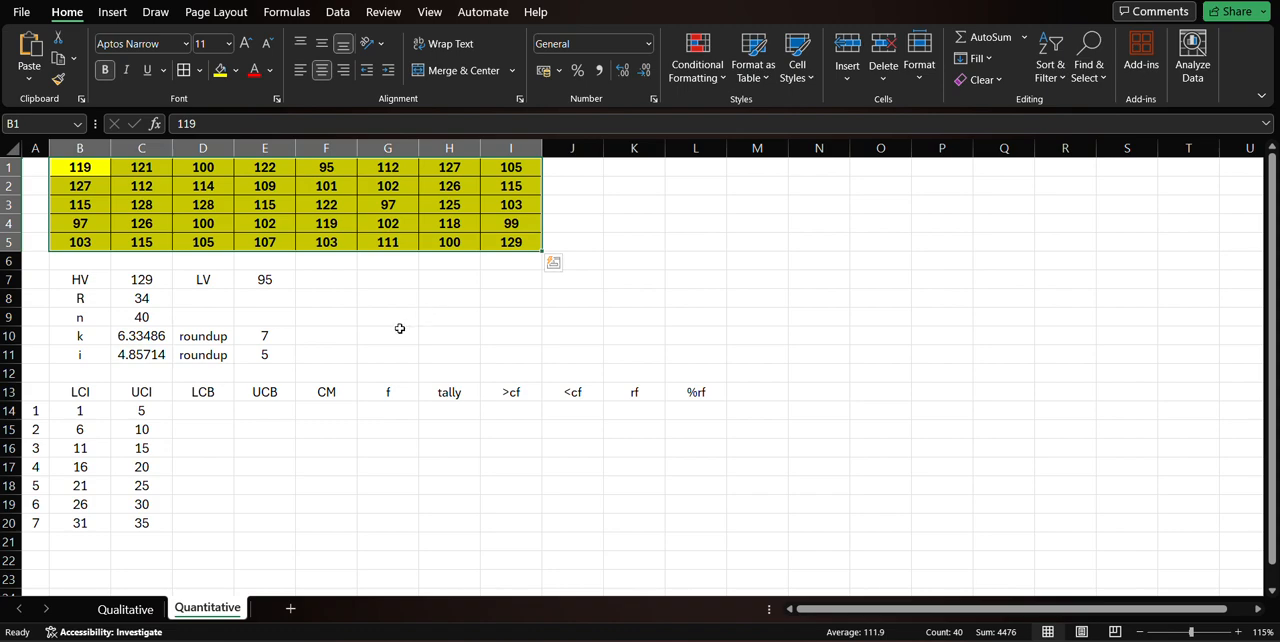
{"action": "left_click_drag", "start_coordinate": [380, 413], "coordinate": [380, 520]}
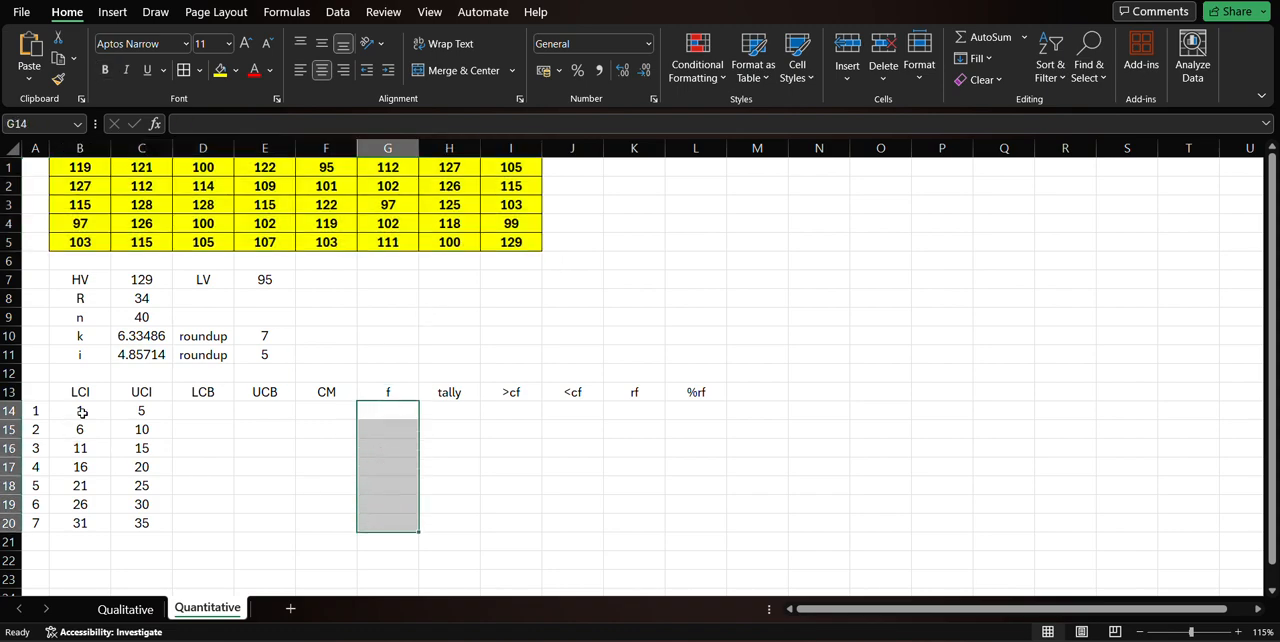
{"action": "left_click_drag", "start_coordinate": [80, 413], "coordinate": [124, 431]}
{"action": "left_click", "coordinate": [266, 299]}
{"action": "left_click", "coordinate": [268, 280]}
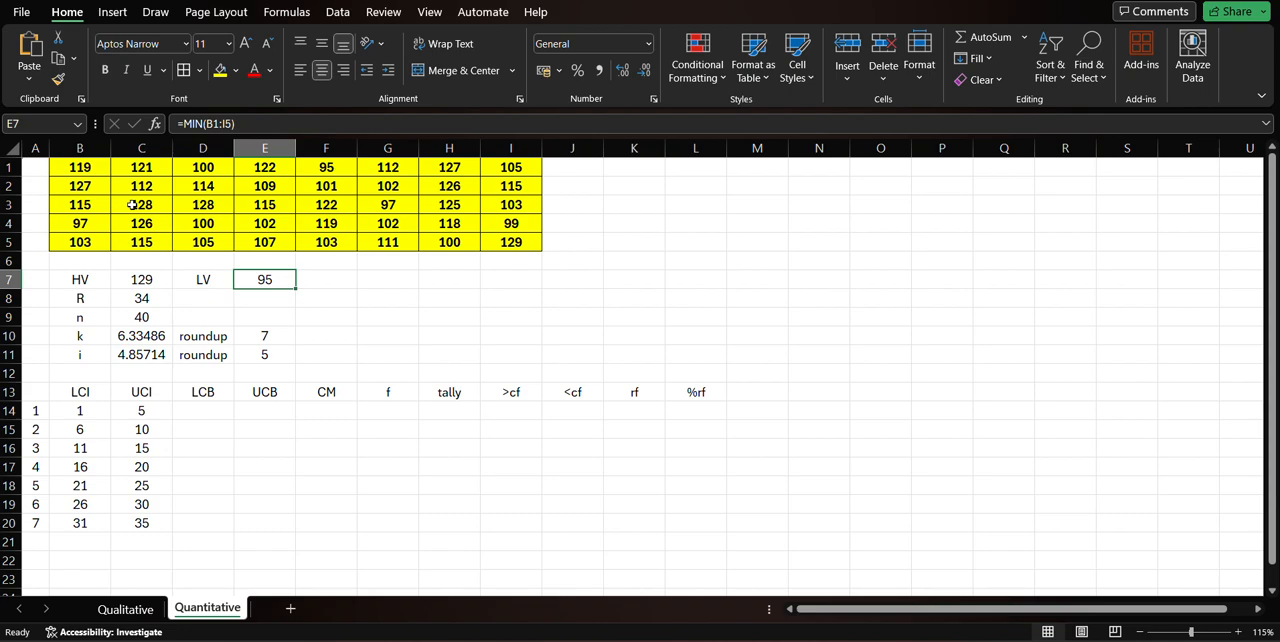
{"action": "left_click", "coordinate": [85, 411]}
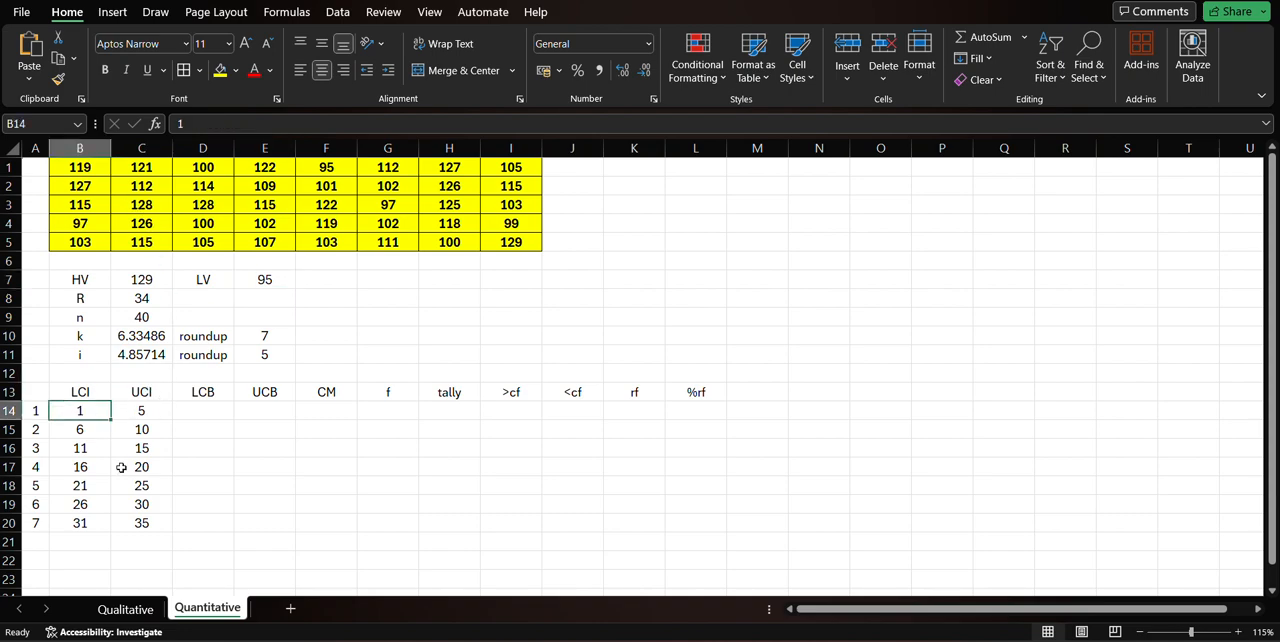
{"action": "left_click_drag", "start_coordinate": [140, 523], "coordinate": [90, 414]}
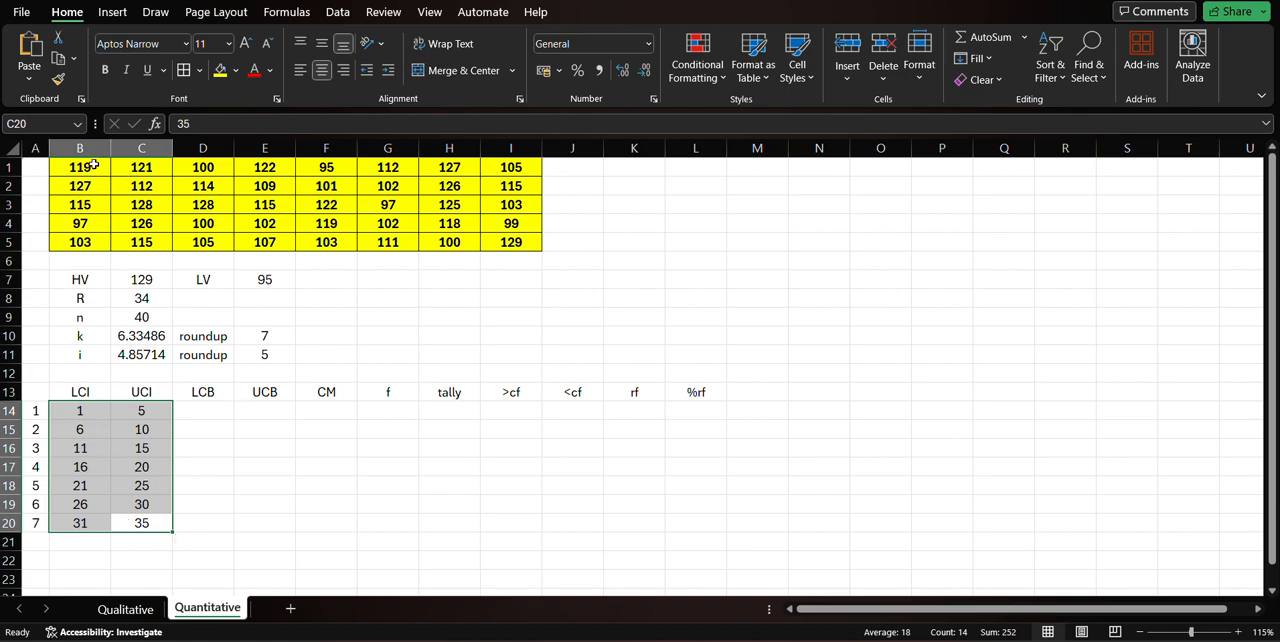
Clear all trial LCI and UCI values from cells B14:C20.
{"action": "left_click", "coordinate": [254, 434]}
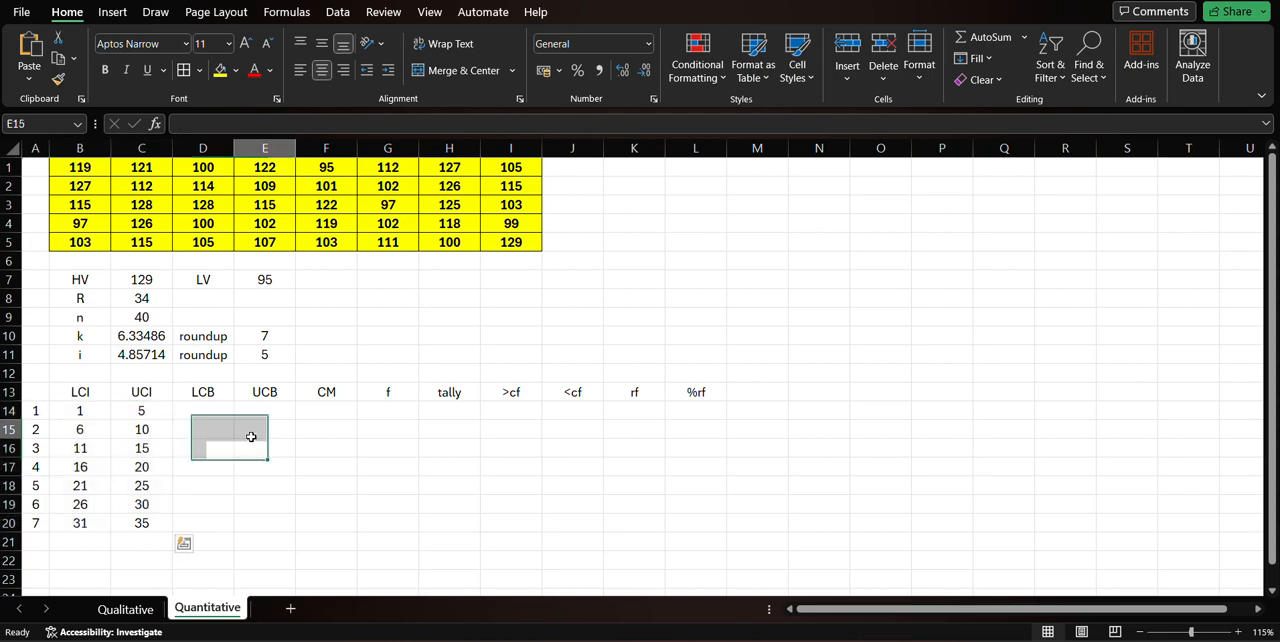
{"action": "left_click_drag", "start_coordinate": [86, 414], "coordinate": [134, 526]}
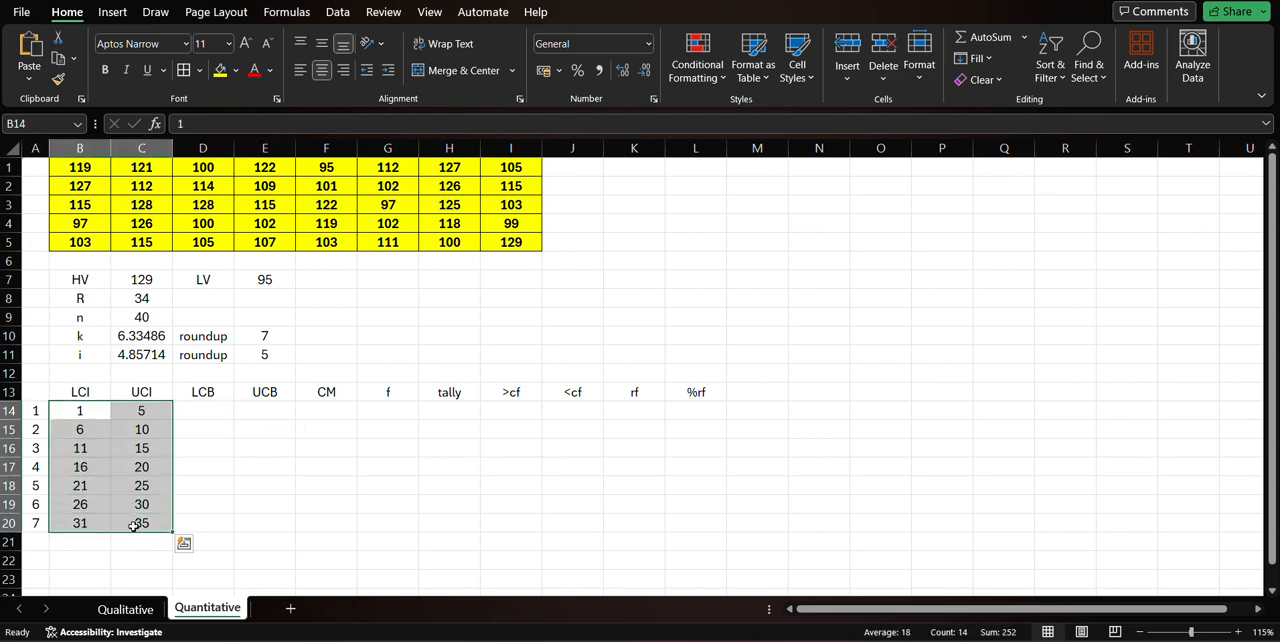
{"action": "key", "text": "Delete"}
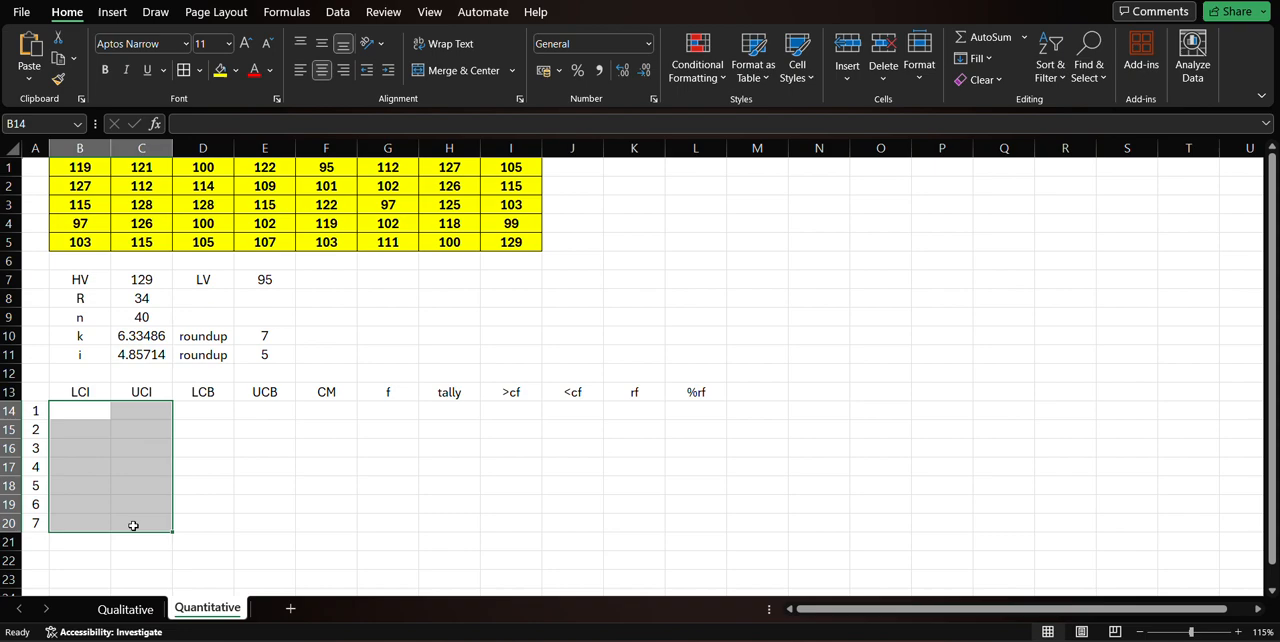
Review the data range B1:I5 and the lowest value in E7 as the starting point for the first class's LCI in B14.
{"action": "left_click", "coordinate": [79, 414]}
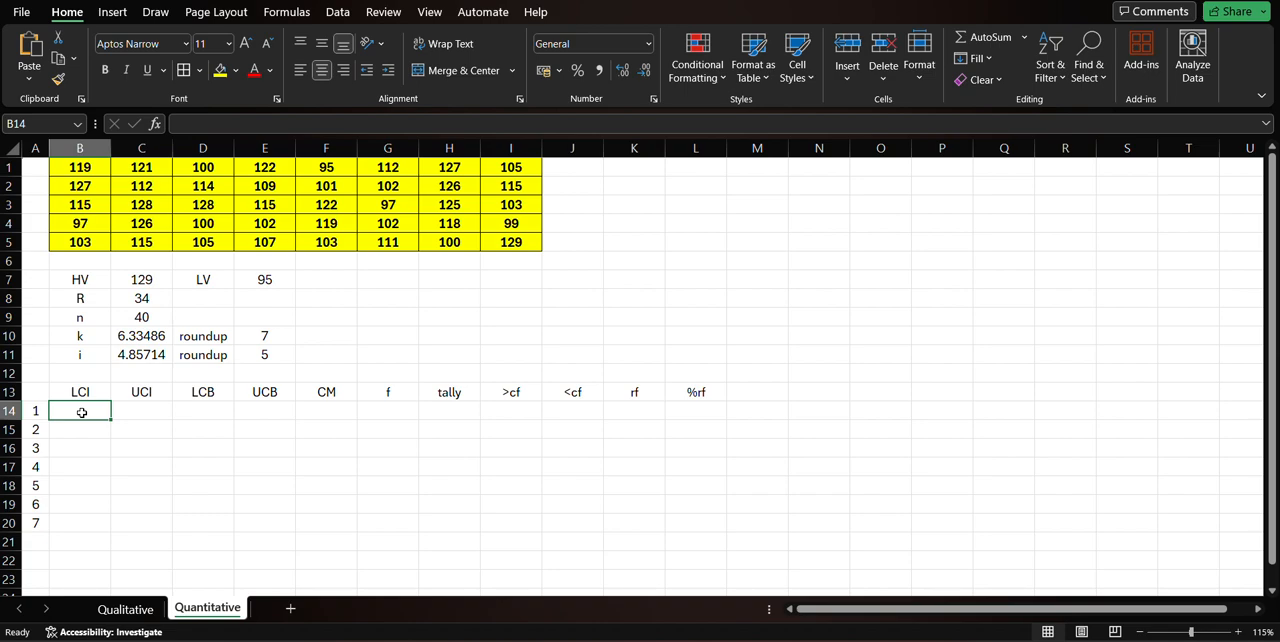
{"action": "left_click_drag", "start_coordinate": [66, 168], "coordinate": [508, 246]}
{"action": "left_click", "coordinate": [87, 408]}
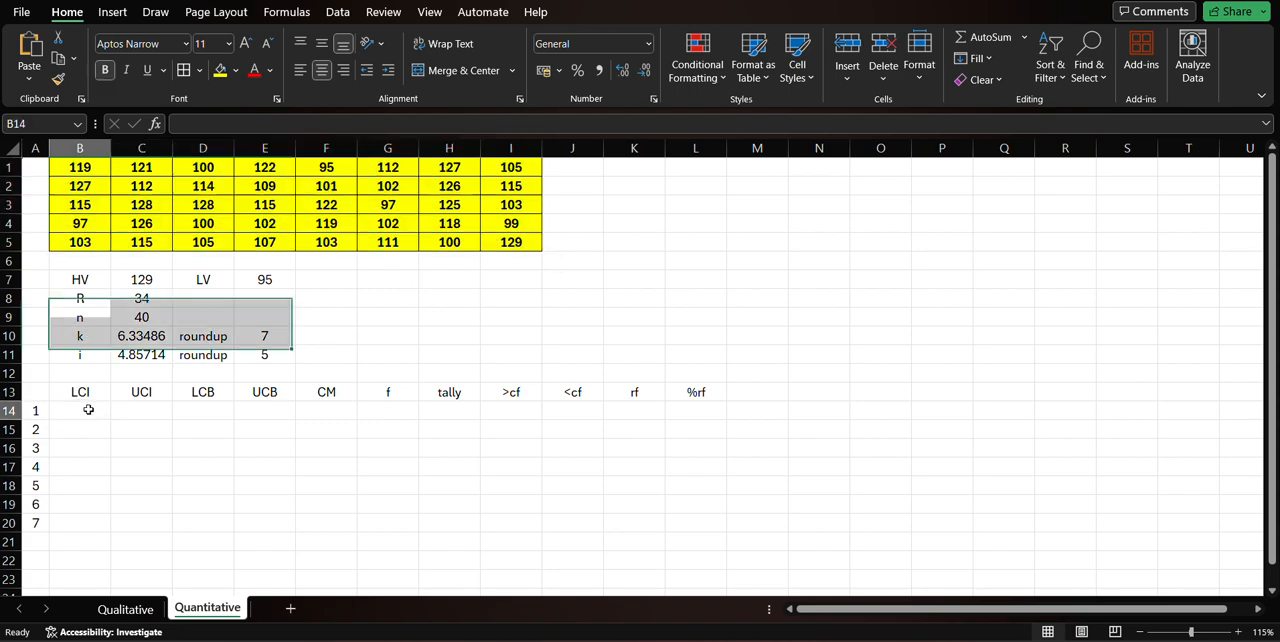
{"action": "type", "text": "="}
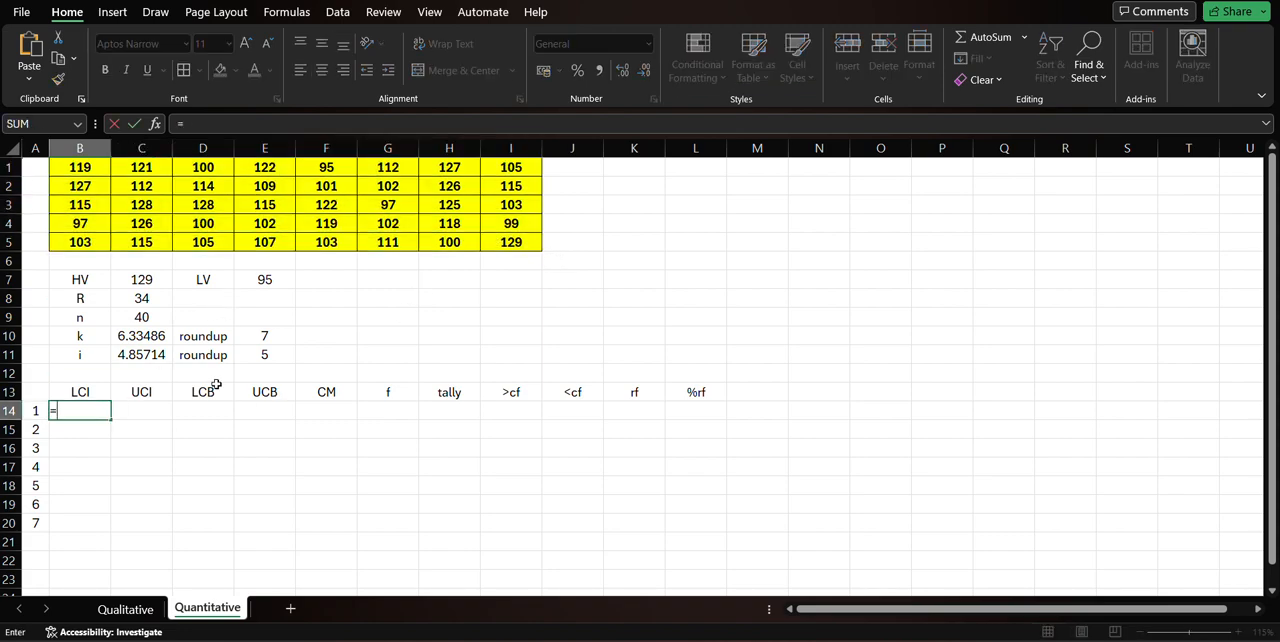
{"action": "key", "text": "Escape"}
{"action": "left_click", "coordinate": [106, 446]}
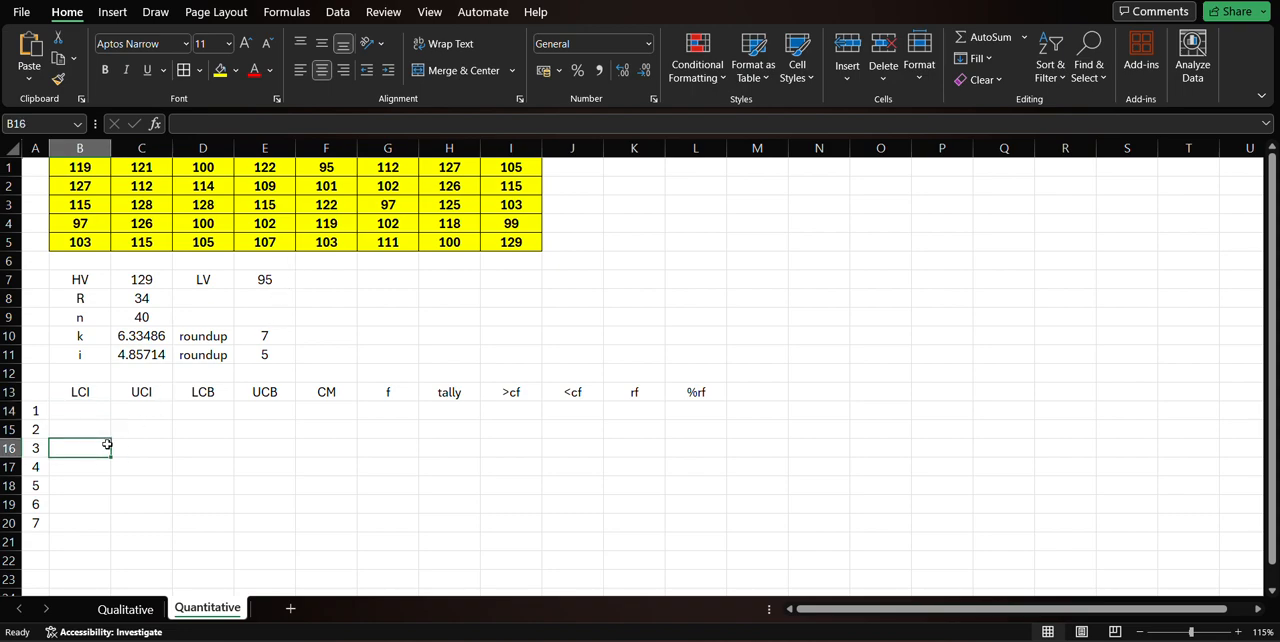
{"action": "left_click", "coordinate": [94, 406]}
{"action": "left_click", "coordinate": [258, 282]}
{"action": "left_click", "coordinate": [100, 410]}
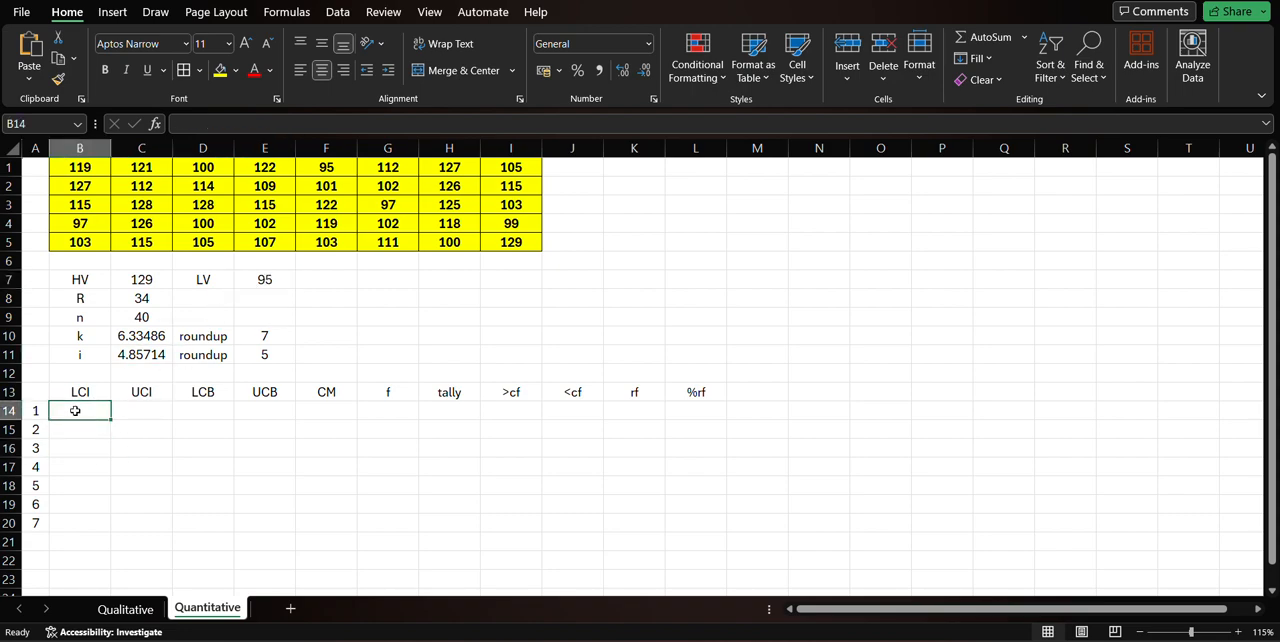
Try to copy the lowest value from cell E7 into B14 as the first class's LCI.
{"action": "left_click", "coordinate": [271, 284]}
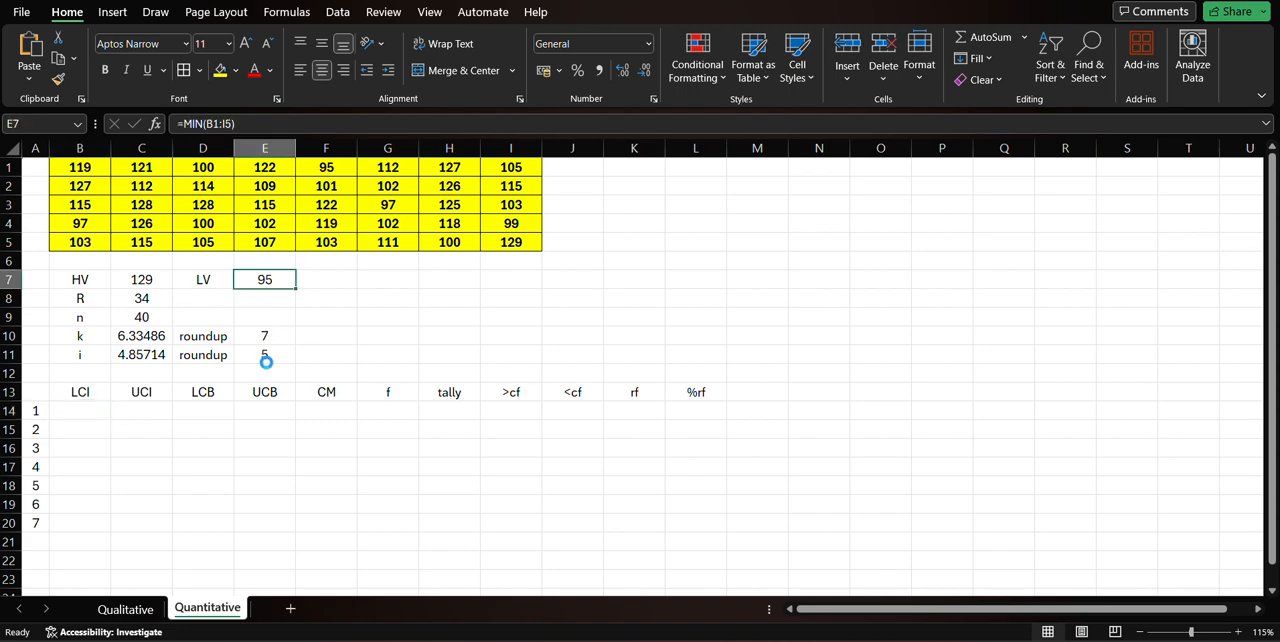
{"action": "key", "text": "ctrl+c"}
{"action": "left_click", "coordinate": [94, 413]}
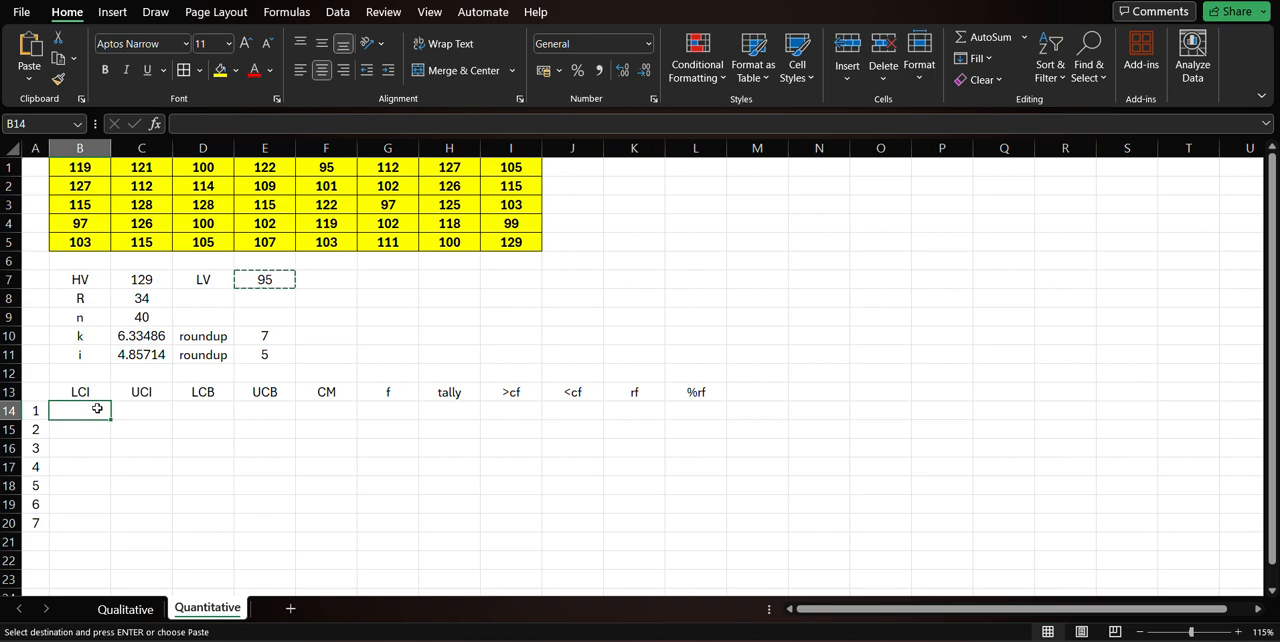
{"action": "key", "text": "ctrl+v"}
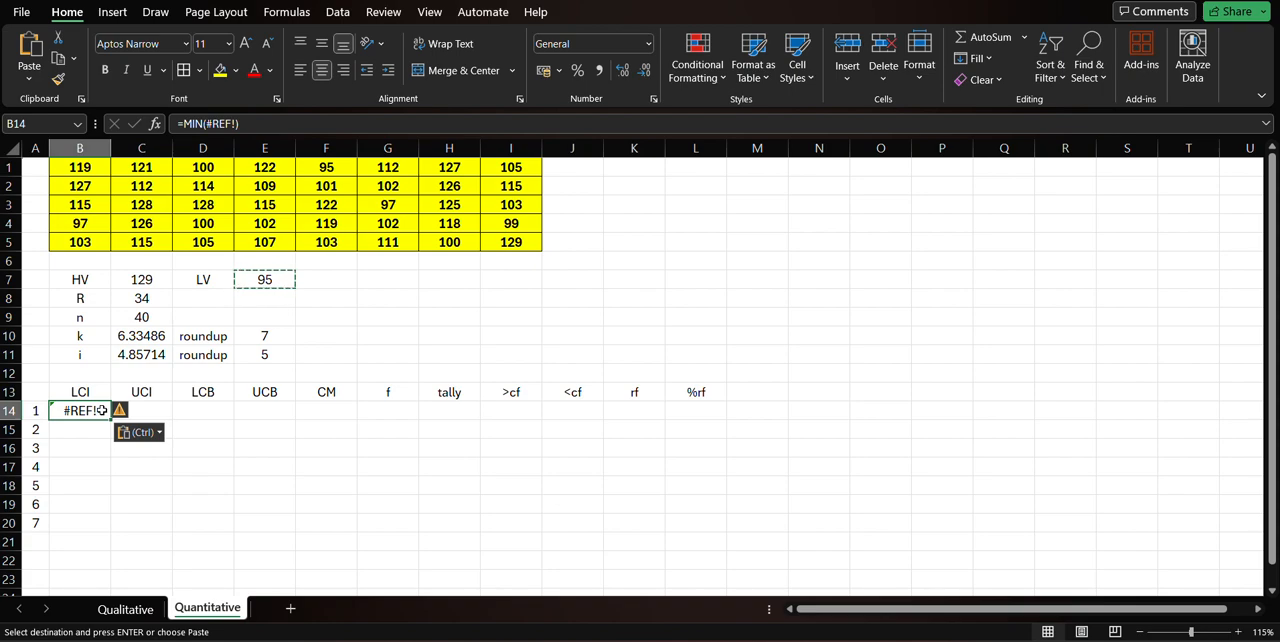
{"action": "key", "text": "Escape"}
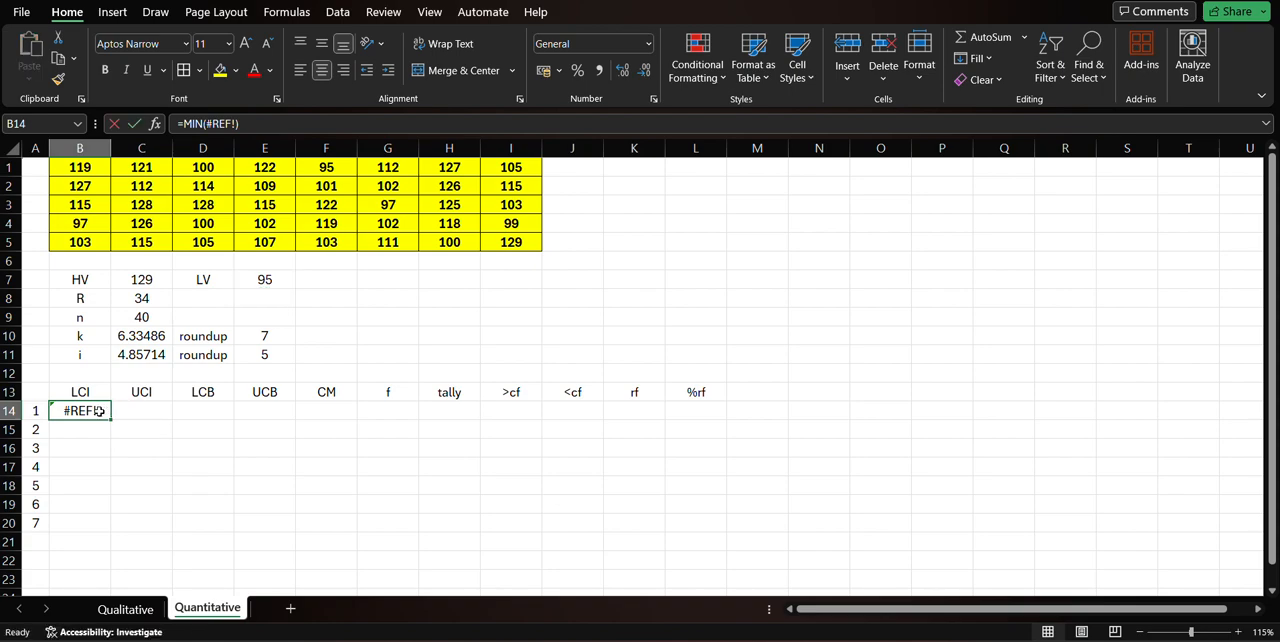
Inspect the pasted MIN formula in cell B14 and clear the cell.
{"action": "double_click", "coordinate": [100, 411]}
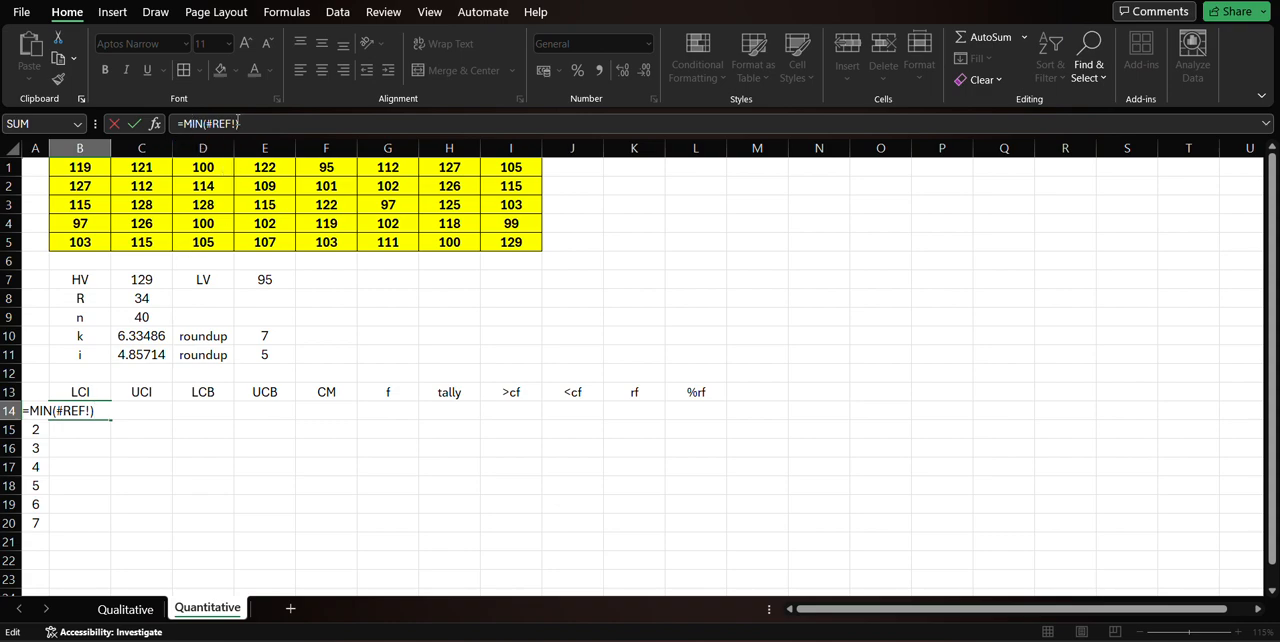
{"action": "left_click", "coordinate": [134, 123]}
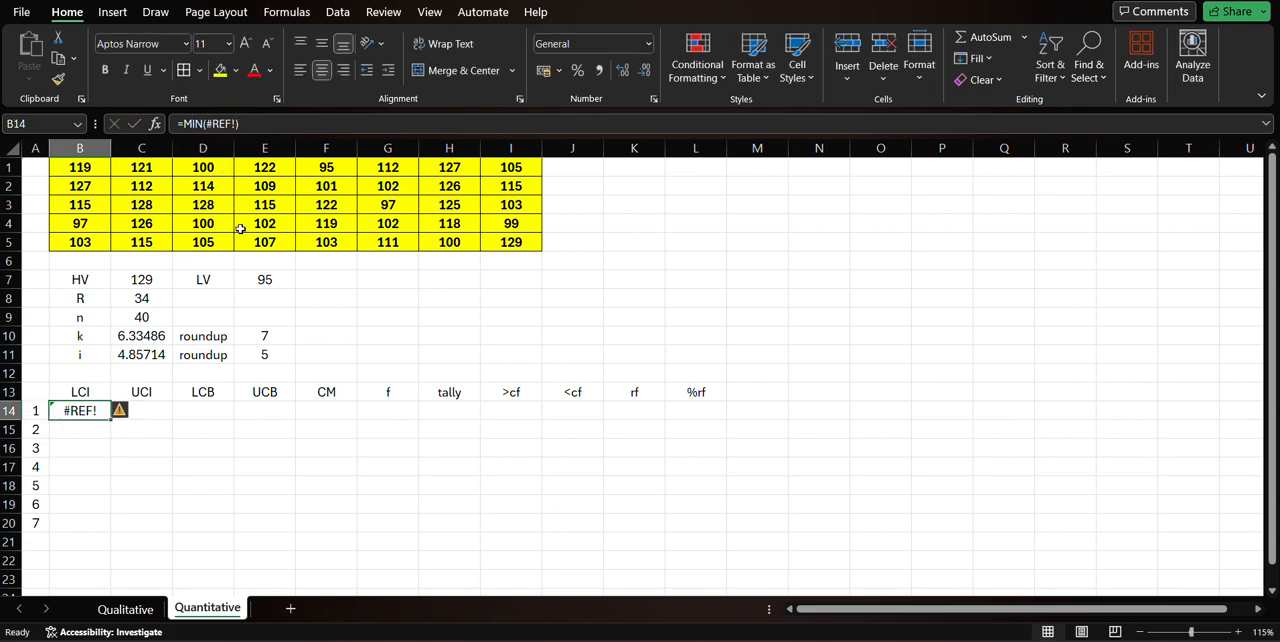
{"action": "key", "text": "Delete"}
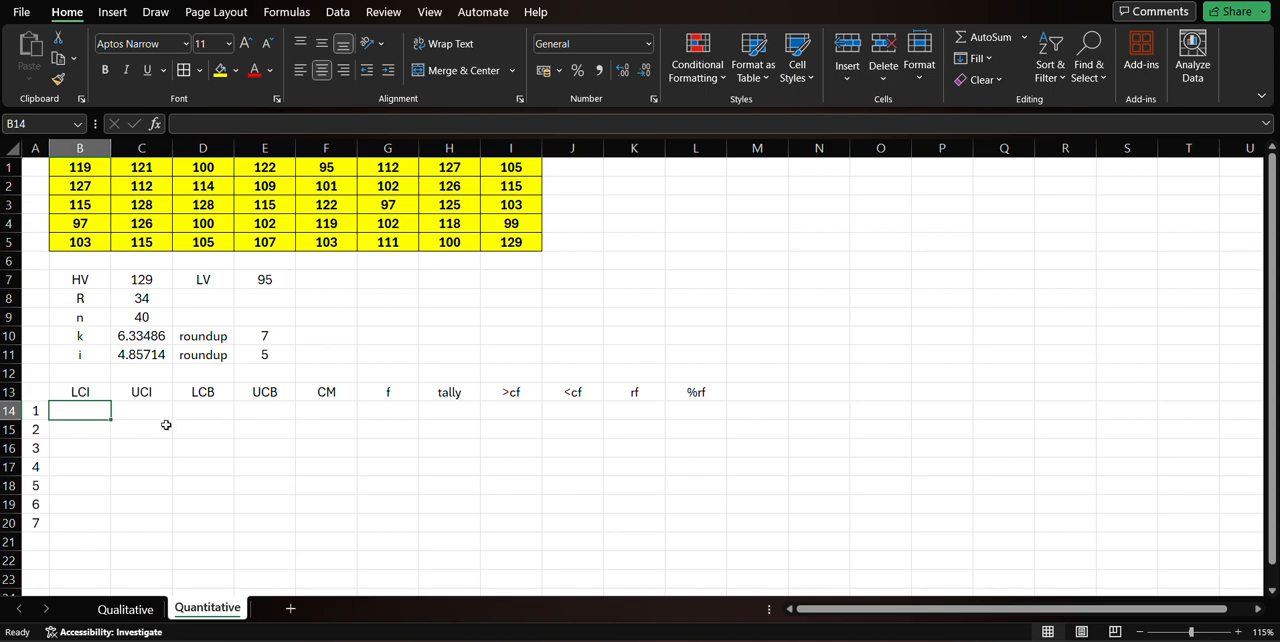
Enter the lowest value, 95, in B14 as the first class's LCI.
{"action": "left_click", "coordinate": [270, 279]}
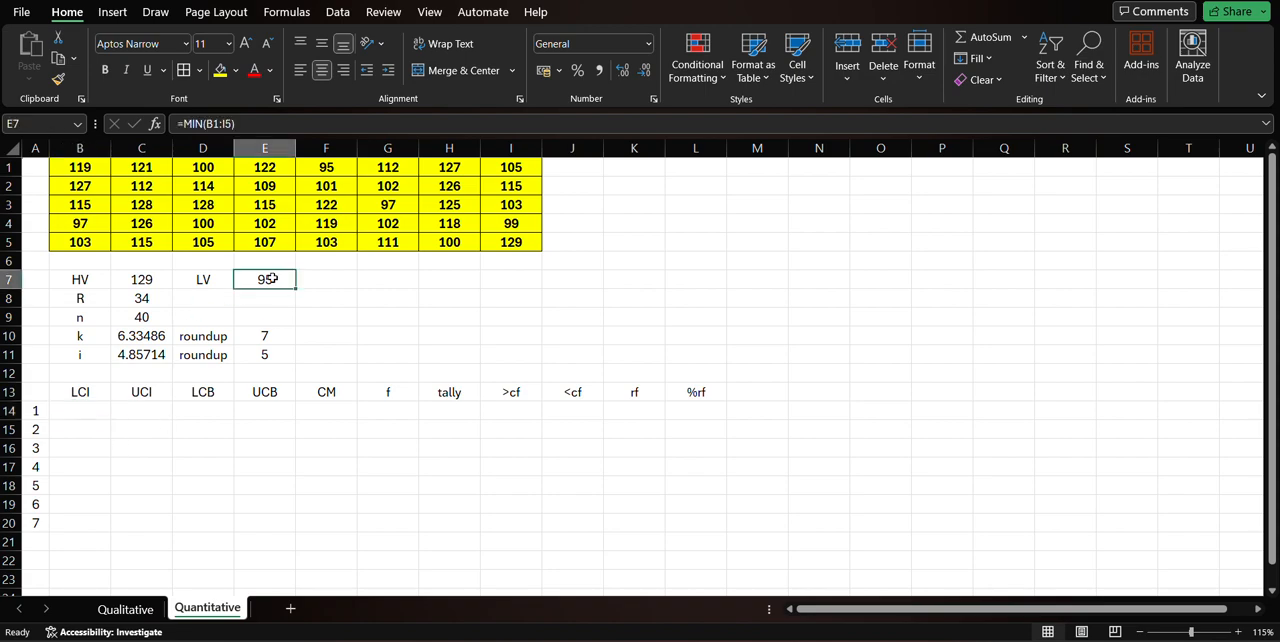
{"action": "left_click", "coordinate": [100, 412]}
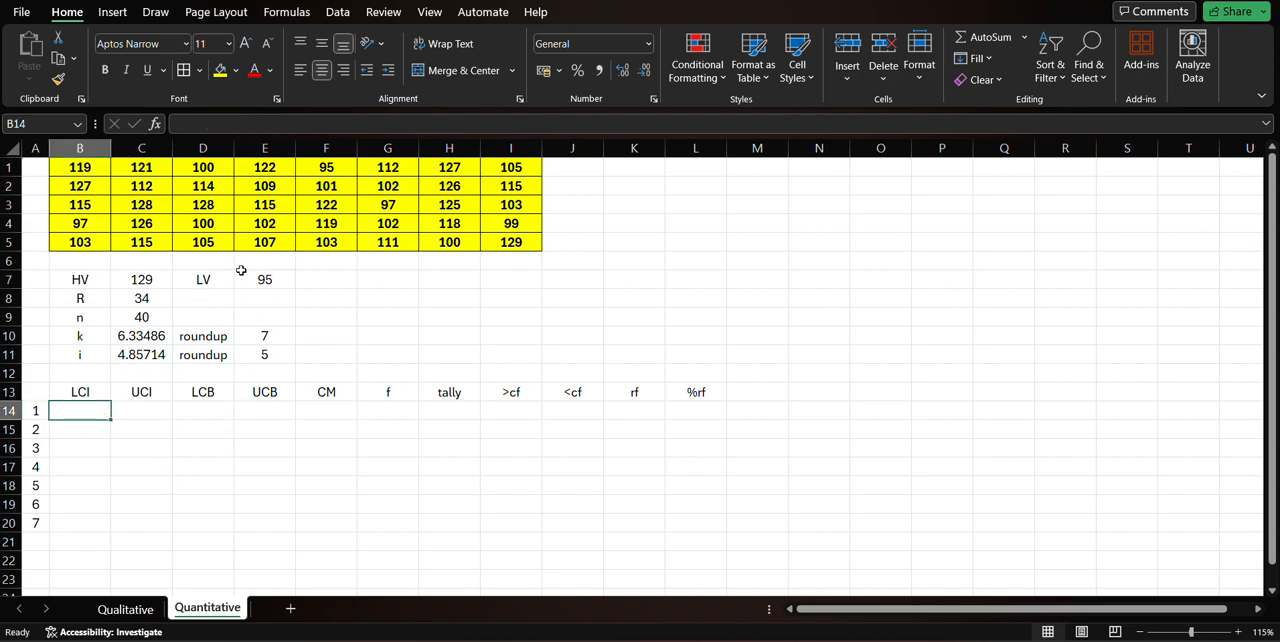
{"action": "type", "text": "95"}
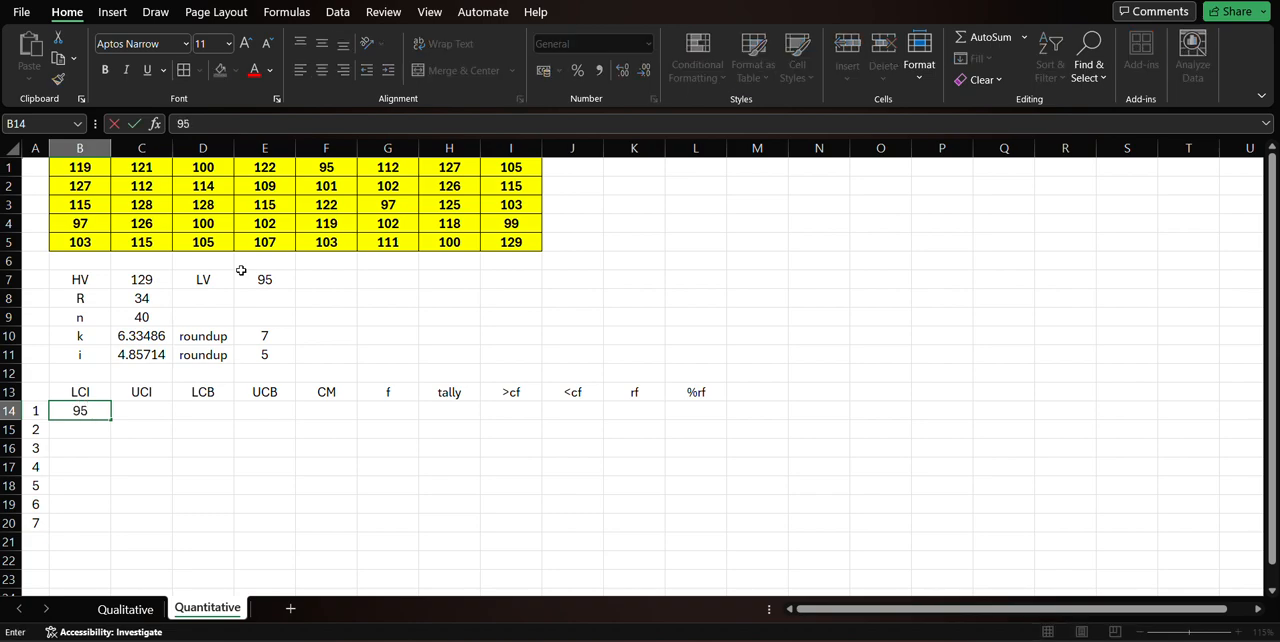
{"action": "key", "text": "Return"}
Link the first class's LCI in B14 to the lowest value with the formula =E7.
{"action": "key", "text": "Up"}
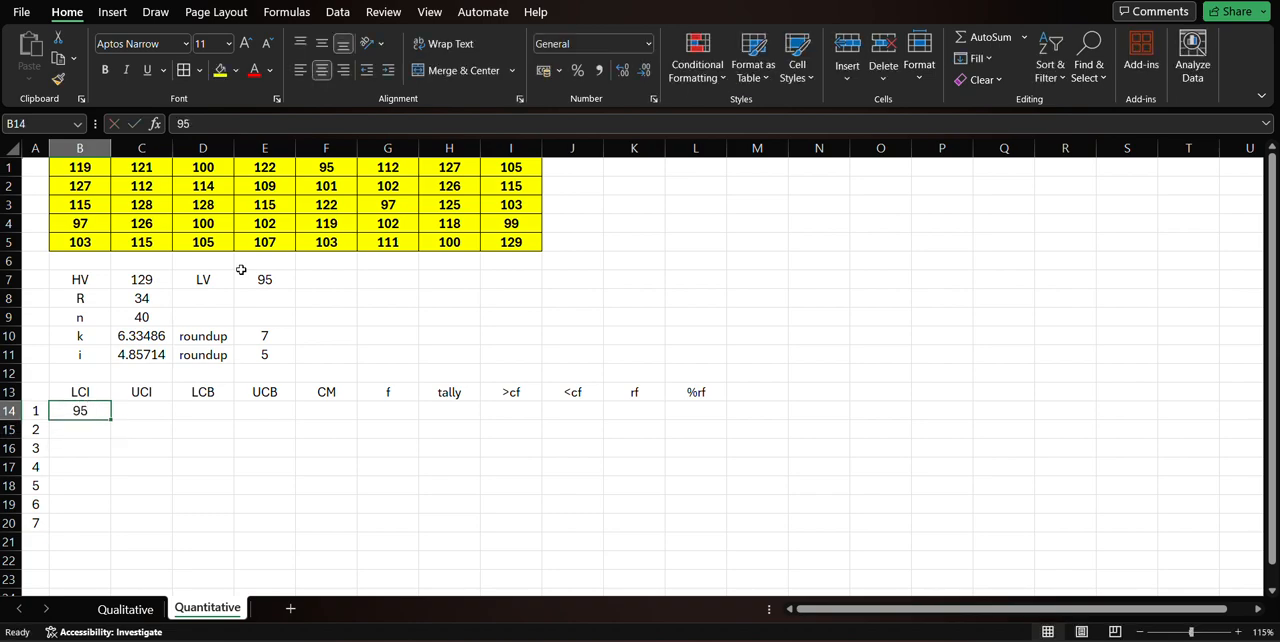
{"action": "type", "text": "="}
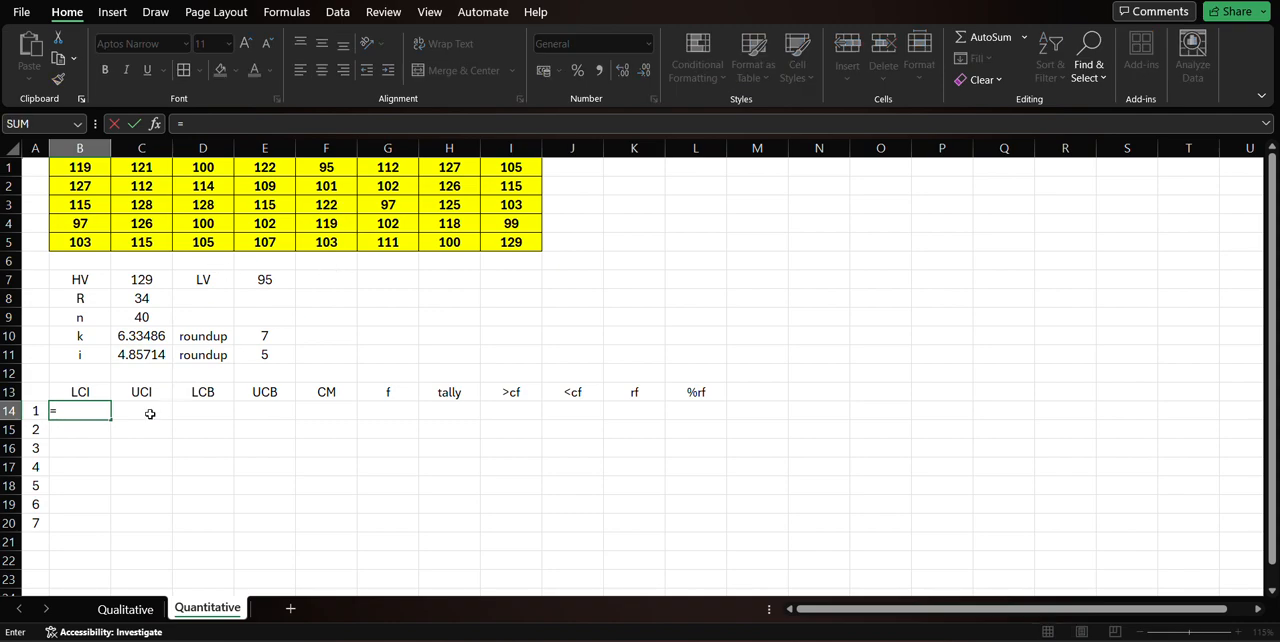
{"action": "left_click", "coordinate": [265, 280]}
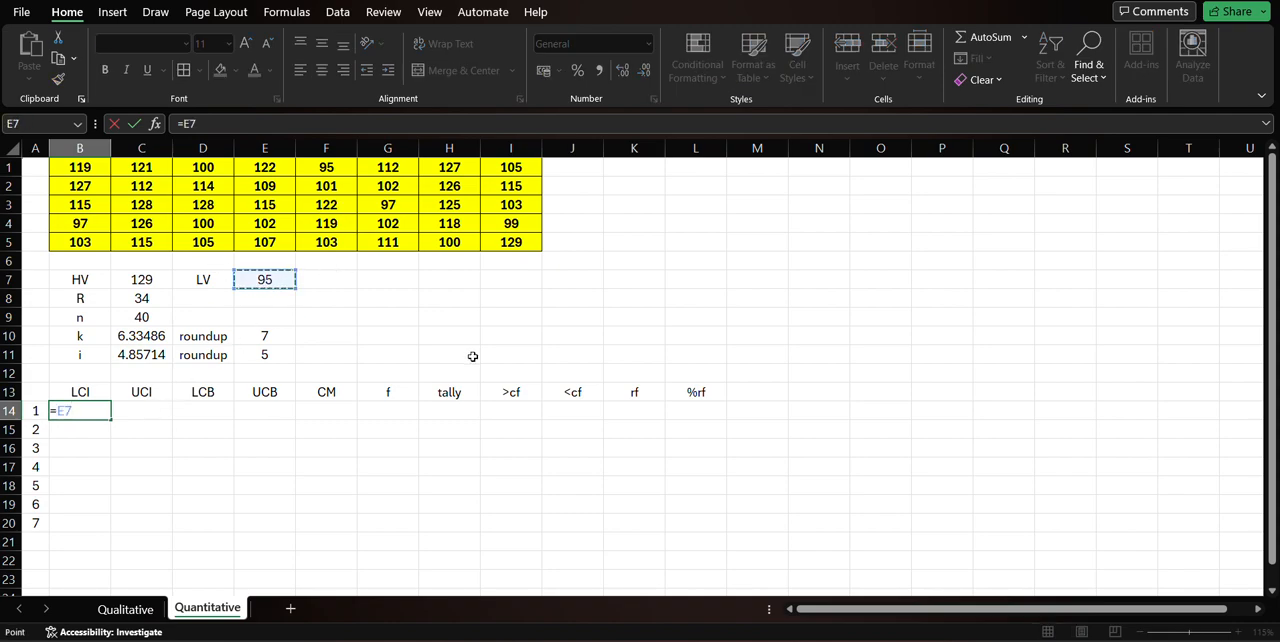
{"action": "key", "text": "Return"}
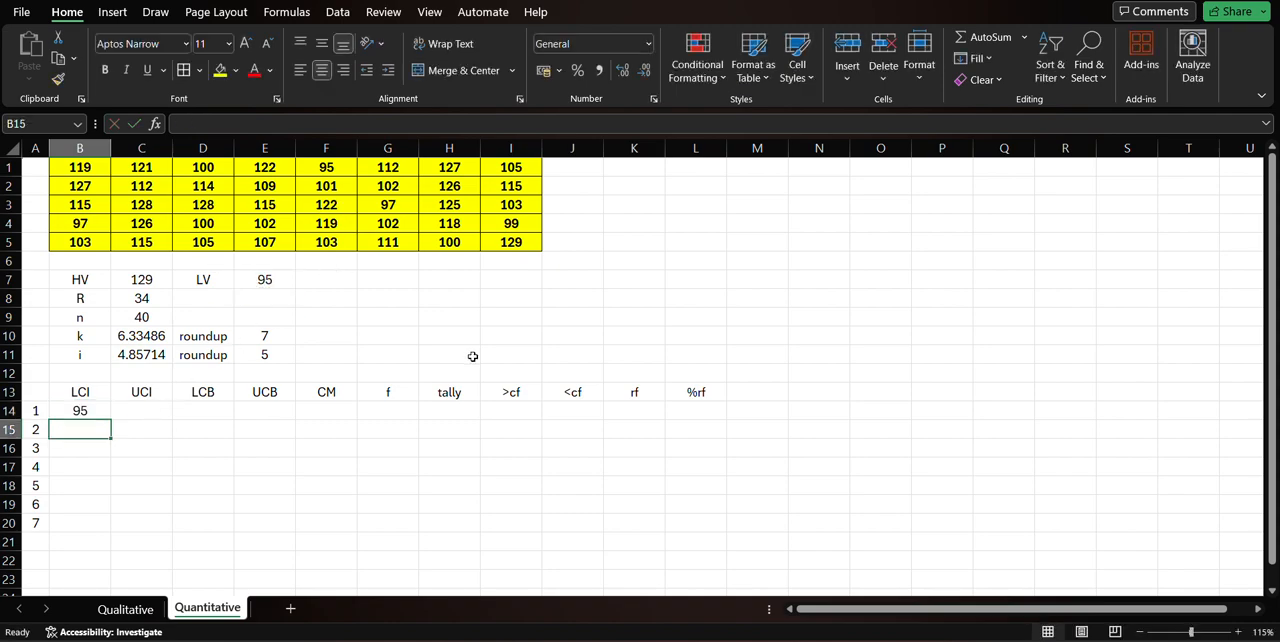
Change the data value in F1 to 100 to test the linked LCI, and undo the change.
{"action": "left_click", "coordinate": [335, 172]}
{"action": "type", "text": "100"}
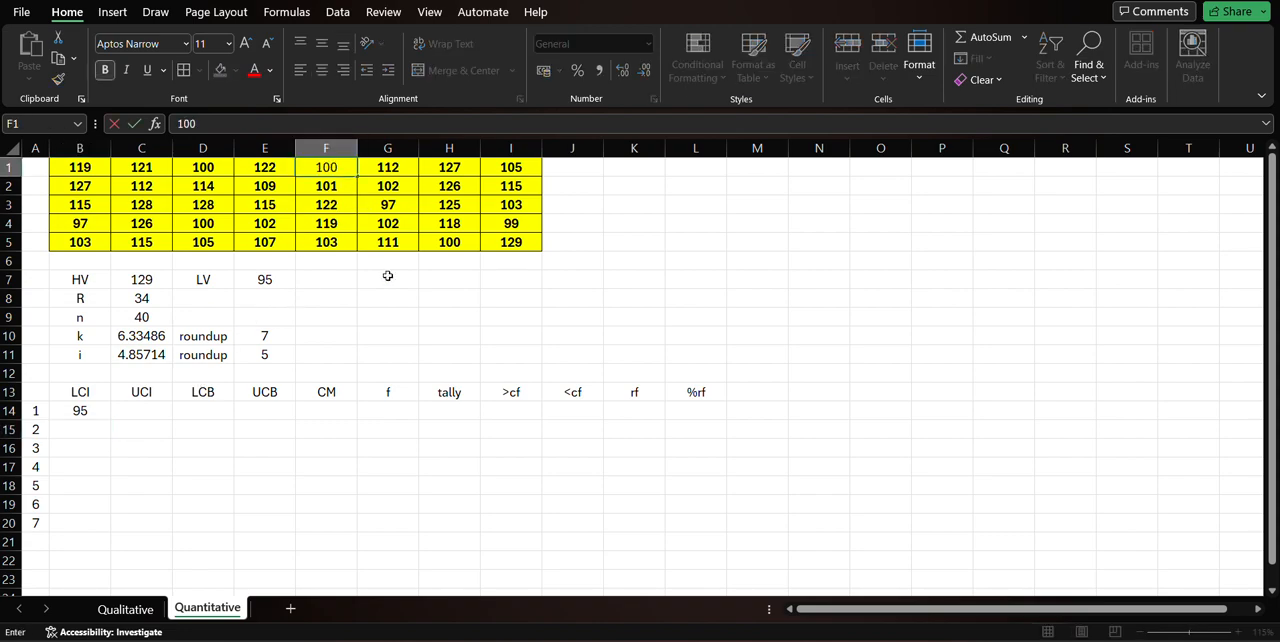
{"action": "key", "text": "Return"}
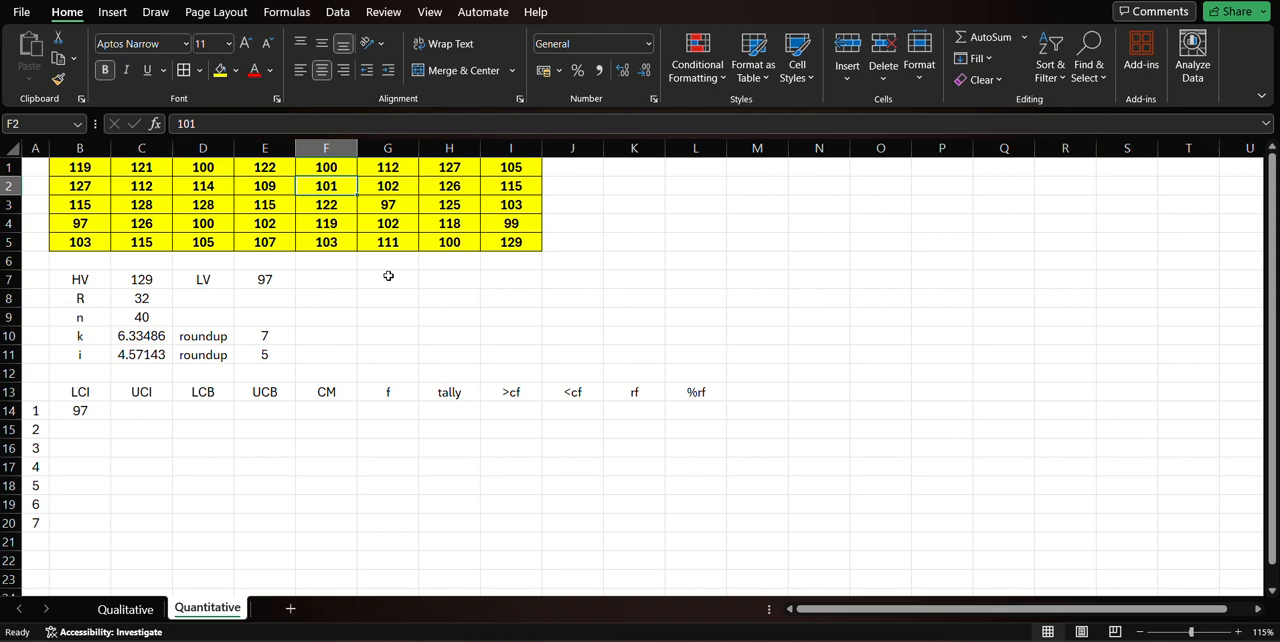
{"action": "key", "text": "ctrl+z"}
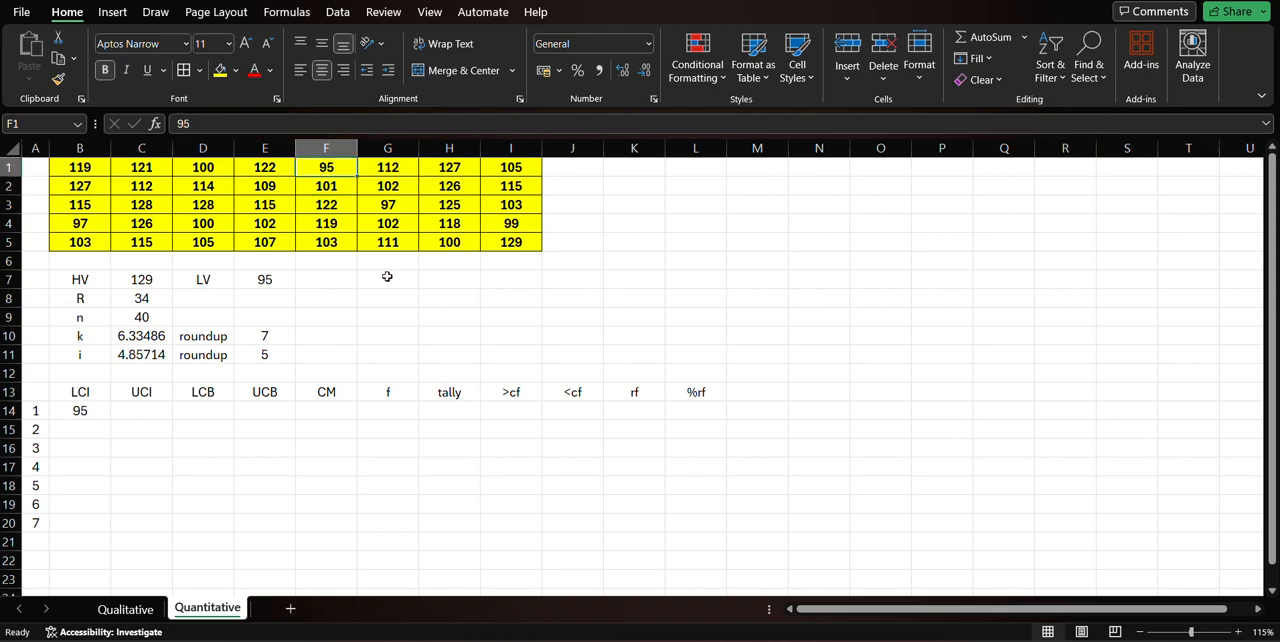
Review the data range B1:I5, the frequency cells G14:G20, the class interval cells B14:C20 and the highest value in C7.
{"action": "left_click", "coordinate": [88, 412]}
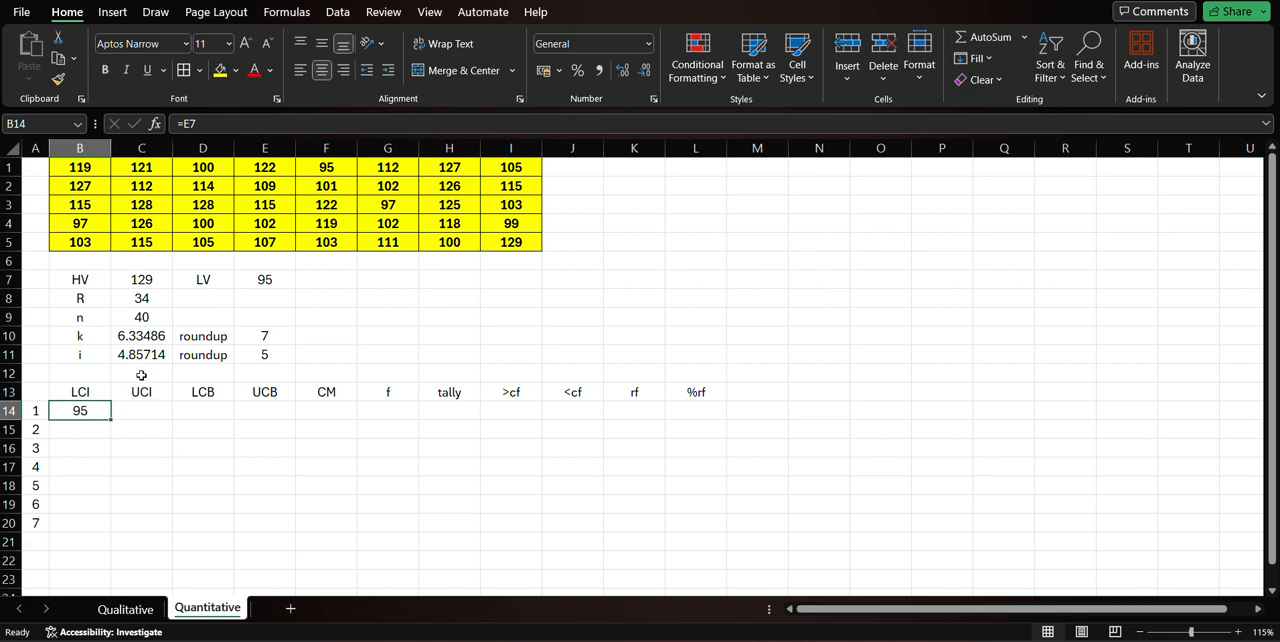
{"action": "left_click_drag", "start_coordinate": [88, 168], "coordinate": [498, 243]}
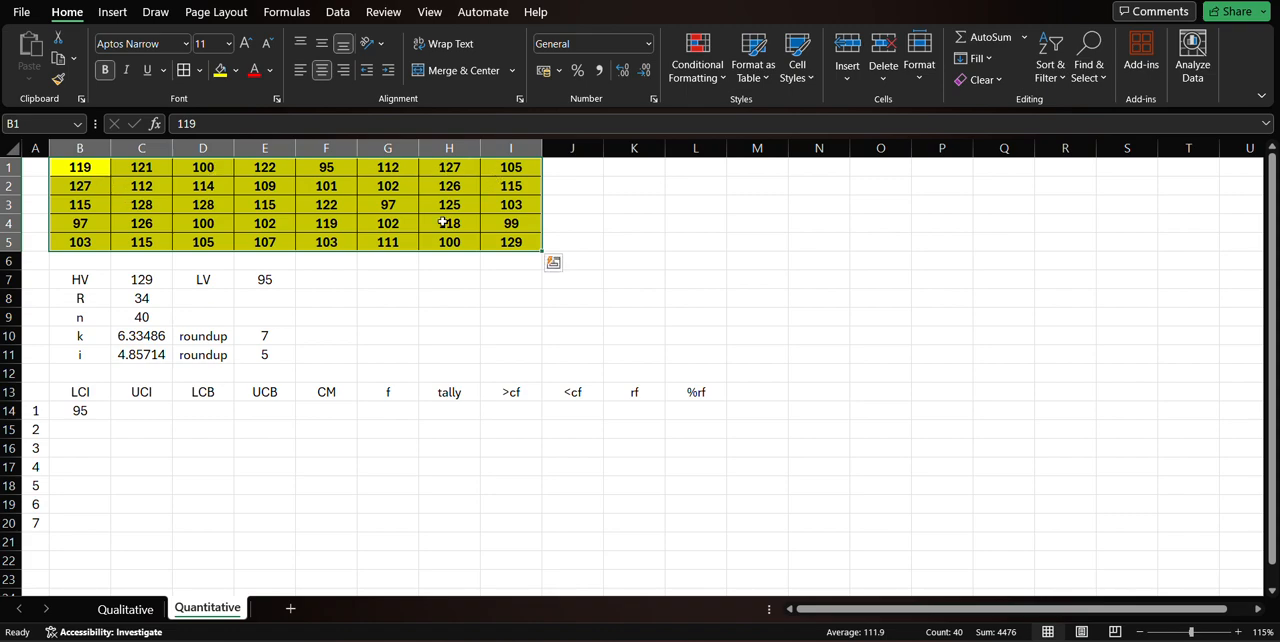
{"action": "left_click_drag", "start_coordinate": [395, 411], "coordinate": [406, 518]}
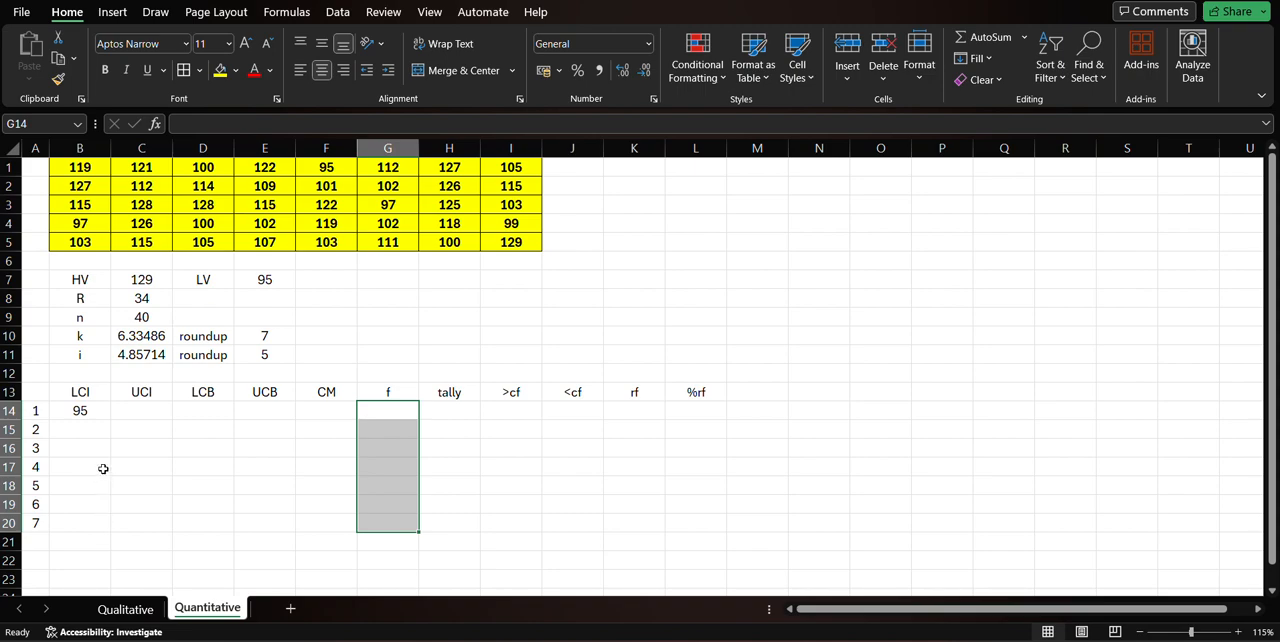
{"action": "left_click", "coordinate": [105, 411]}
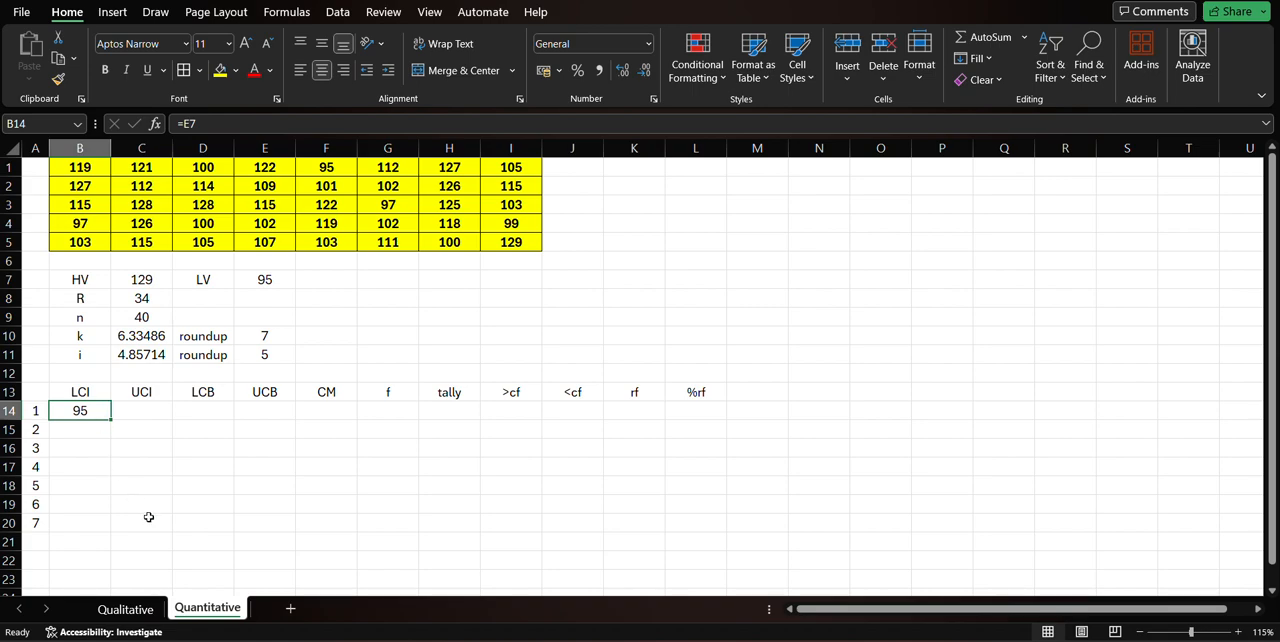
{"action": "left_click_drag", "start_coordinate": [121, 521], "coordinate": [80, 412]}
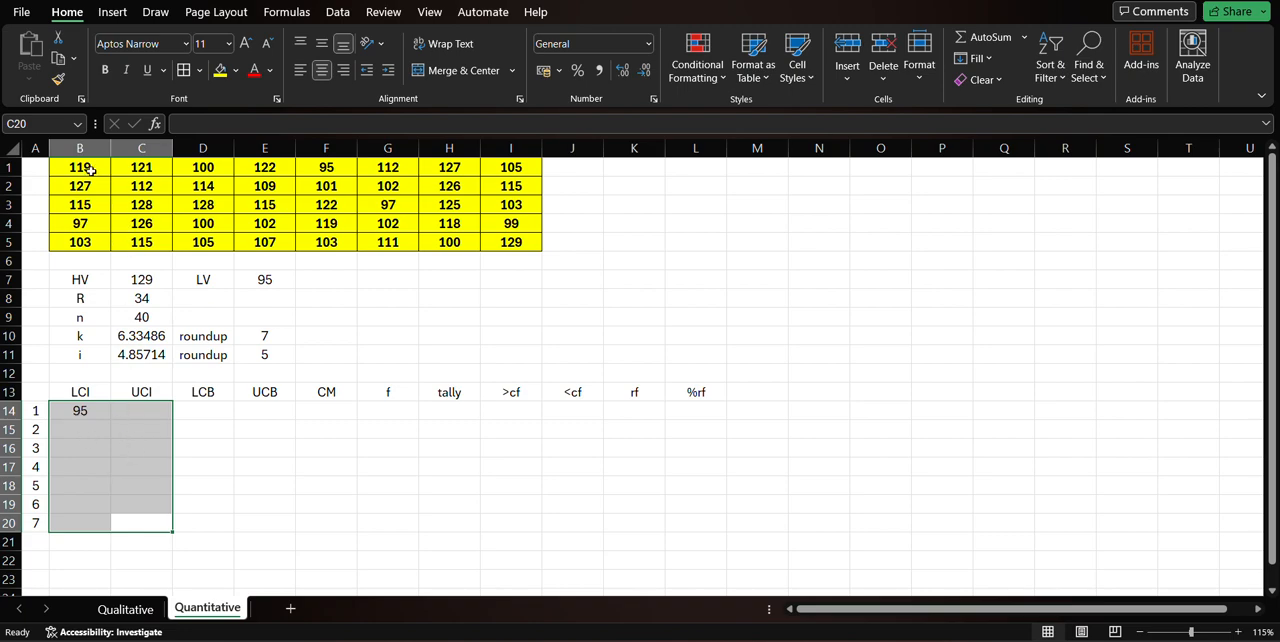
{"action": "left_click_drag", "start_coordinate": [91, 170], "coordinate": [510, 243]}
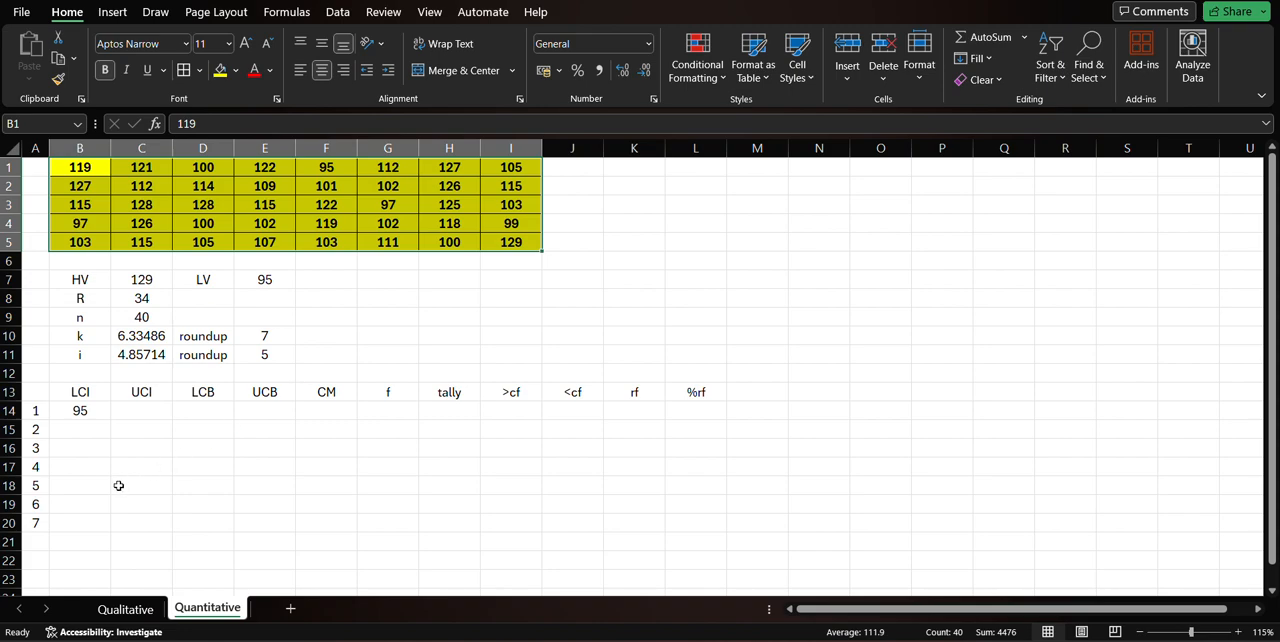
{"action": "left_click", "coordinate": [120, 521]}
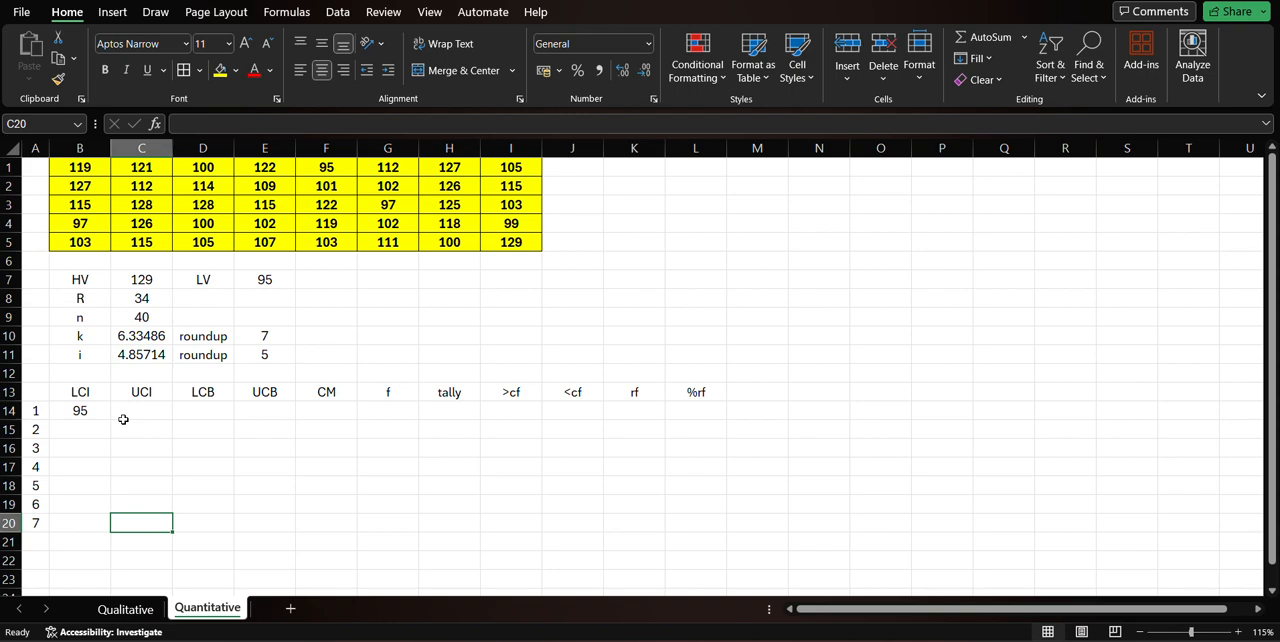
{"action": "left_click", "coordinate": [150, 280]}
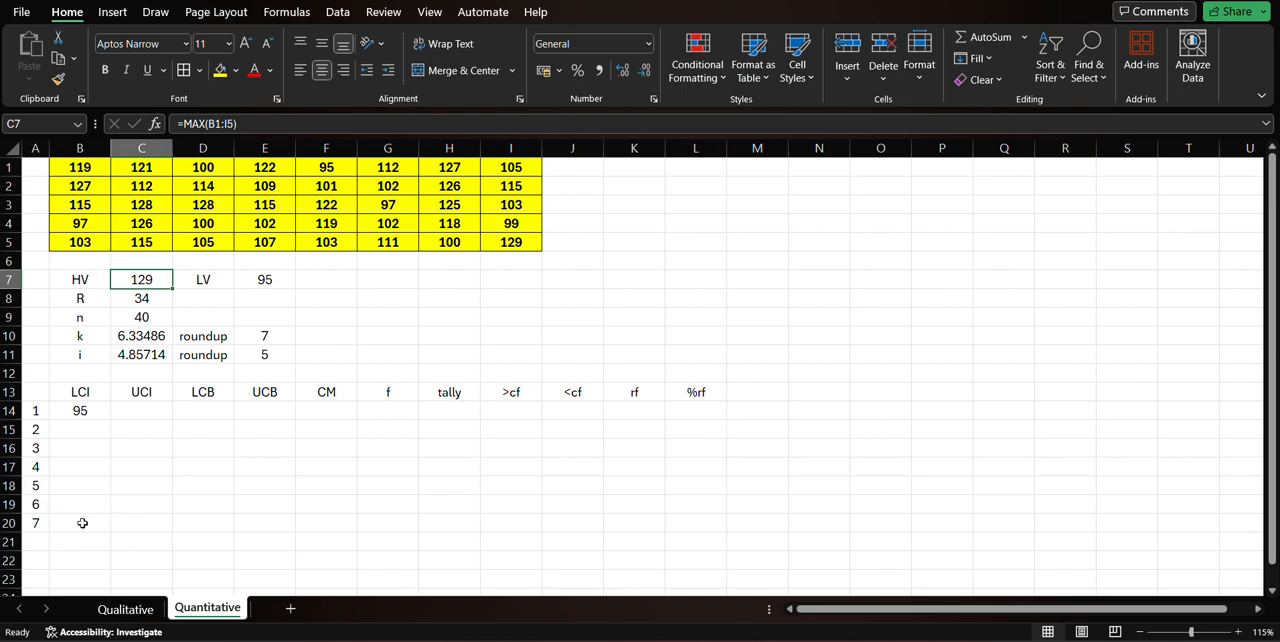
Calculate the first class's UCI in C14 with the formula =B14+E11, adding the rounded interval to the LCI.
{"action": "left_click", "coordinate": [129, 404]}
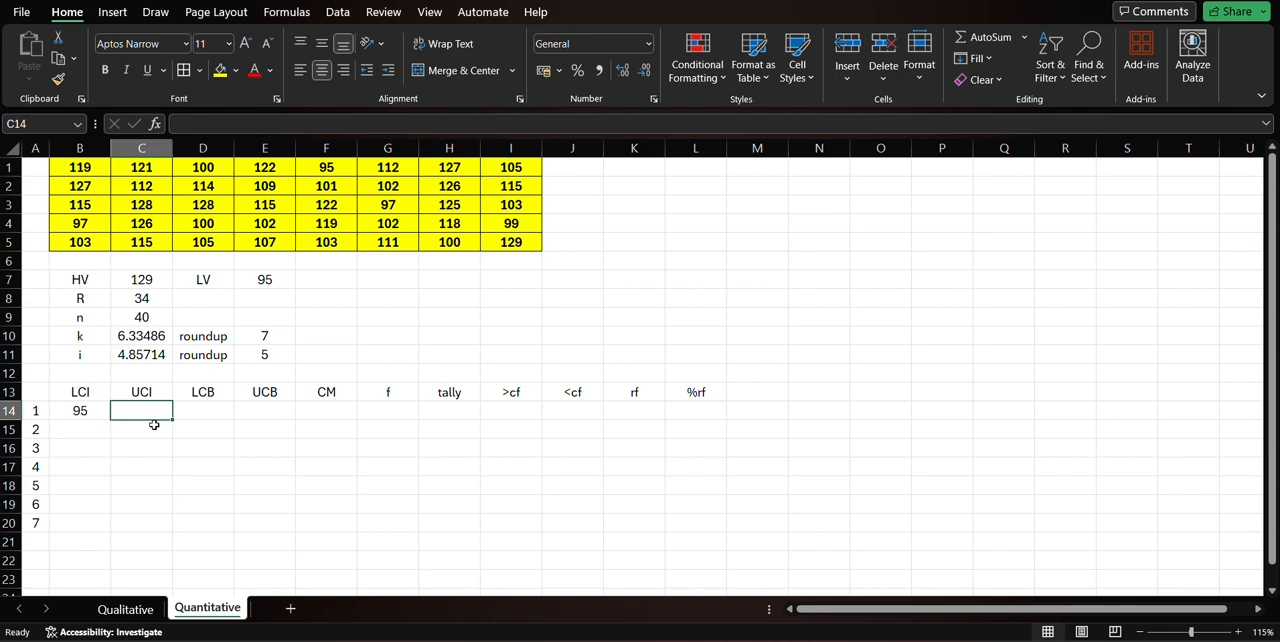
{"action": "type", "text": "="}
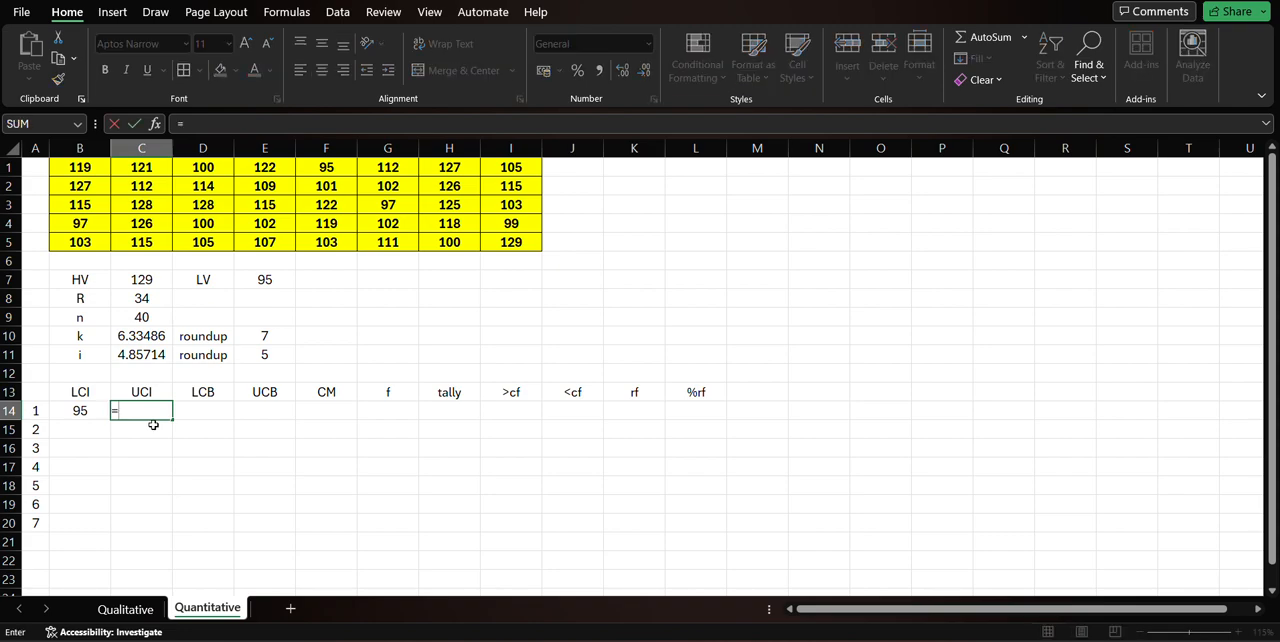
{"action": "key", "text": "Left"}
{"action": "type", "text": "+"}
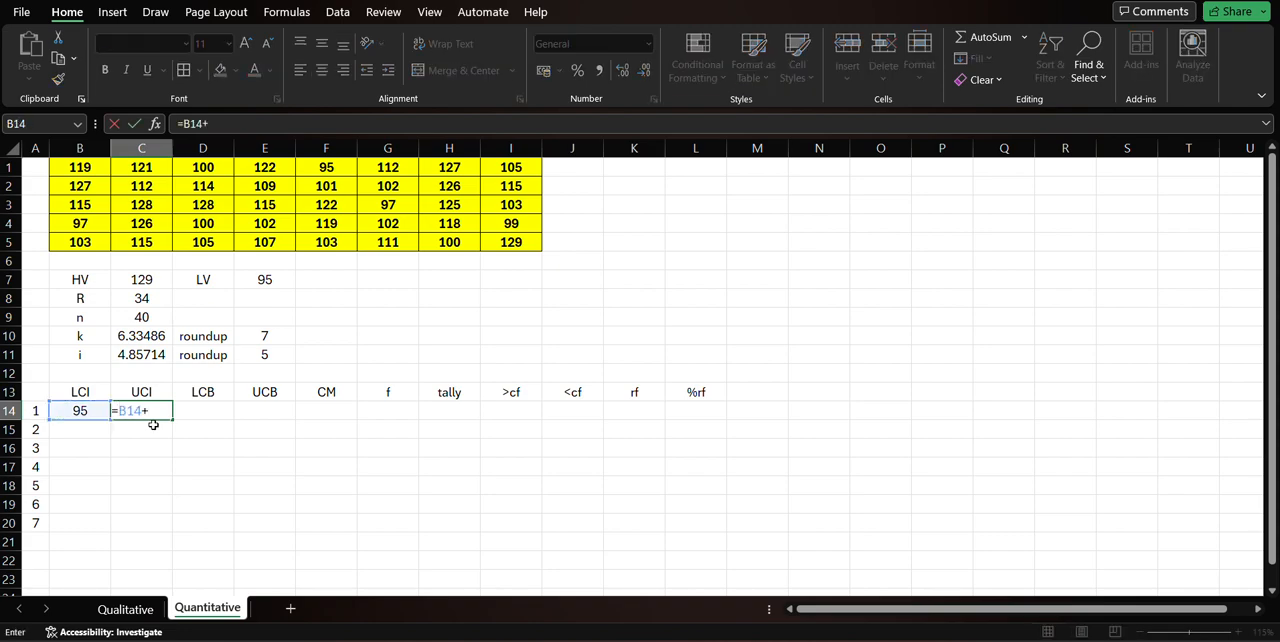
{"action": "left_click", "coordinate": [265, 352]}
{"action": "key", "text": "Return"}
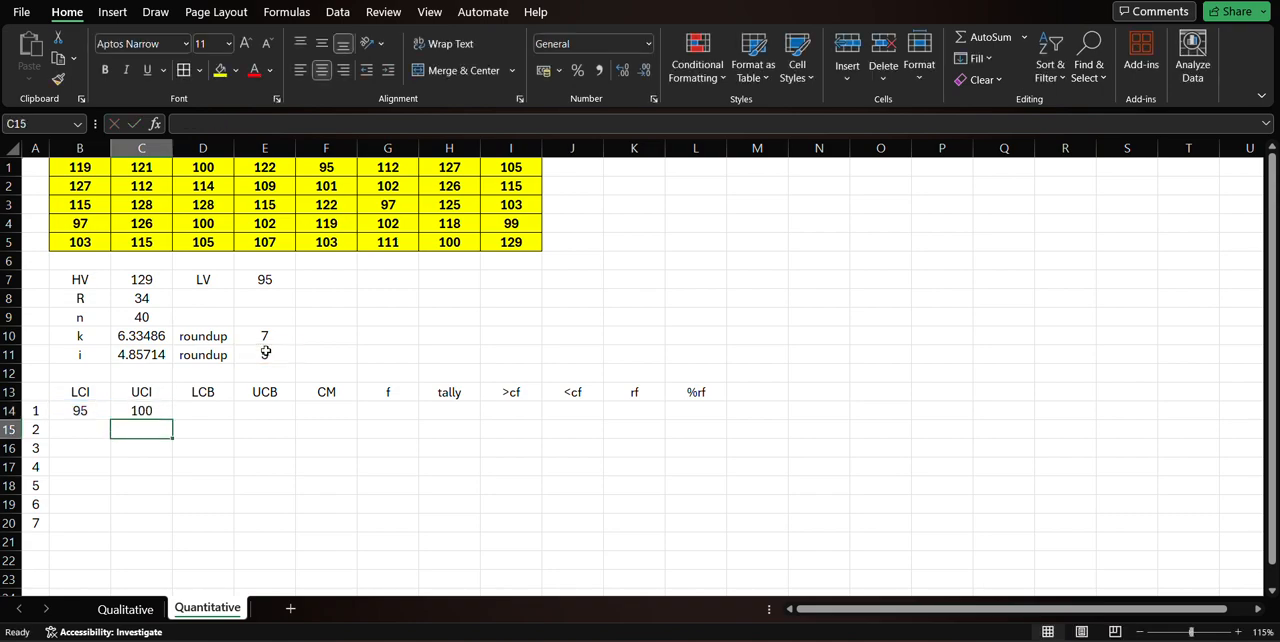
Subtract 1 from the first class's UCI by extending the formula in C14 to =B14+E11-1.
{"action": "left_click", "coordinate": [144, 410]}
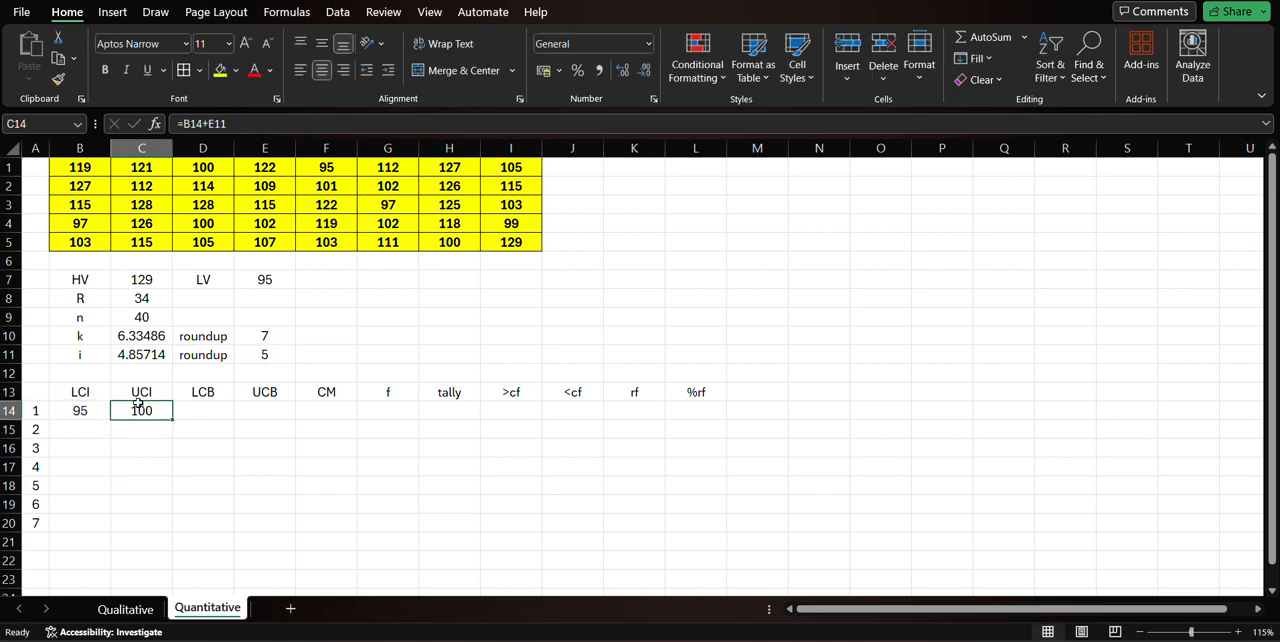
{"action": "left_click", "coordinate": [84, 412]}
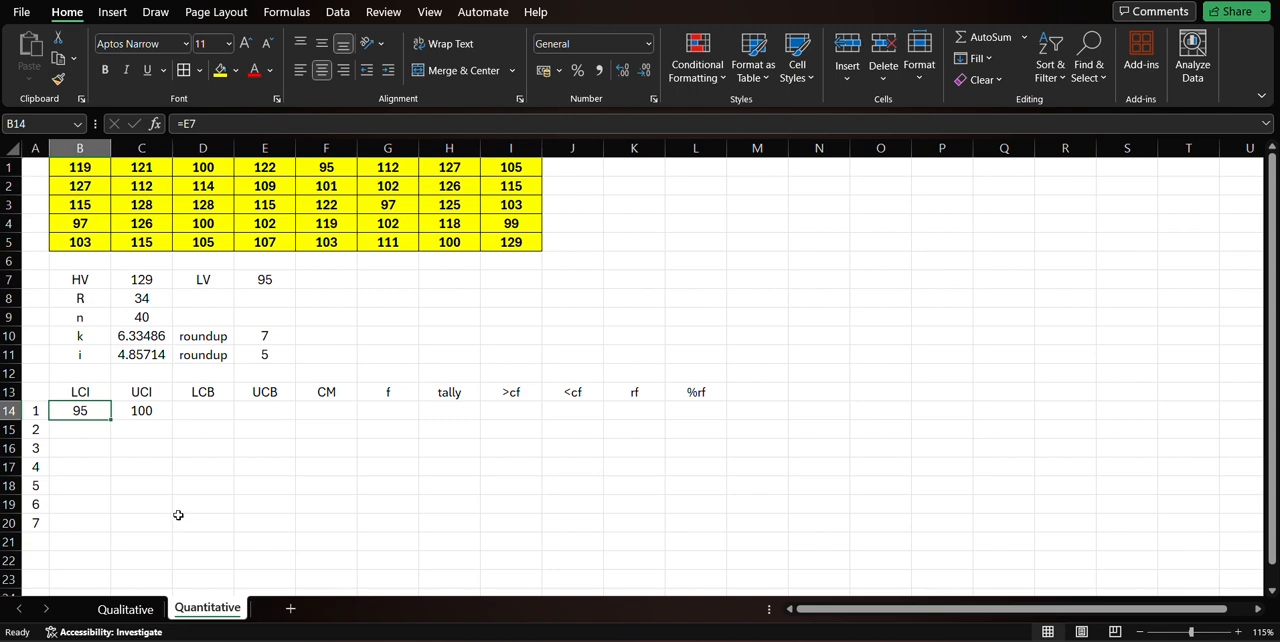
{"action": "left_click", "coordinate": [155, 413]}
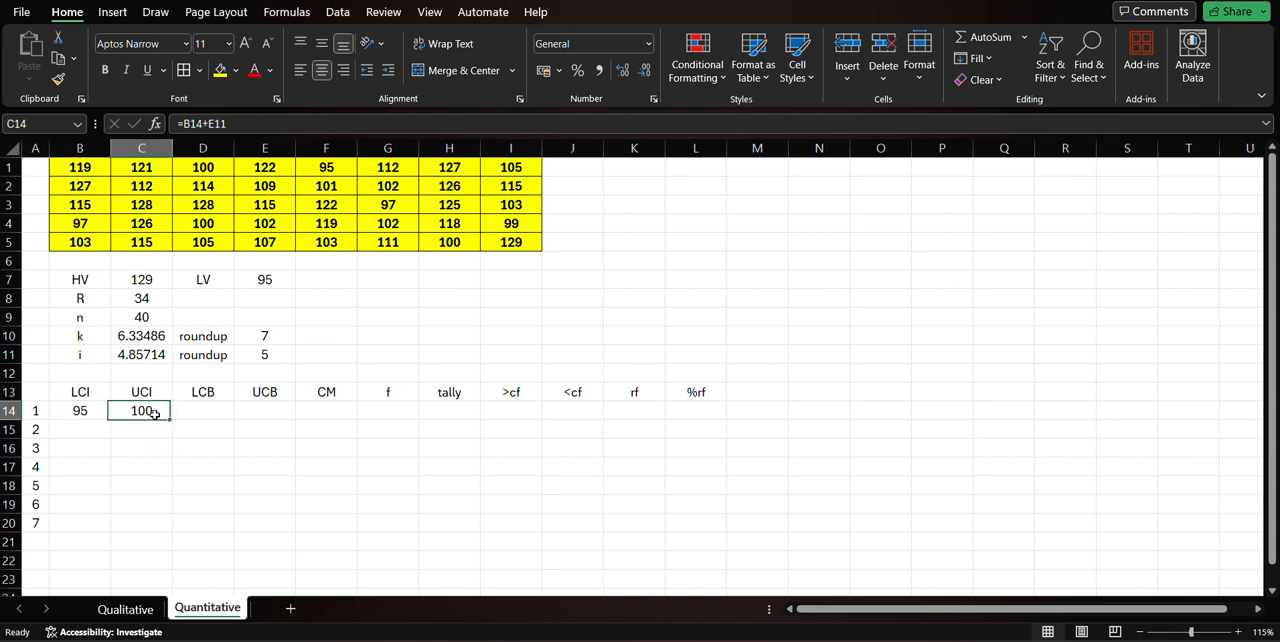
{"action": "left_click", "coordinate": [296, 130]}
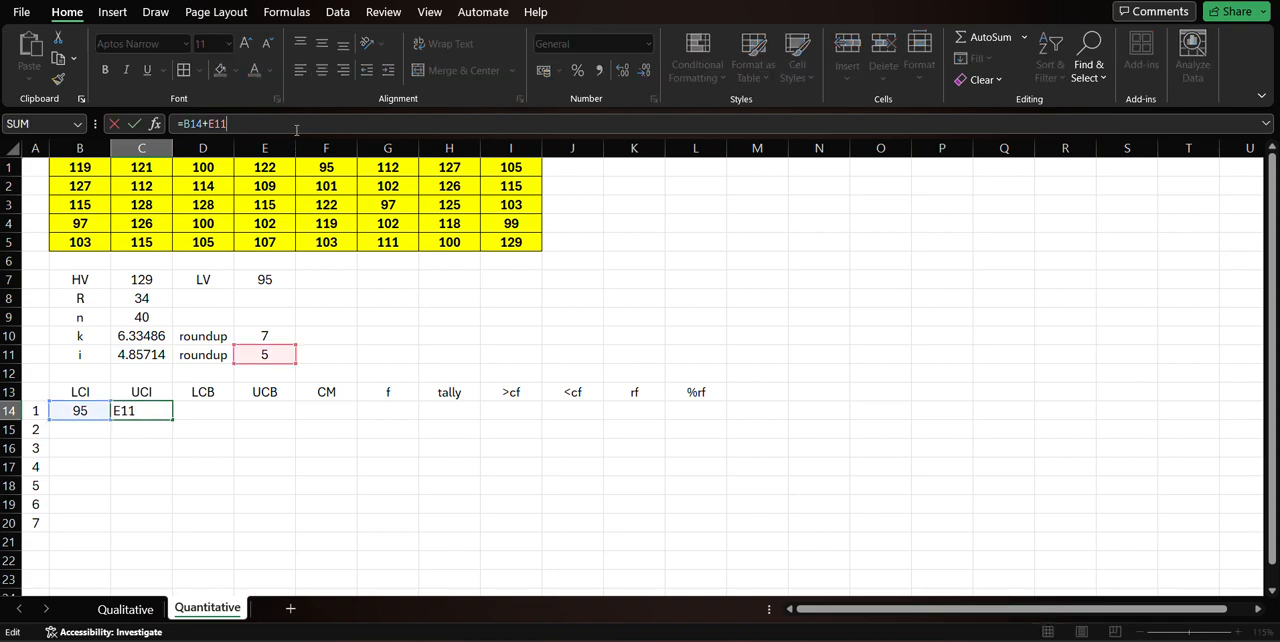
{"action": "type", "text": "-1"}
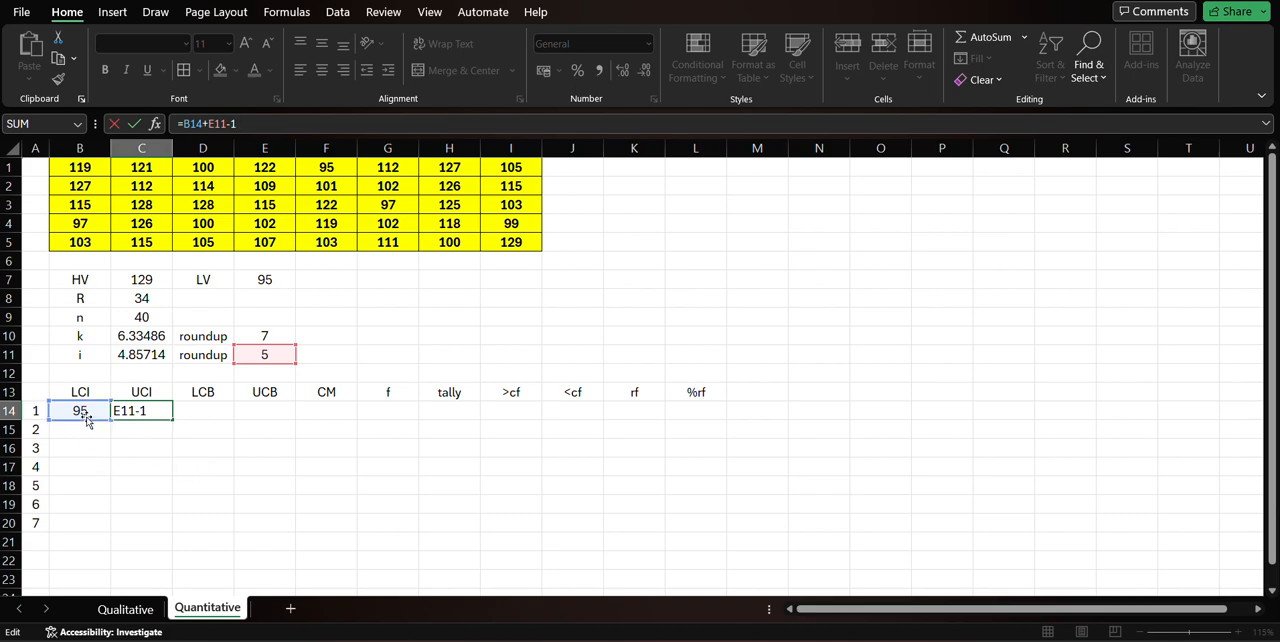
{"action": "key", "text": "Return"}
Inspect the cell references in the UCI formula in C14.
{"action": "left_click", "coordinate": [138, 410]}
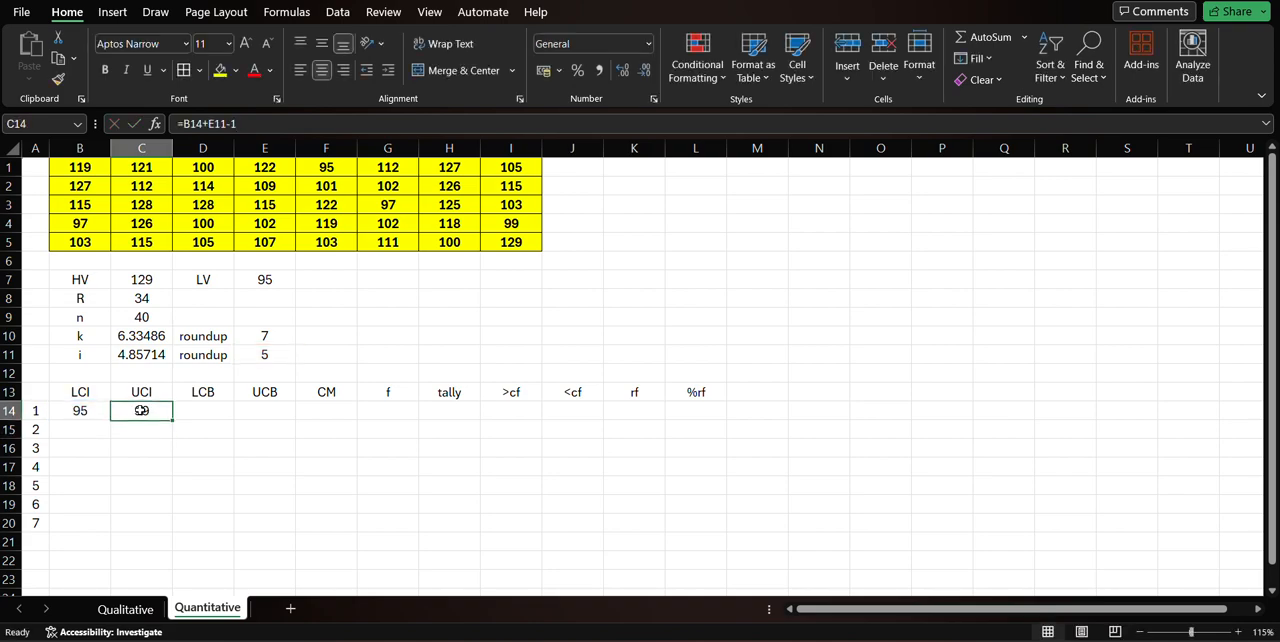
{"action": "double_click", "coordinate": [148, 410]}
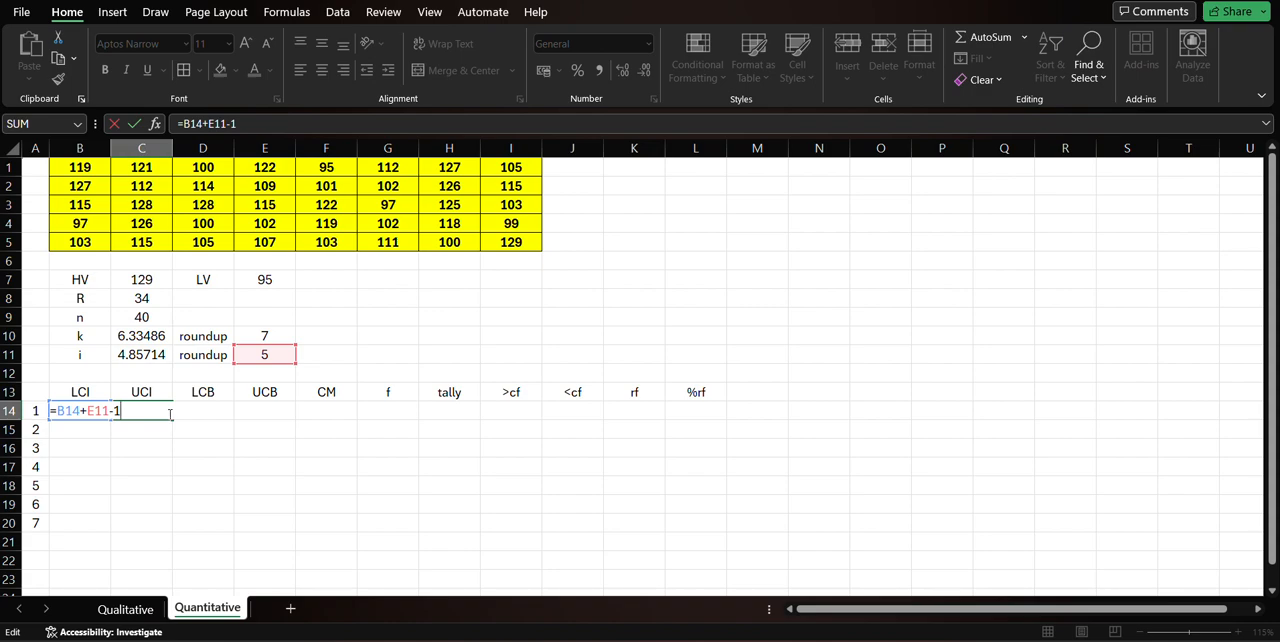
{"action": "left_click", "coordinate": [148, 430]}
{"action": "left_click", "coordinate": [151, 411]}
{"action": "double_click", "coordinate": [158, 410]}
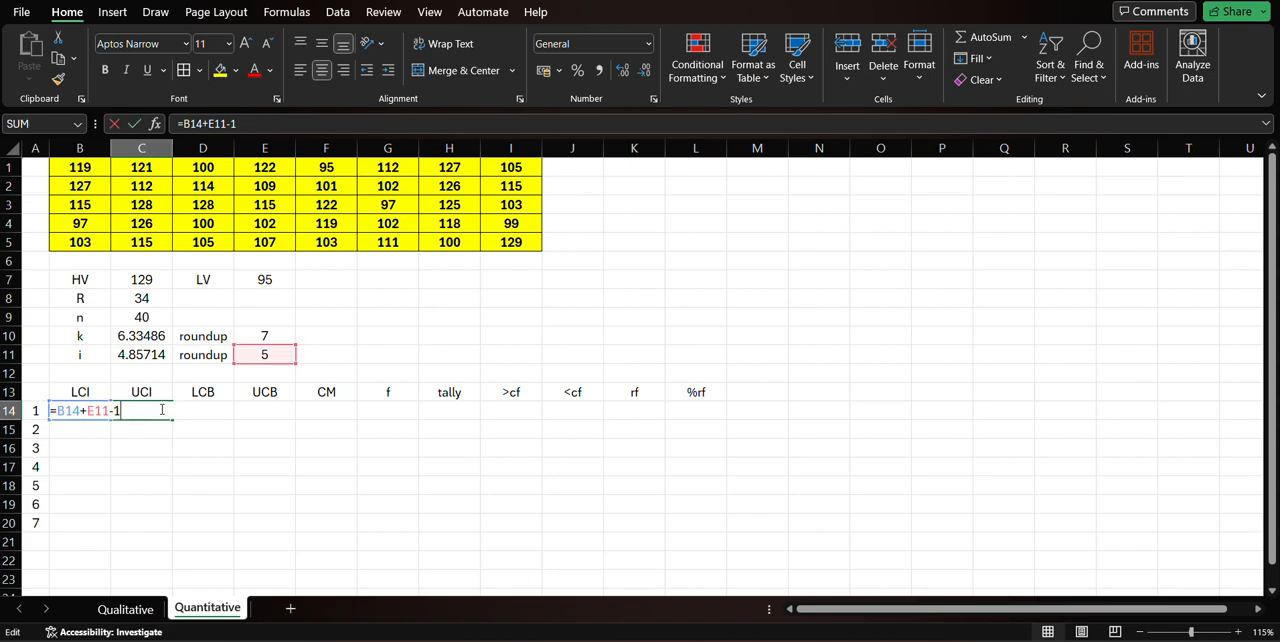
{"action": "key", "text": "Escape"}
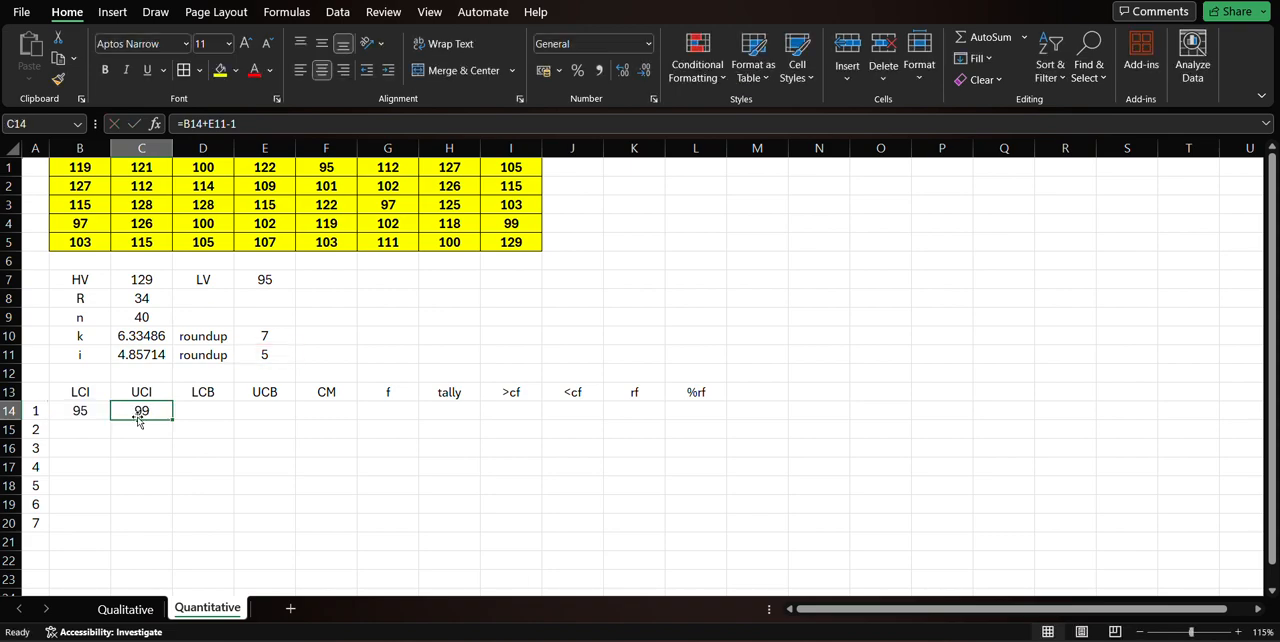
Calculate the second class's LCI in B15 by adding the rounded interval to the first LCI with =B14+E11.
{"action": "left_click", "coordinate": [88, 410]}
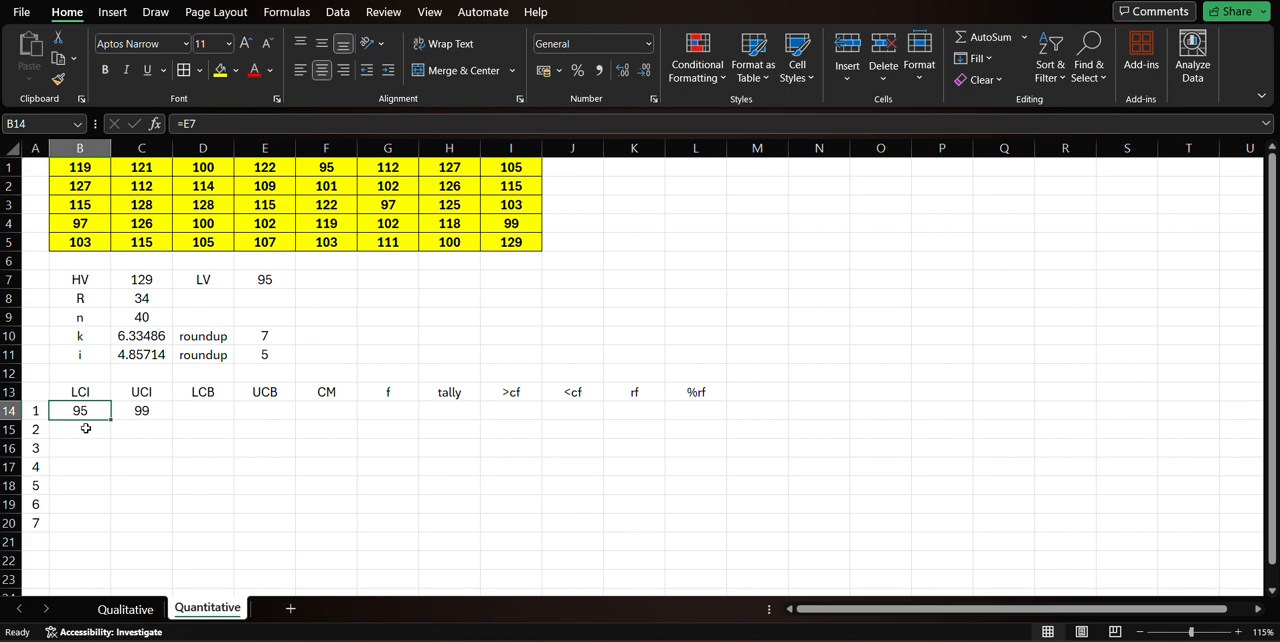
{"action": "left_click", "coordinate": [86, 428]}
{"action": "type", "text": "="}
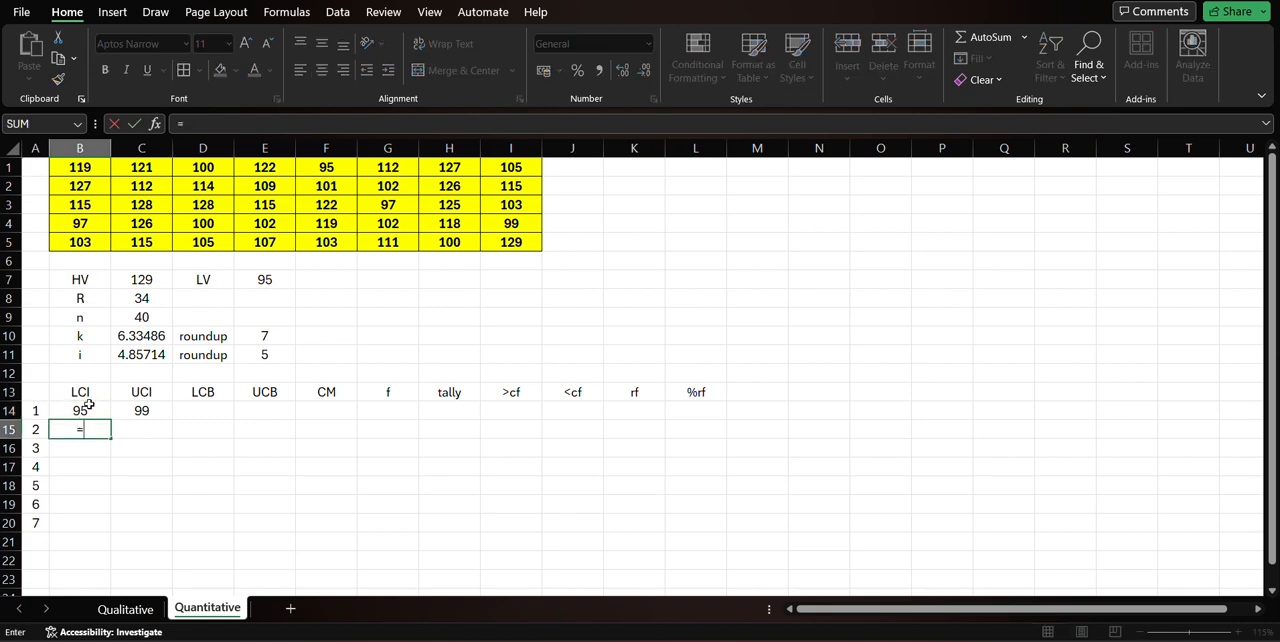
{"action": "left_click", "coordinate": [89, 410]}
{"action": "type", "text": "+"}
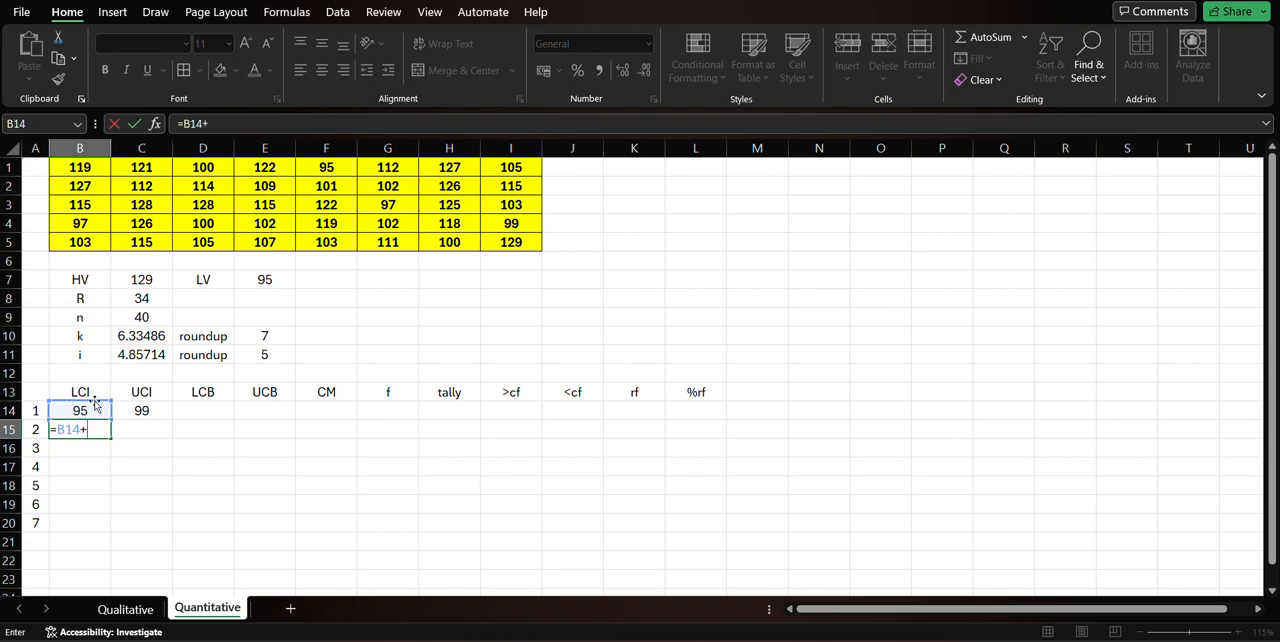
{"action": "left_click", "coordinate": [252, 353]}
{"action": "key", "text": "Return"}
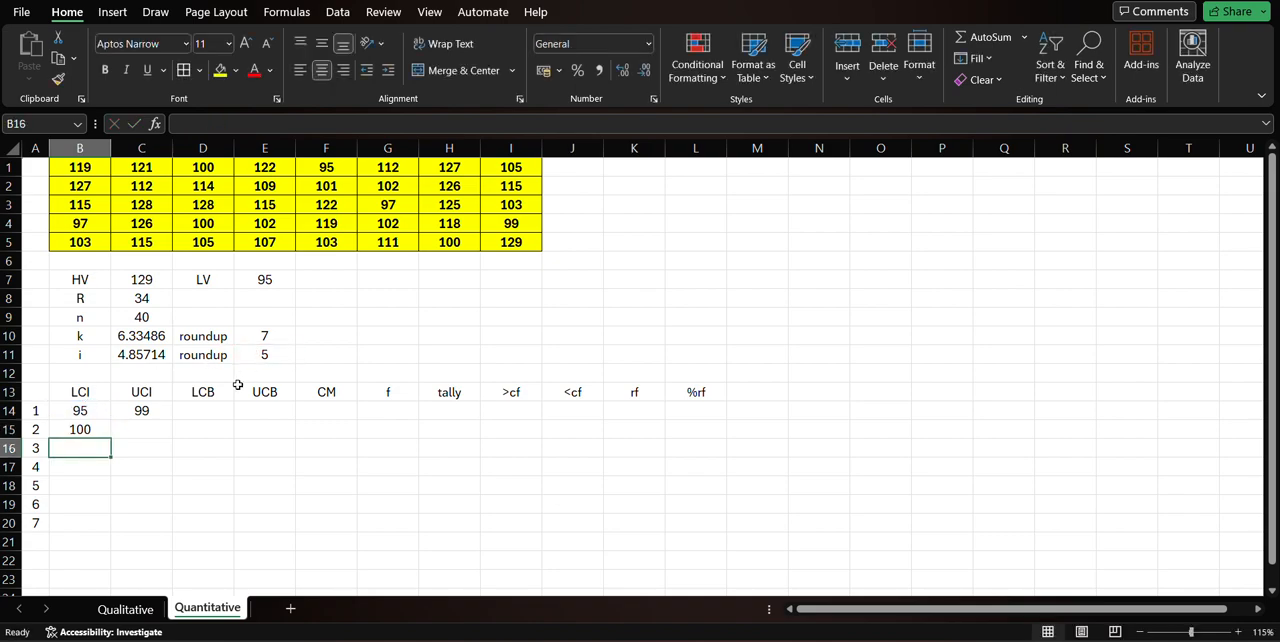
Calculate the third class's LCI in B16 by adding the rounded interval to the second LCI with =B15+E11.
{"action": "type", "text": "="}
{"action": "left_click", "coordinate": [95, 427]}
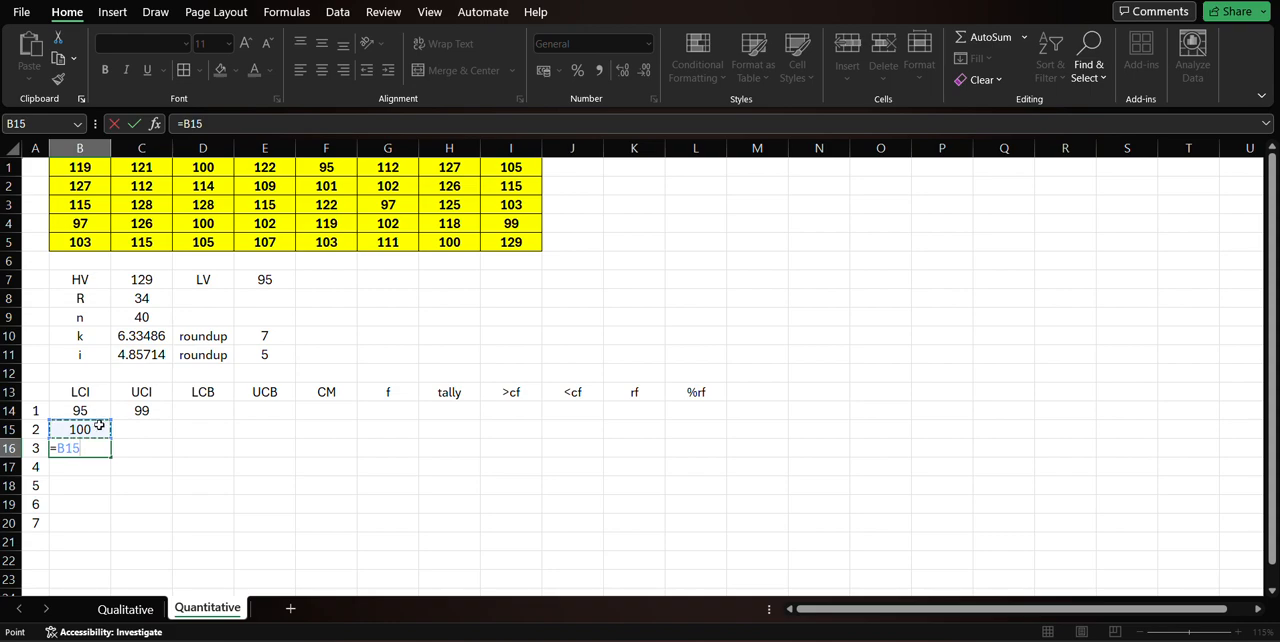
{"action": "type", "text": "+"}
{"action": "left_click", "coordinate": [260, 354]}
{"action": "key", "text": "Return"}
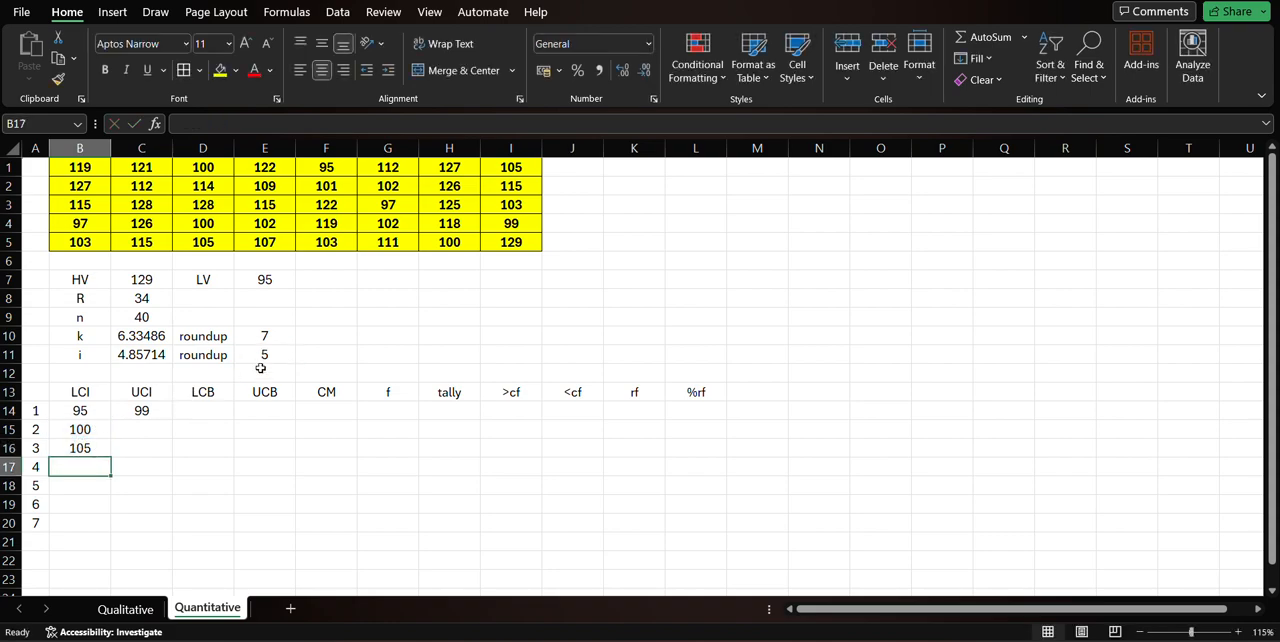
Calculate the second class's UCI in C15 by adding the rounded interval to the first UCI with =C14+E11.
{"action": "left_click", "coordinate": [165, 426]}
{"action": "type", "text": "="}
{"action": "left_click", "coordinate": [148, 413]}
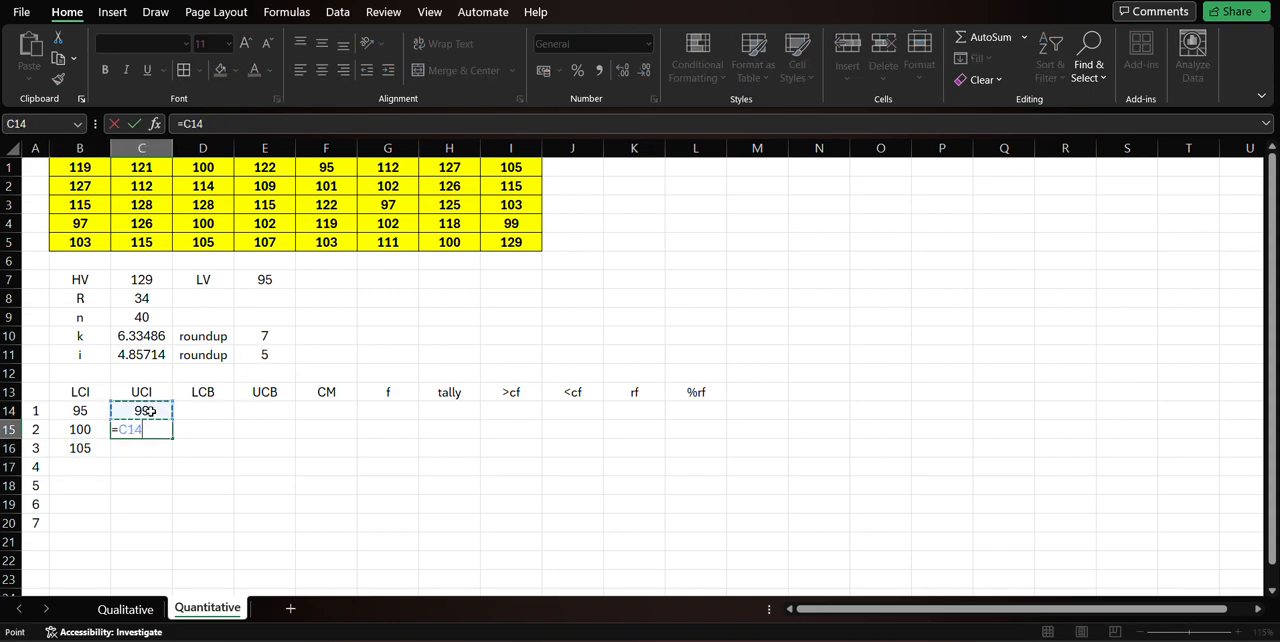
{"action": "type", "text": "+"}
{"action": "left_click", "coordinate": [288, 356]}
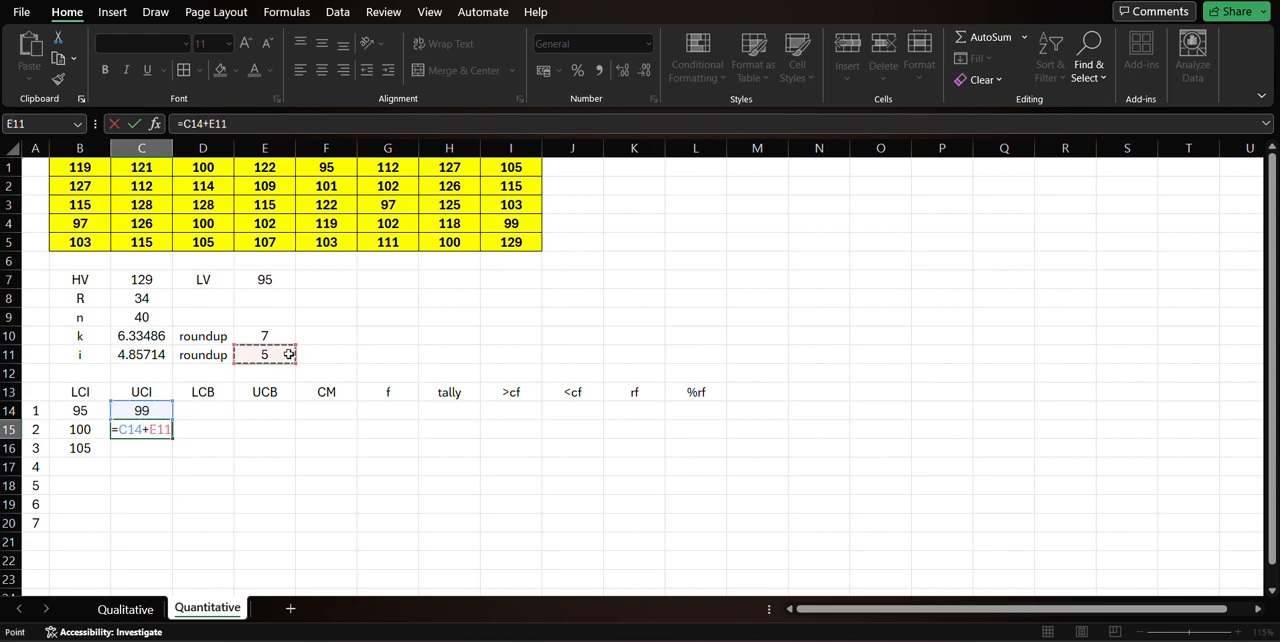
{"action": "key", "text": "Return"}
Calculate the third class's UCI in C16 by adding the rounded interval to the second UCI with =C15+E11.
{"action": "type", "text": "="}
{"action": "left_click", "coordinate": [156, 428]}
{"action": "type", "text": "+"}
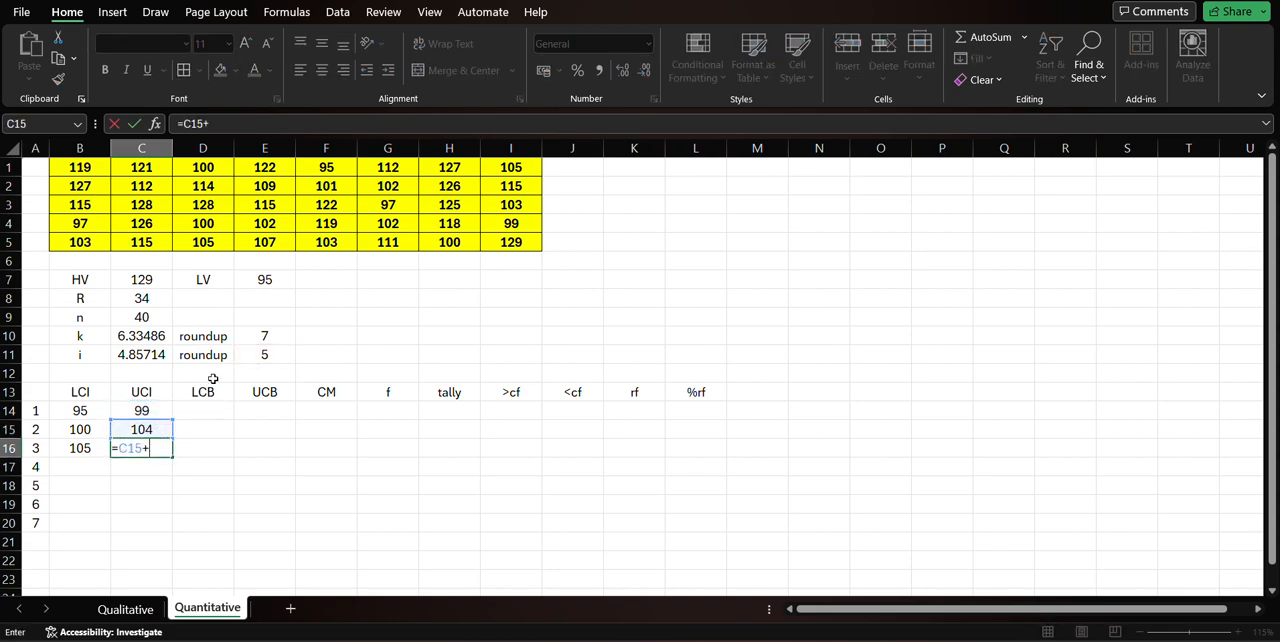
{"action": "left_click", "coordinate": [261, 354]}
{"action": "key", "text": "Return"}
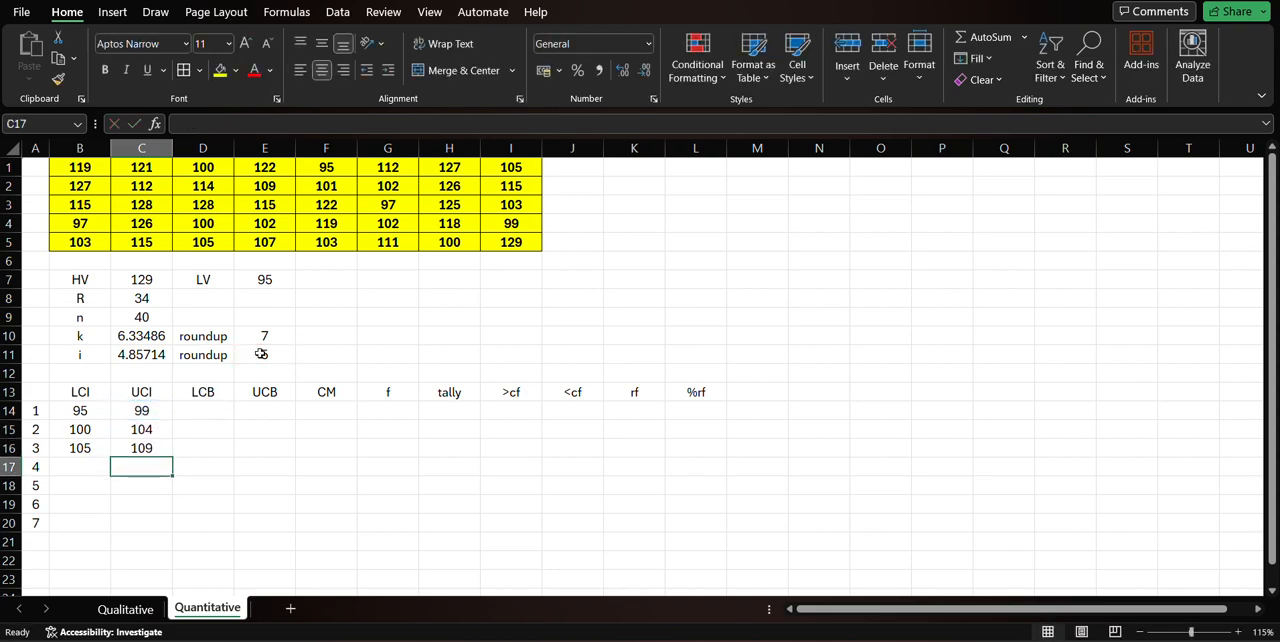
Make the interval reference absolute in B15 as =B14+$E$11 and fill the LCI formula down to B20.
{"action": "left_click", "coordinate": [99, 432]}
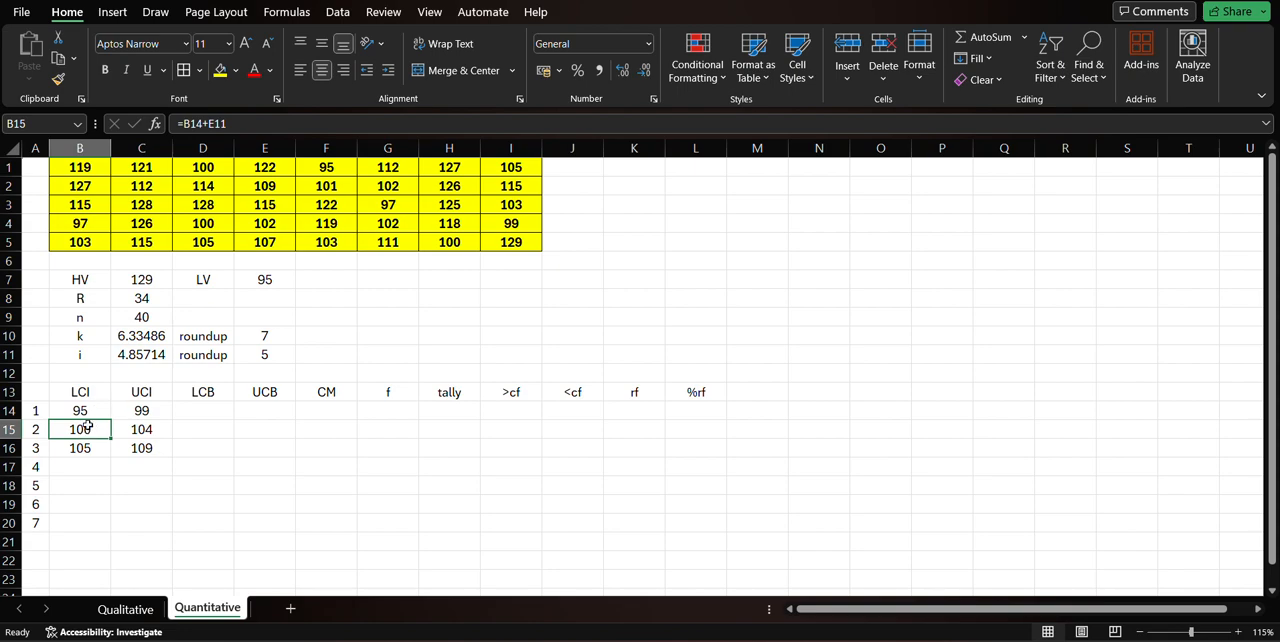
{"action": "double_click", "coordinate": [88, 426]}
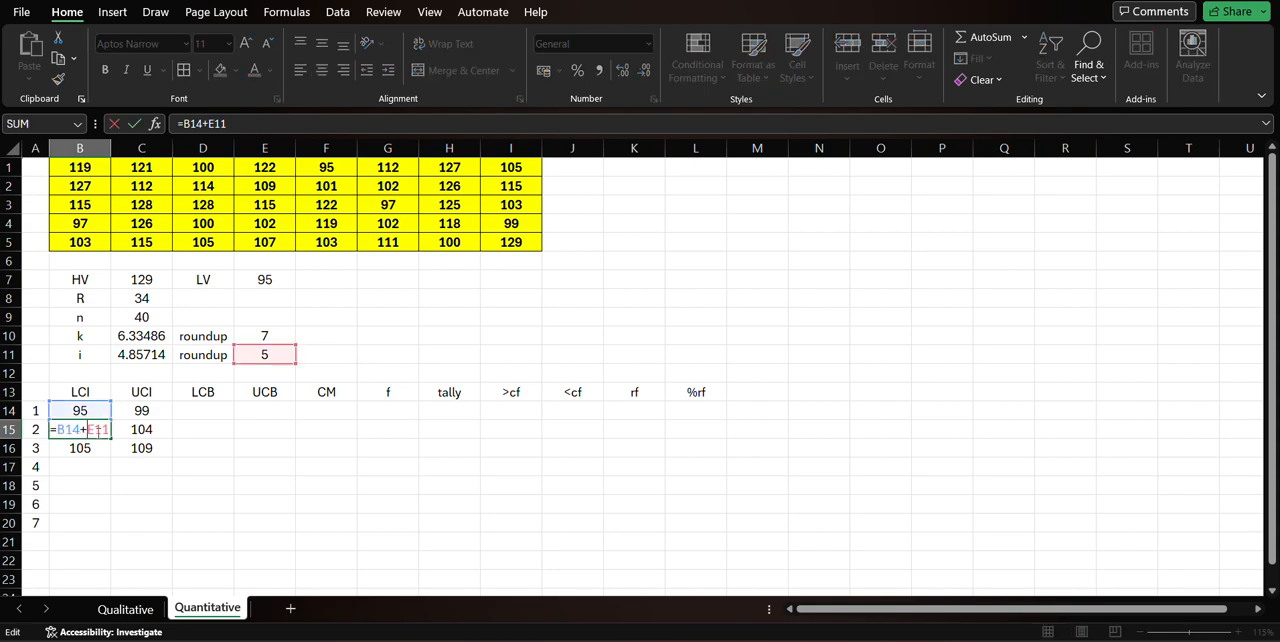
{"action": "key", "text": "F4"}
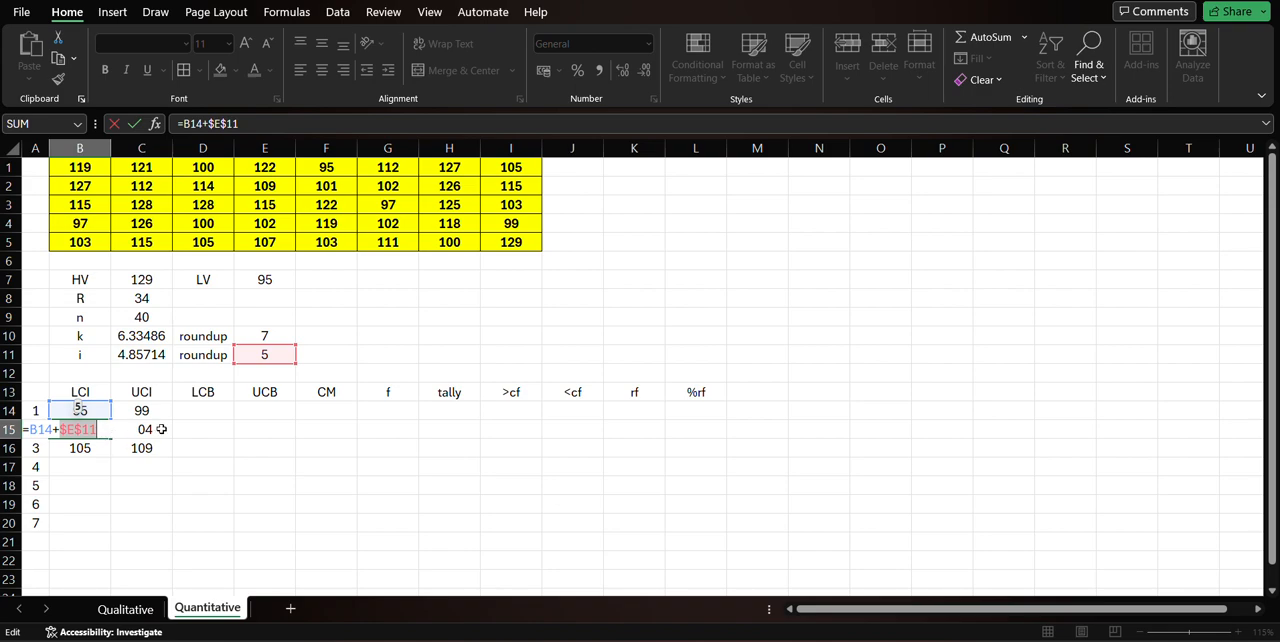
{"action": "key", "text": "Return"}
{"action": "left_click", "coordinate": [89, 429]}
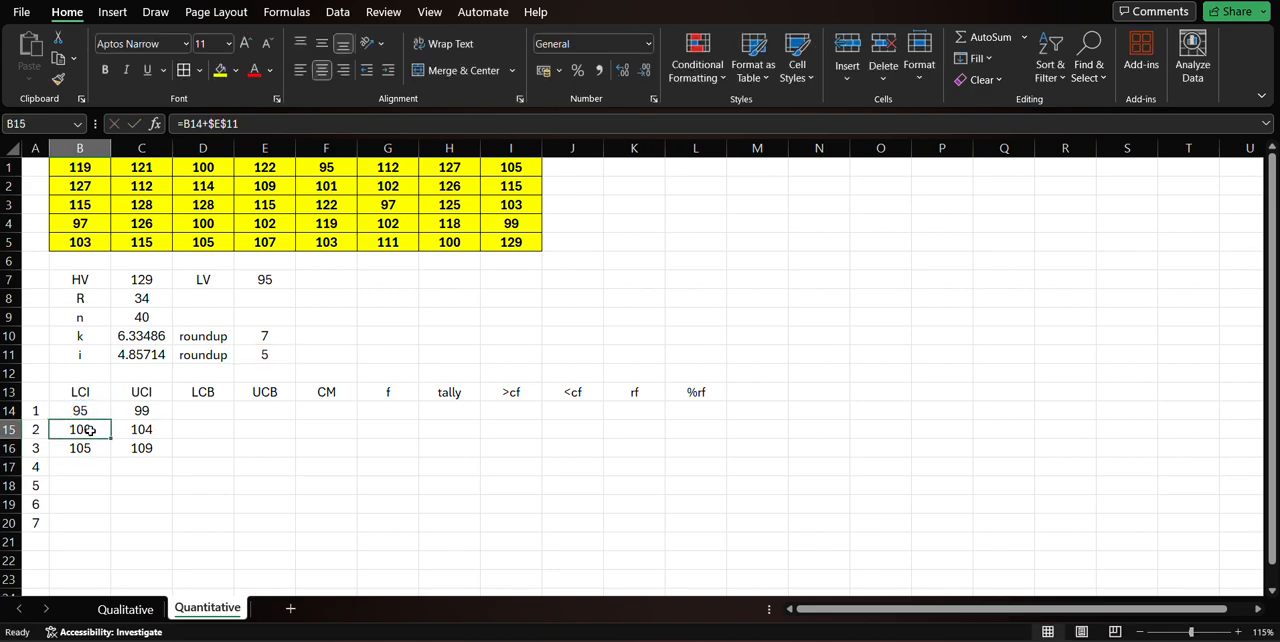
{"action": "left_click_drag", "start_coordinate": [113, 441], "coordinate": [106, 522]}
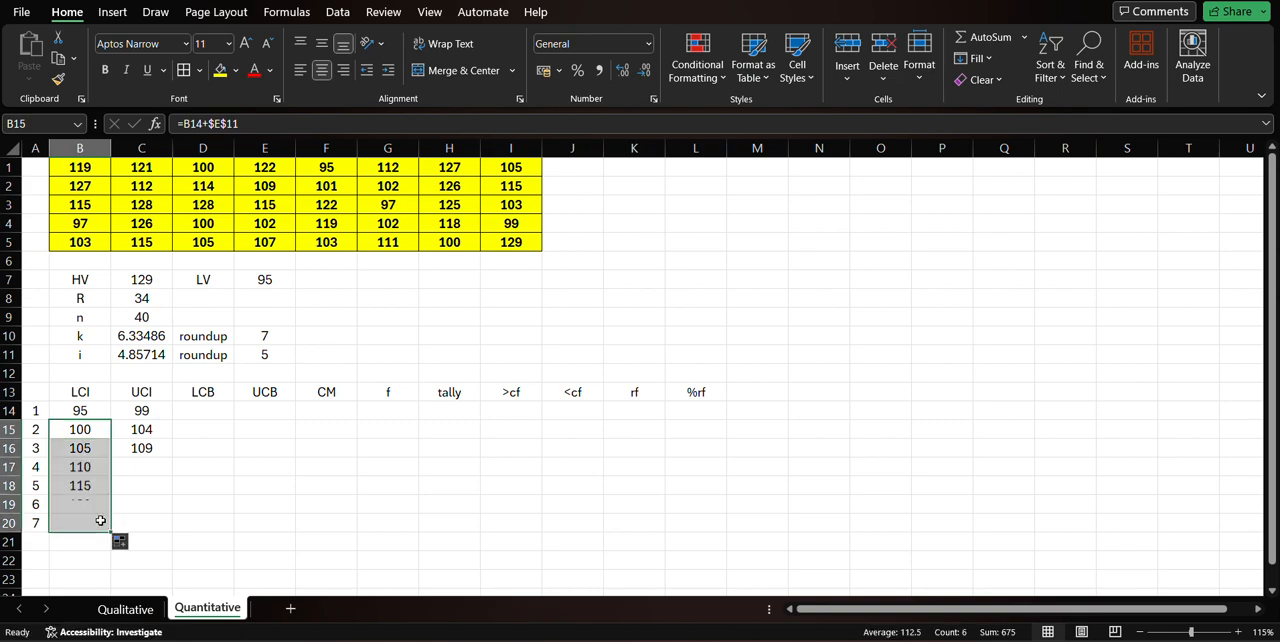
Inspect the cell references in the filled LCI formulas in B17, B18 and B19.
{"action": "double_click", "coordinate": [86, 467]}
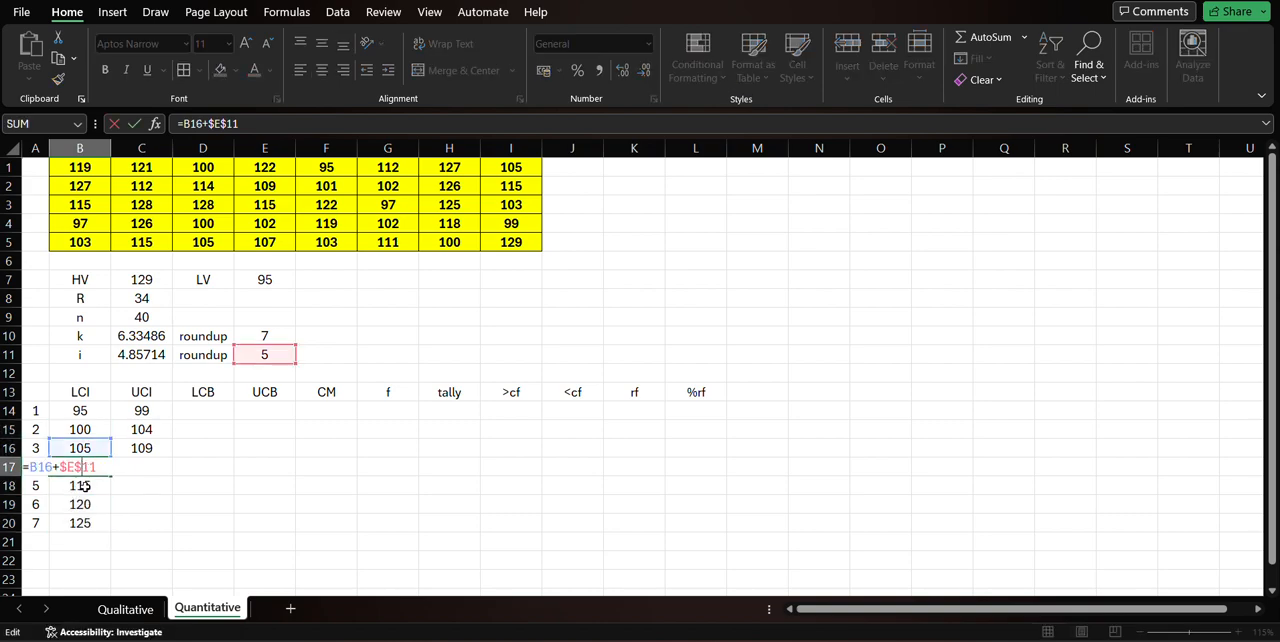
{"action": "double_click", "coordinate": [86, 486]}
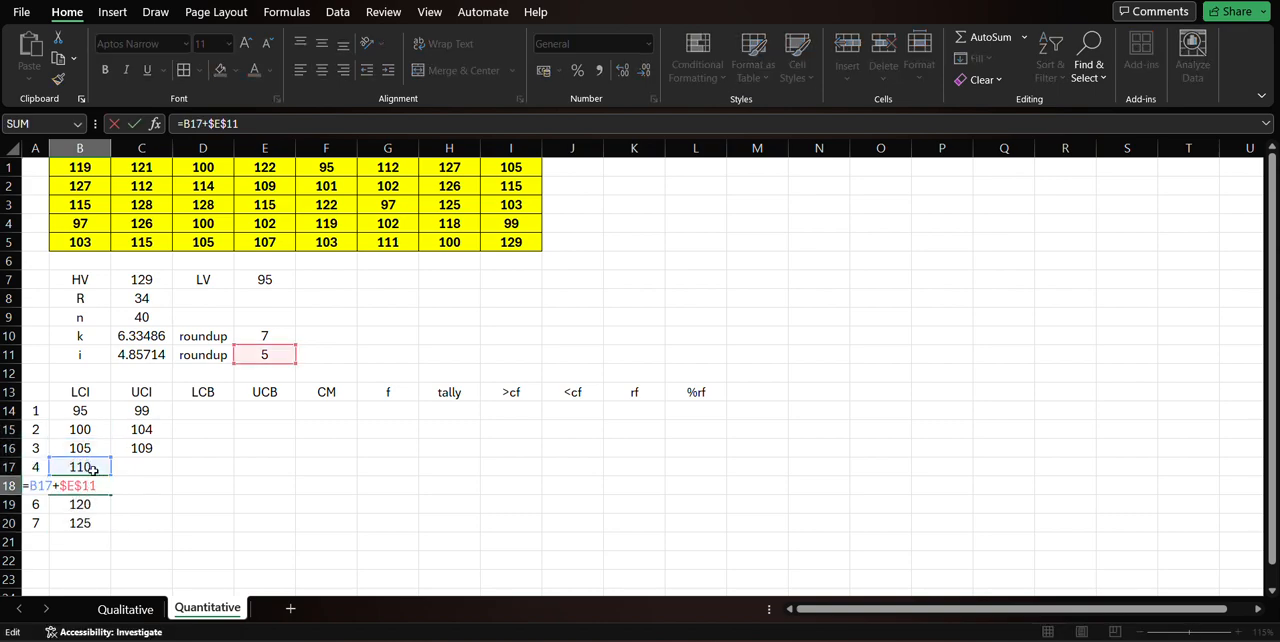
{"action": "double_click", "coordinate": [98, 505]}
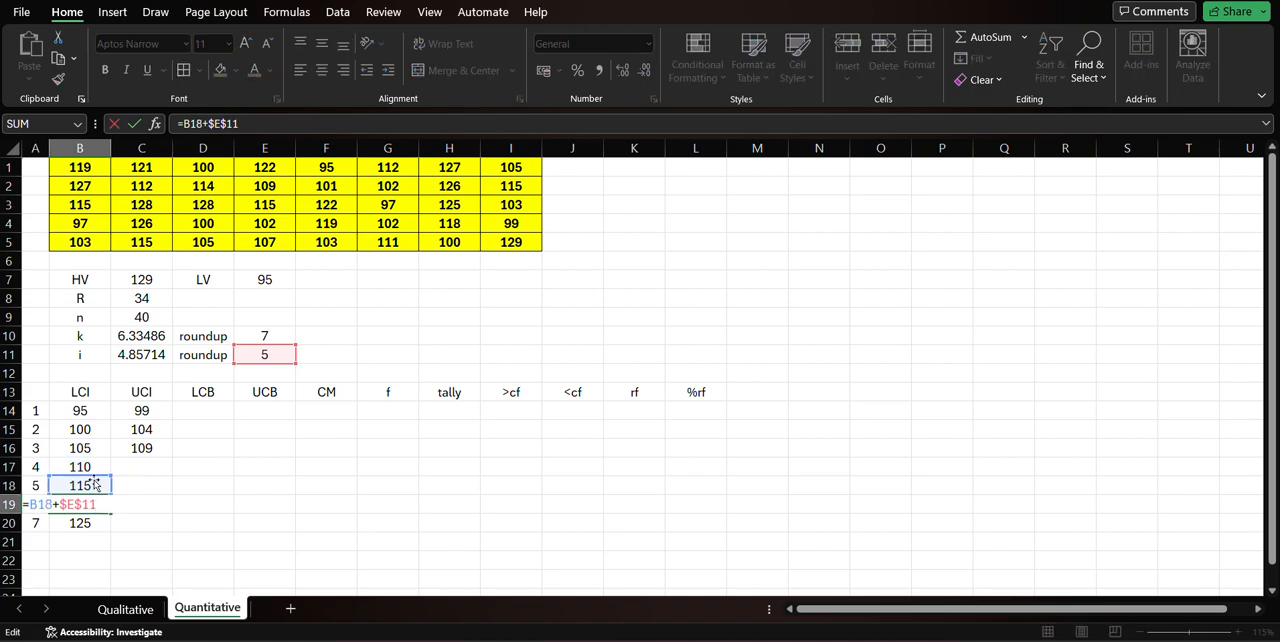
{"action": "left_click", "coordinate": [171, 485]}
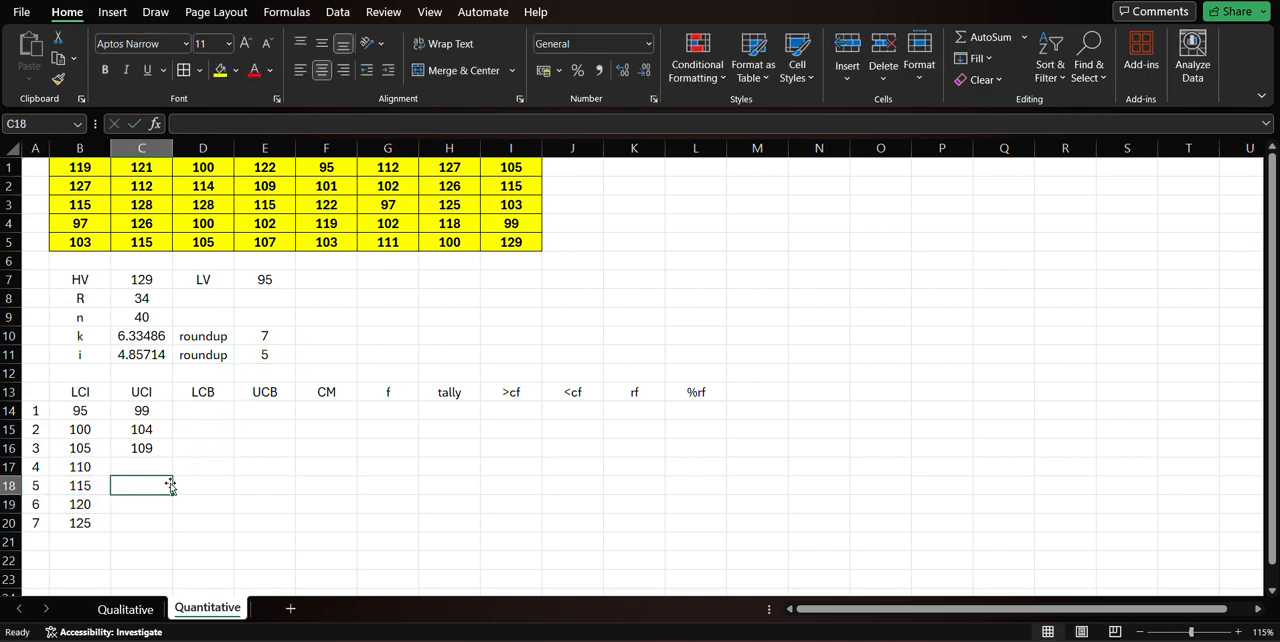
Make the interval reference absolute in C15 as =C14+$E$11 and fill the UCI formula down to C20.
{"action": "left_click", "coordinate": [157, 427]}
{"action": "double_click", "coordinate": [157, 427]}
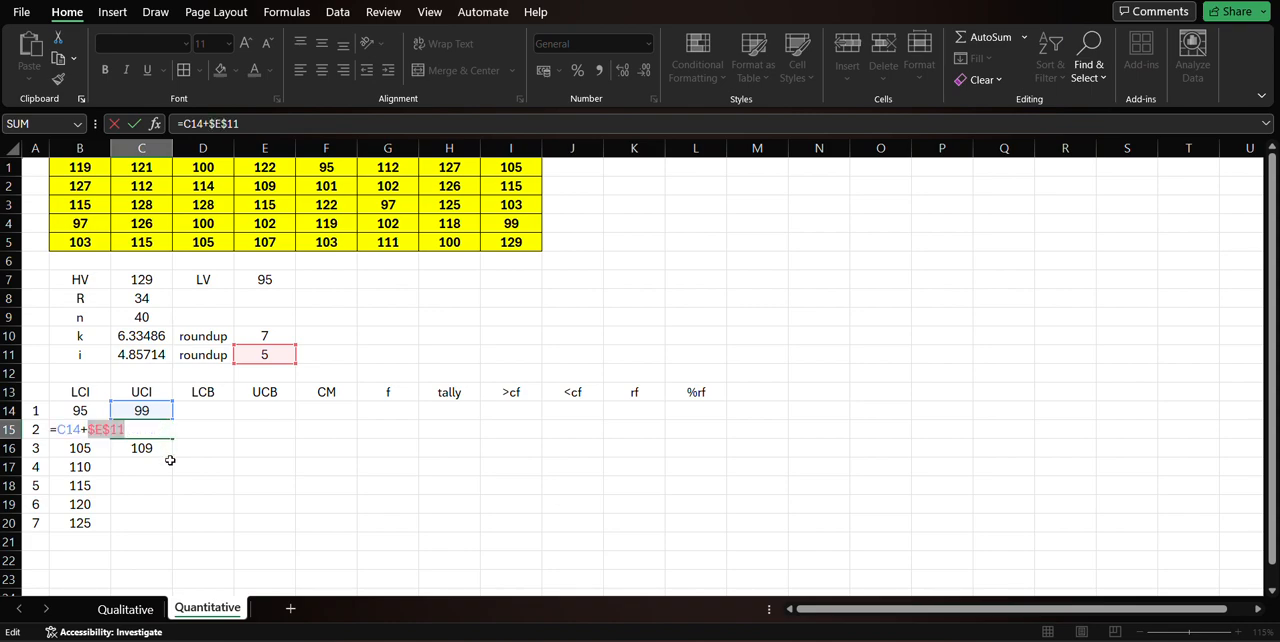
{"action": "key", "text": "Return"}
{"action": "left_click", "coordinate": [162, 432]}
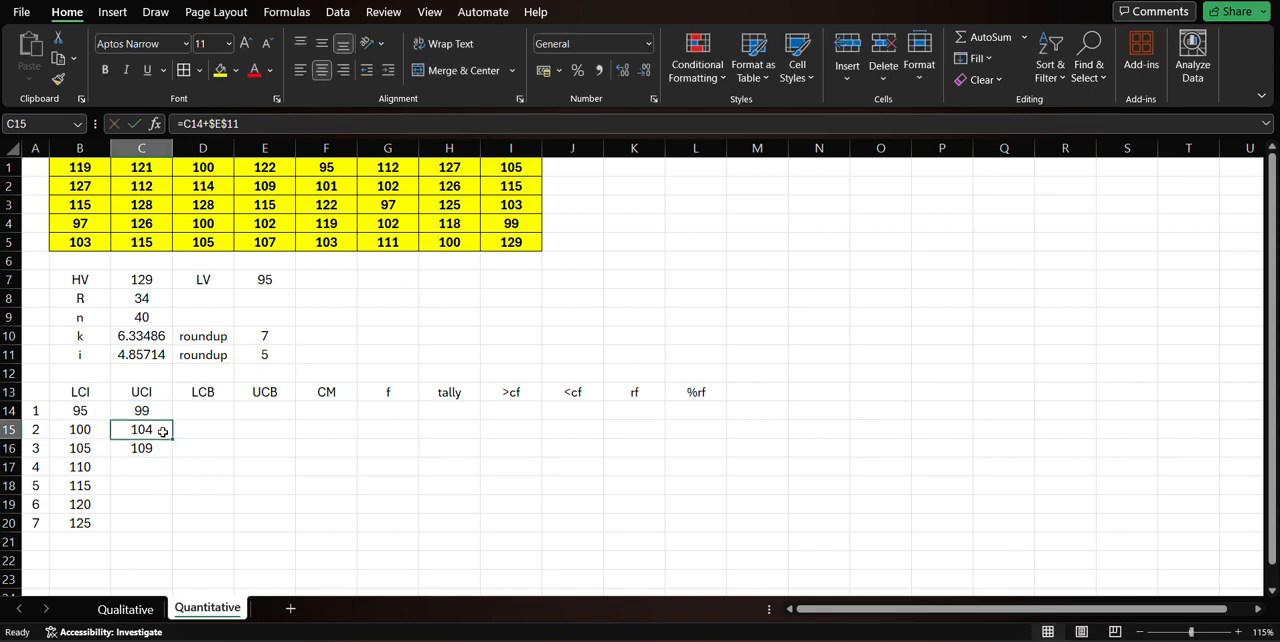
{"action": "left_click_drag", "start_coordinate": [172, 438], "coordinate": [176, 530]}
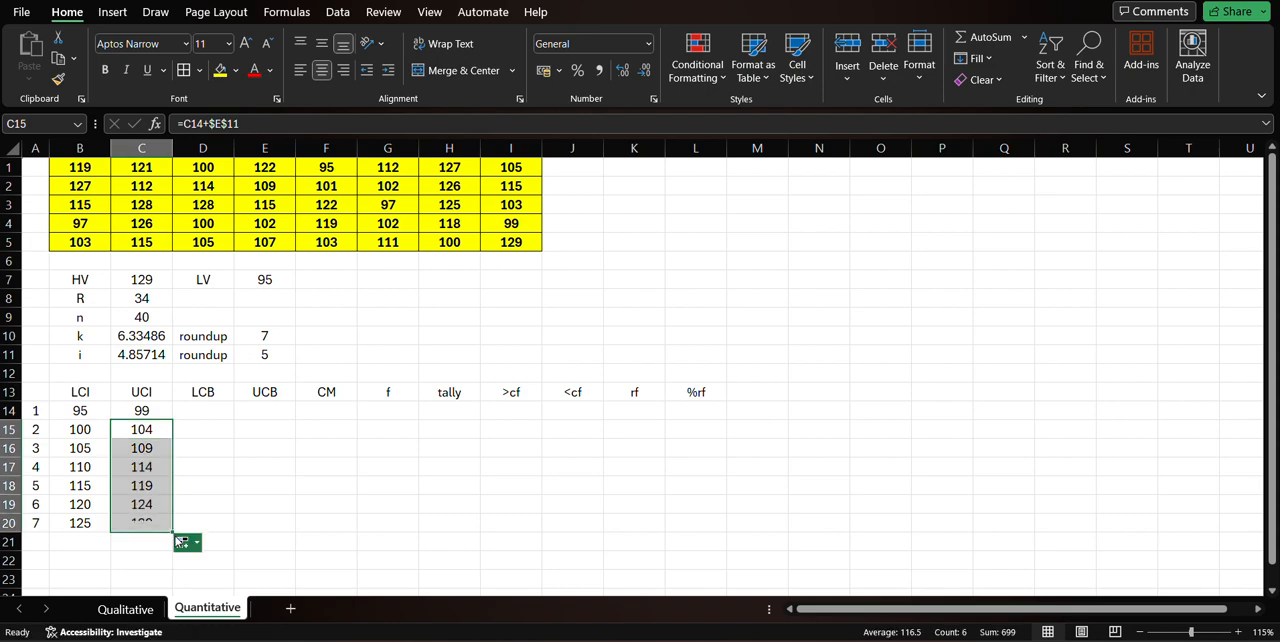
Compare the class limits in B14:C20 with the data in B1:I5 and its lowest and highest values.
{"action": "left_click", "coordinate": [266, 481]}
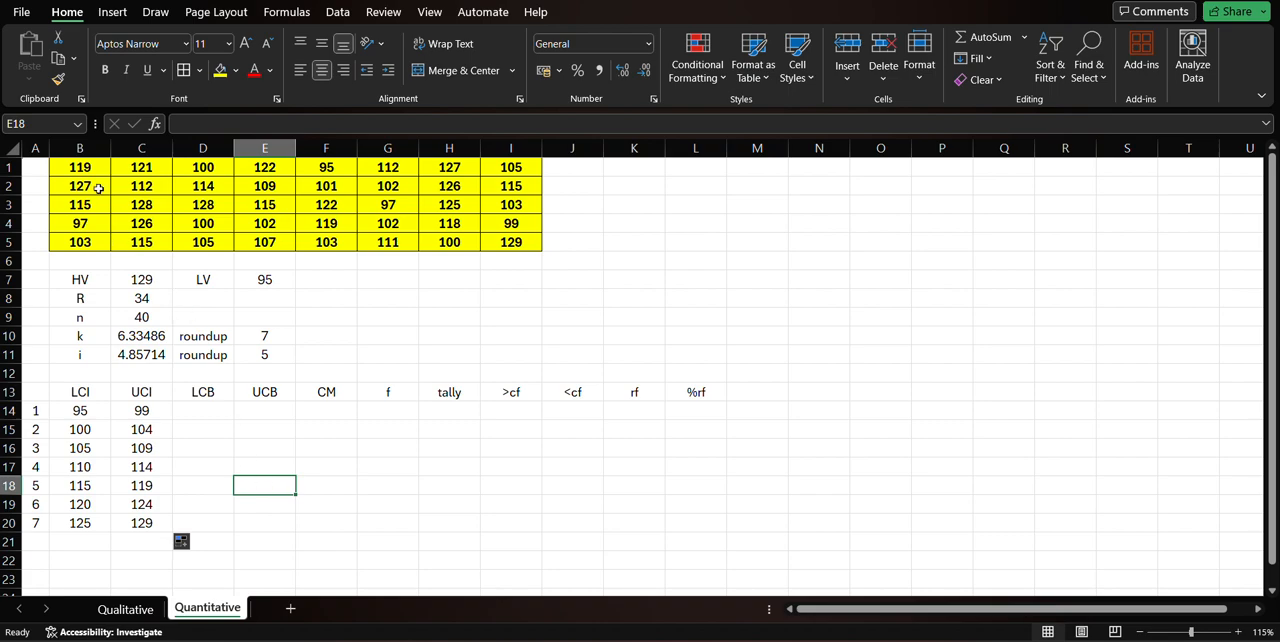
{"action": "left_click_drag", "start_coordinate": [92, 170], "coordinate": [510, 243]}
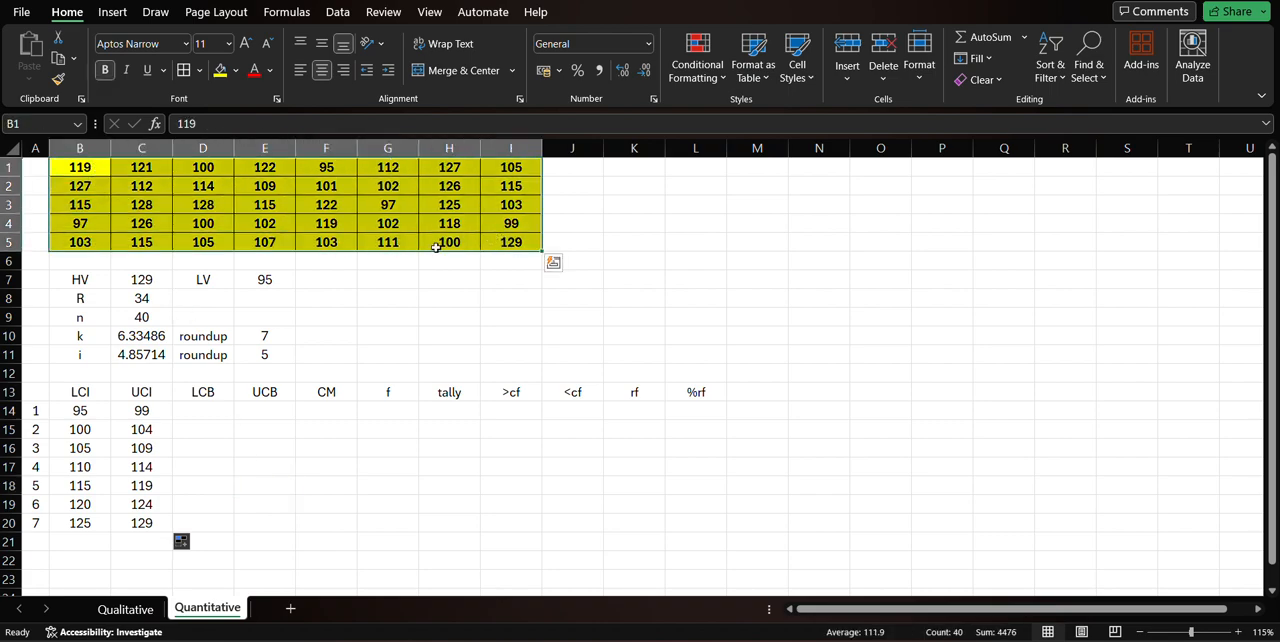
{"action": "left_click", "coordinate": [264, 278]}
{"action": "left_click", "coordinate": [146, 279]}
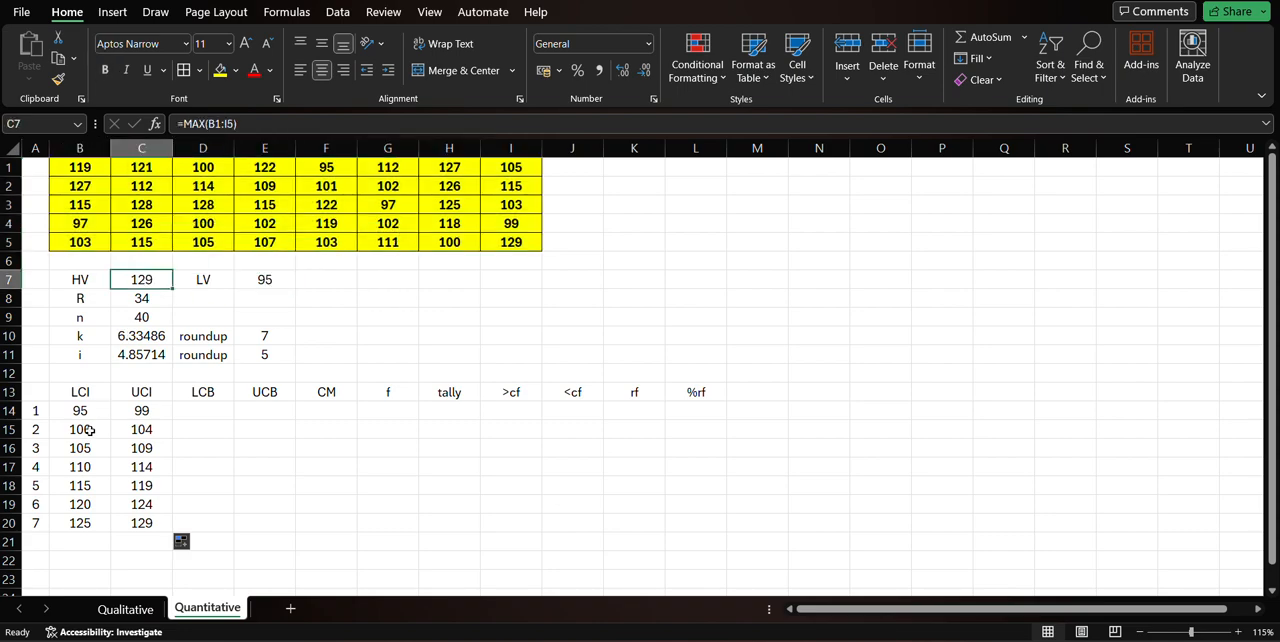
{"action": "left_click_drag", "start_coordinate": [87, 411], "coordinate": [131, 514]}
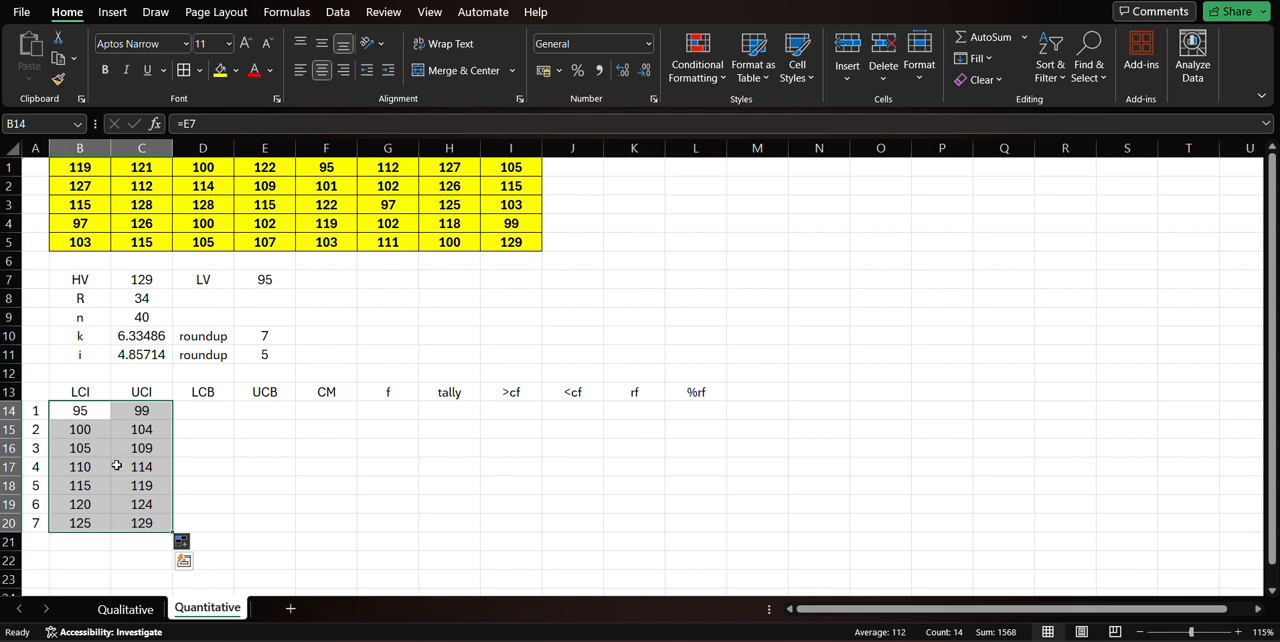
{"action": "left_click", "coordinate": [139, 522]}
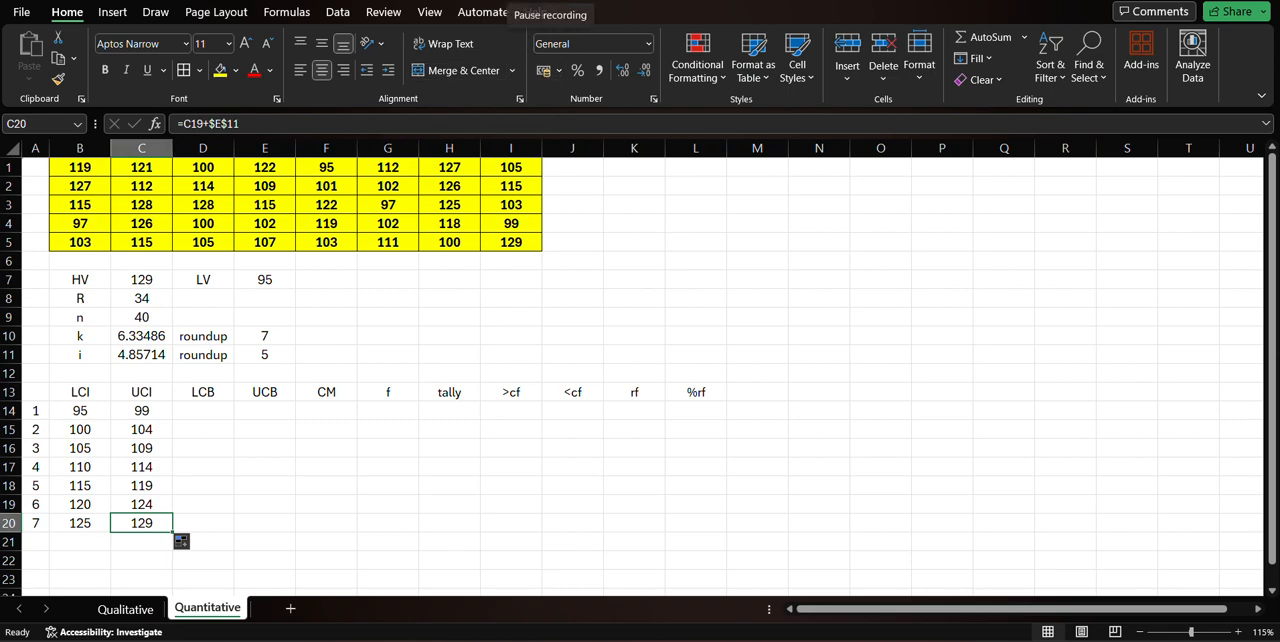
{"action": "left_click", "coordinate": [265, 466]}
Calculate the first class's LCB in D14 by subtracting 0.5 from its LCI with =B14-0.5.
{"action": "left_click", "coordinate": [210, 410]}
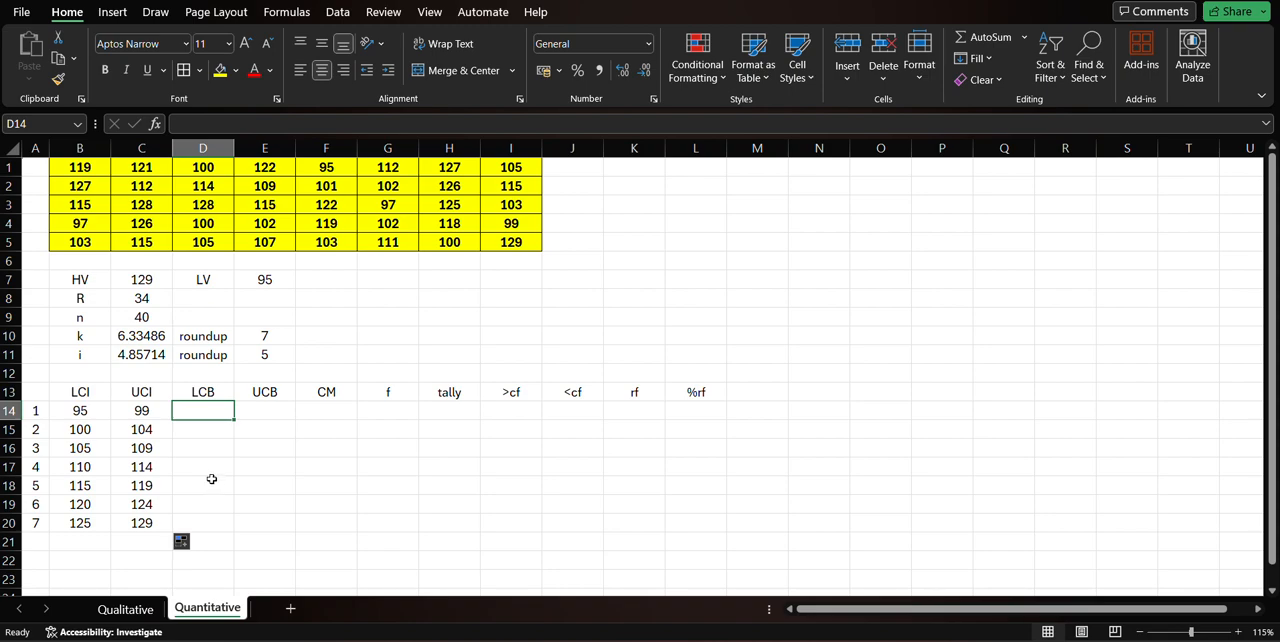
{"action": "type", "text": "="}
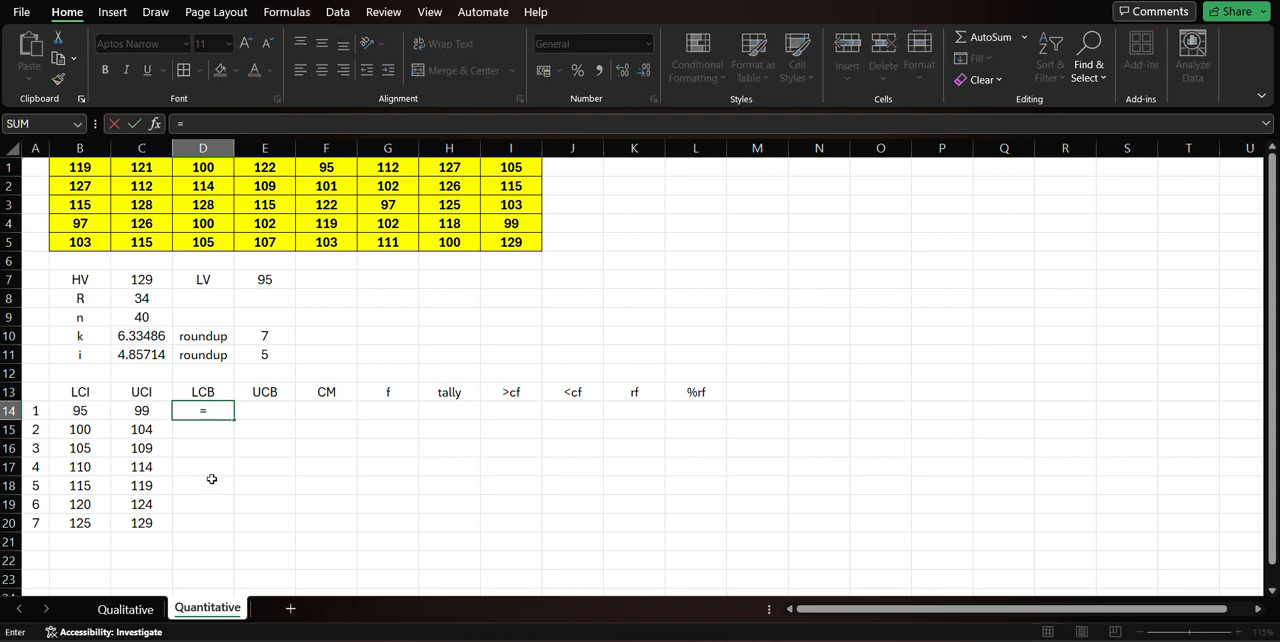
{"action": "left_click", "coordinate": [89, 410]}
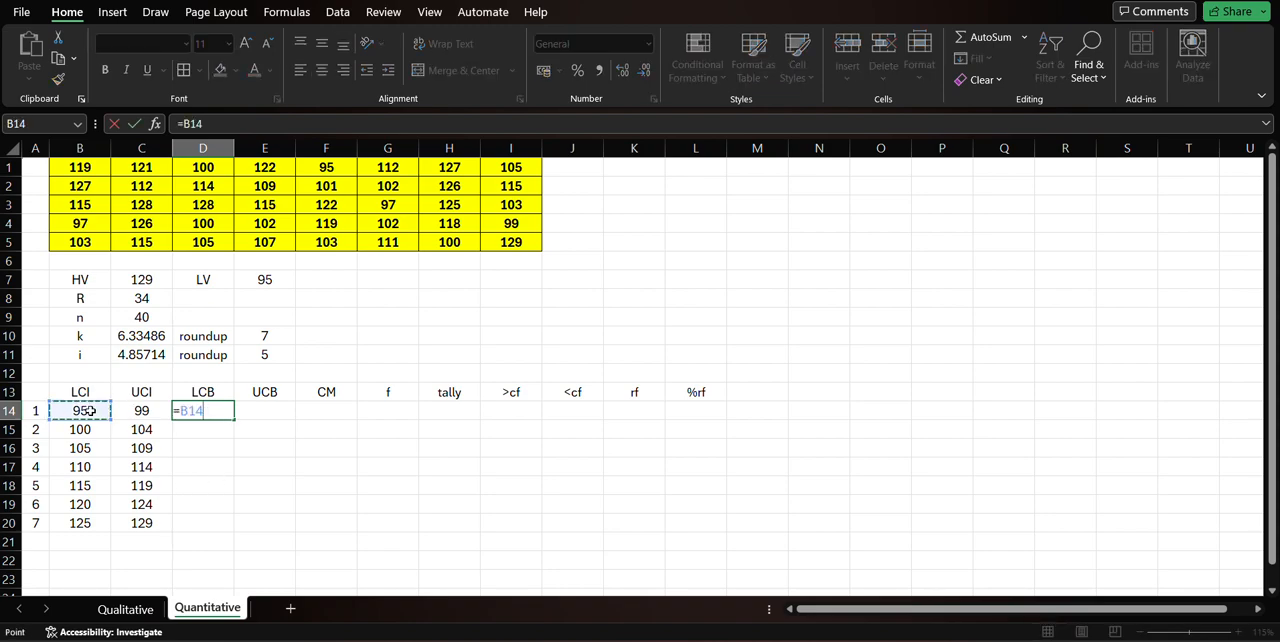
{"action": "type", "text": "0.5"}
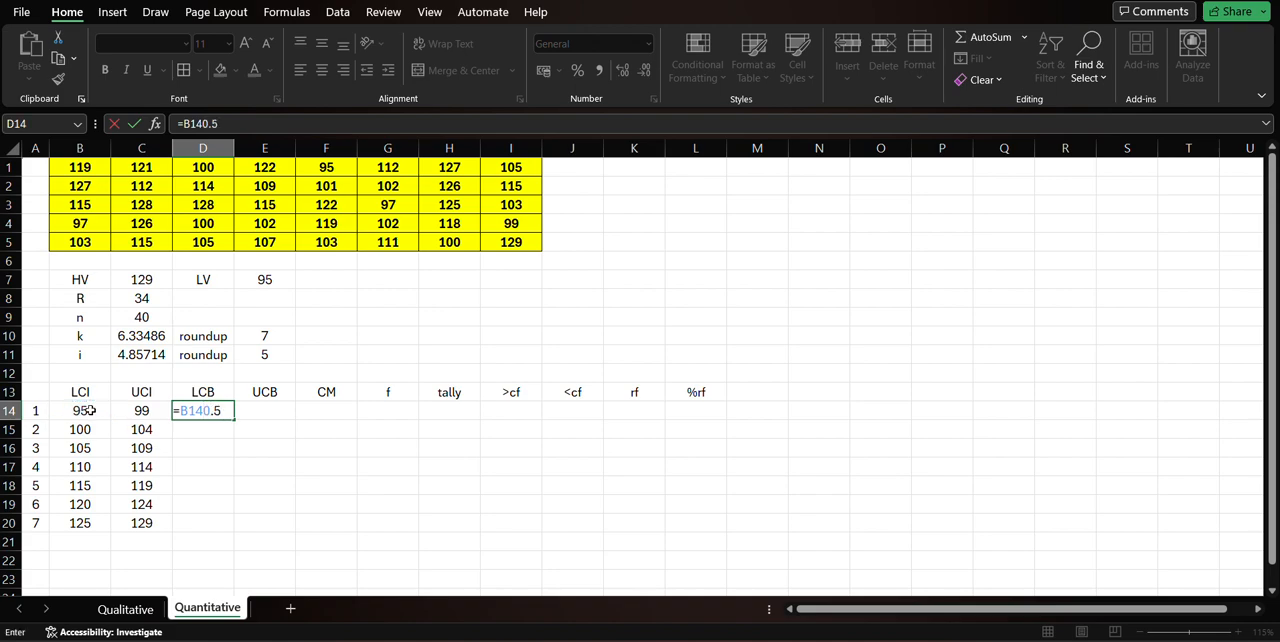
{"action": "key", "text": "Return"}
{"action": "key", "text": "Up"}
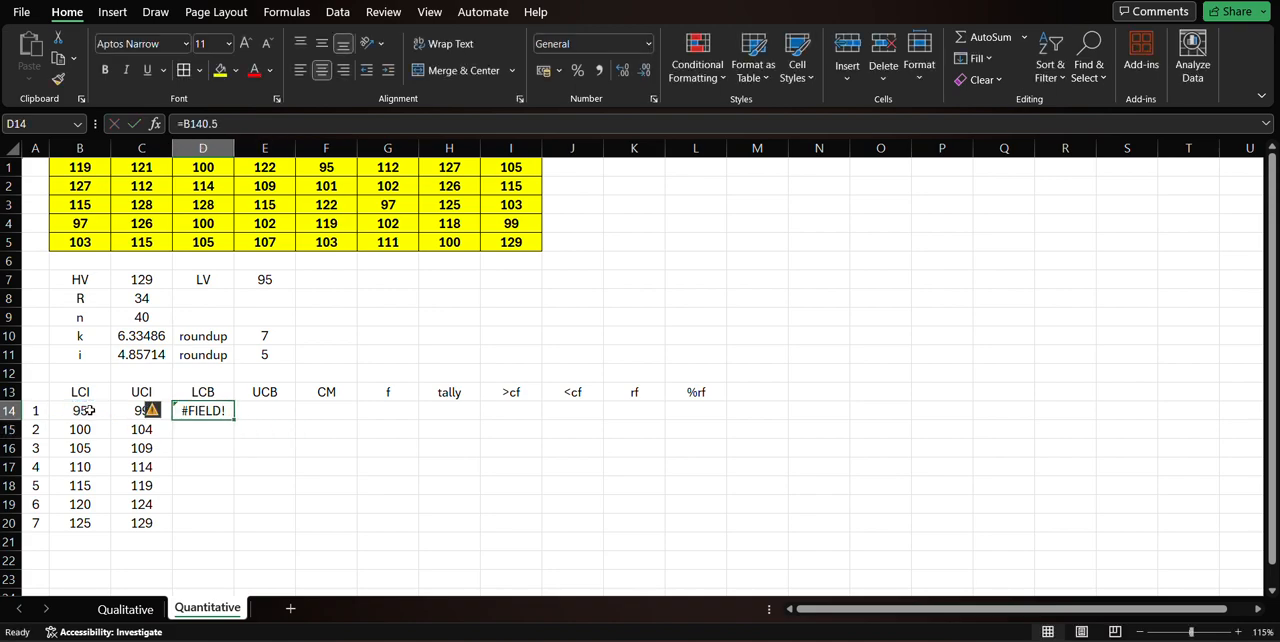
{"action": "left_click", "coordinate": [199, 123]}
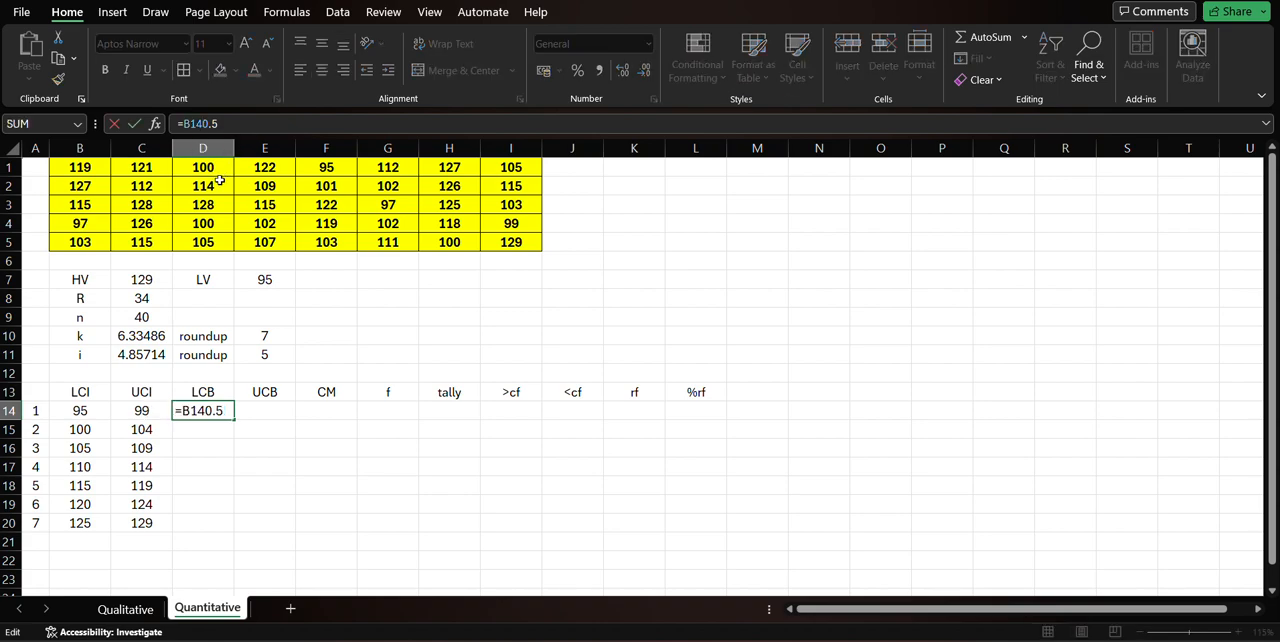
{"action": "type", "text": "-"}
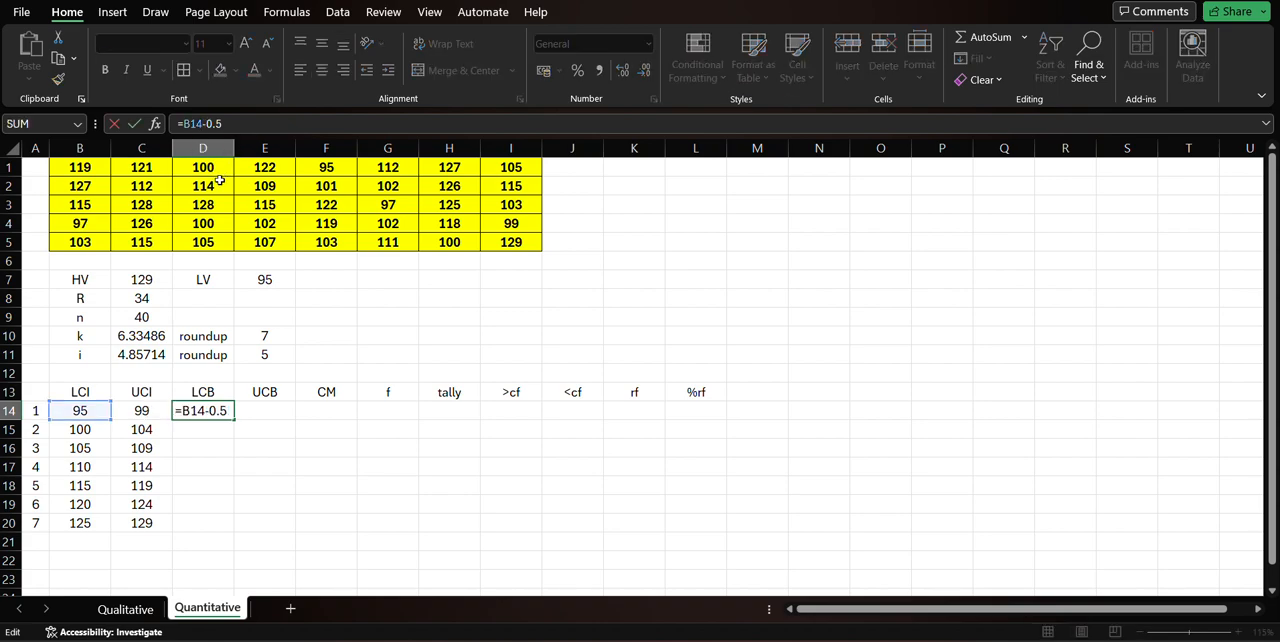
{"action": "key", "text": "Return"}
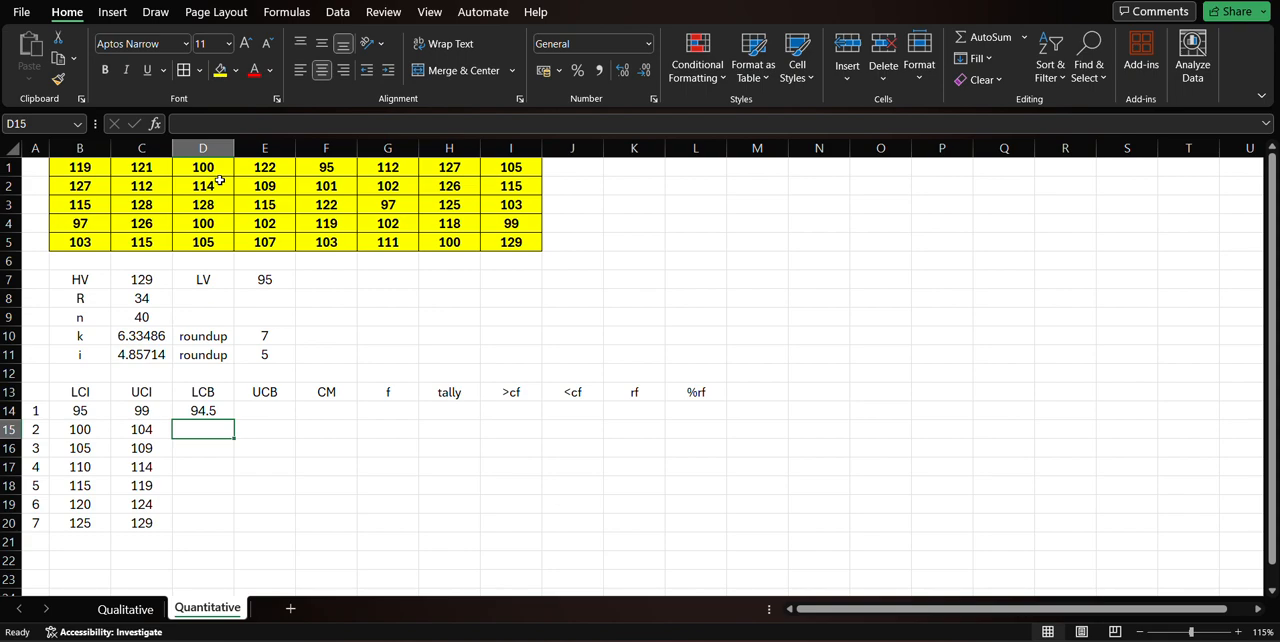
Calculate the first class's UCB in E14 by adding 0.5 to its UCI with =C14+0.5.
{"action": "key", "text": "Right"}
{"action": "key", "text": "Up"}
{"action": "type", "text": "="}
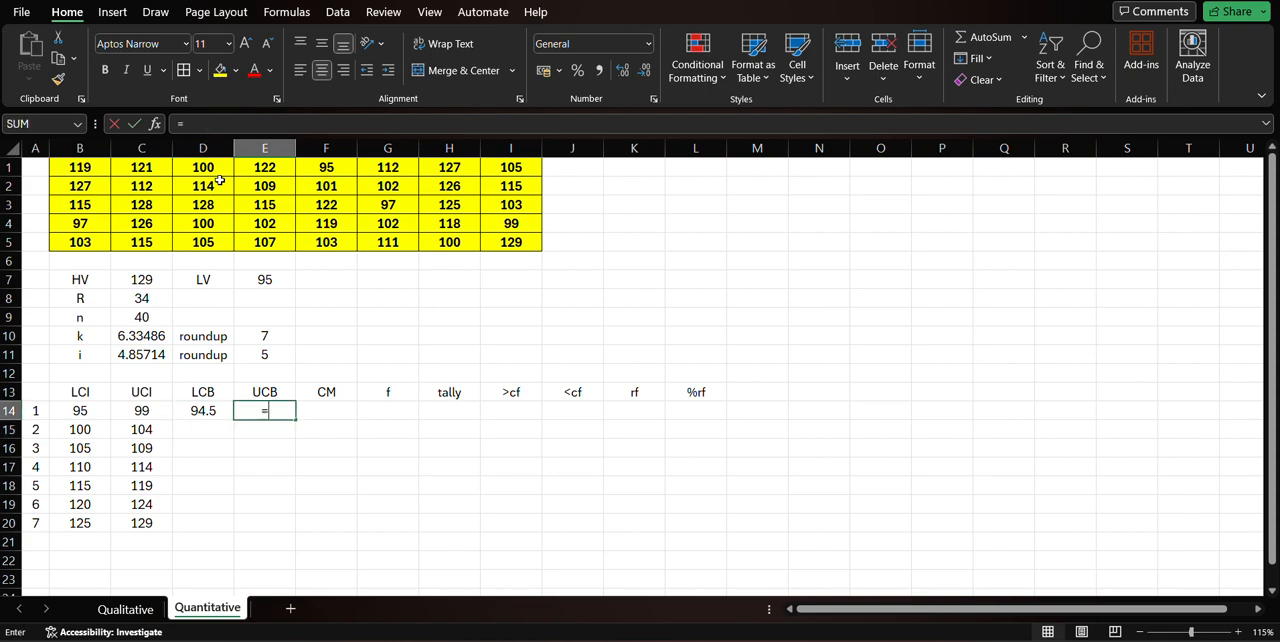
{"action": "left_click", "coordinate": [141, 410]}
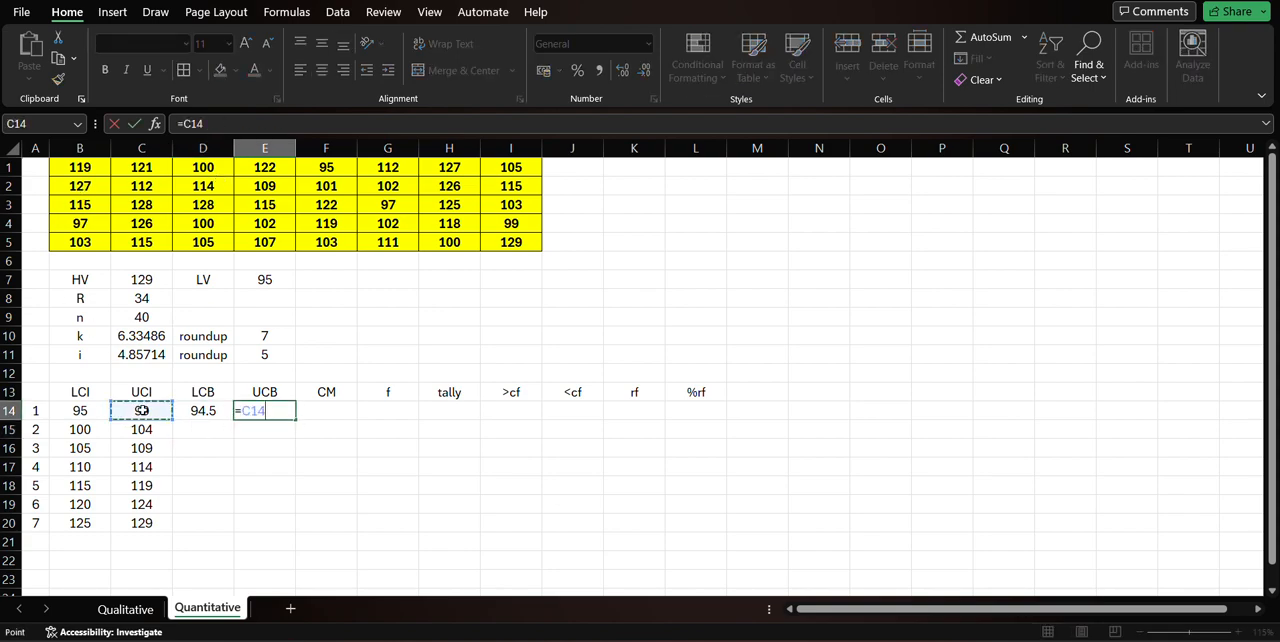
{"action": "type", "text": "+0.5"}
{"action": "key", "text": "Return"}
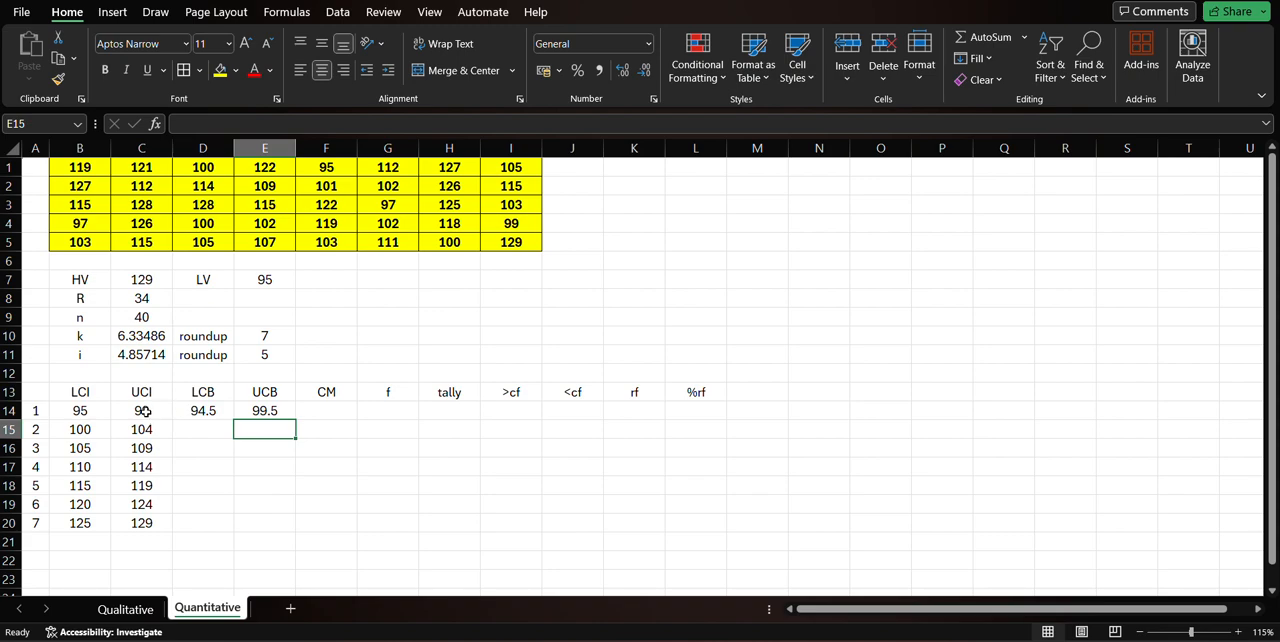
{"action": "left_click", "coordinate": [222, 413]}
{"action": "left_click", "coordinate": [251, 409]}
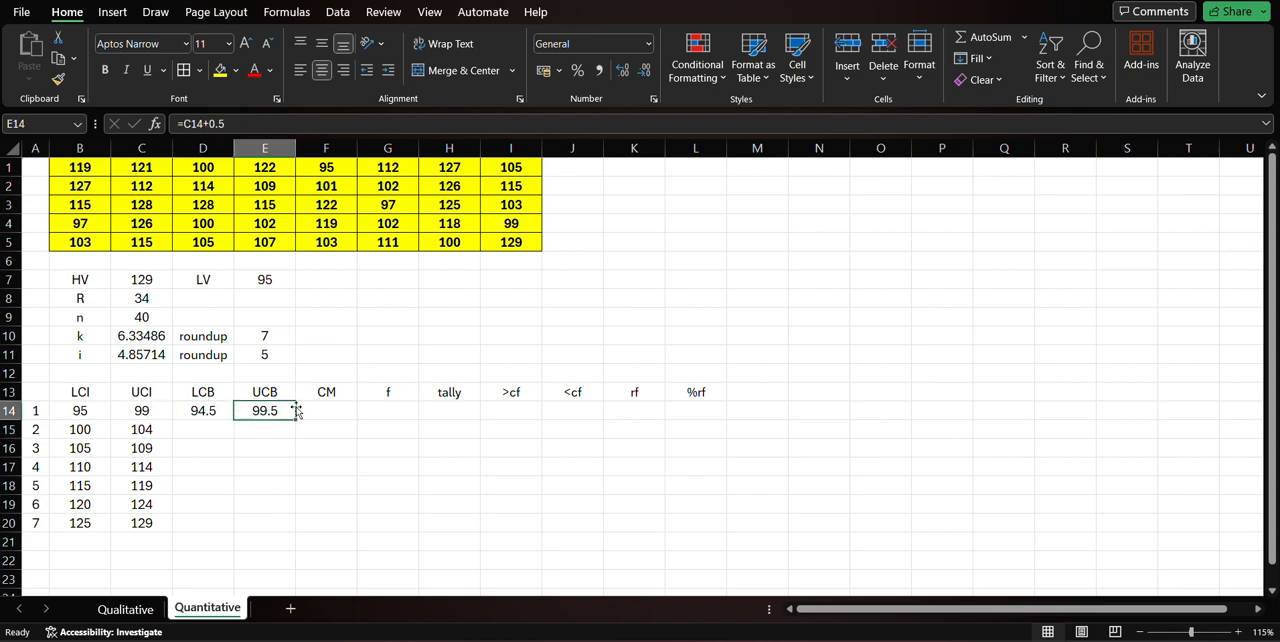
Fill the LCB and UCB formulas from D14:E14 down to row 20 and compare the boundaries with the class limits.
{"action": "left_click", "coordinate": [218, 417]}
{"action": "left_click", "coordinate": [280, 416], "text": "shift"}
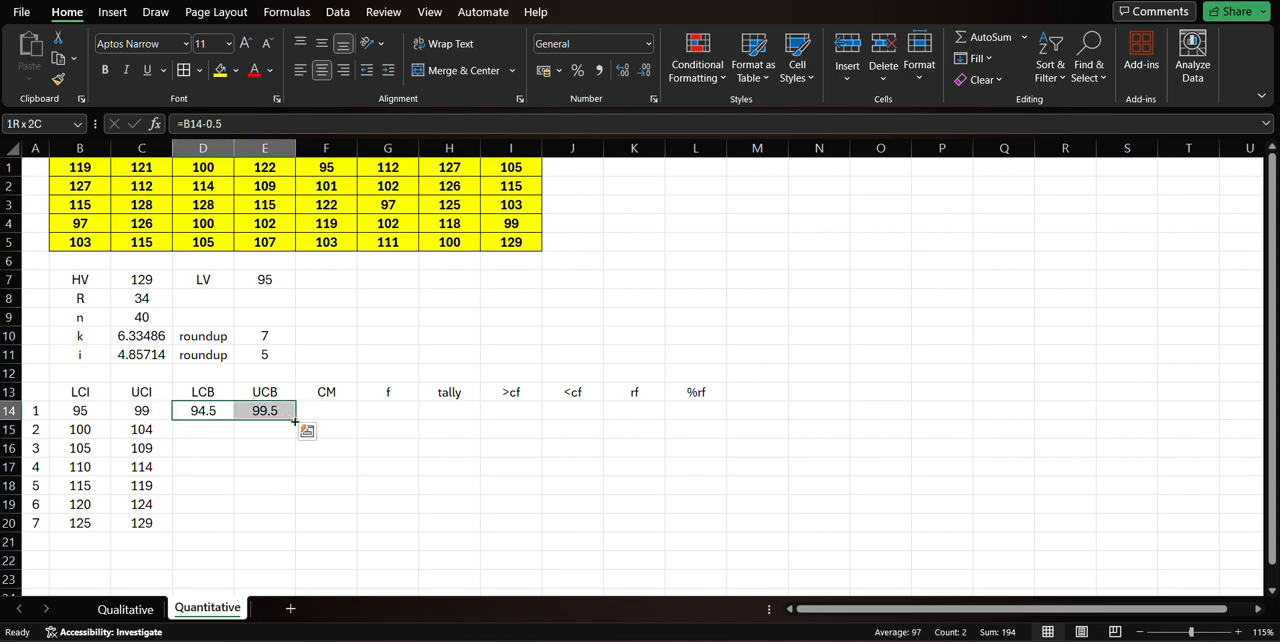
{"action": "left_click_drag", "start_coordinate": [295, 422], "coordinate": [297, 530]}
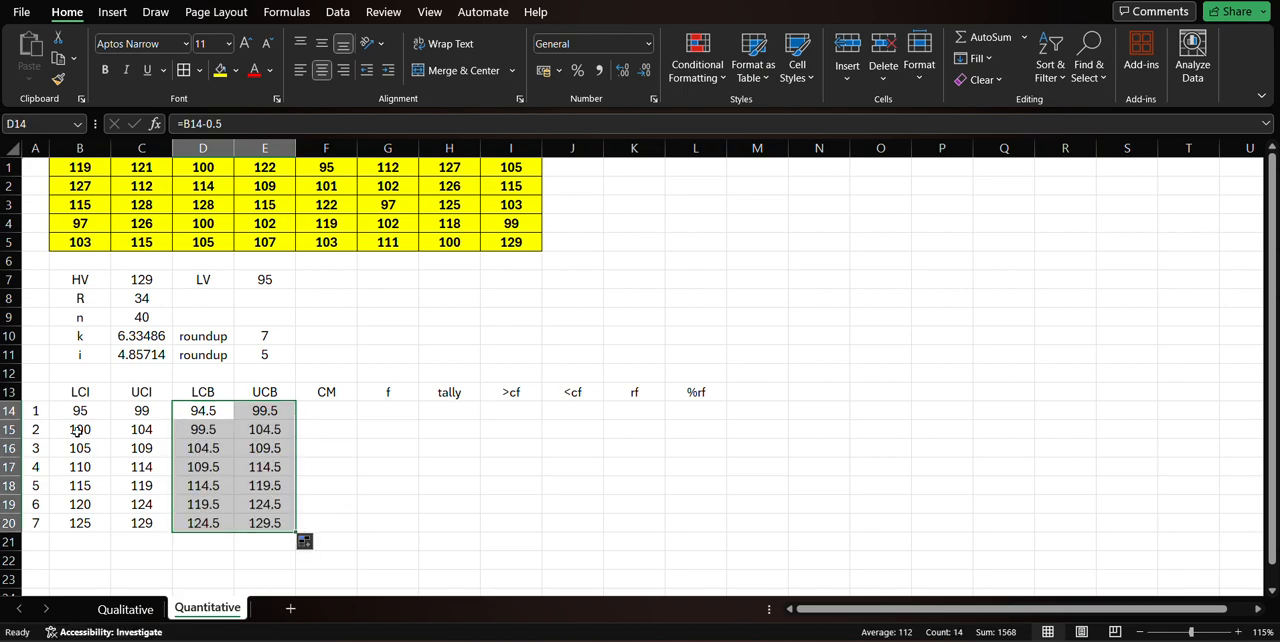
{"action": "left_click", "coordinate": [89, 412]}
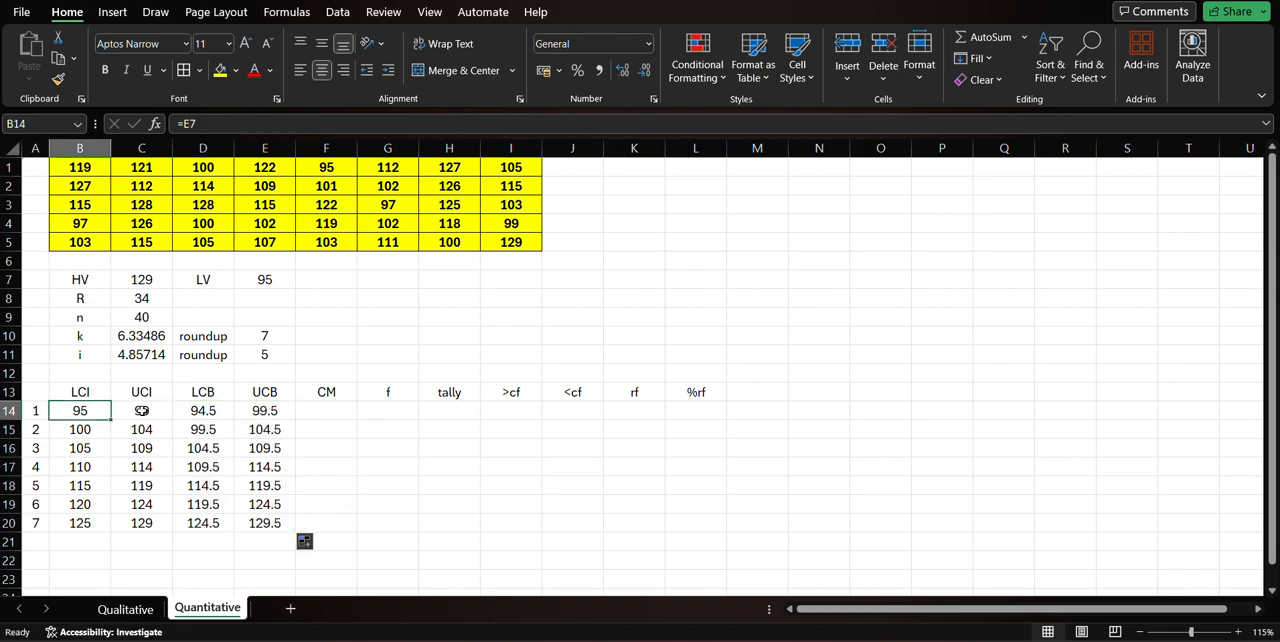
{"action": "left_click", "coordinate": [155, 410]}
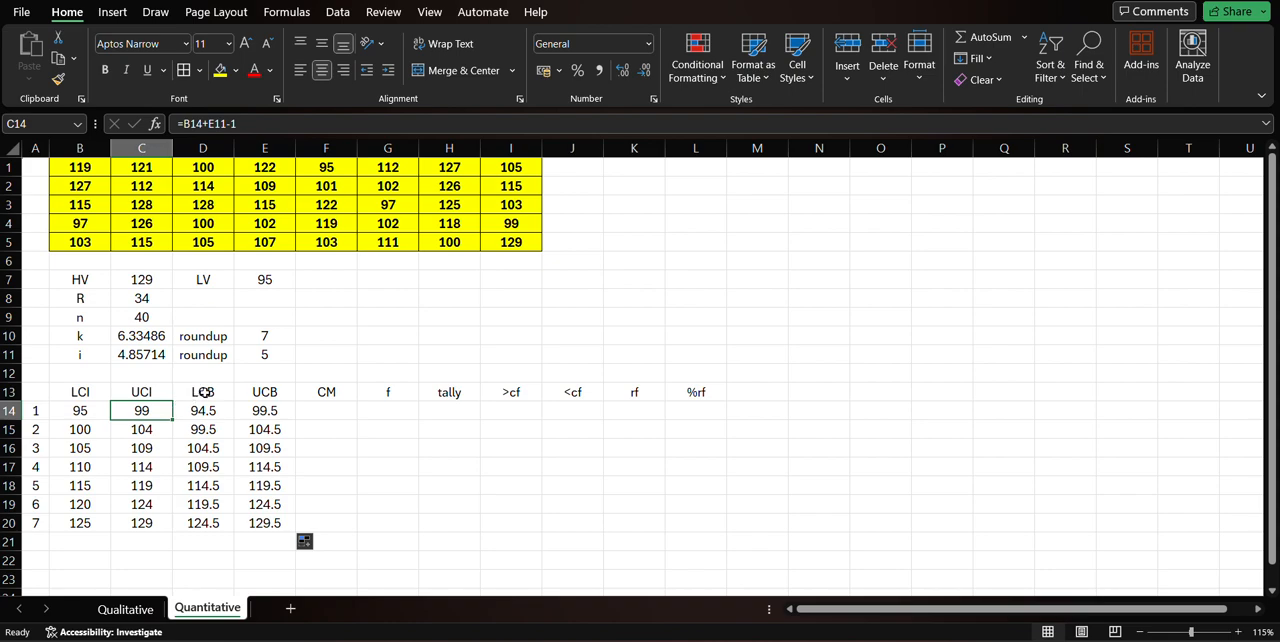
{"action": "left_click_drag", "start_coordinate": [200, 394], "coordinate": [247, 523]}
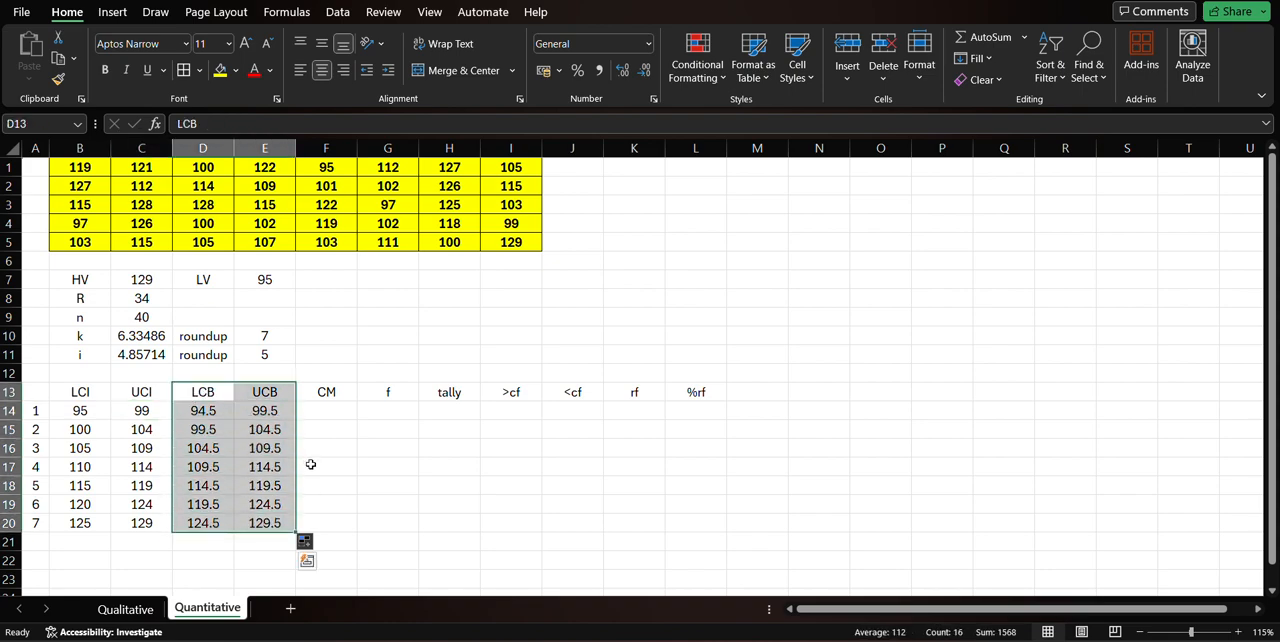
Calculate the first class's CM in F14 as the average of its LCI and UCI with =(B14+C14)/2.
{"action": "left_click", "coordinate": [345, 413]}
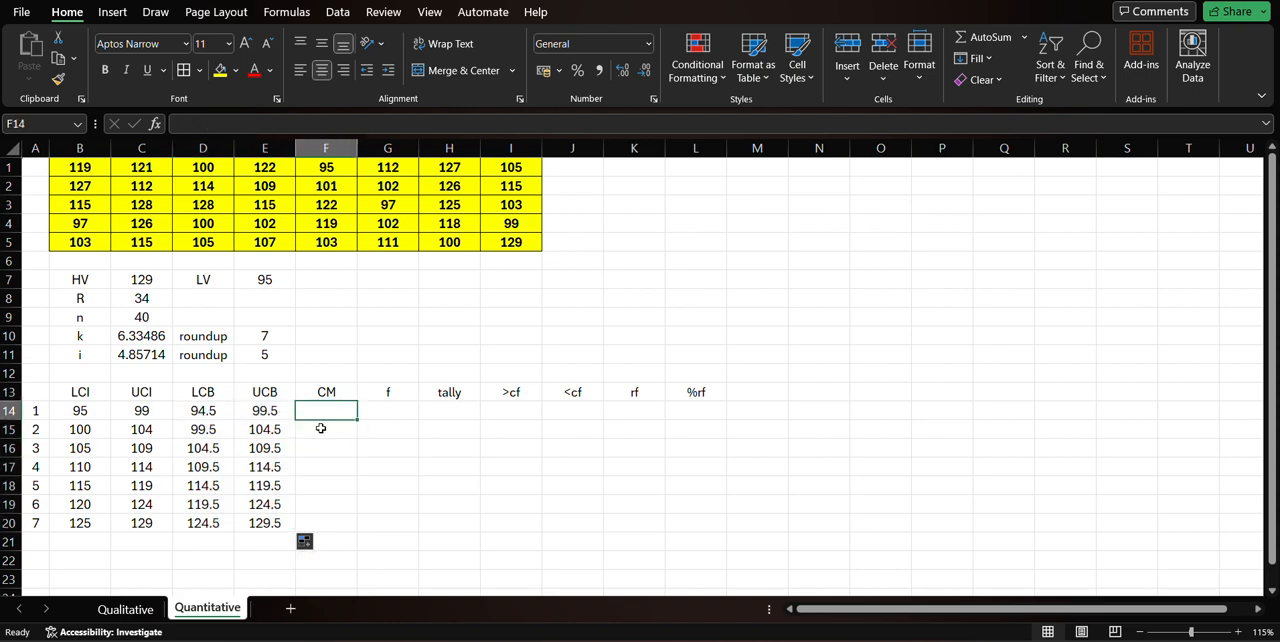
{"action": "left_click_drag", "start_coordinate": [102, 413], "coordinate": [130, 412]}
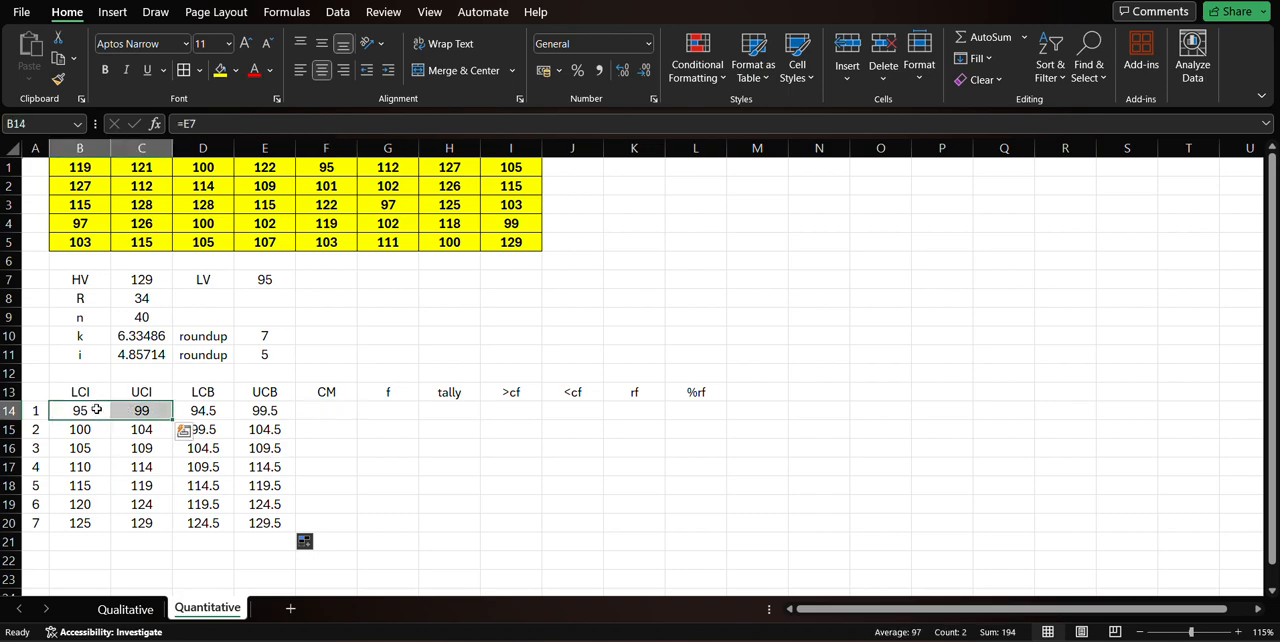
{"action": "left_click_drag", "start_coordinate": [340, 390], "coordinate": [343, 531]}
{"action": "left_click", "coordinate": [334, 408]}
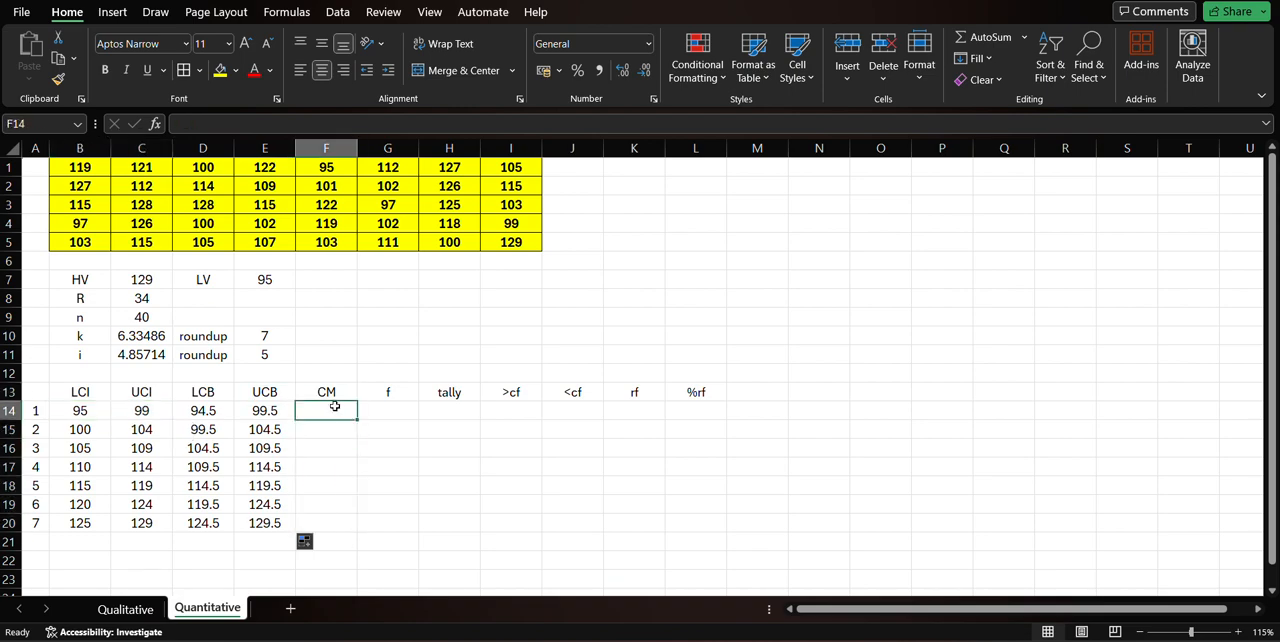
{"action": "type", "text": "=("}
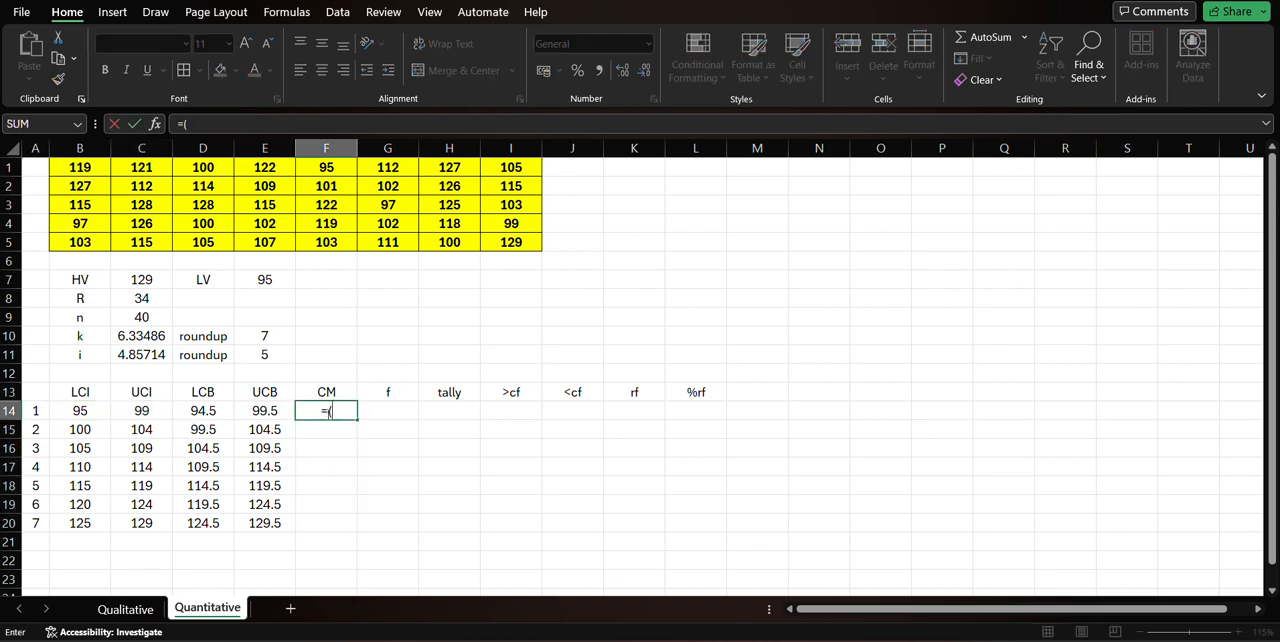
{"action": "left_click", "coordinate": [83, 410]}
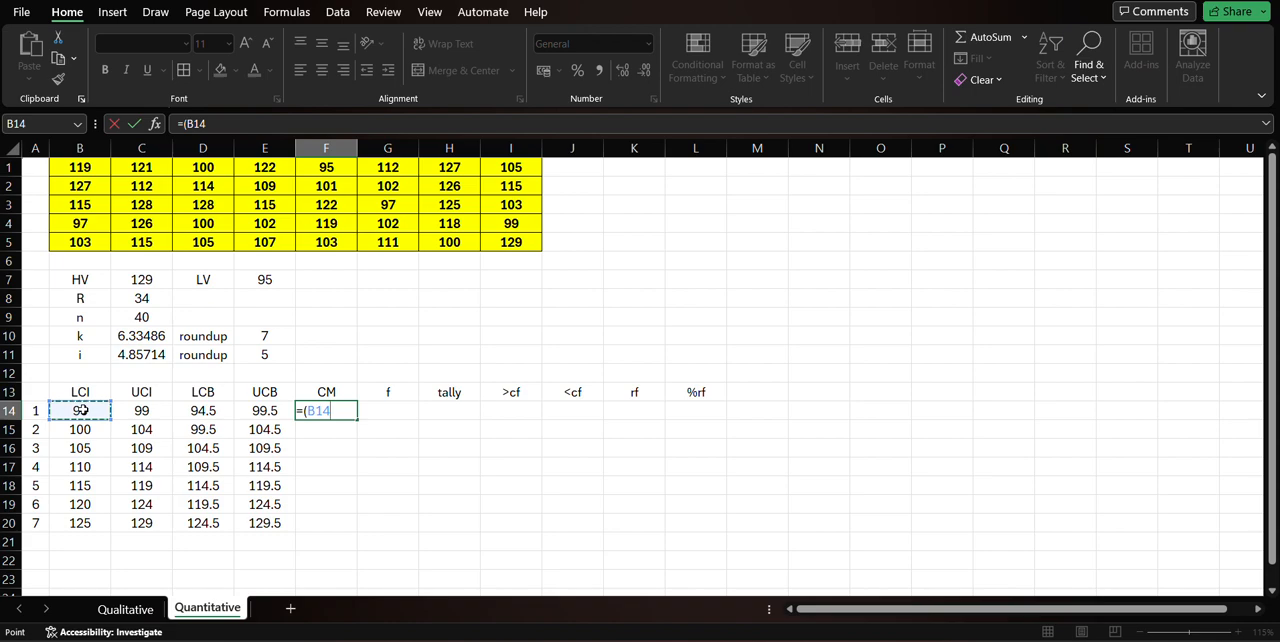
{"action": "type", "text": "+"}
{"action": "left_click", "coordinate": [137, 411]}
{"action": "type", "text": ")"}
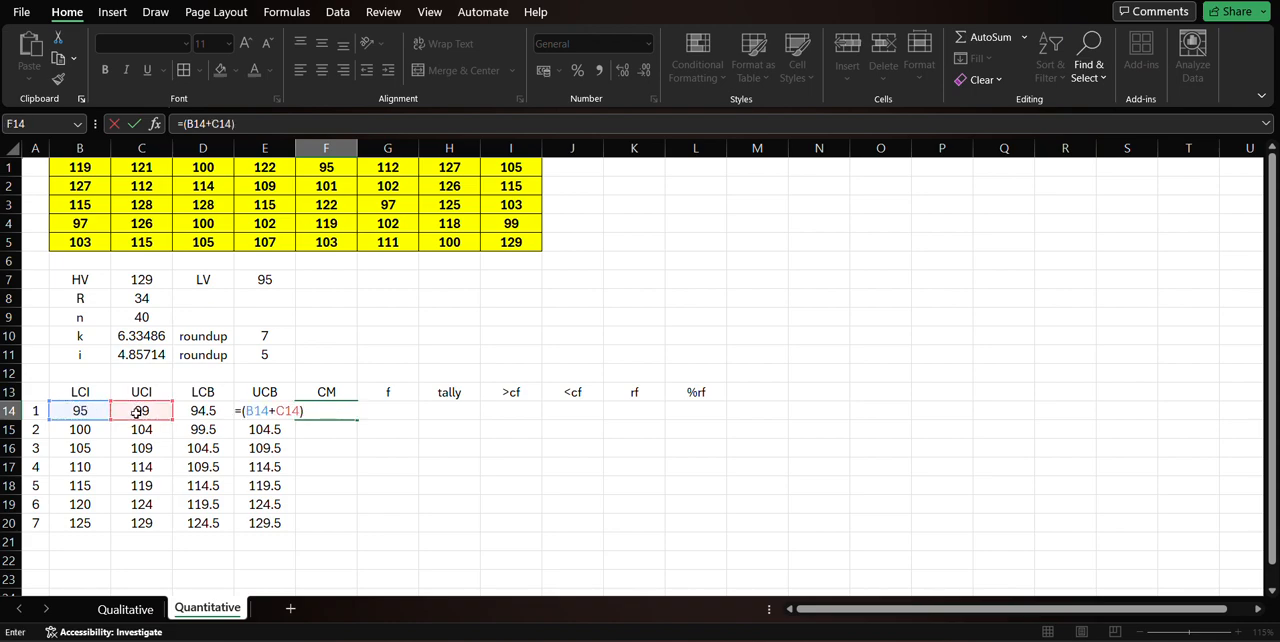
{"action": "type", "text": "/2"}
{"action": "key", "text": "Return"}
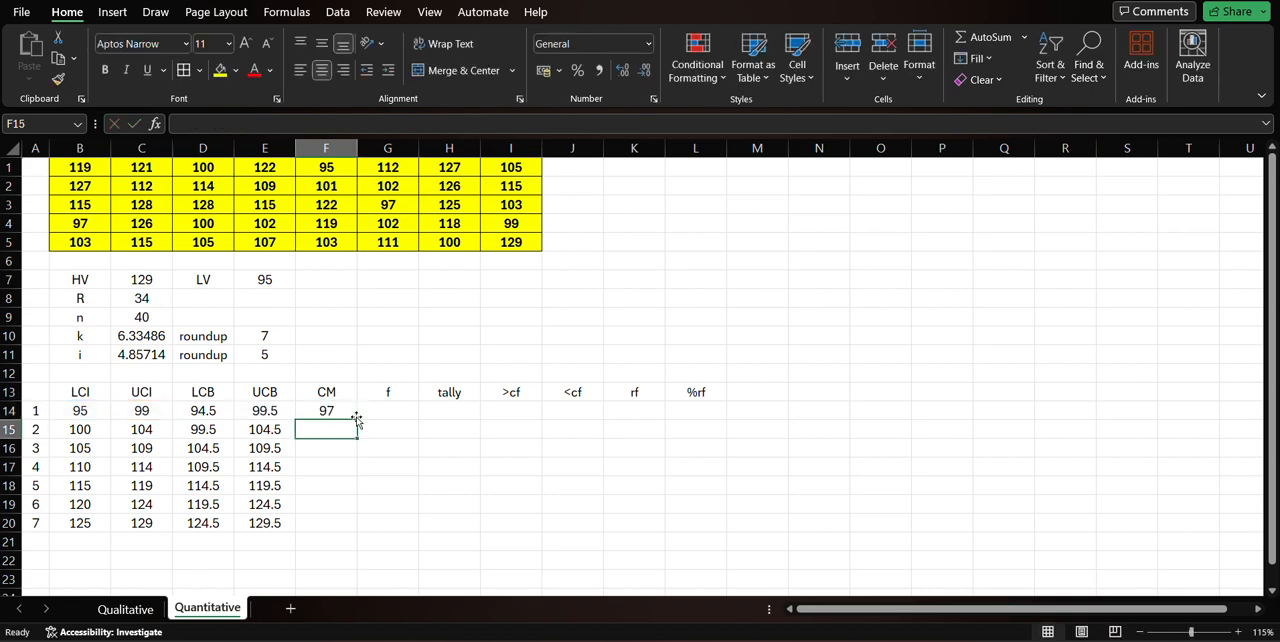
Check the class mark formula in F14 against the first class's limits and fill it down to F20.
{"action": "left_click", "coordinate": [342, 410]}
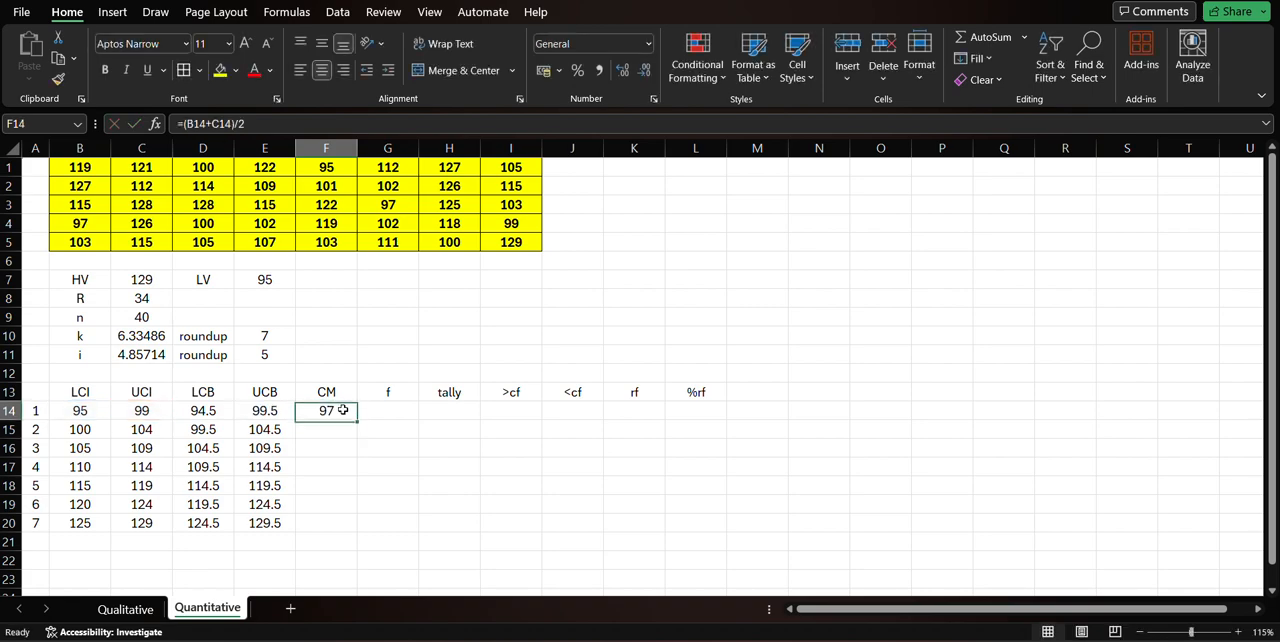
{"action": "left_click", "coordinate": [95, 412]}
{"action": "left_click", "coordinate": [142, 410]}
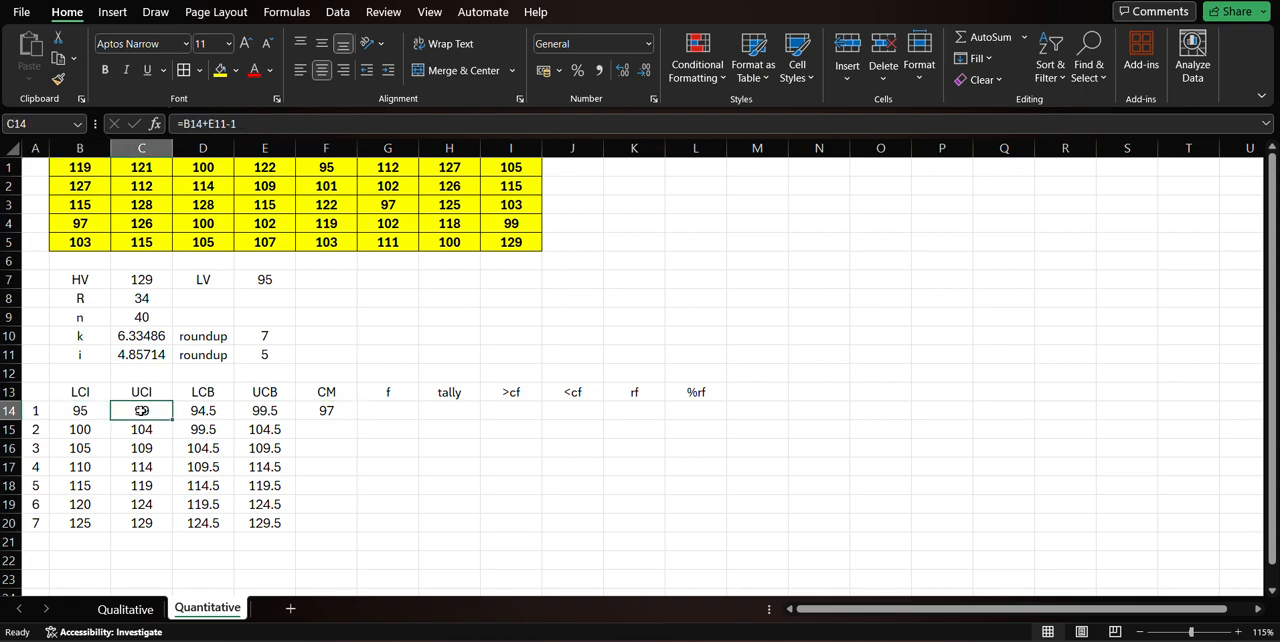
{"action": "left_click", "coordinate": [88, 414]}
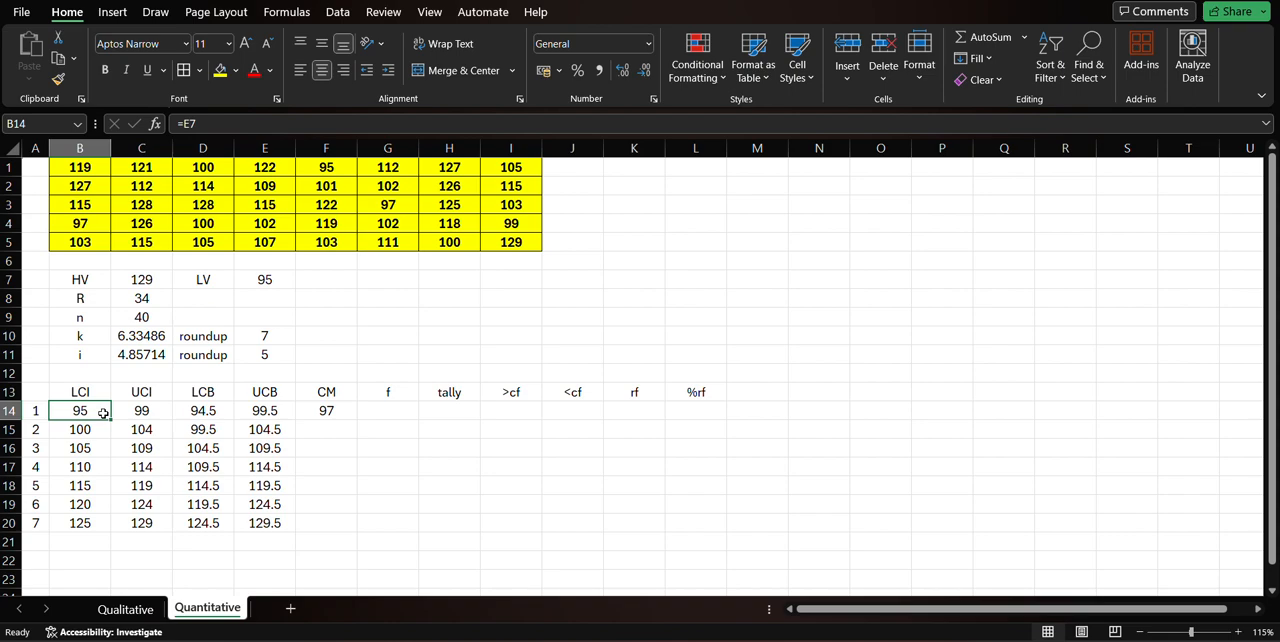
{"action": "left_click", "coordinate": [327, 412]}
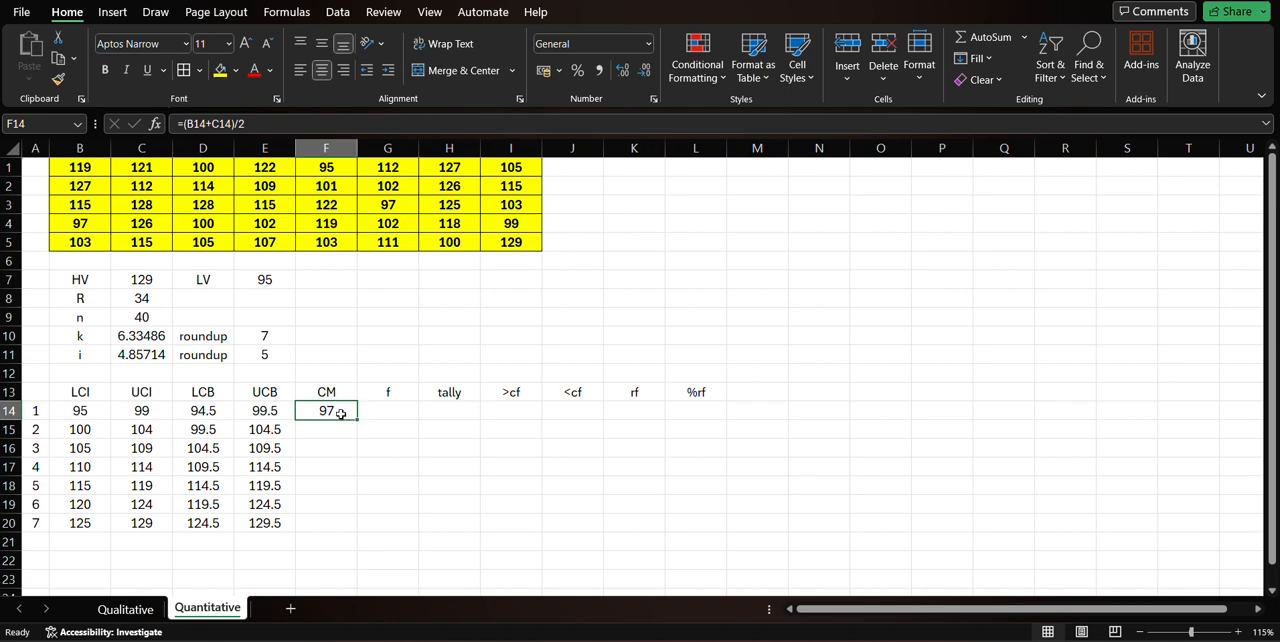
{"action": "double_click", "coordinate": [338, 412]}
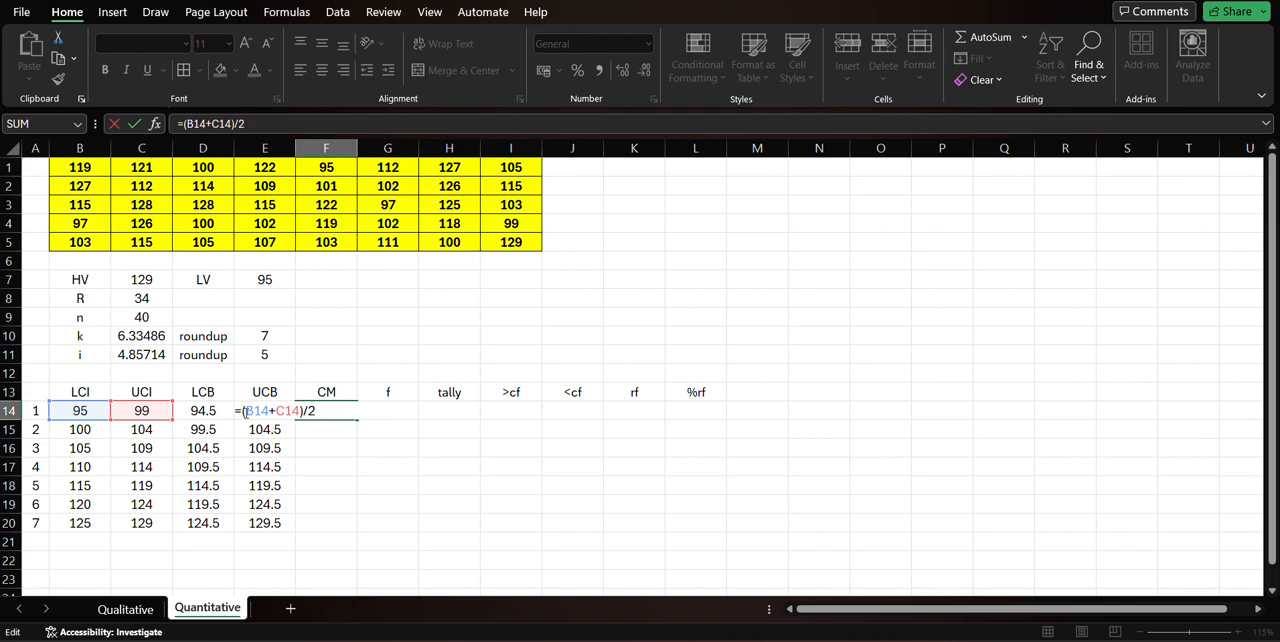
{"action": "key", "text": "Return"}
{"action": "left_click", "coordinate": [342, 413]}
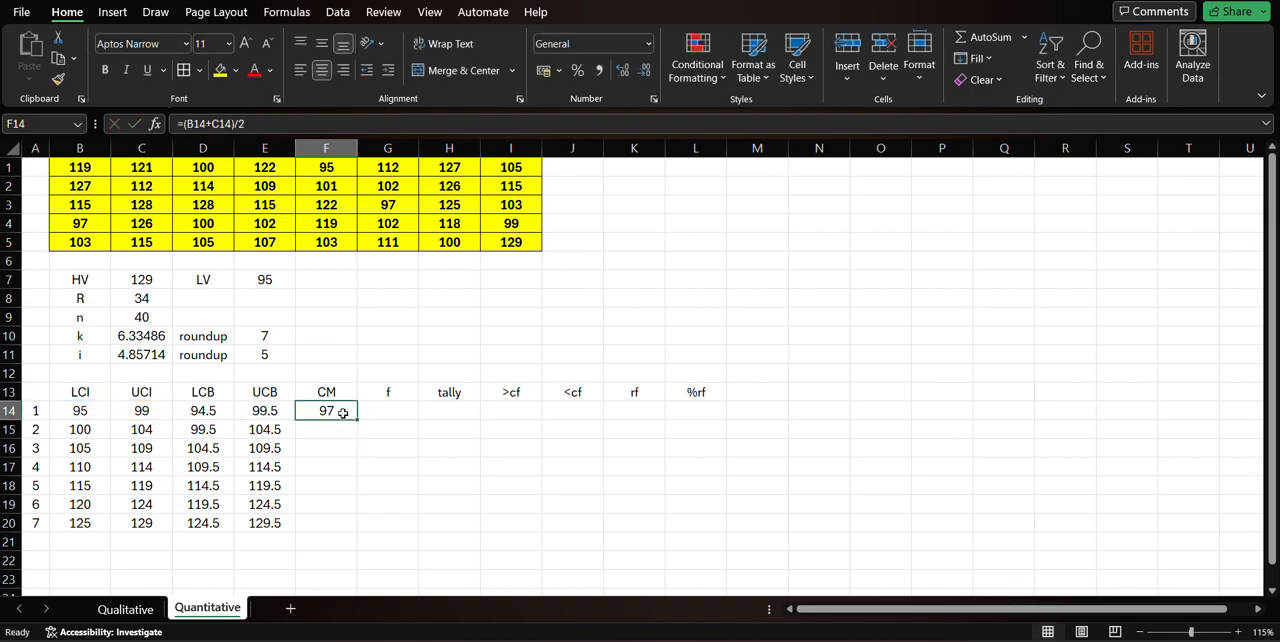
{"action": "left_click_drag", "start_coordinate": [357, 421], "coordinate": [354, 524]}
Review the first class's LCI and UCI in B14:C14 as the range for its frequency in G14.
{"action": "left_click", "coordinate": [385, 415]}
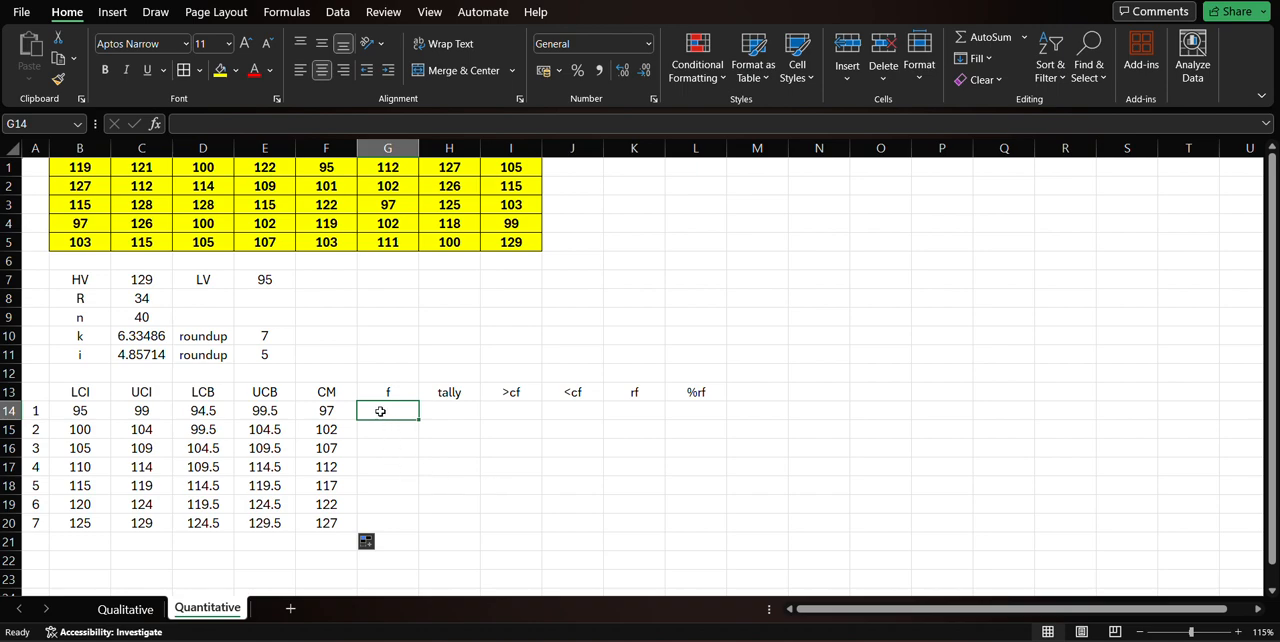
{"action": "left_click", "coordinate": [80, 410]}
{"action": "left_click", "coordinate": [130, 413]}
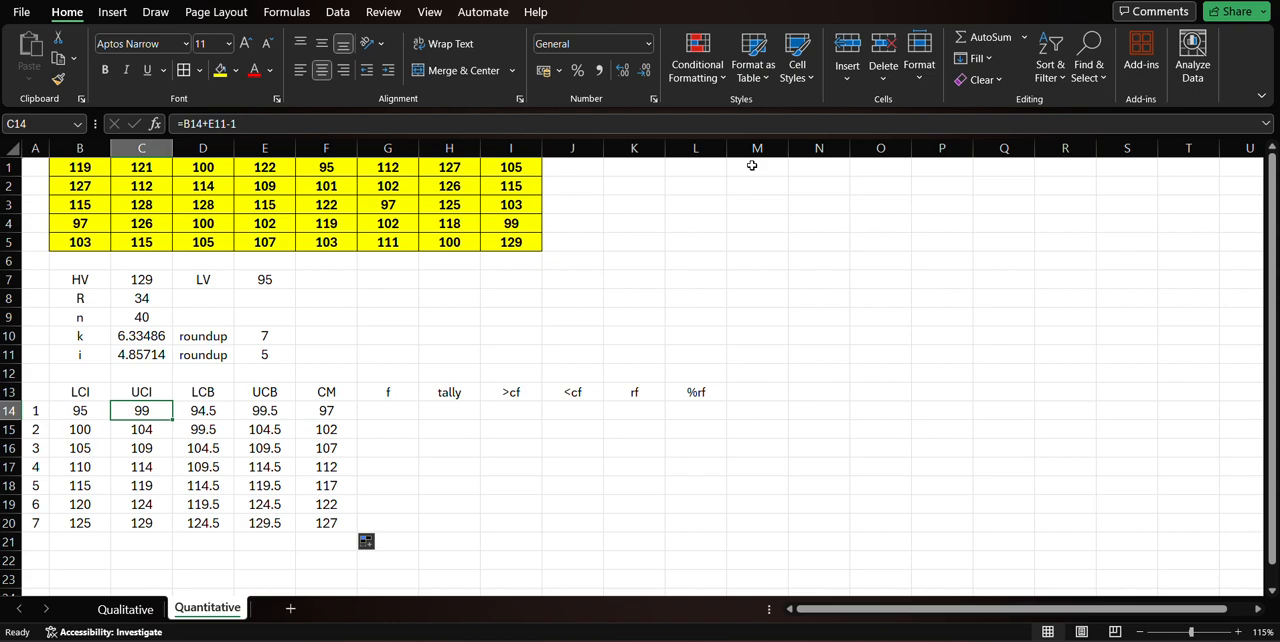
{"action": "left_click", "coordinate": [752, 165]}
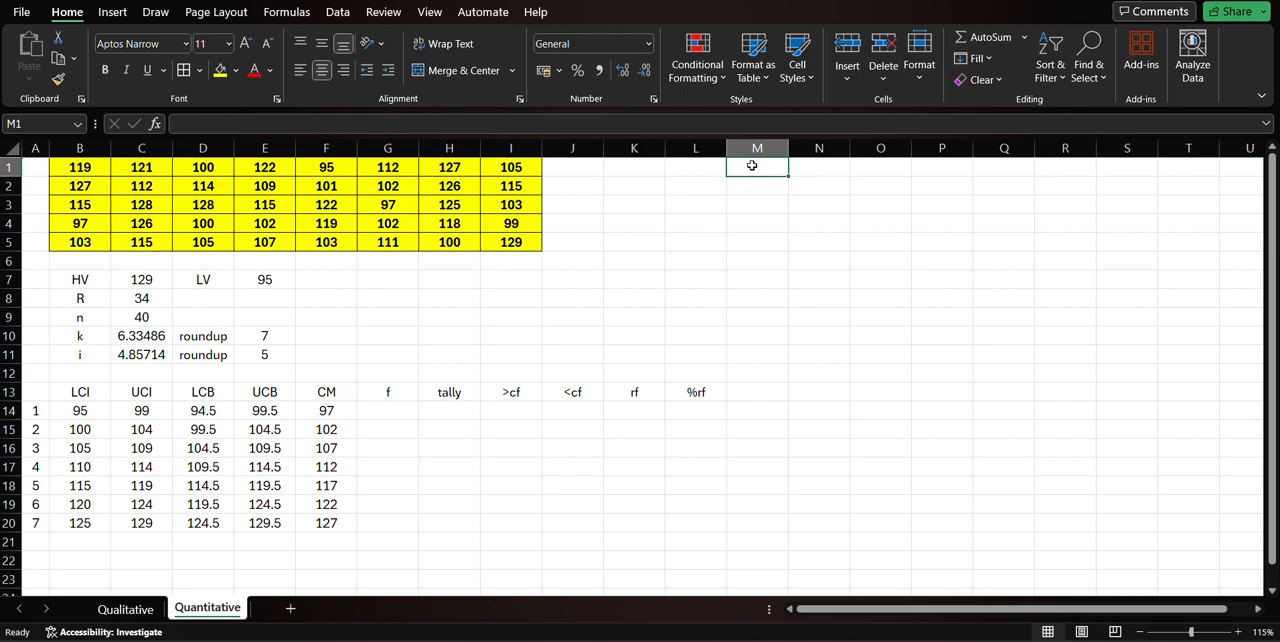
{"action": "type", "text": "="}
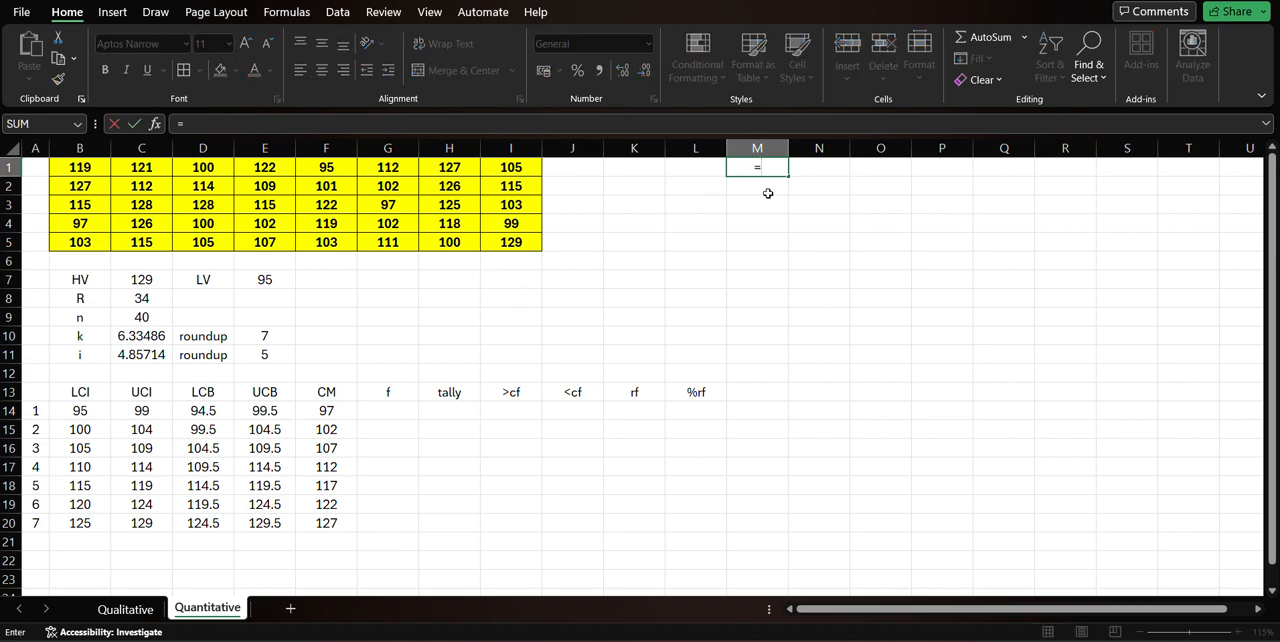
{"action": "key", "text": "Escape"}
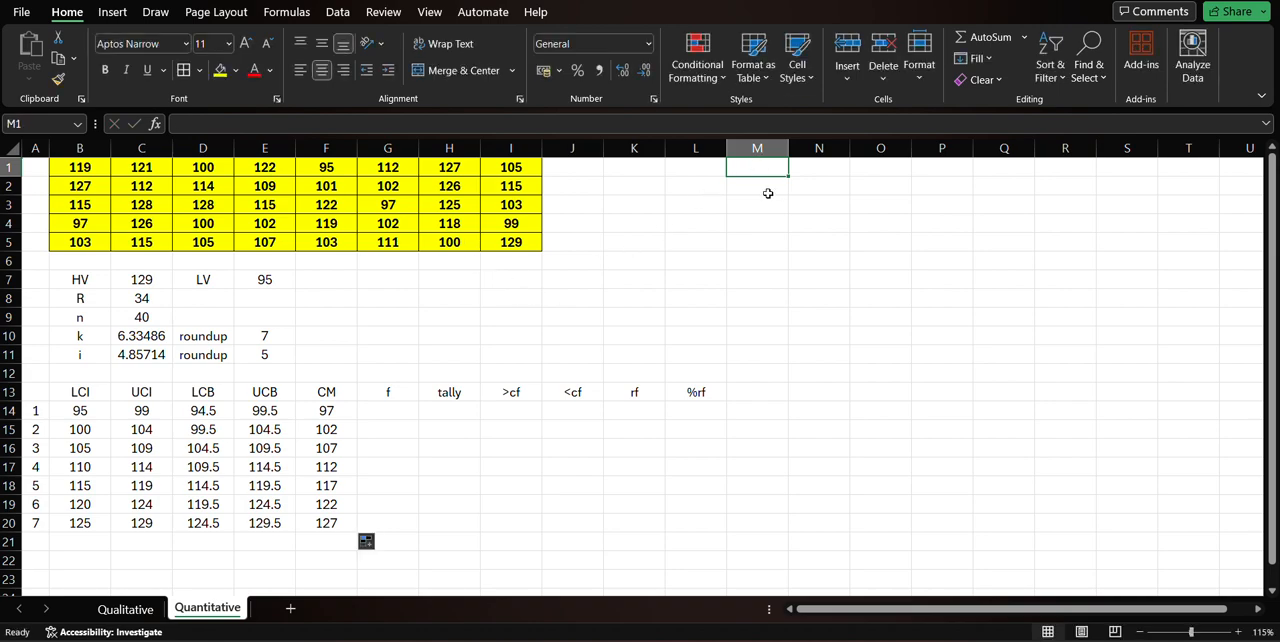
Check the class limits in B14 and C20, and start a value list in M1 from the lowest value with =E7.
{"action": "left_click", "coordinate": [80, 411]}
{"action": "left_click", "coordinate": [136, 522]}
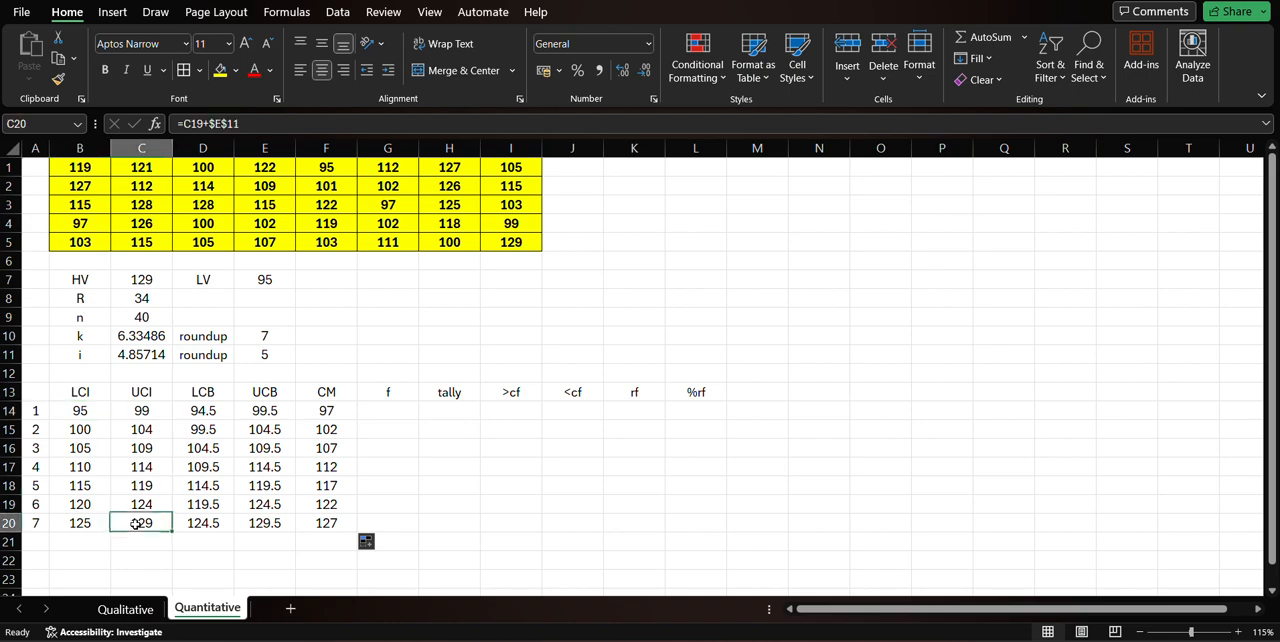
{"action": "left_click", "coordinate": [756, 167]}
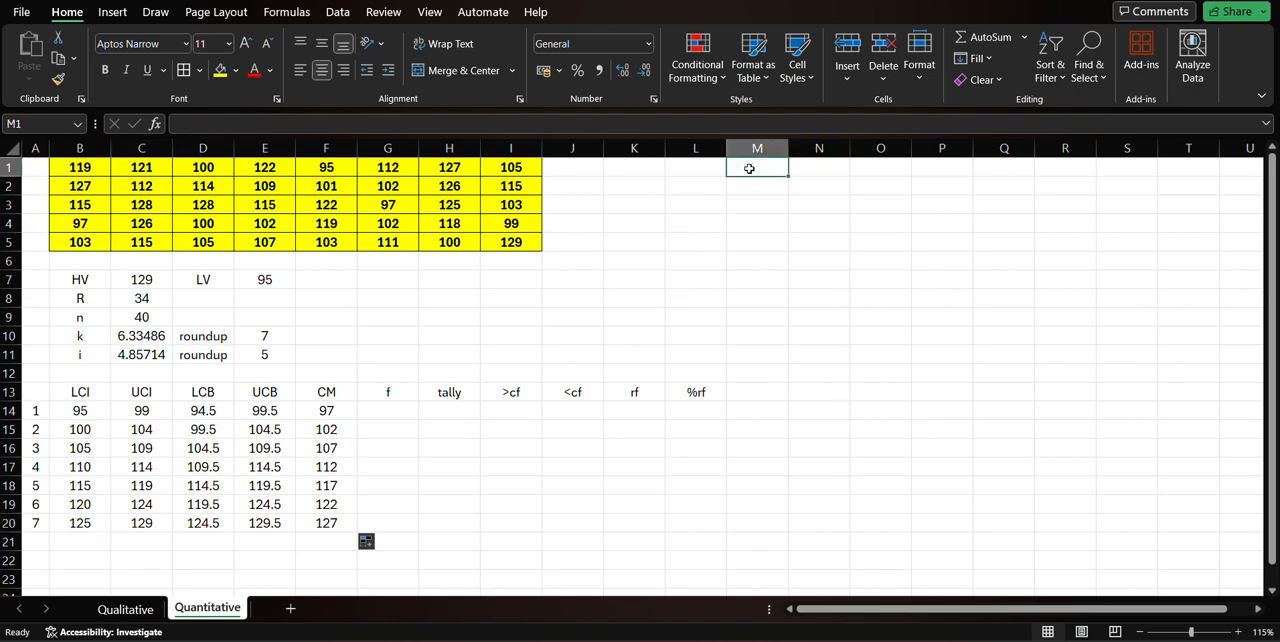
{"action": "type", "text": "="}
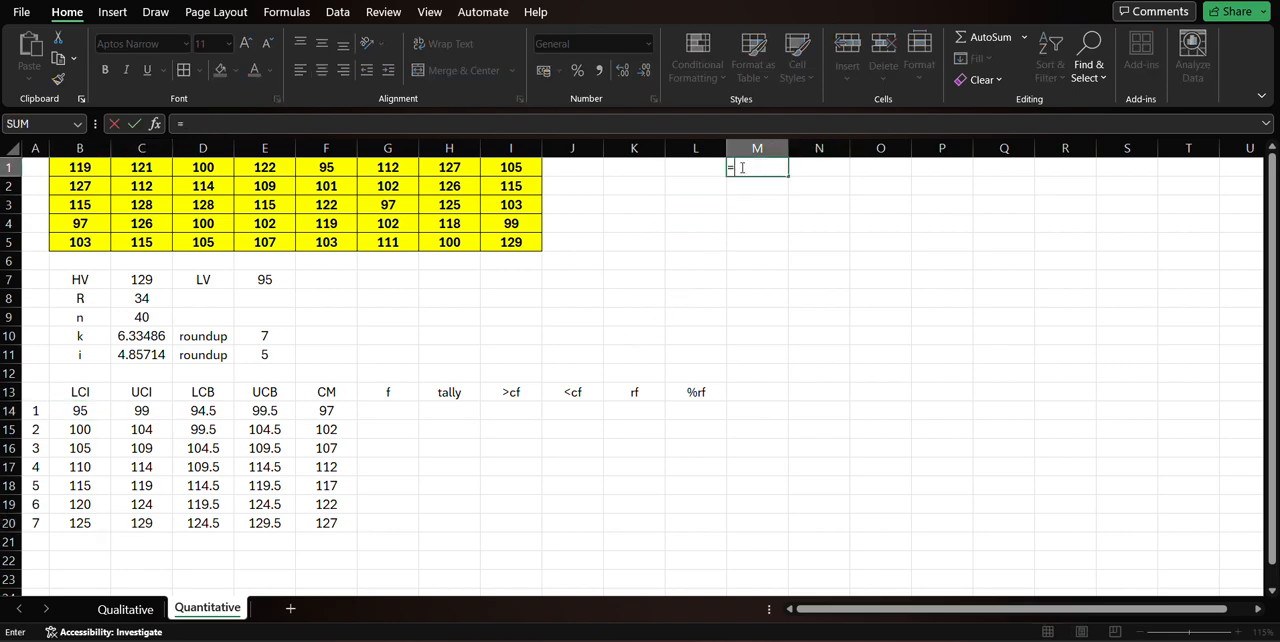
{"action": "left_click", "coordinate": [264, 286]}
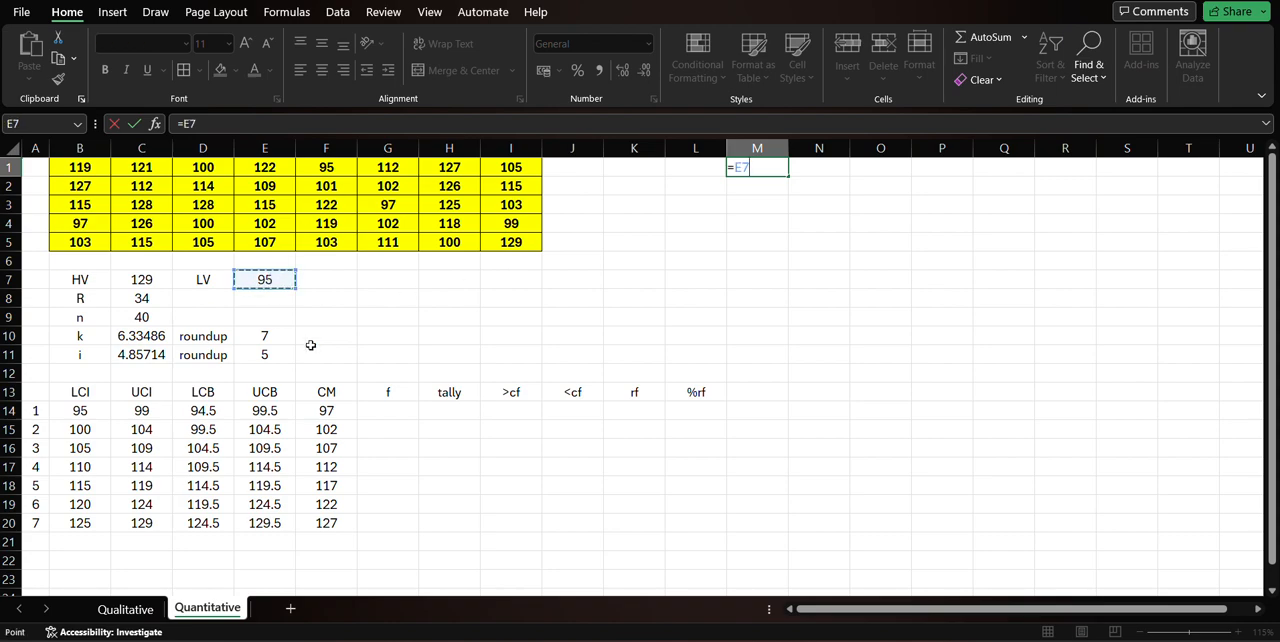
{"action": "key", "text": "Return"}
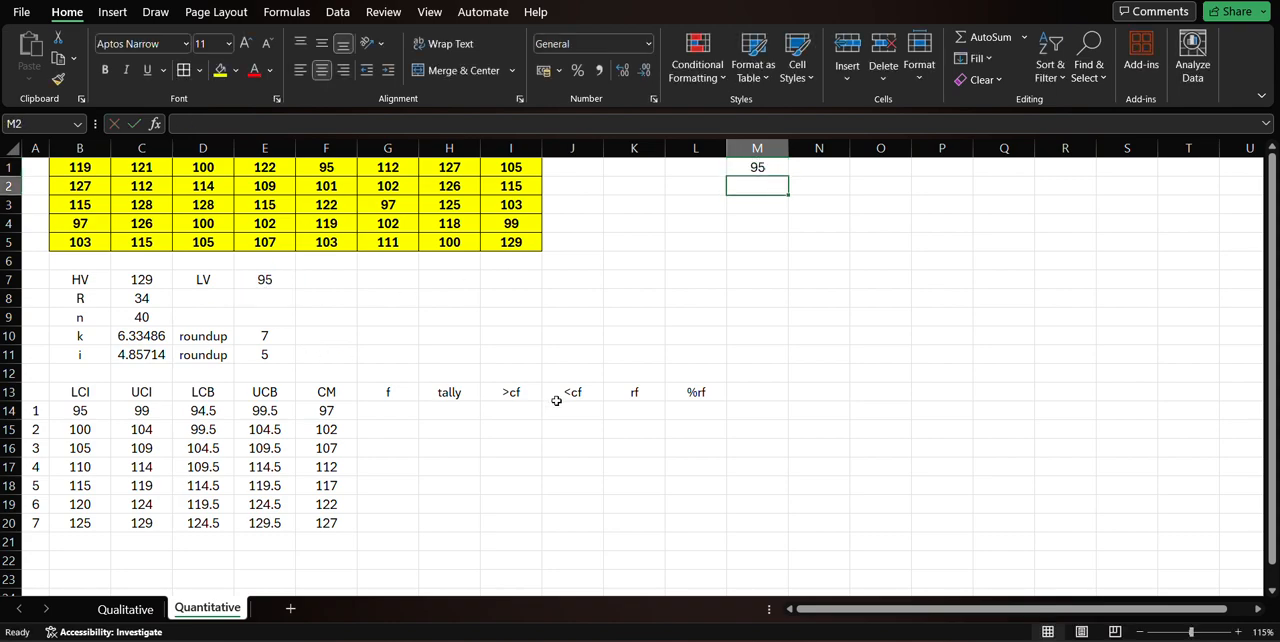
Enter =M1+1 in M2 and fill it down column M to row 49 to list consecutive values.
{"action": "type", "text": "="}
{"action": "key", "text": "Up"}
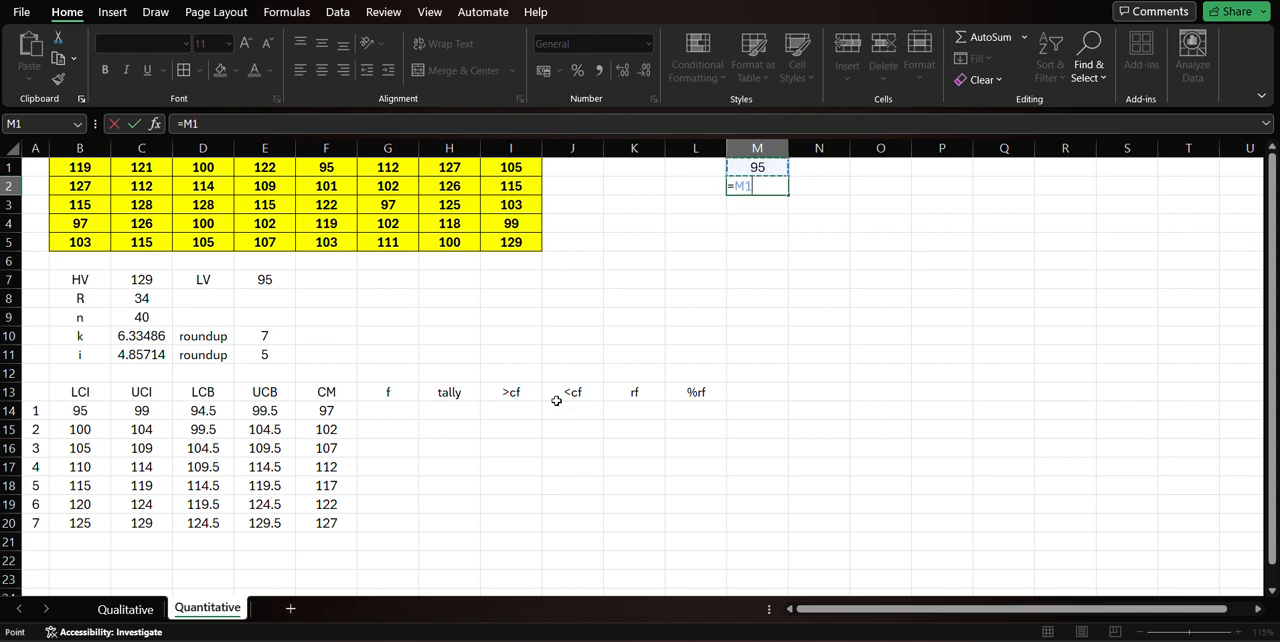
{"action": "type", "text": "+1"}
{"action": "key", "text": "Return"}
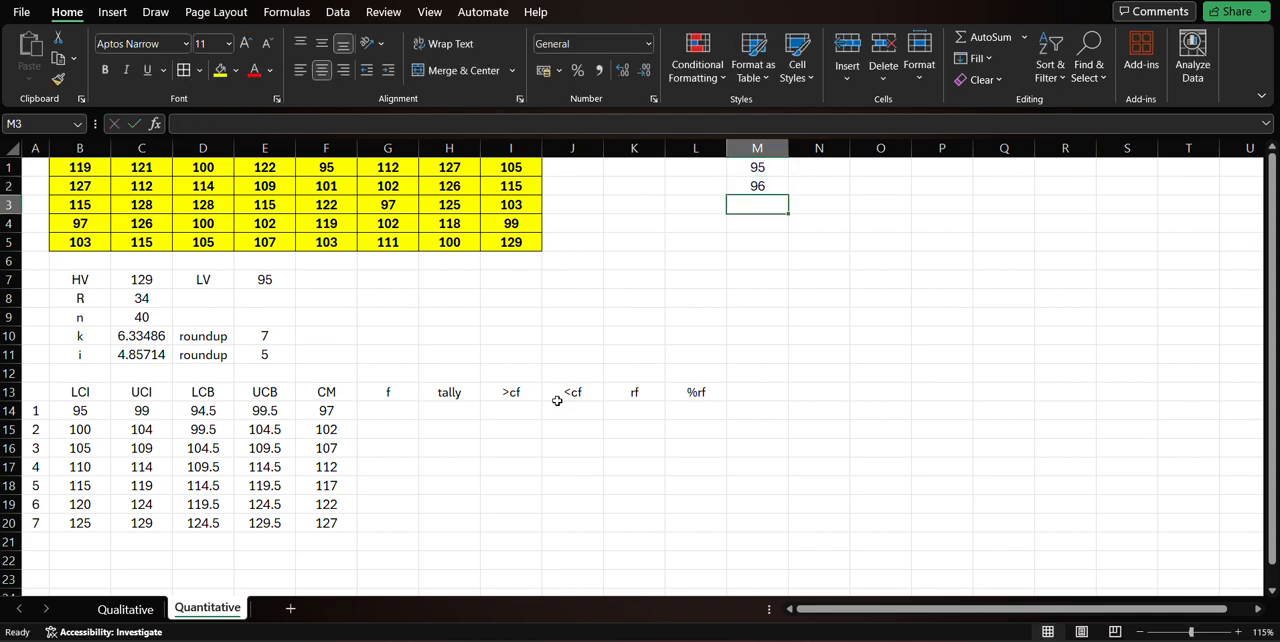
{"action": "left_click", "coordinate": [760, 188]}
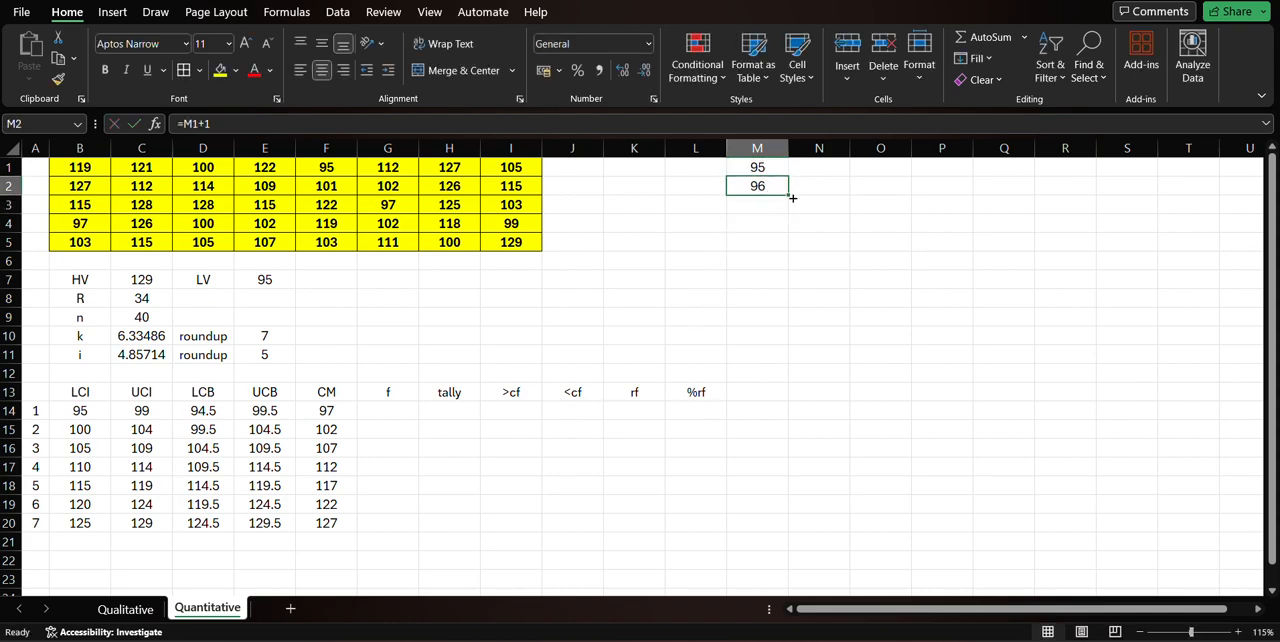
{"action": "left_click_drag", "start_coordinate": [788, 196], "coordinate": [766, 349]}
{"action": "scroll", "coordinate": [766, 386], "scroll_direction": "up", "scroll_amount": 4}
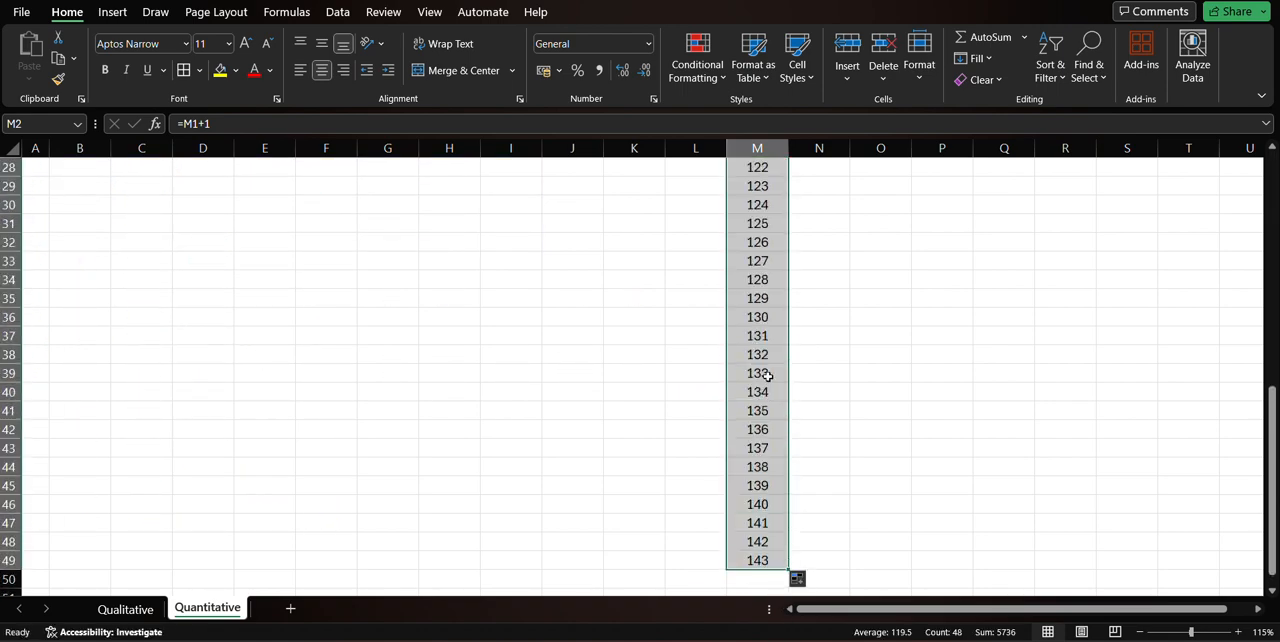
Clear the surplus values 130 to 143 in M36:M49 so the list ends at 129.
{"action": "left_click", "coordinate": [764, 318]}
{"action": "left_click", "coordinate": [745, 562], "text": "shift"}
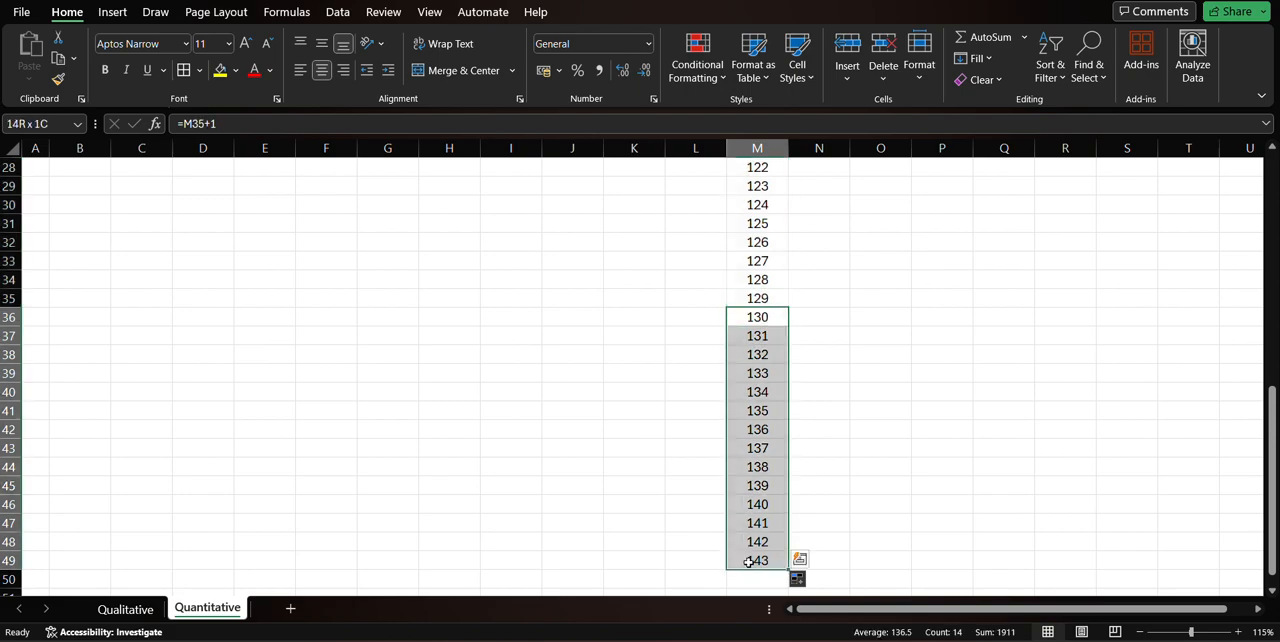
{"action": "key", "text": "Delete"}
{"action": "left_click", "coordinate": [818, 391]}
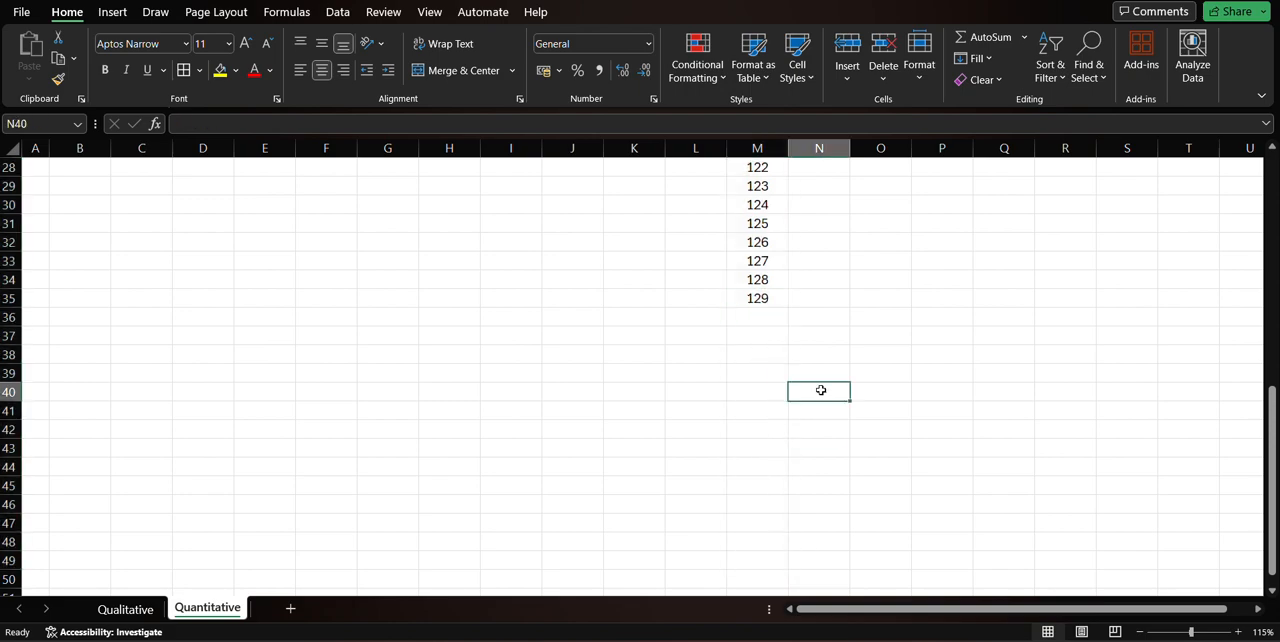
Compare the start and end of the value list in M1:M35 with the LV in E7 and the HV in C7.
{"action": "scroll", "coordinate": [821, 390], "scroll_direction": "up", "scroll_amount": 8}
{"action": "scroll", "coordinate": [821, 390], "scroll_direction": "up", "scroll_amount": 1}
{"action": "left_click", "coordinate": [773, 168]}
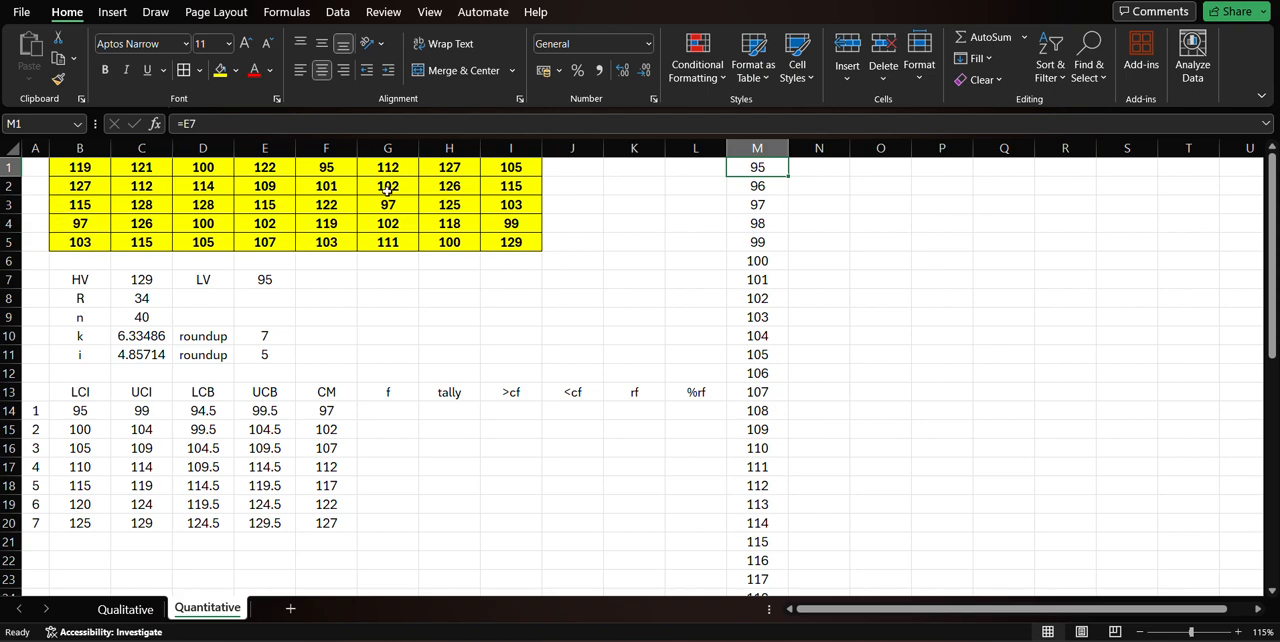
{"action": "left_click", "coordinate": [278, 279]}
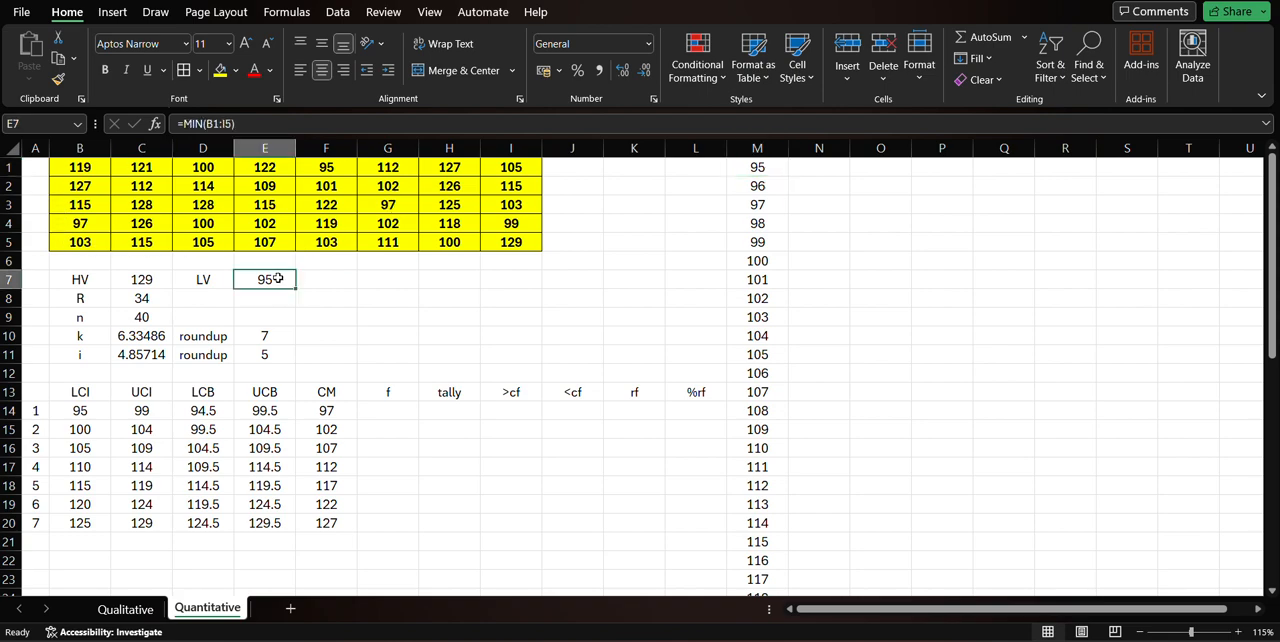
{"action": "left_click", "coordinate": [750, 170]}
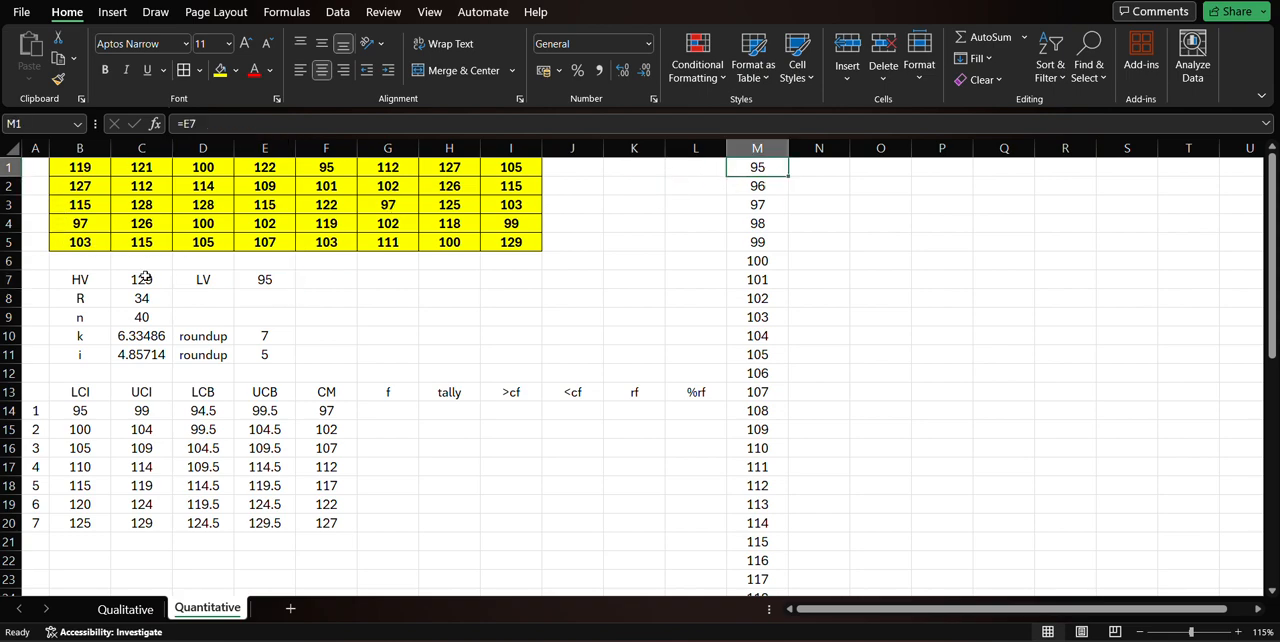
{"action": "left_click", "coordinate": [150, 274]}
{"action": "left_click", "coordinate": [789, 168]}
{"action": "scroll", "coordinate": [750, 375], "scroll_direction": "down", "scroll_amount": 9}
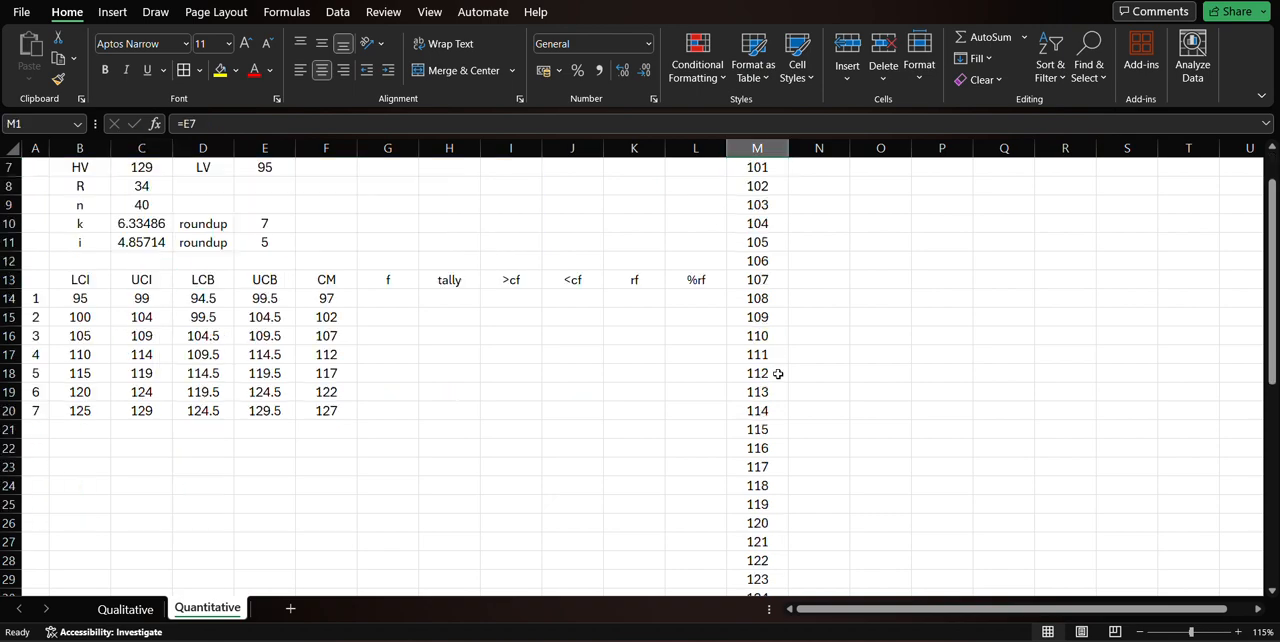
{"action": "left_click_drag", "start_coordinate": [768, 284], "coordinate": [770, 304]}
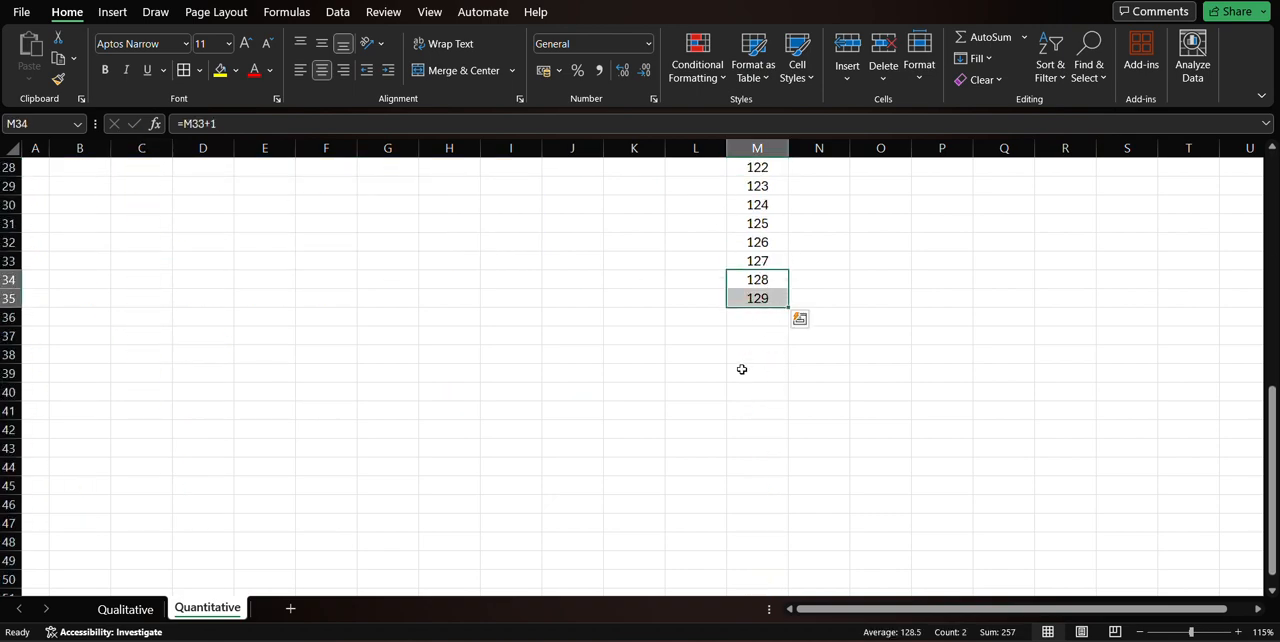
{"action": "left_click", "coordinate": [743, 370]}
{"action": "scroll", "coordinate": [743, 370], "scroll_direction": "up", "scroll_amount": 6}
{"action": "scroll", "coordinate": [743, 372], "scroll_direction": "up", "scroll_amount": 3}
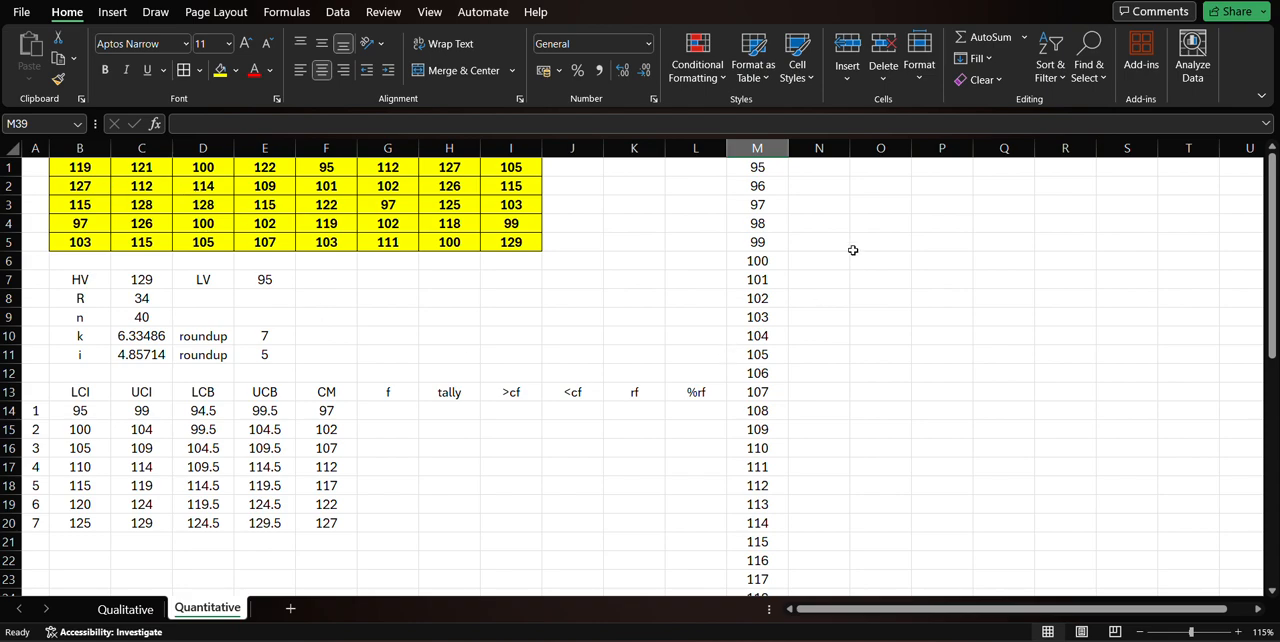
Write =COUNTIF(B1:I5,M1) in N1 to count how often the first listed value occurs in the data.
{"action": "left_click", "coordinate": [826, 167]}
{"action": "type", "text": "="}
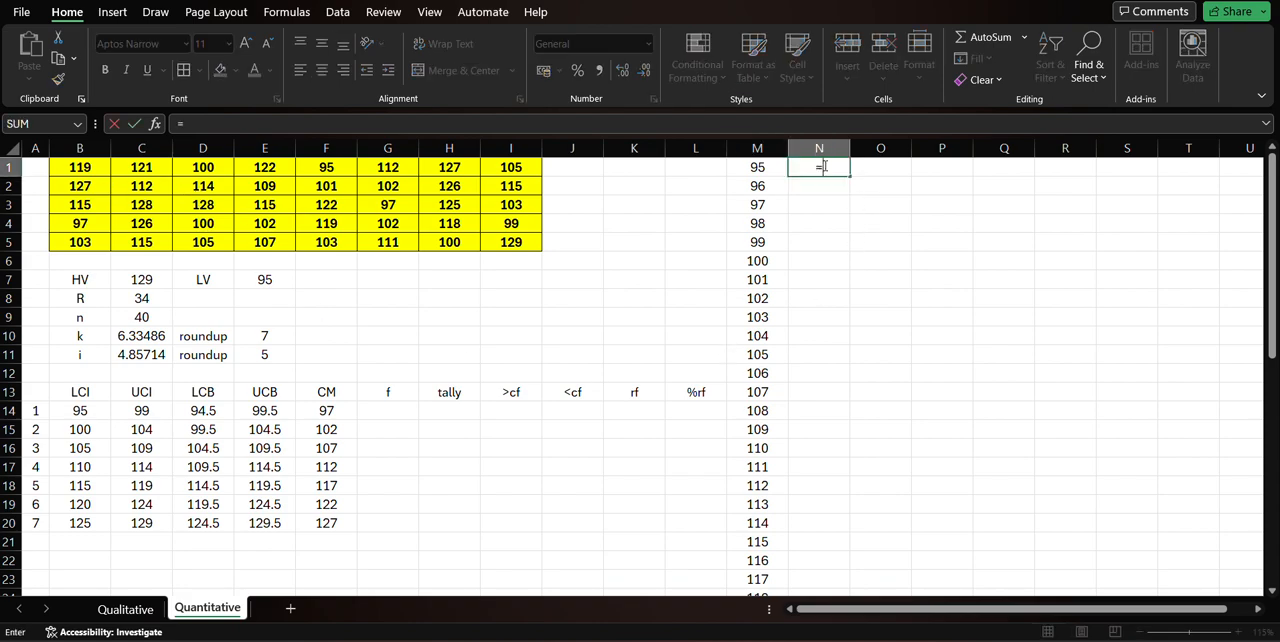
{"action": "type", "text": "countif"}
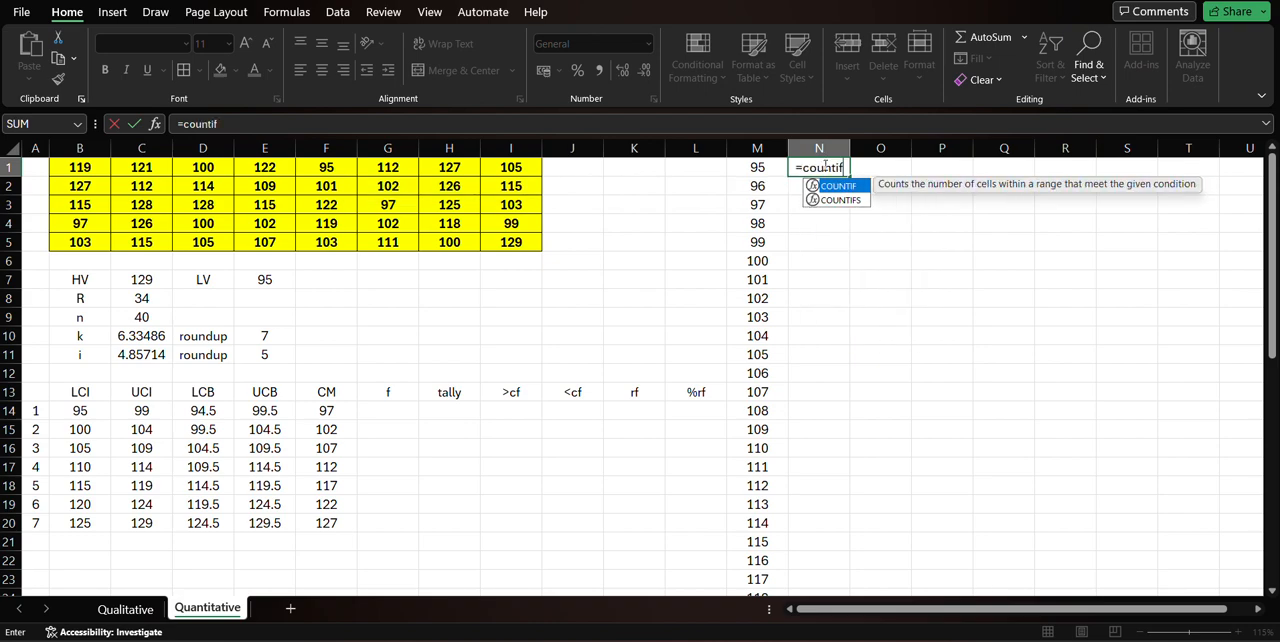
{"action": "type", "text": "("}
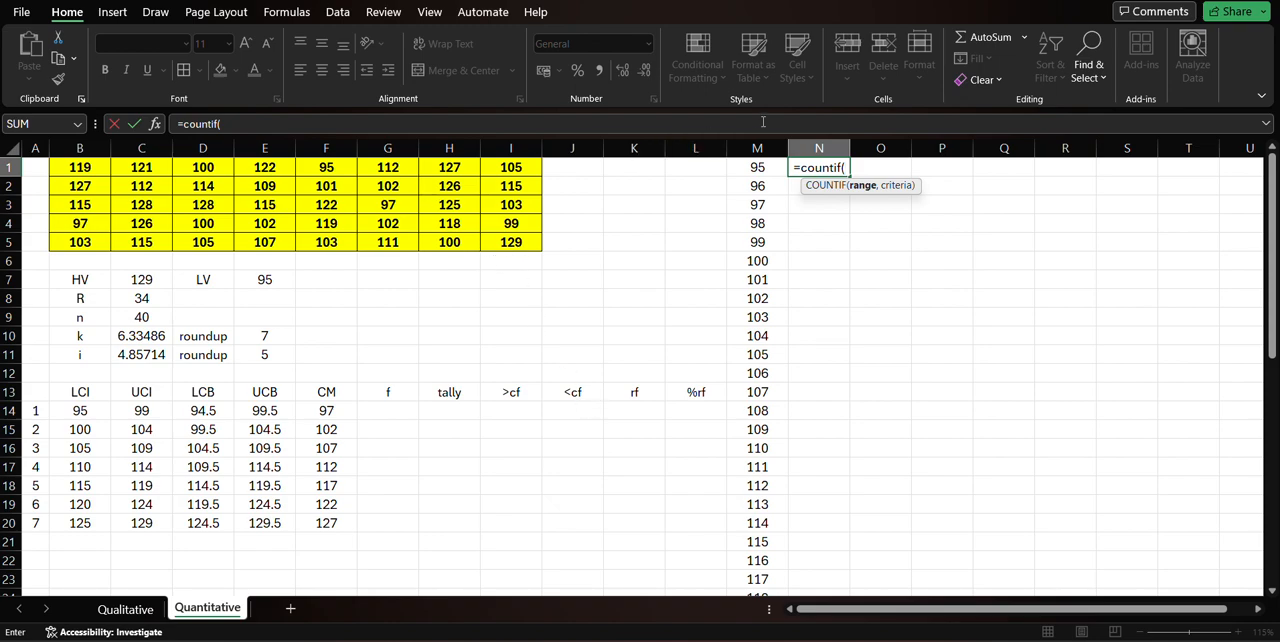
{"action": "left_click_drag", "start_coordinate": [72, 166], "coordinate": [512, 245]}
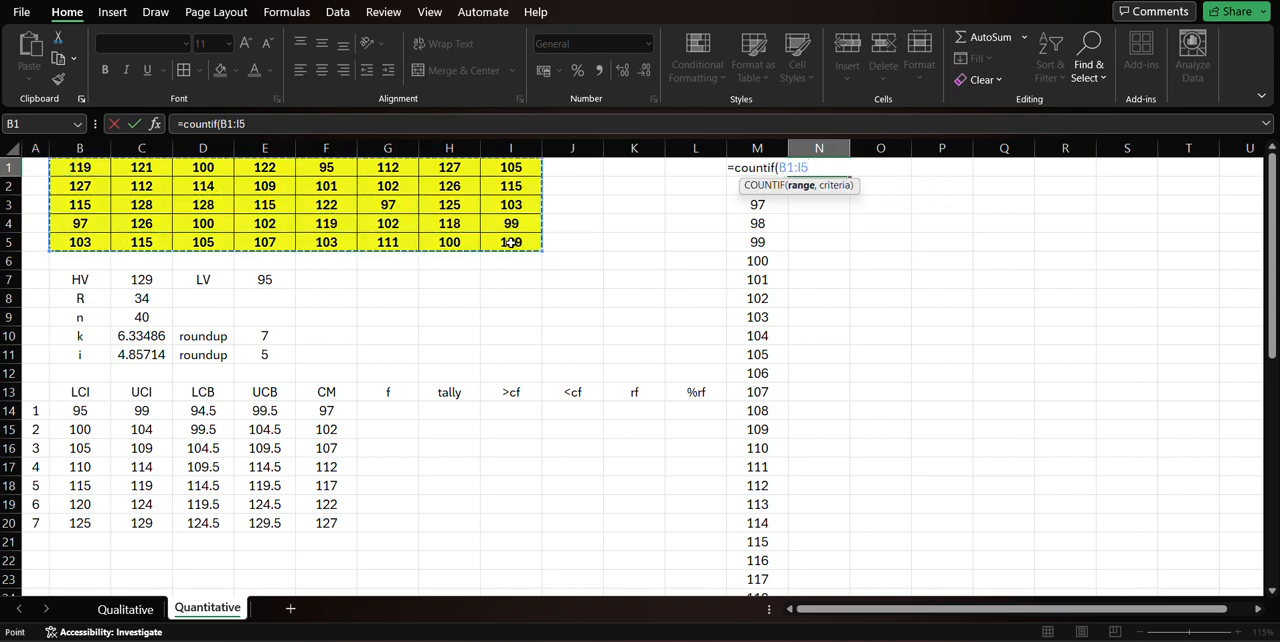
{"action": "type", "text": ","}
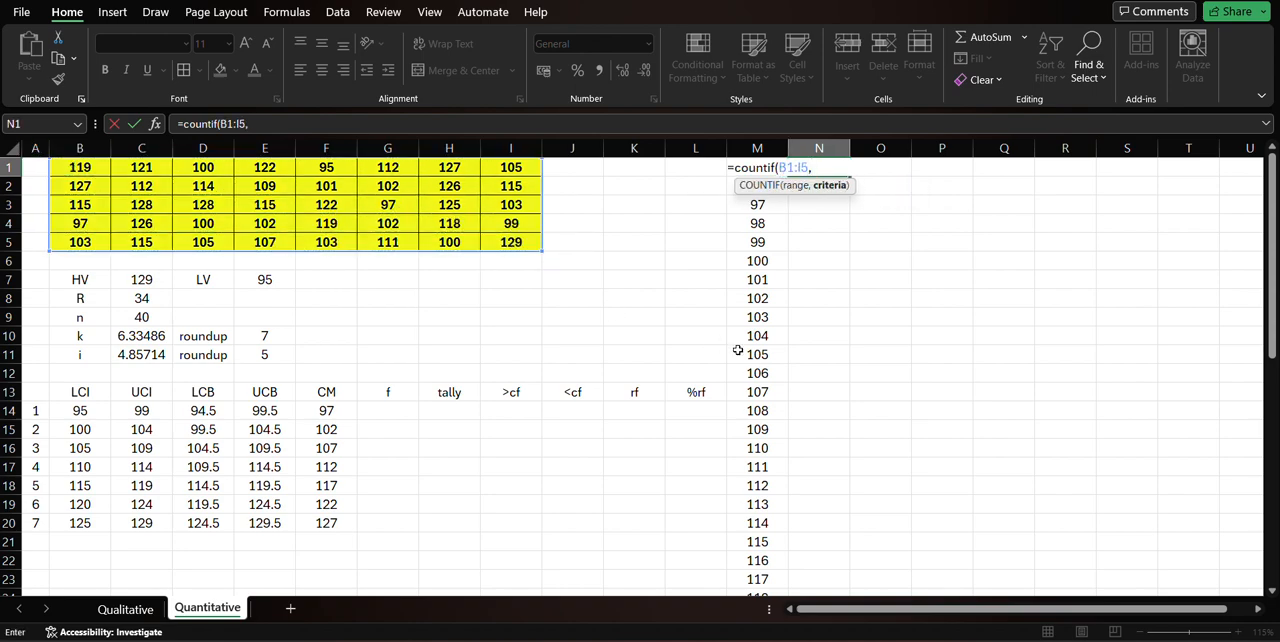
{"action": "type", "text": "M1)"}
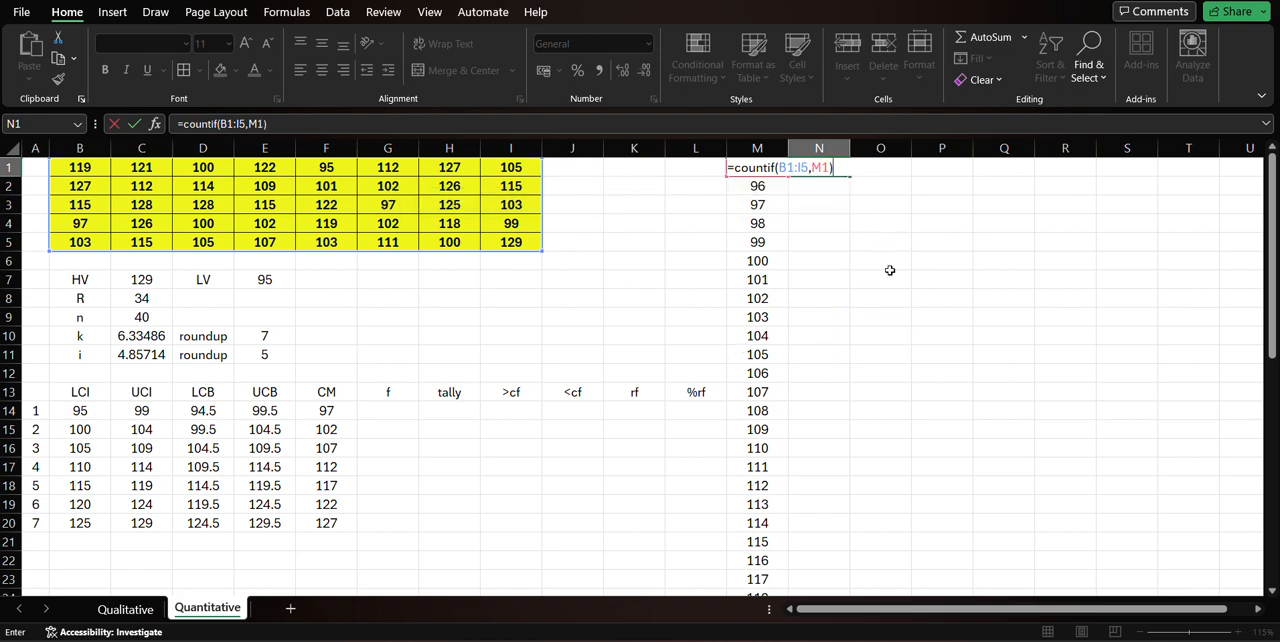
Make the COUNTIF range in N1 absolute as $B$1:$I$5 and enter the formula.
{"action": "left_click", "coordinate": [789, 167]}
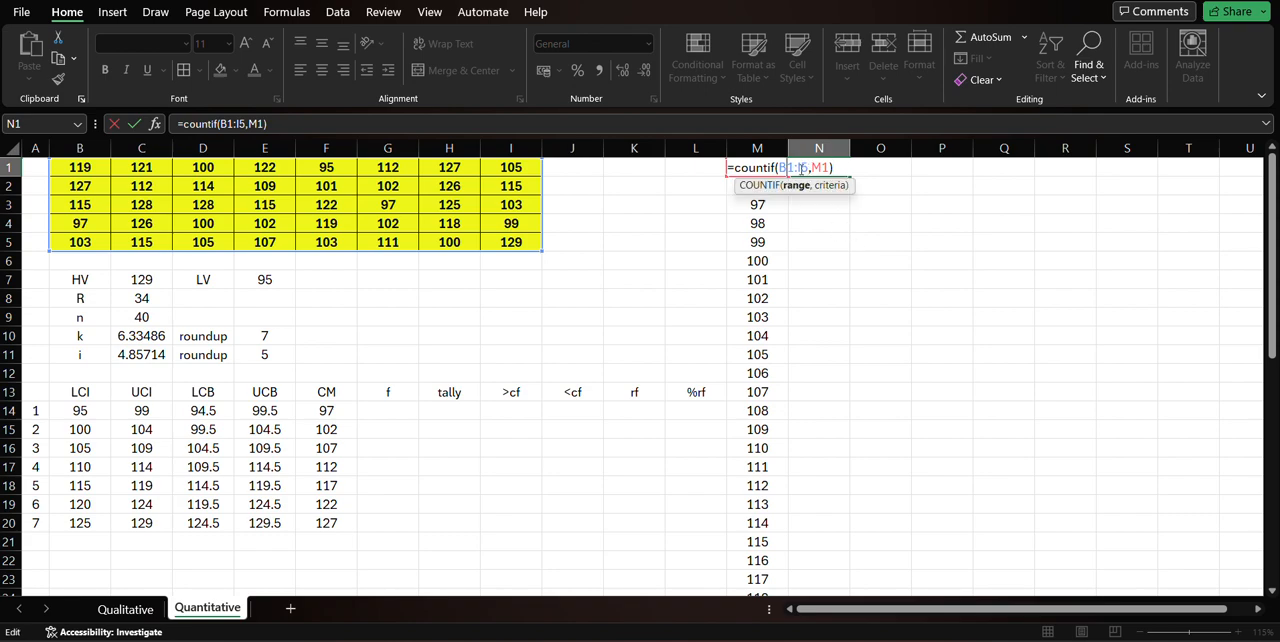
{"action": "key", "text": "F4"}
{"action": "left_click", "coordinate": [814, 167]}
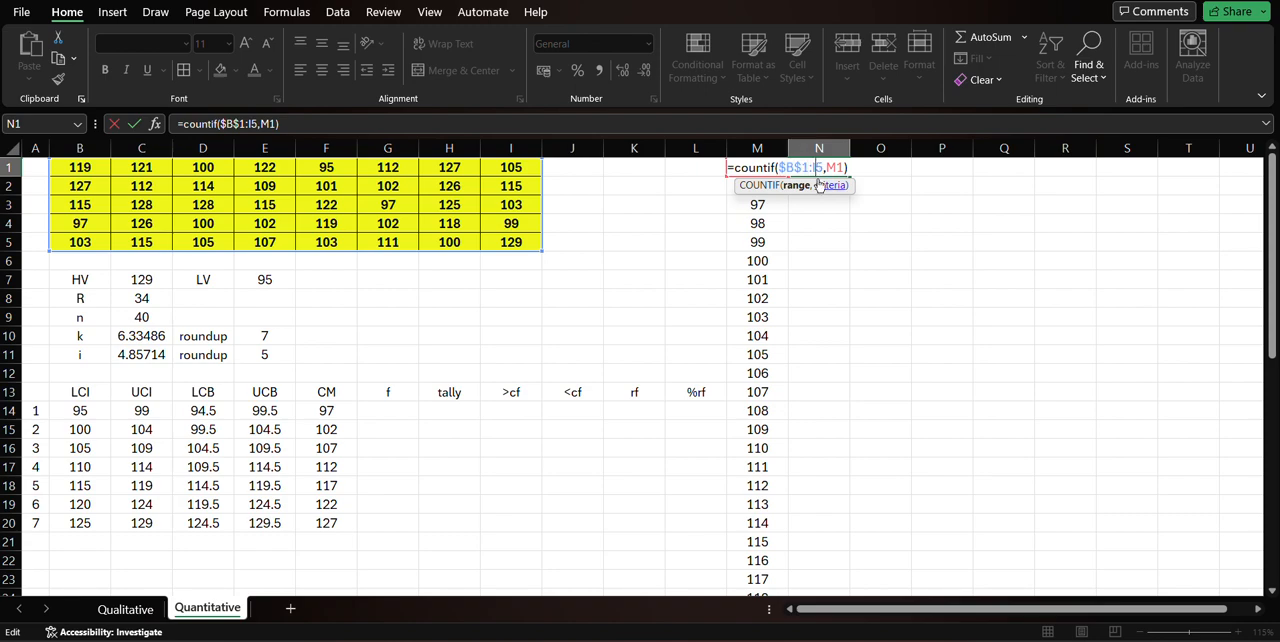
{"action": "key", "text": "F4"}
{"action": "key", "text": "Return"}
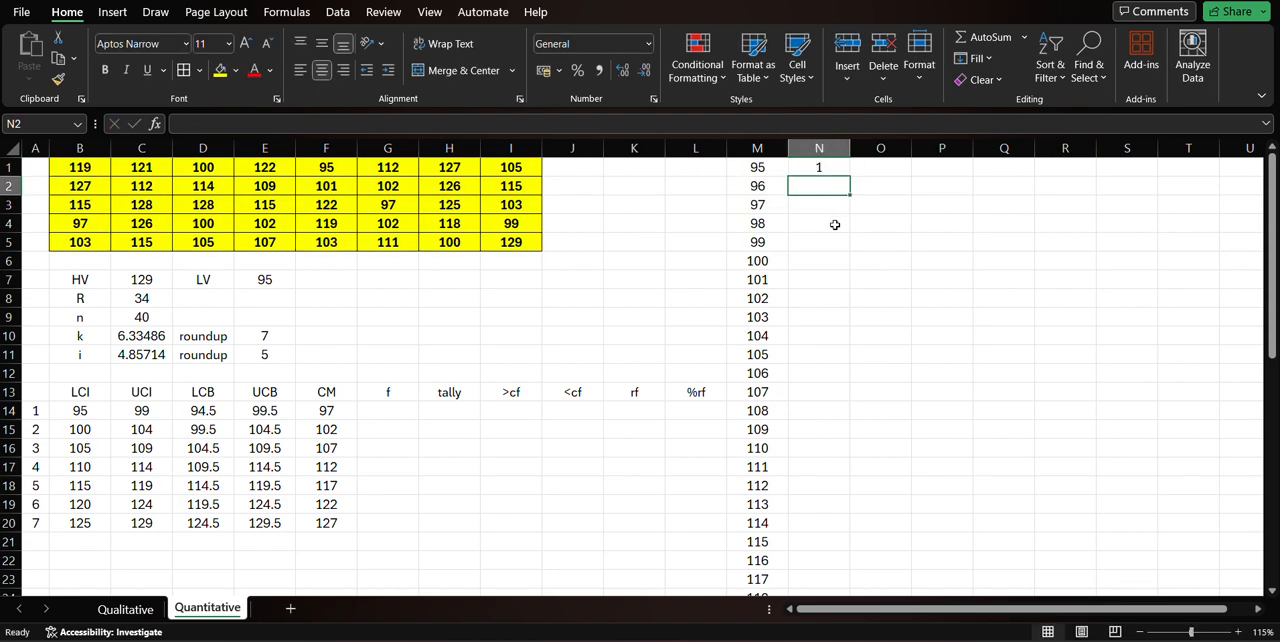
Check the COUNTIF formula's references in N1 and fill it down to N35 beside the listed values.
{"action": "double_click", "coordinate": [836, 167]}
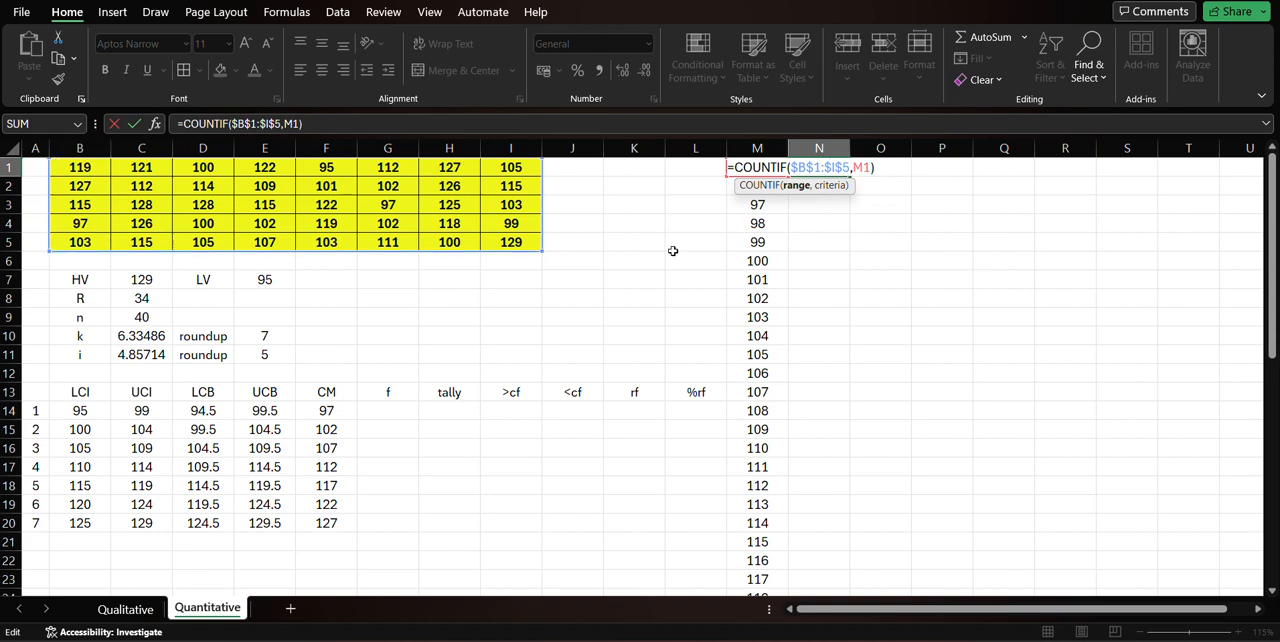
{"action": "key", "text": "ctrl+Return"}
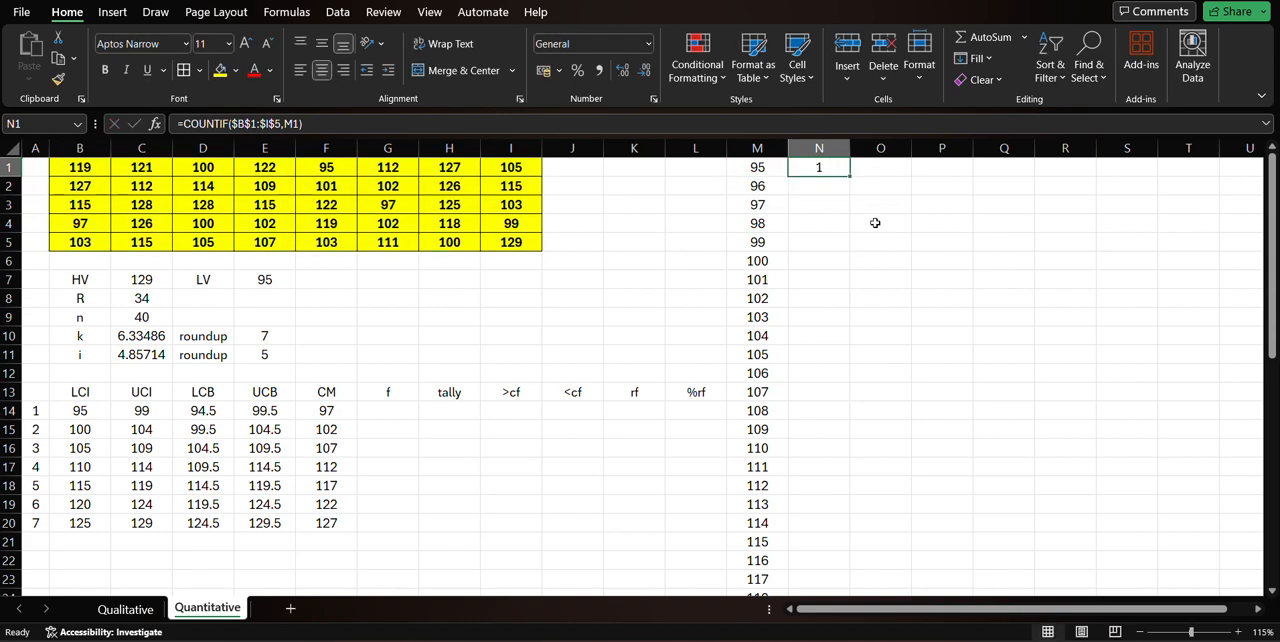
{"action": "left_click_drag", "start_coordinate": [849, 178], "coordinate": [849, 563]}
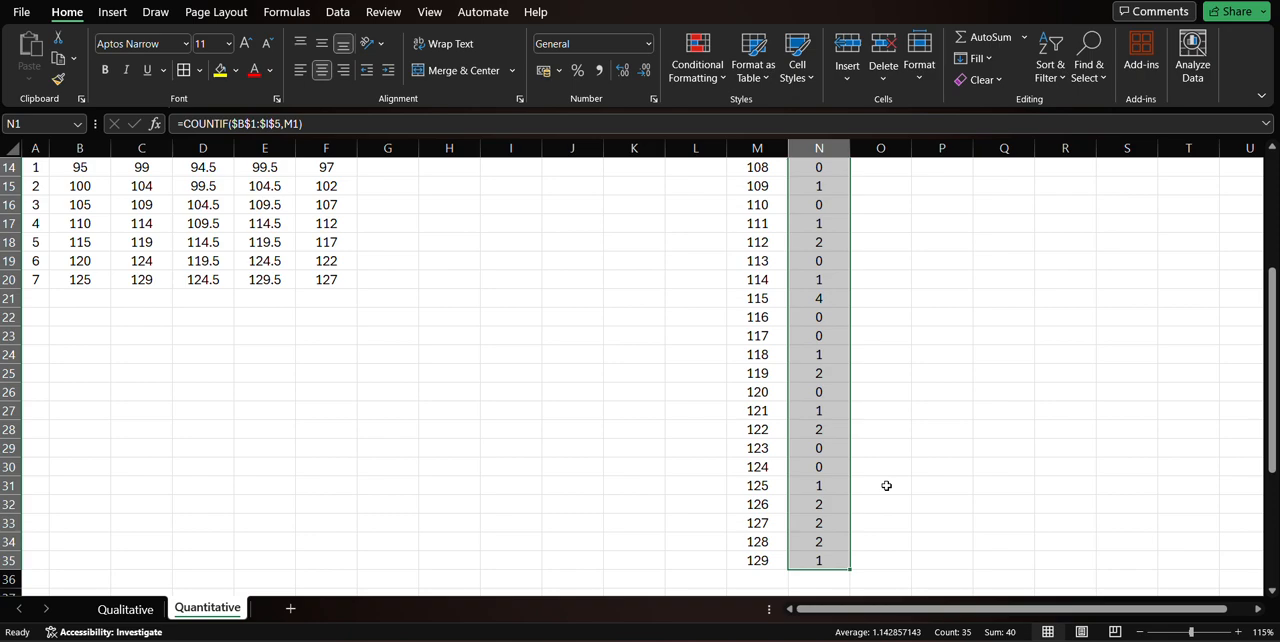
{"action": "scroll", "coordinate": [886, 486], "scroll_direction": "up", "scroll_amount": 5}
{"action": "left_click", "coordinate": [868, 312]}
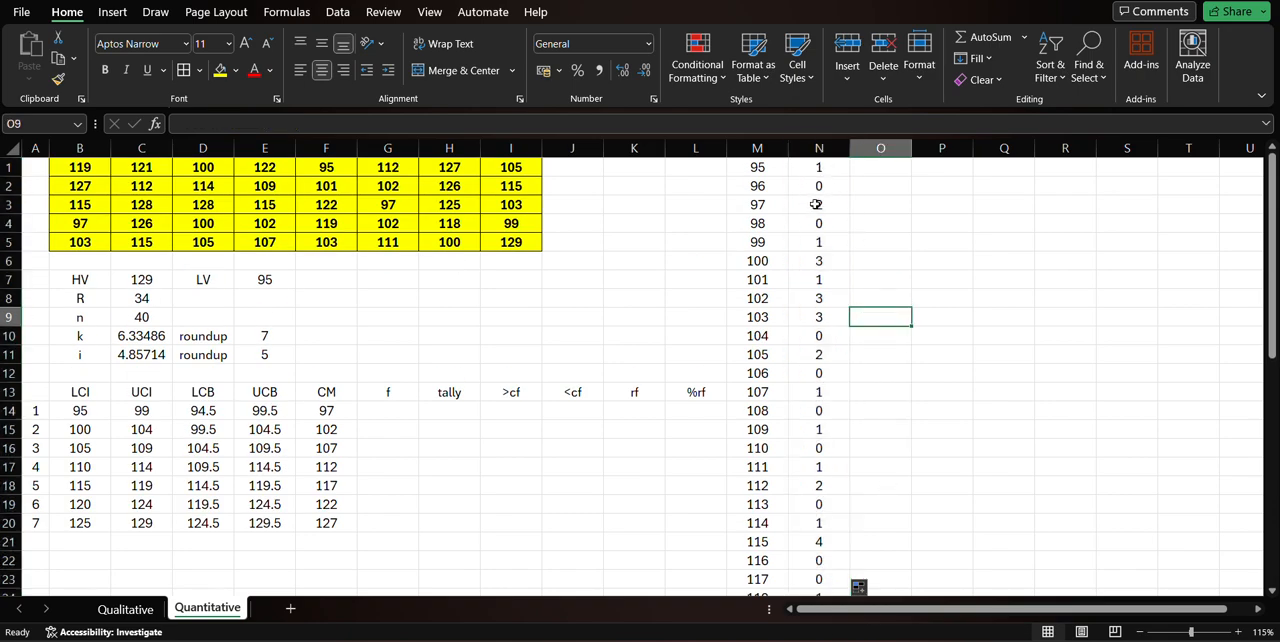
Check the listed values and counts in M:N against the first class limits in B14:C14.
{"action": "left_click", "coordinate": [760, 166]}
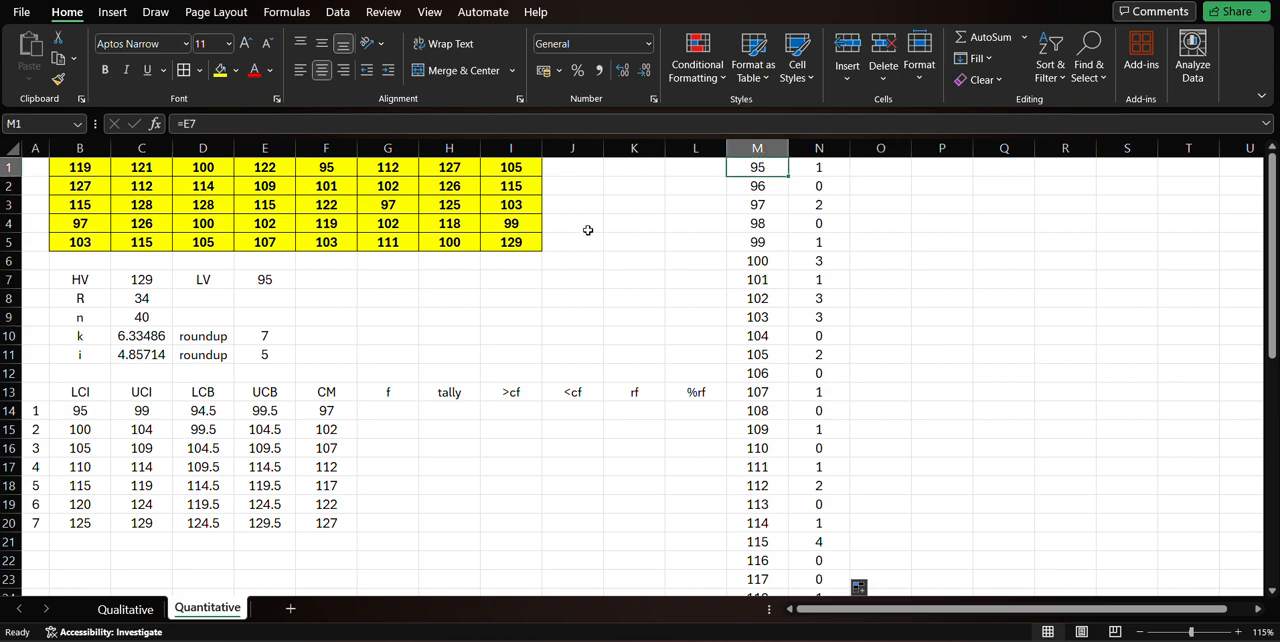
{"action": "left_click", "coordinate": [772, 187]}
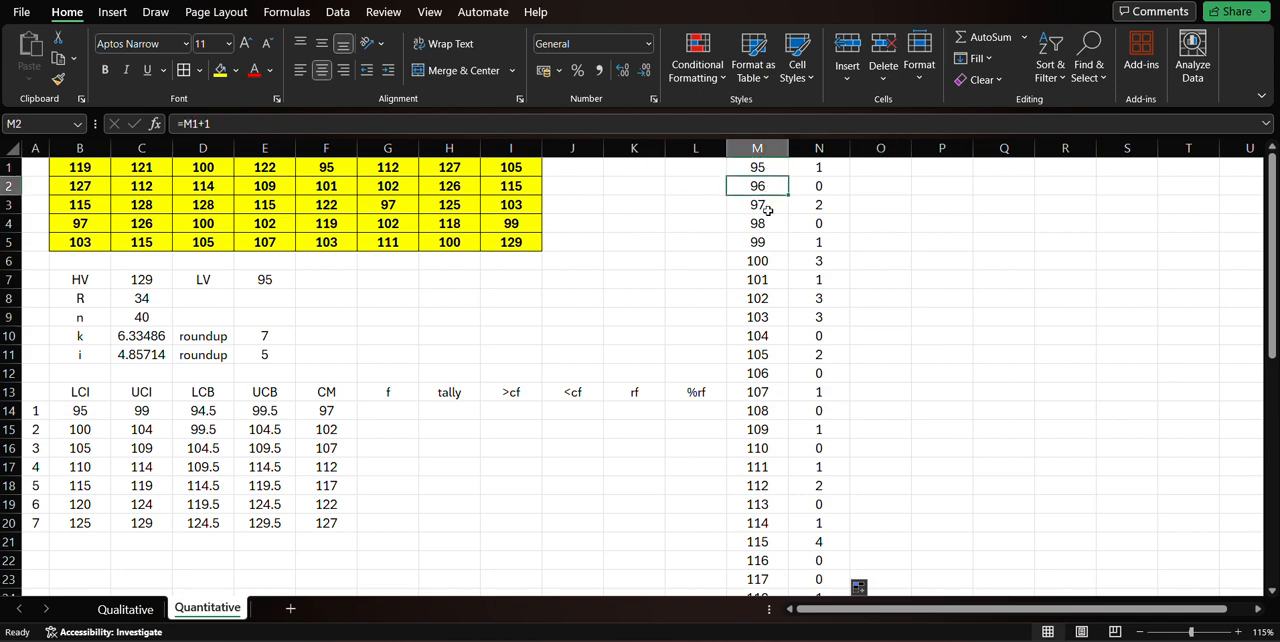
{"action": "left_click", "coordinate": [767, 203]}
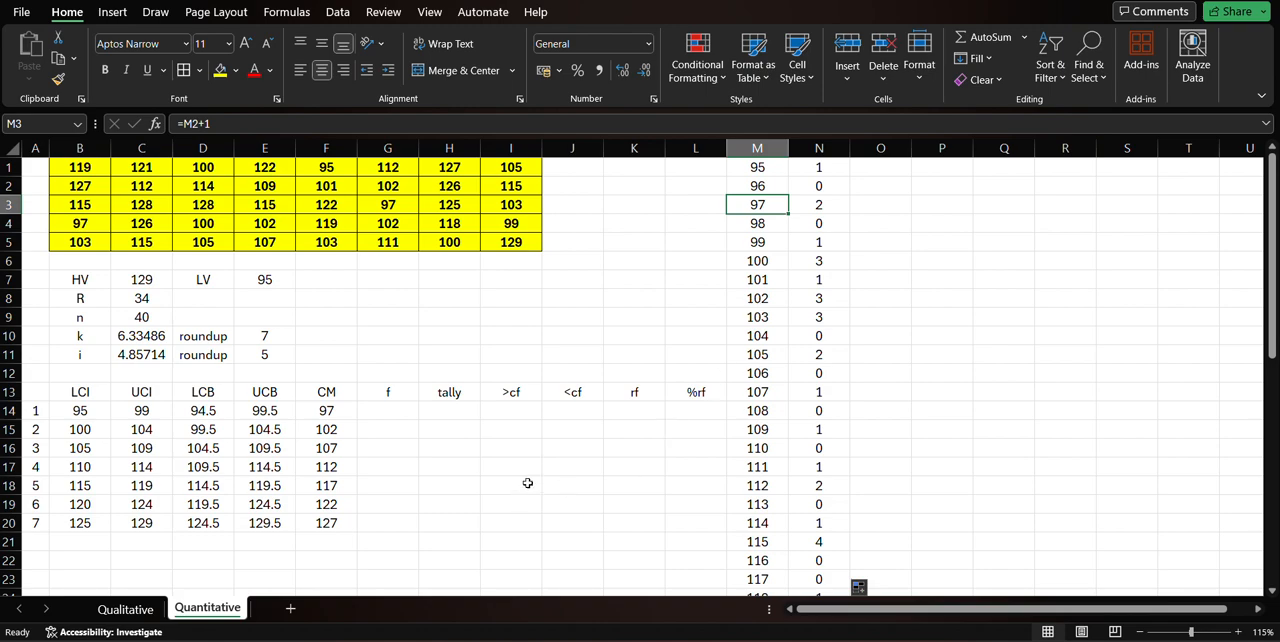
{"action": "left_click", "coordinate": [376, 414]}
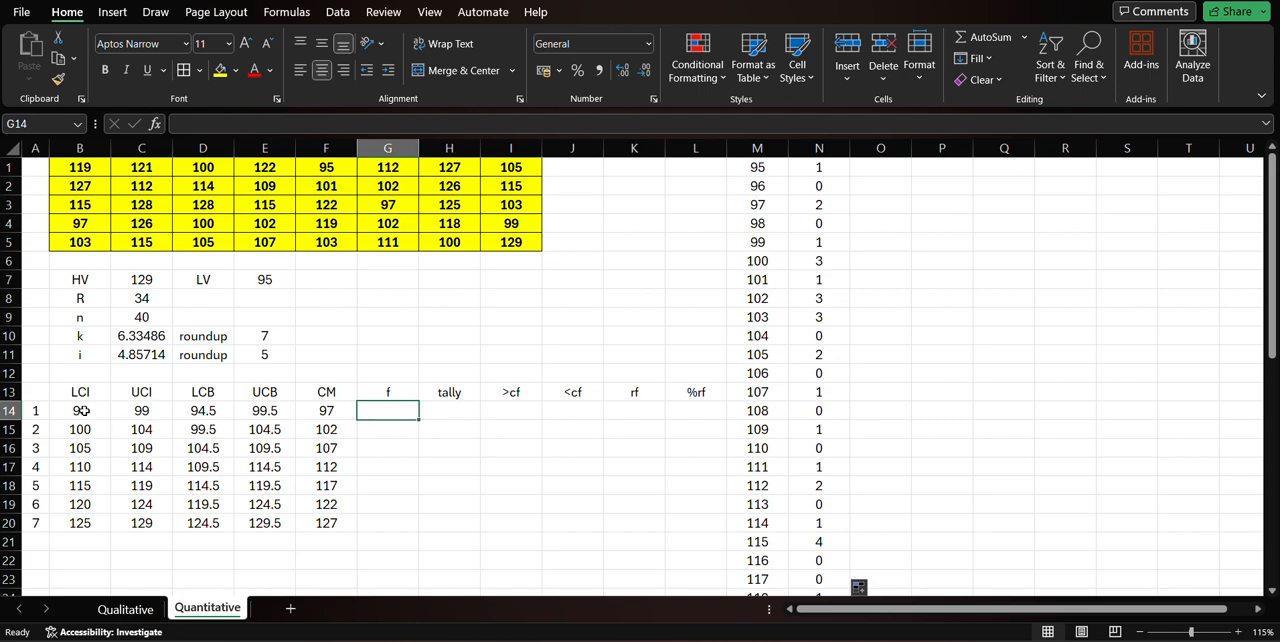
{"action": "left_click_drag", "start_coordinate": [85, 410], "coordinate": [137, 411]}
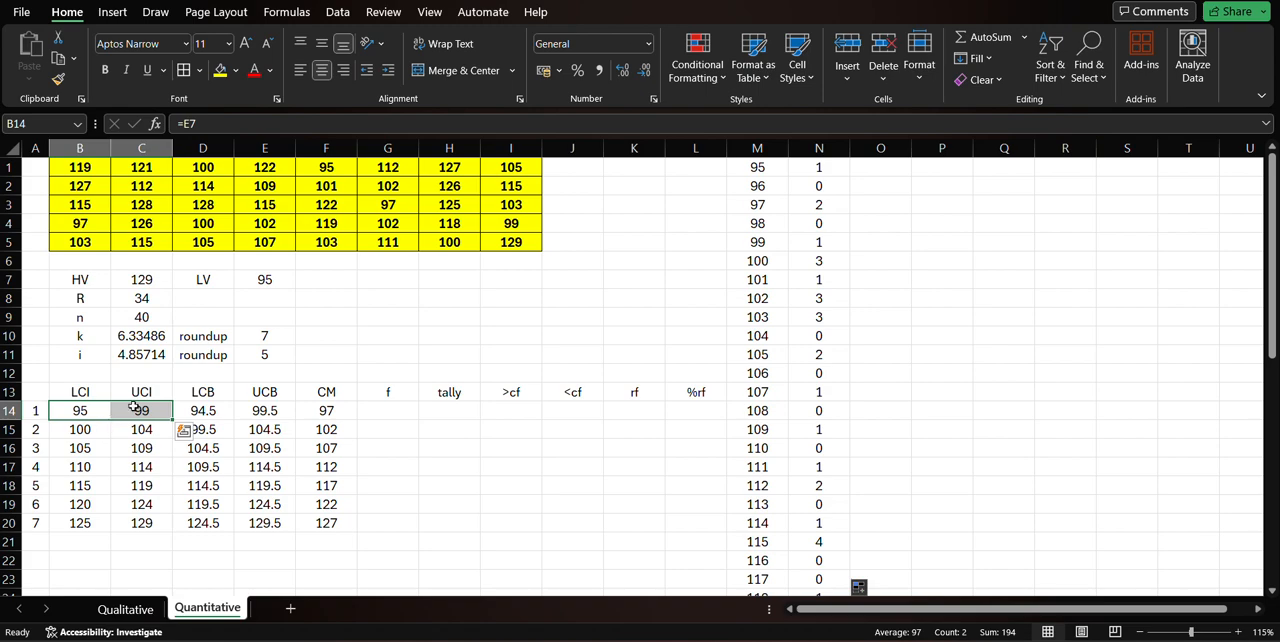
{"action": "left_click", "coordinate": [777, 167]}
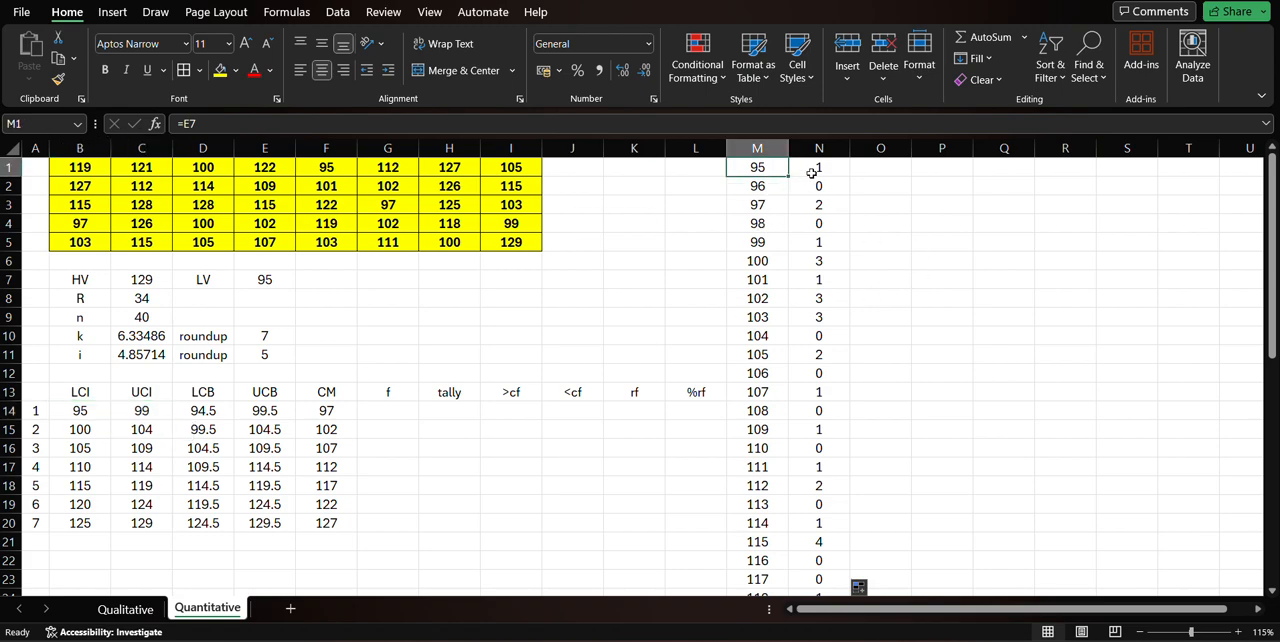
{"action": "left_click", "coordinate": [807, 170]}
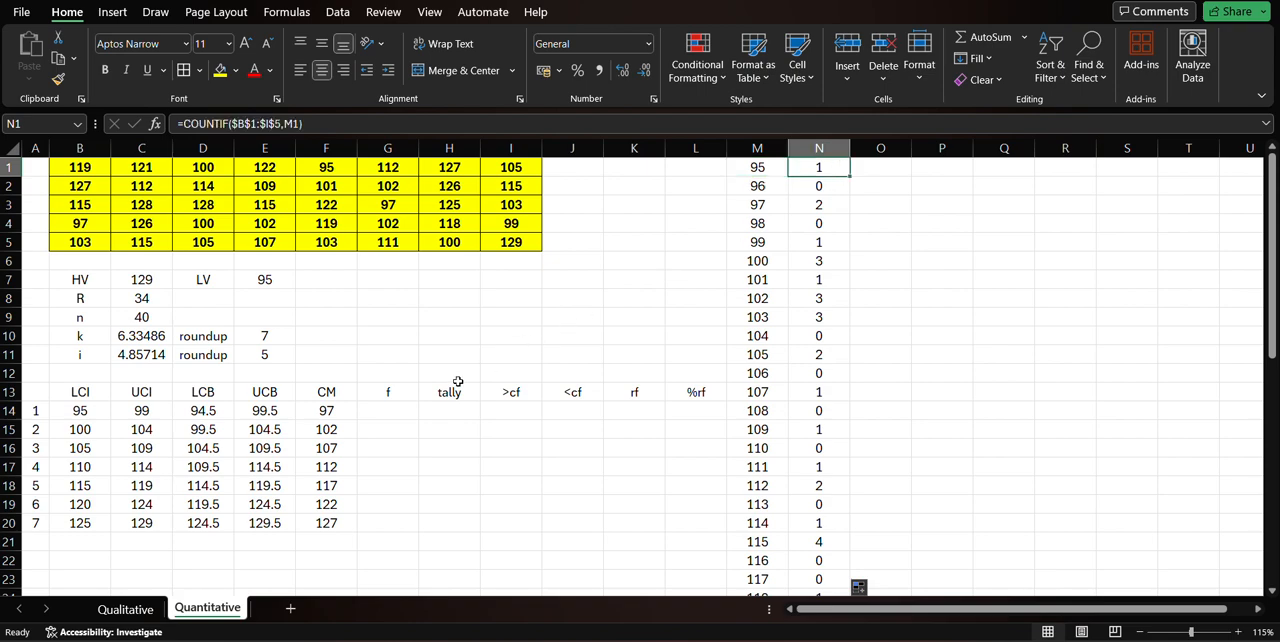
Fill M1:M5 with yellow to mark the first class and enter =SUM(N1:N5) in G14 as its frequency.
{"action": "left_click_drag", "start_coordinate": [763, 168], "coordinate": [764, 243]}
{"action": "left_click", "coordinate": [219, 72]}
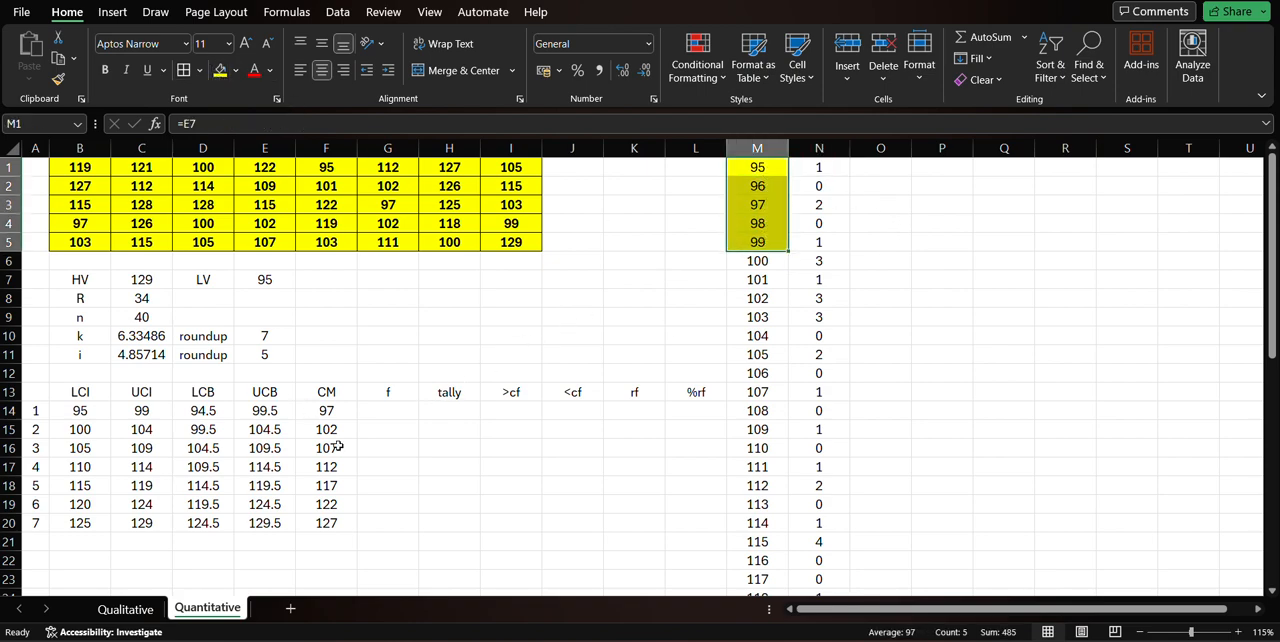
{"action": "left_click", "coordinate": [395, 410]}
{"action": "type", "text": "=sum("}
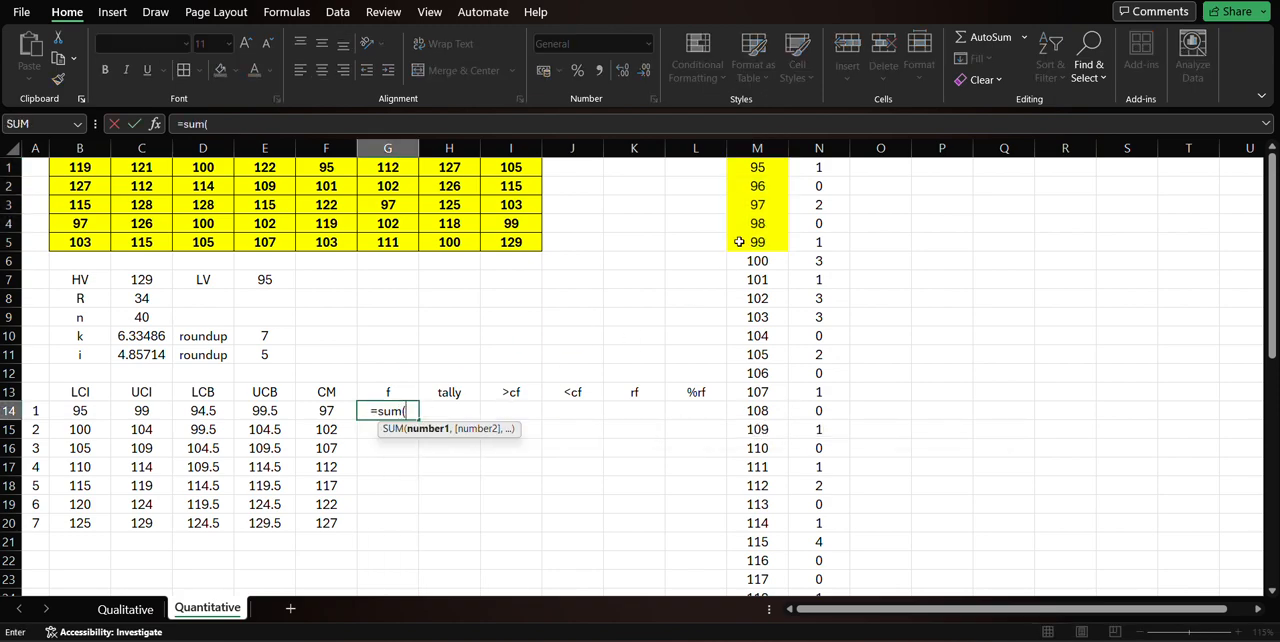
{"action": "left_click_drag", "start_coordinate": [812, 167], "coordinate": [818, 240]}
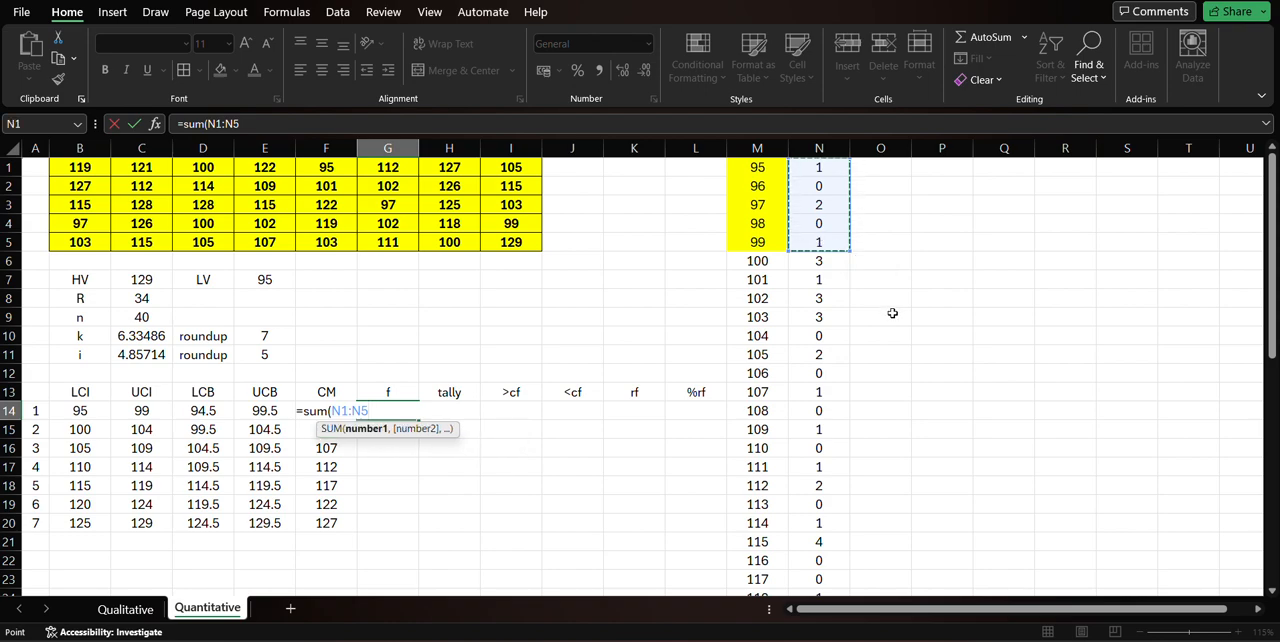
{"action": "key", "text": "Return"}
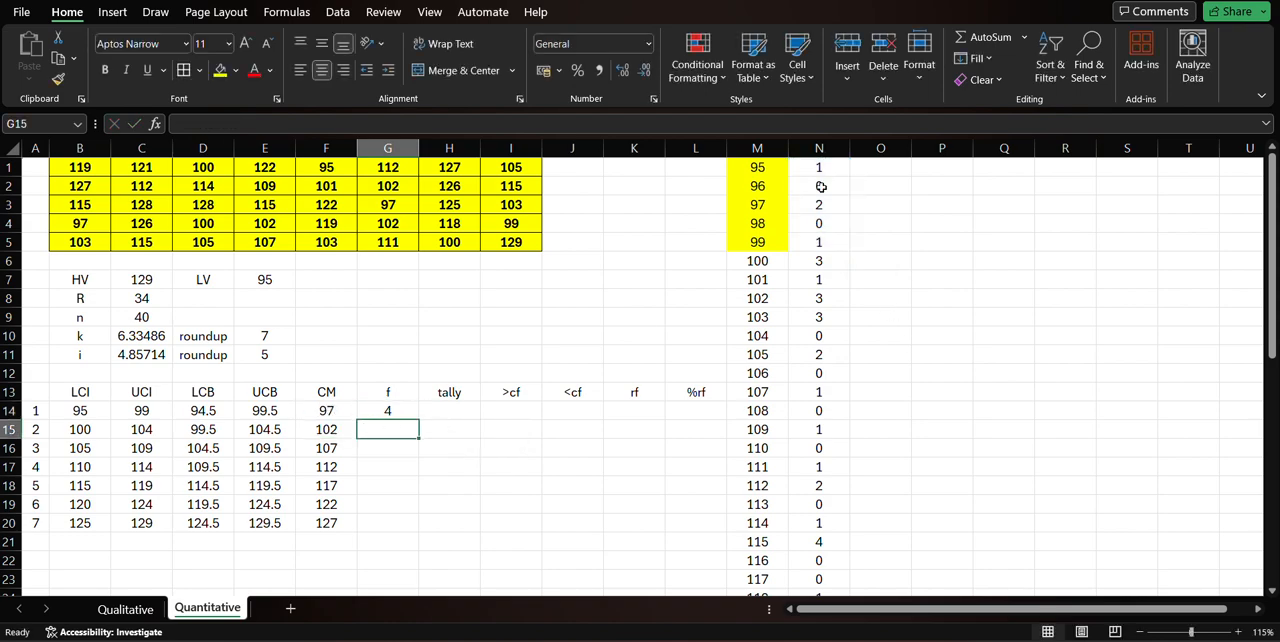
Mark the second to fourth classes in the helper list by filling N6:N10, M11:M15 and N16:N20 with yellow.
{"action": "left_click_drag", "start_coordinate": [822, 169], "coordinate": [820, 242]}
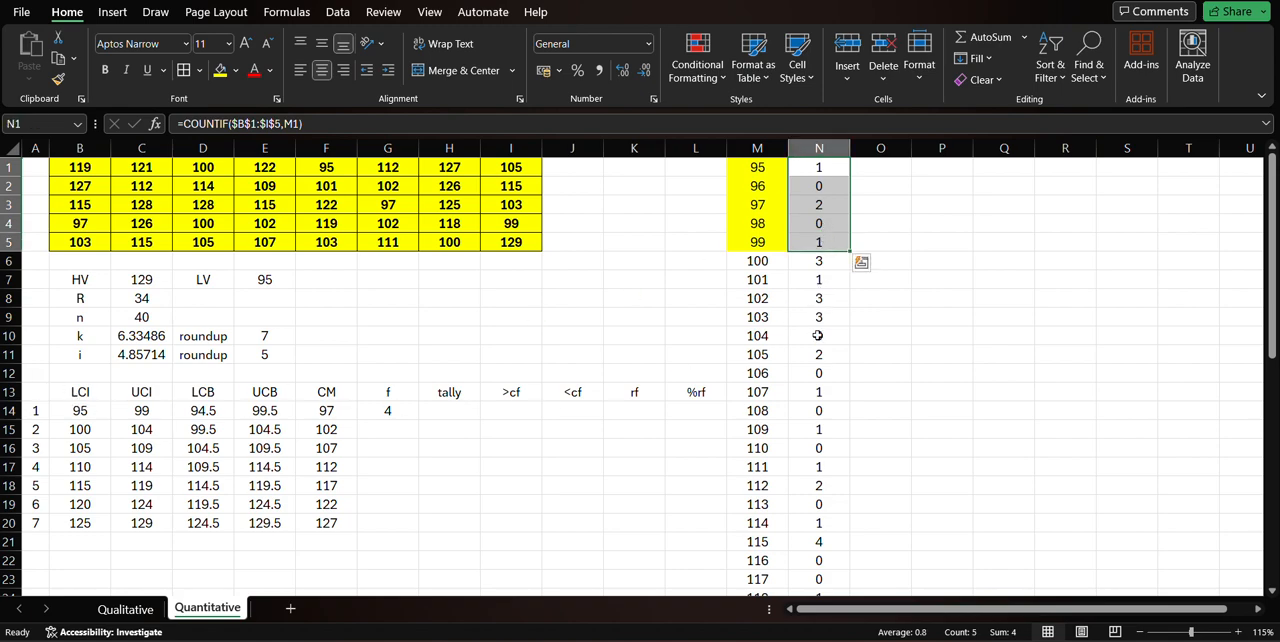
{"action": "left_click_drag", "start_coordinate": [832, 260], "coordinate": [830, 332]}
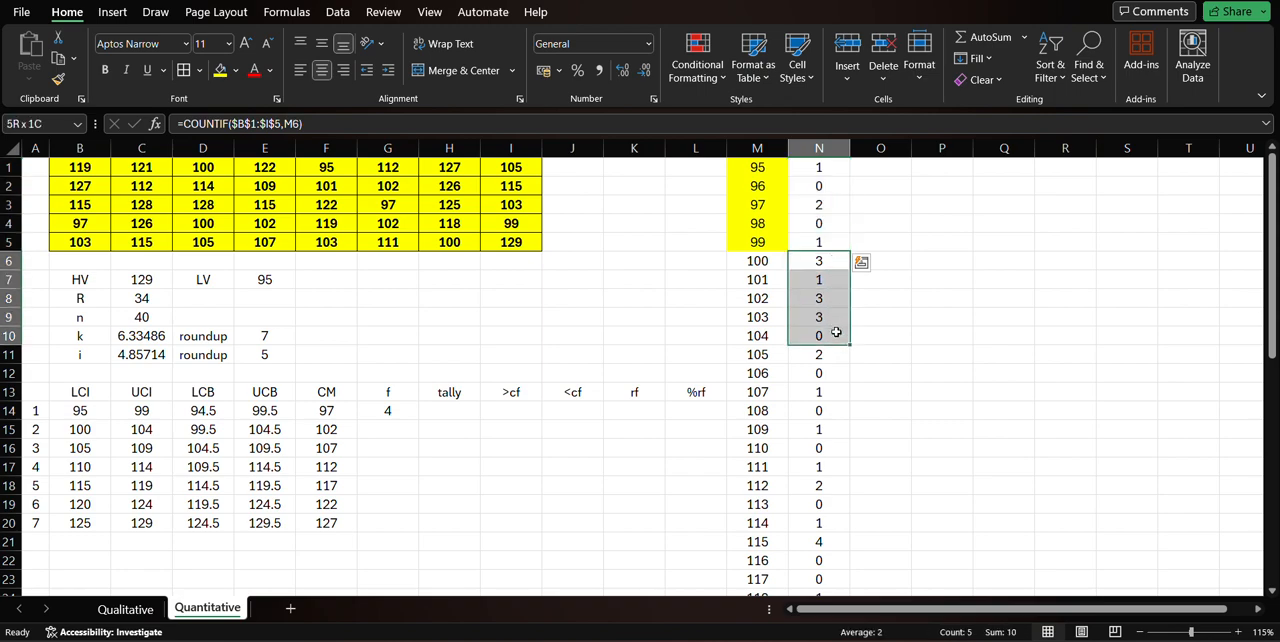
{"action": "left_click", "coordinate": [219, 72]}
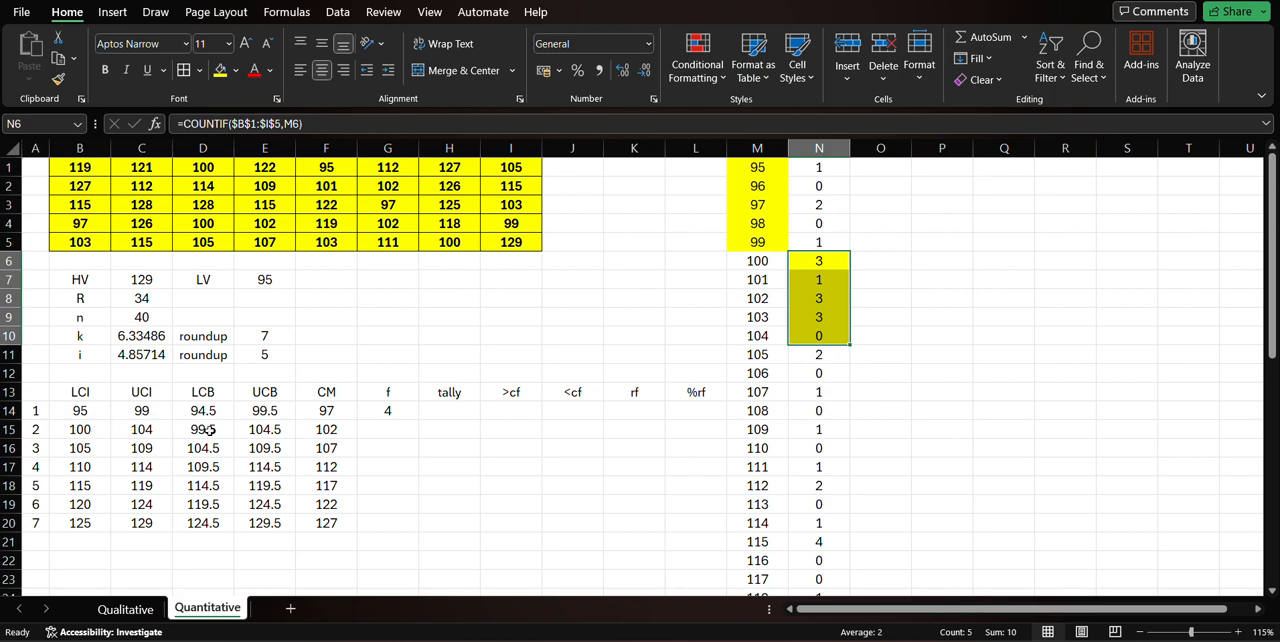
{"action": "left_click_drag", "start_coordinate": [766, 357], "coordinate": [768, 424]}
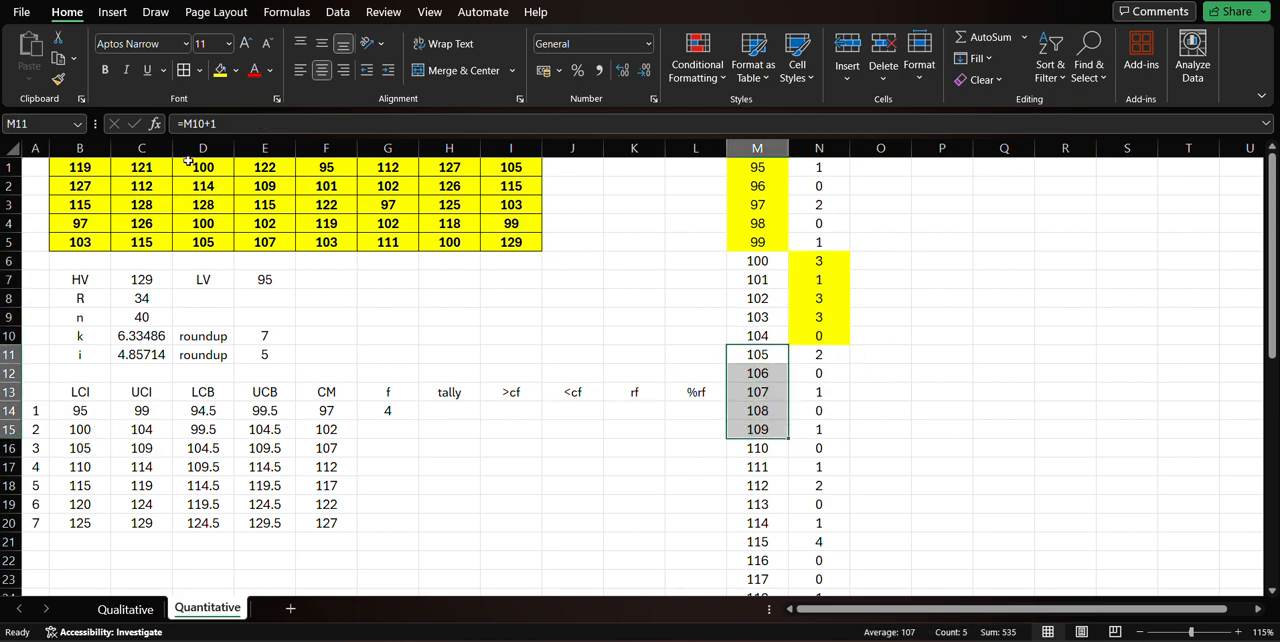
{"action": "left_click", "coordinate": [220, 70]}
{"action": "left_click", "coordinate": [830, 451]}
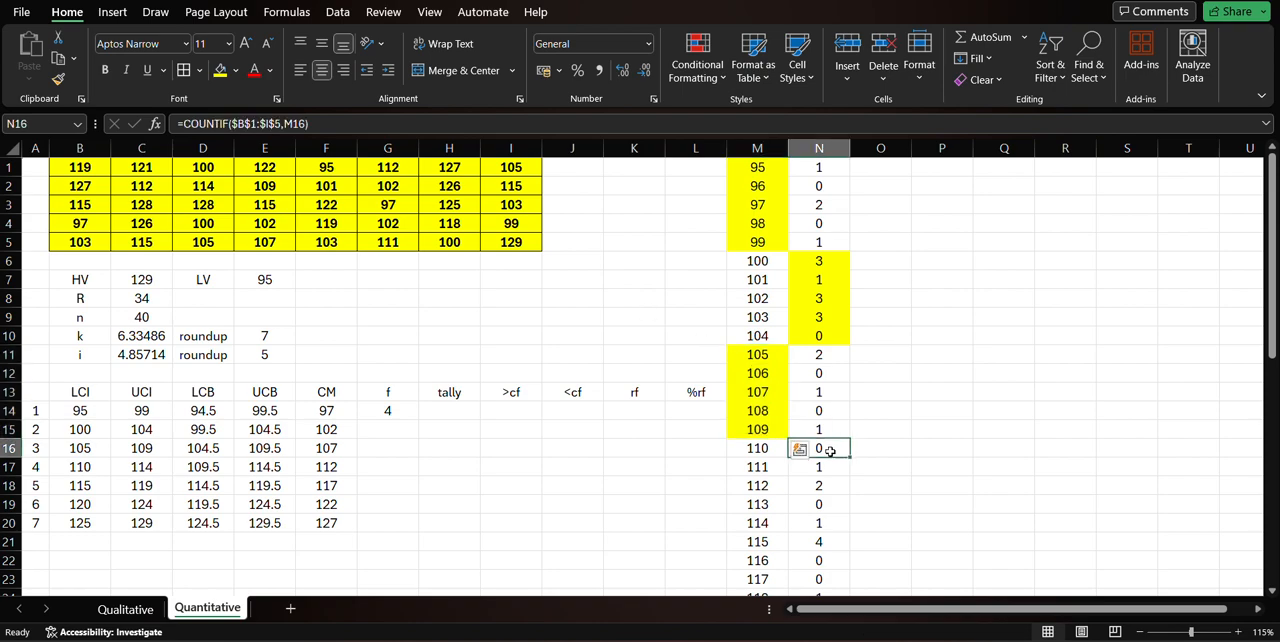
{"action": "left_click_drag", "start_coordinate": [830, 451], "coordinate": [828, 525]}
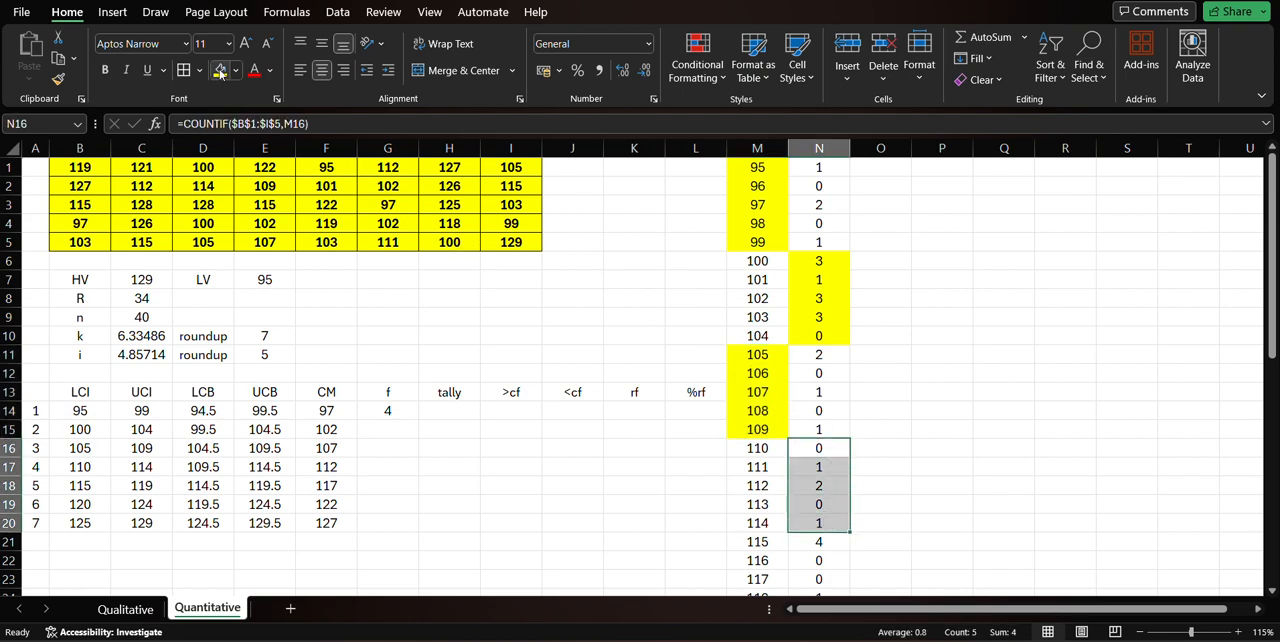
{"action": "left_click", "coordinate": [220, 70]}
Mark the fifth to seventh classes in the helper list by filling M21:M25, N26:N30 and M31:M35 with yellow.
{"action": "scroll", "coordinate": [775, 452], "scroll_direction": "down", "scroll_amount": 3}
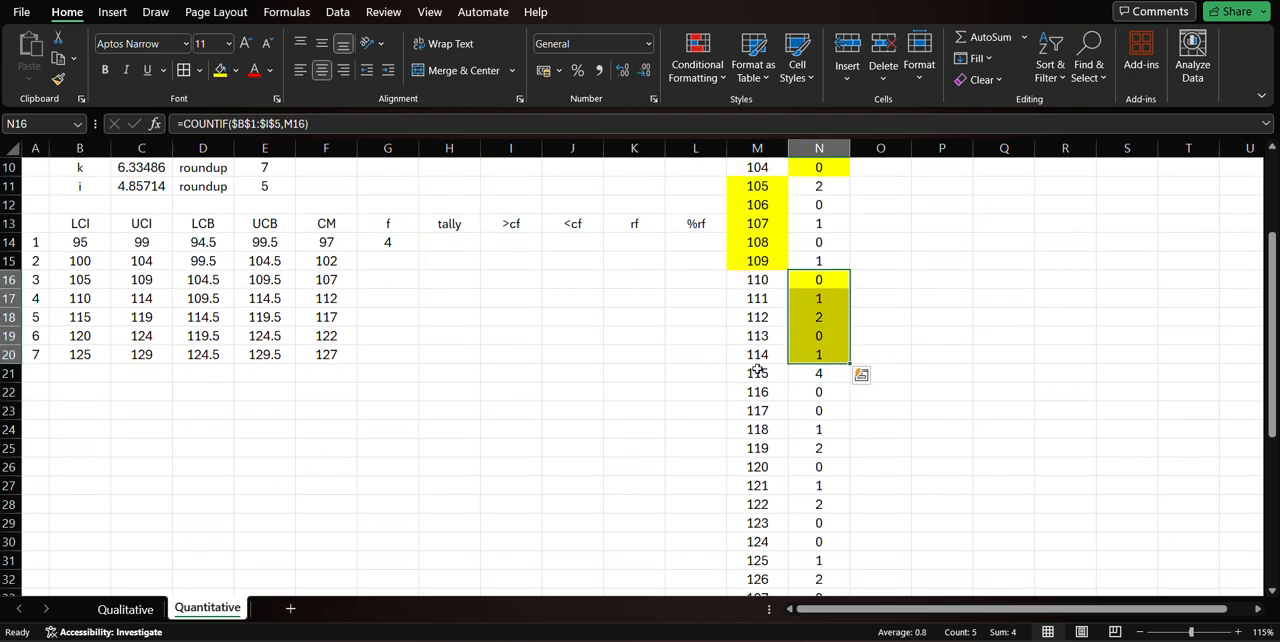
{"action": "left_click_drag", "start_coordinate": [757, 372], "coordinate": [764, 447]}
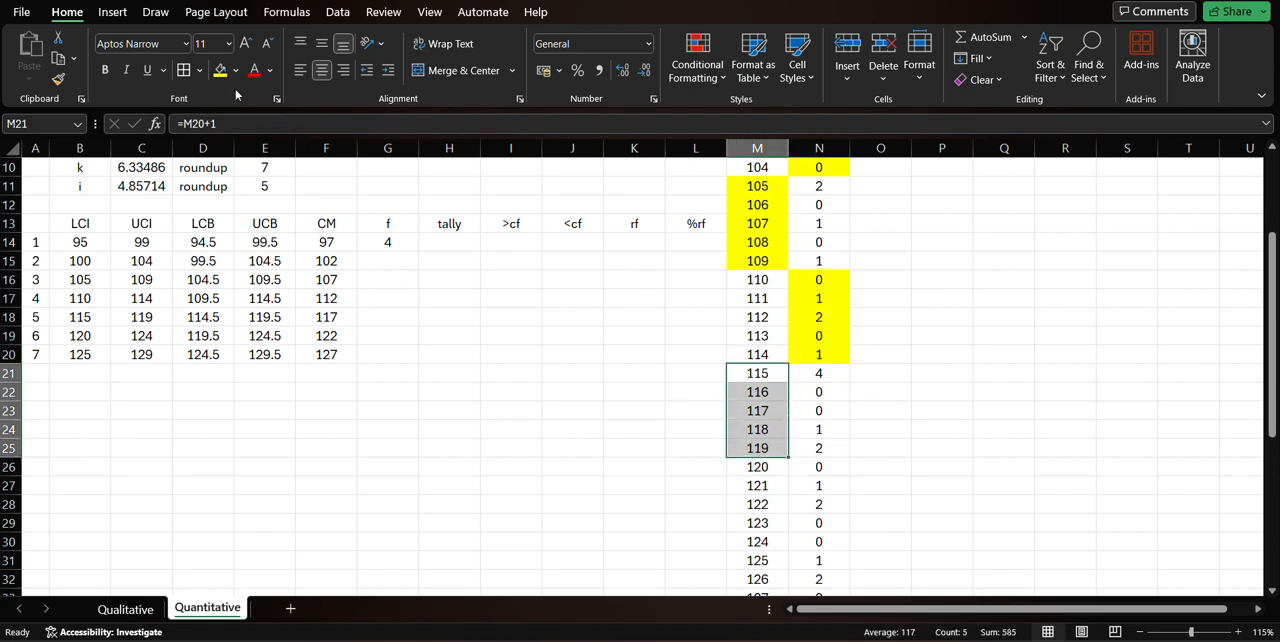
{"action": "left_click", "coordinate": [220, 70]}
{"action": "scroll", "coordinate": [700, 442], "scroll_direction": "down", "scroll_amount": 2}
{"action": "left_click", "coordinate": [829, 360]}
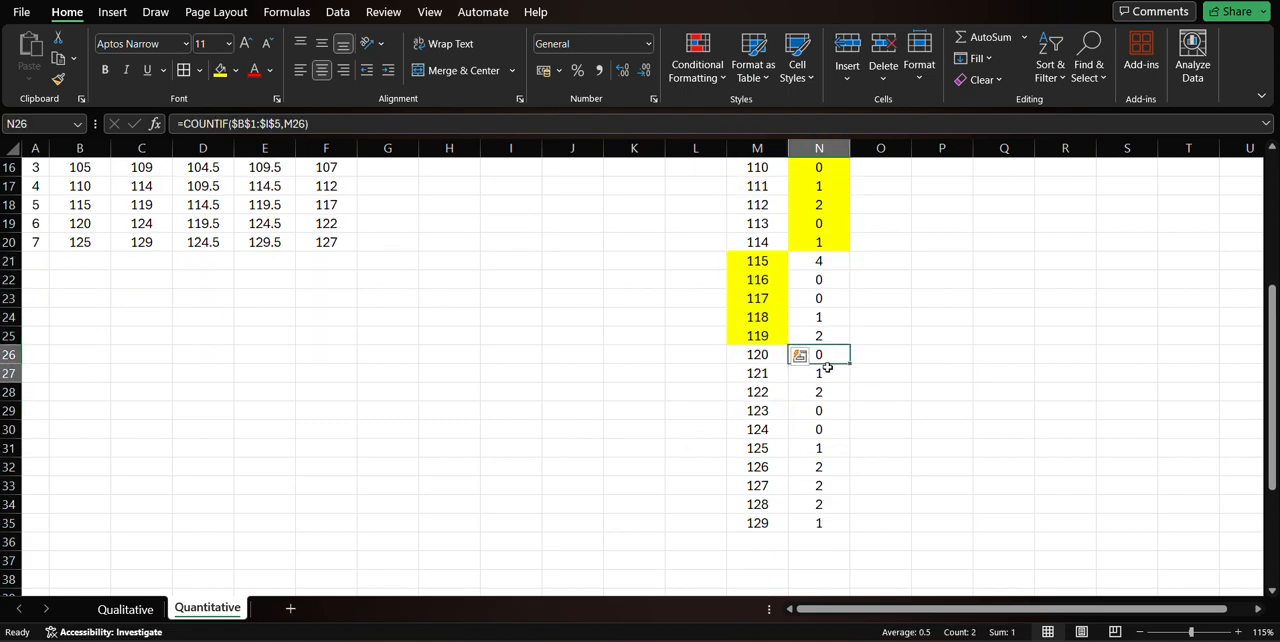
{"action": "left_click_drag", "start_coordinate": [827, 368], "coordinate": [760, 524]}
{"action": "left_click", "coordinate": [220, 70]}
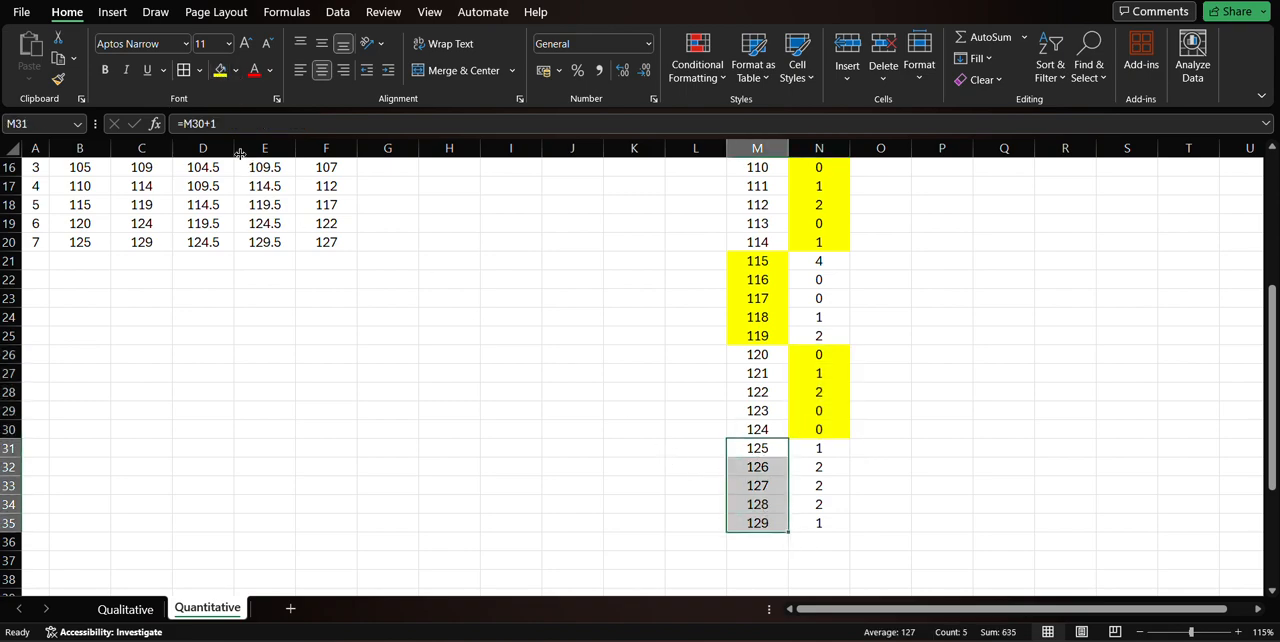
{"action": "left_click", "coordinate": [220, 70]}
Enter =SUM(N6:N10) in G15 as the frequency of the second class.
{"action": "scroll", "coordinate": [380, 380], "scroll_direction": "up", "scroll_amount": 5}
{"action": "left_click", "coordinate": [784, 336]}
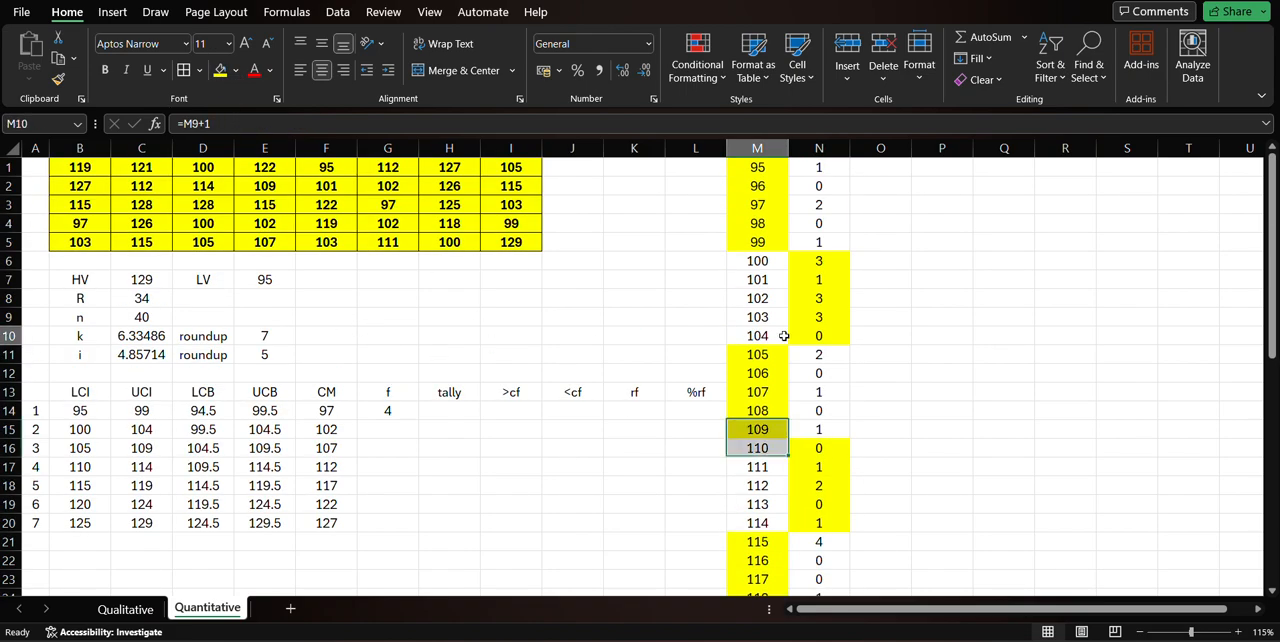
{"action": "left_click", "coordinate": [388, 429]}
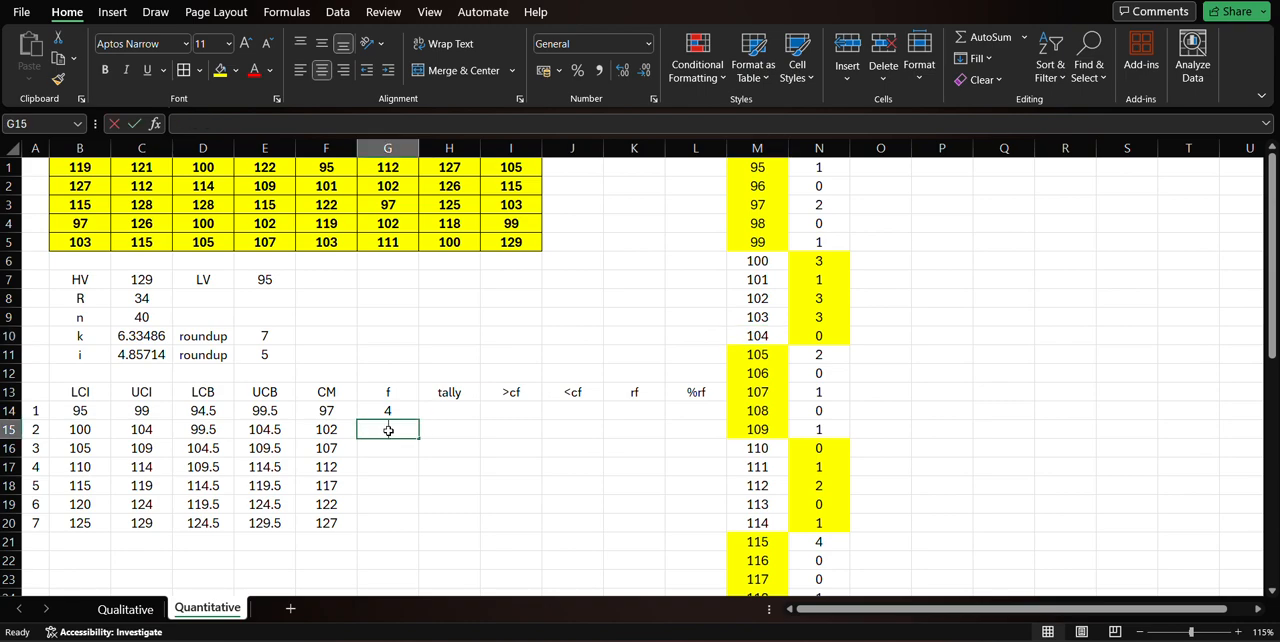
{"action": "type", "text": "=sum("}
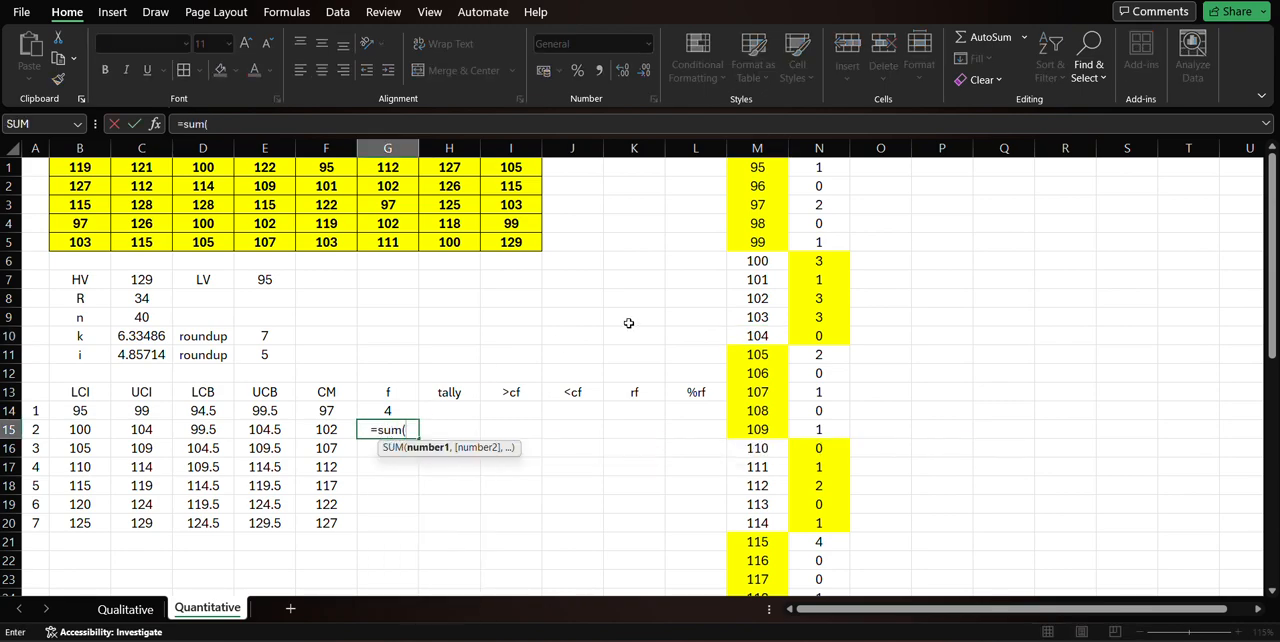
{"action": "left_click_drag", "start_coordinate": [818, 262], "coordinate": [818, 332]}
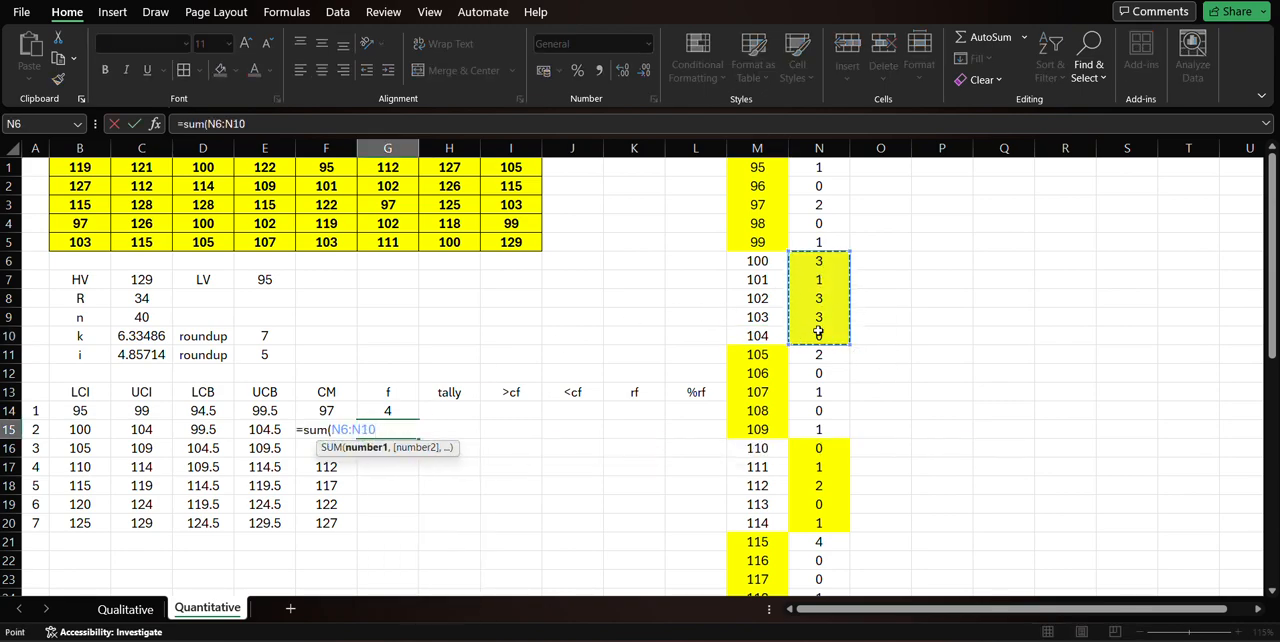
{"action": "key", "text": "Return"}
Enter the third and fourth class frequencies with =SUM(N11:N15) in G16 and =SUM(N16:N20) in G17.
{"action": "type", "text": "=sum"}
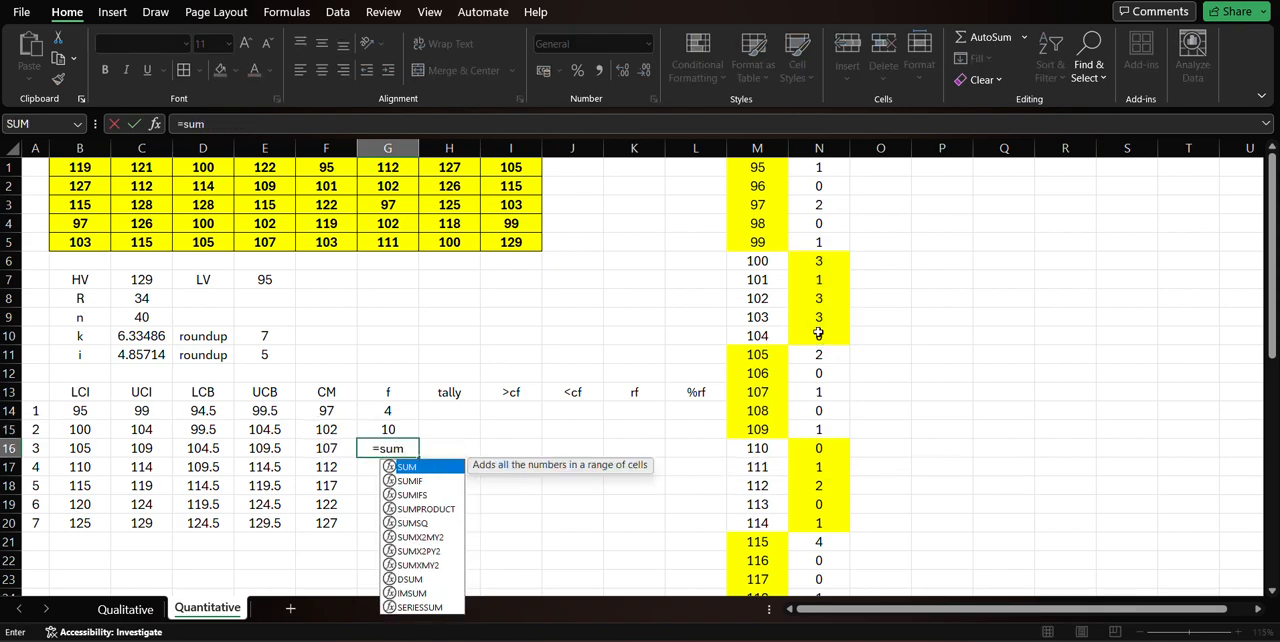
{"action": "type", "text": "("}
{"action": "left_click_drag", "start_coordinate": [834, 357], "coordinate": [831, 427]}
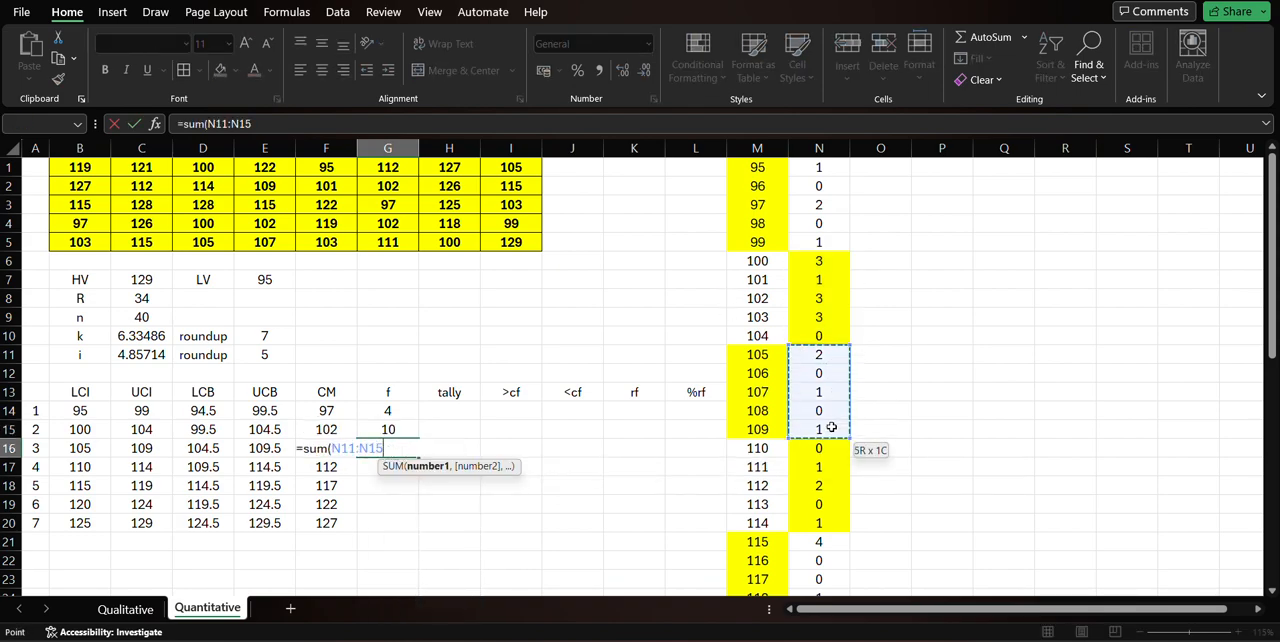
{"action": "key", "text": "Return"}
{"action": "type", "text": "=sum"}
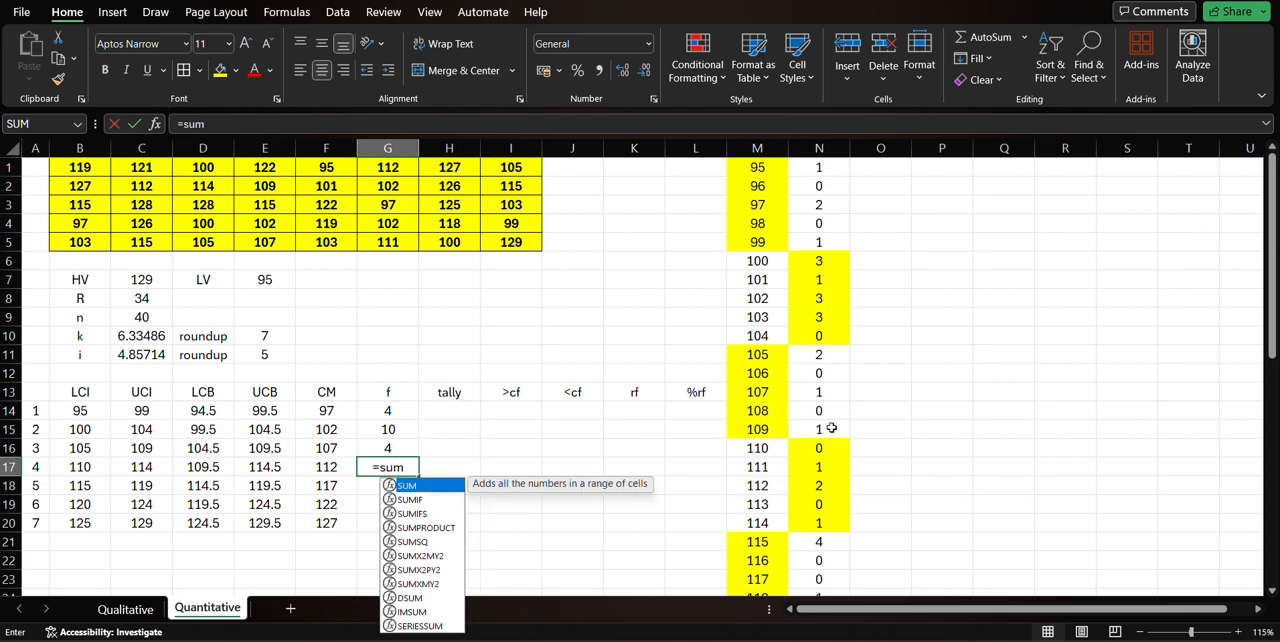
{"action": "type", "text": "("}
{"action": "left_click", "coordinate": [838, 448]}
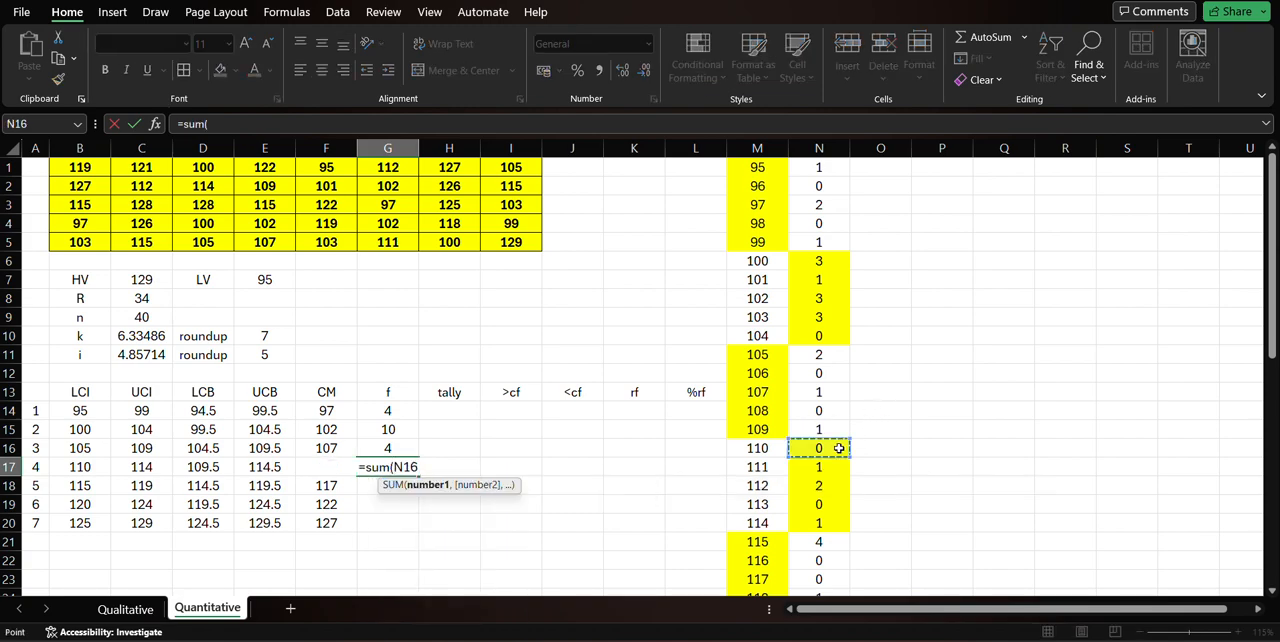
{"action": "left_click_drag", "start_coordinate": [838, 448], "coordinate": [833, 523]}
{"action": "key", "text": "Return"}
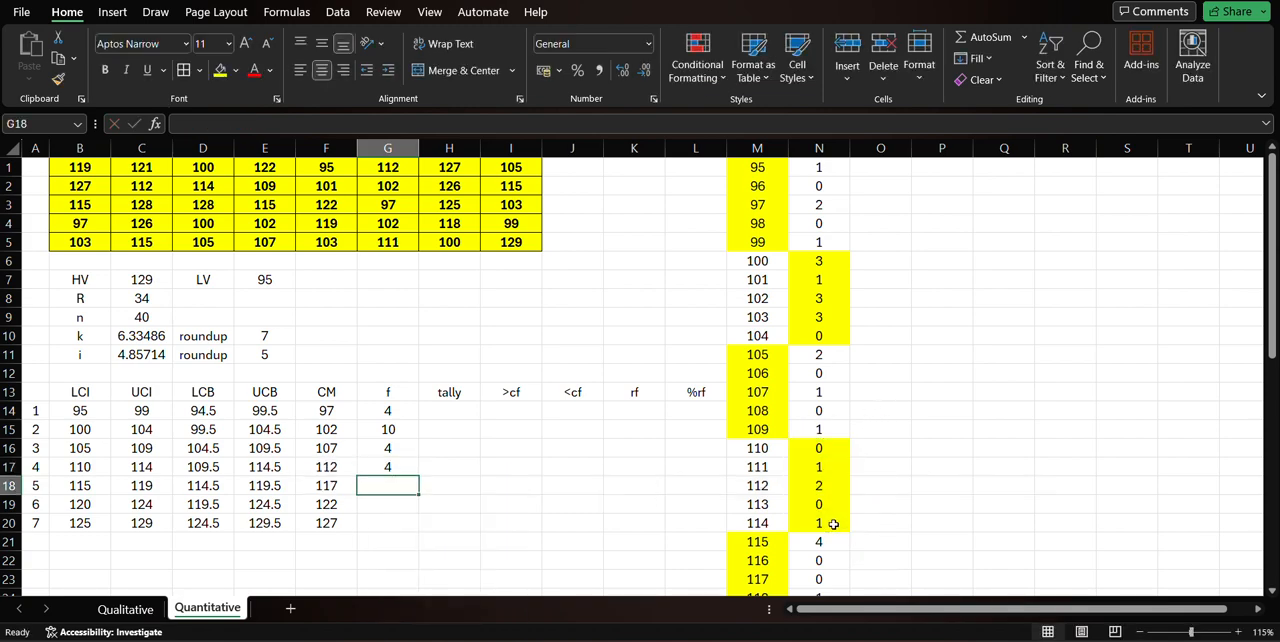
Enter the fifth and sixth class frequencies with =SUM(N21:N25) in G18 and =SUM(N26:N30) in G19.
{"action": "type", "text": "=sum("}
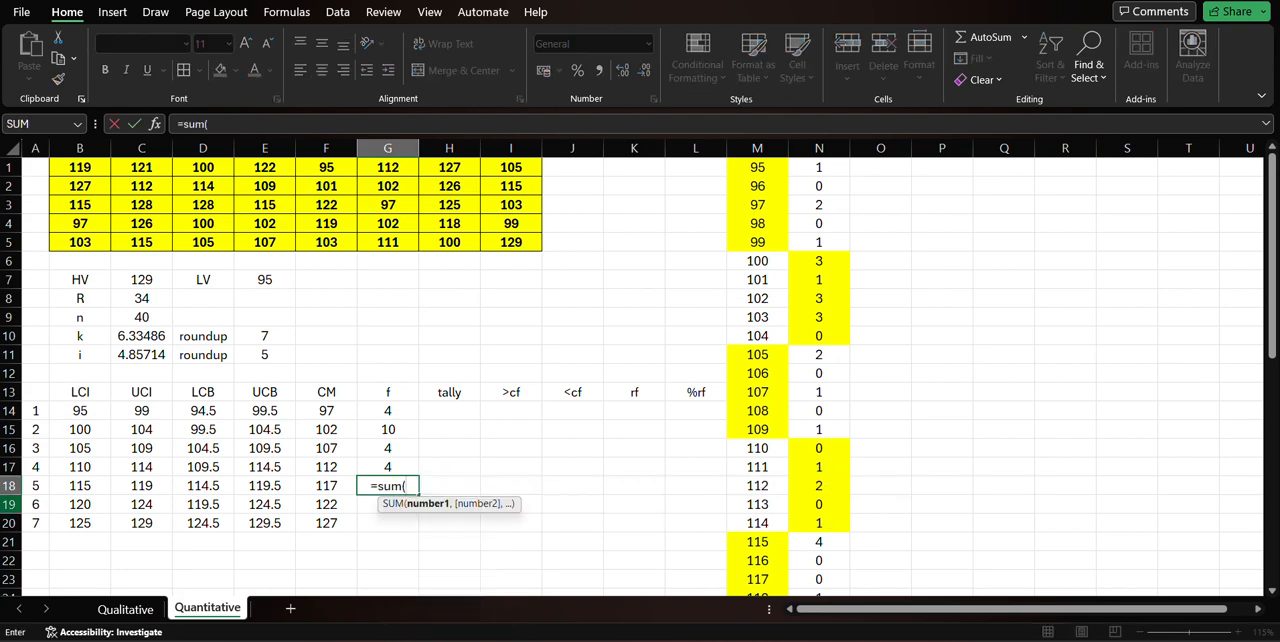
{"action": "scroll", "coordinate": [837, 399], "scroll_direction": "down", "scroll_amount": 3}
{"action": "left_click_drag", "start_coordinate": [830, 373], "coordinate": [823, 448]}
{"action": "key", "text": "Return"}
{"action": "type", "text": "=sum("}
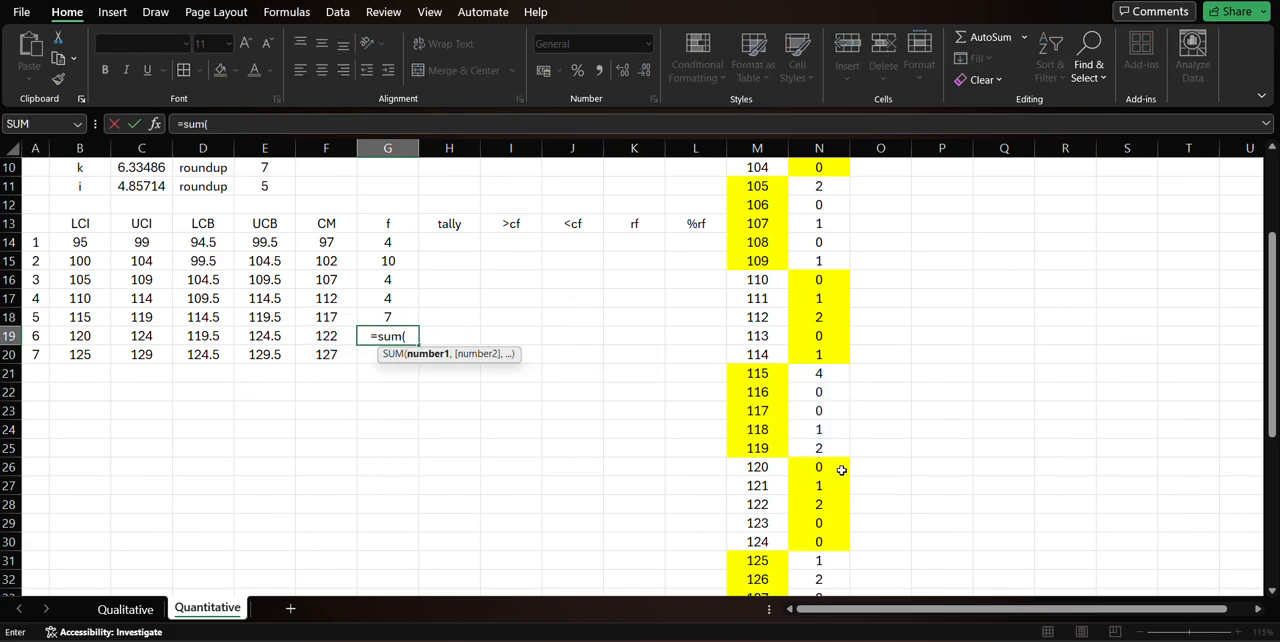
{"action": "left_click_drag", "start_coordinate": [838, 470], "coordinate": [838, 543]}
{"action": "key", "text": "Return"}
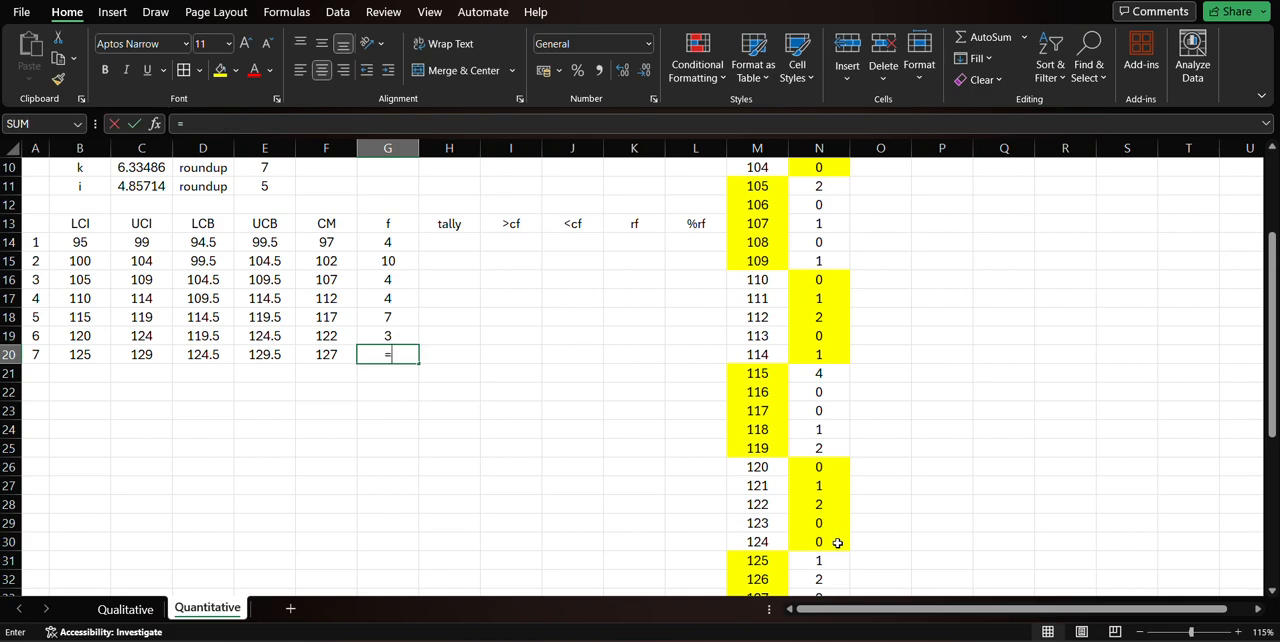
Enter =SUM(N31:N35) in G20 as the frequency of the seventh class.
{"action": "type", "text": "=sum("}
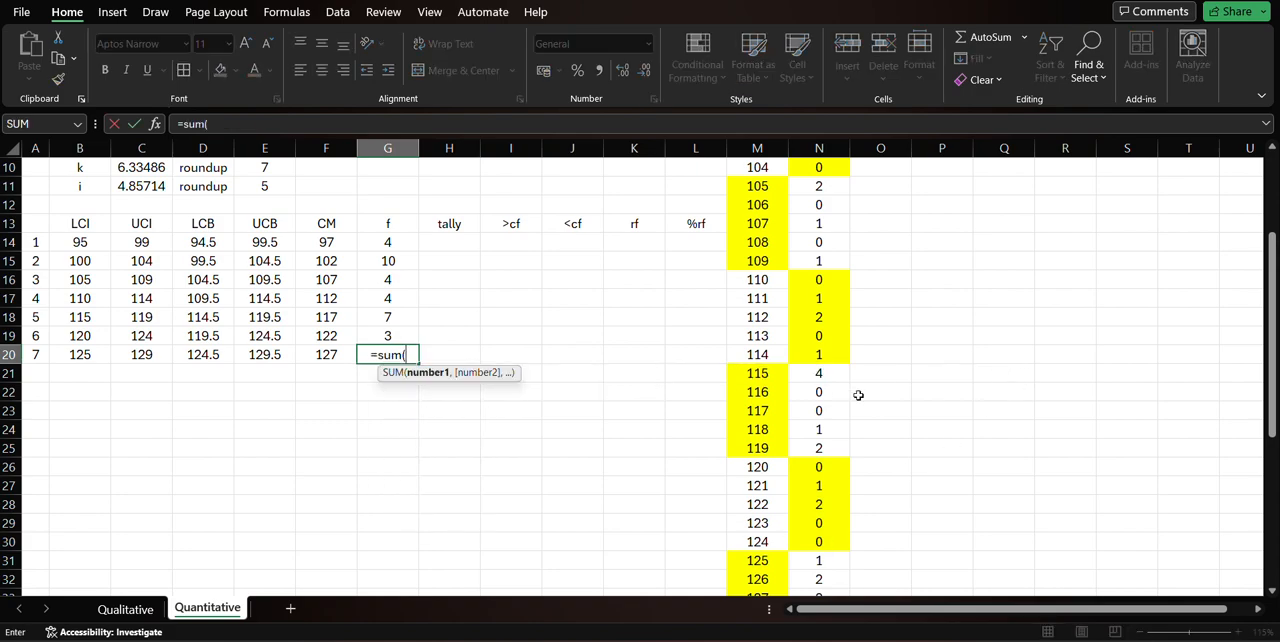
{"action": "scroll", "coordinate": [800, 393], "scroll_direction": "down", "scroll_amount": 3}
{"action": "left_click_drag", "start_coordinate": [795, 393], "coordinate": [823, 462]}
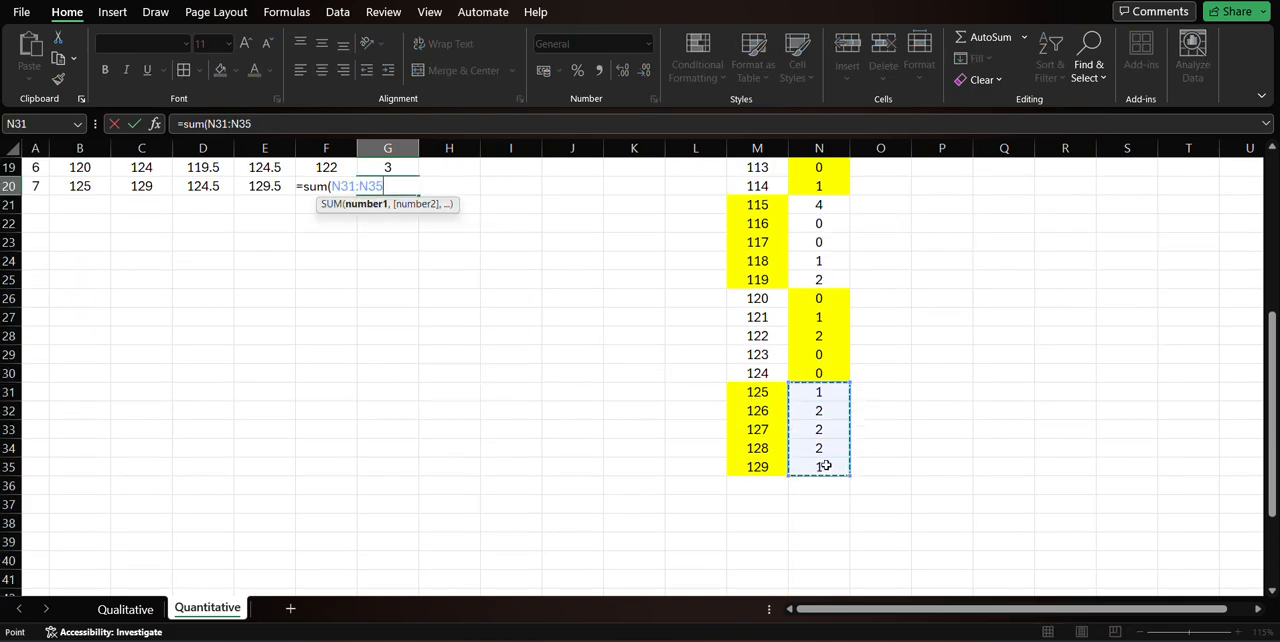
{"action": "key", "text": "Return"}
{"action": "scroll", "coordinate": [504, 404], "scroll_direction": "up", "scroll_amount": 6}
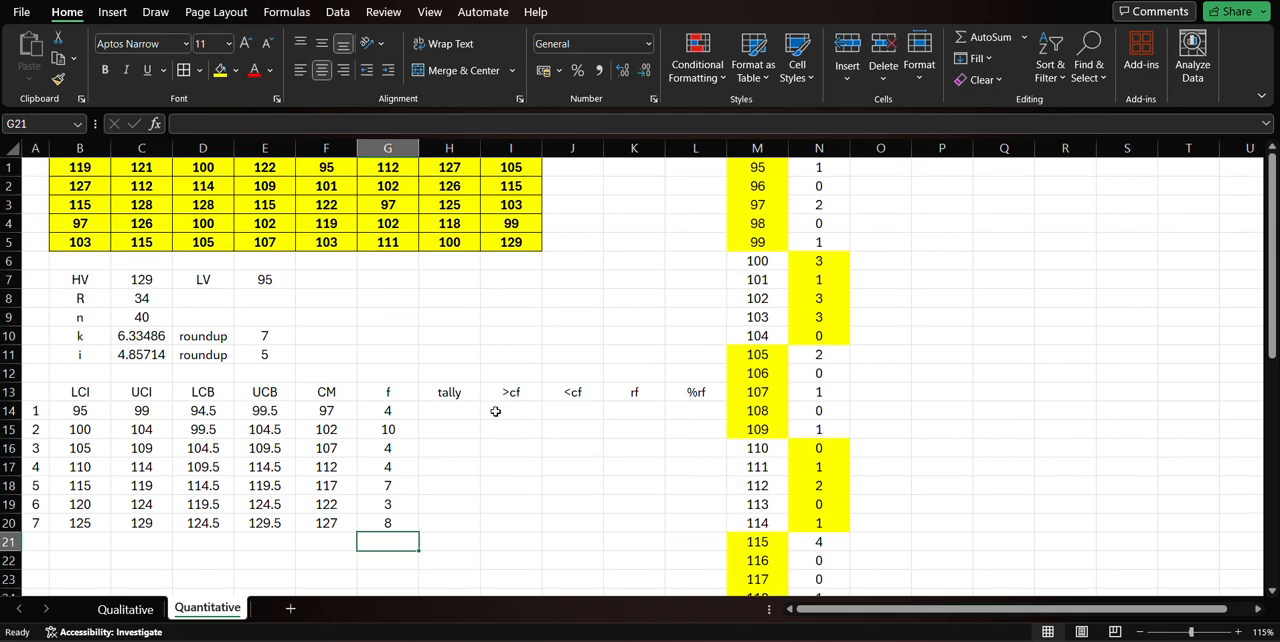
Total the class frequencies in G21 with =SUM(G14:G20) and compare the total with n in C9.
{"action": "left_click_drag", "start_coordinate": [405, 422], "coordinate": [406, 518]}
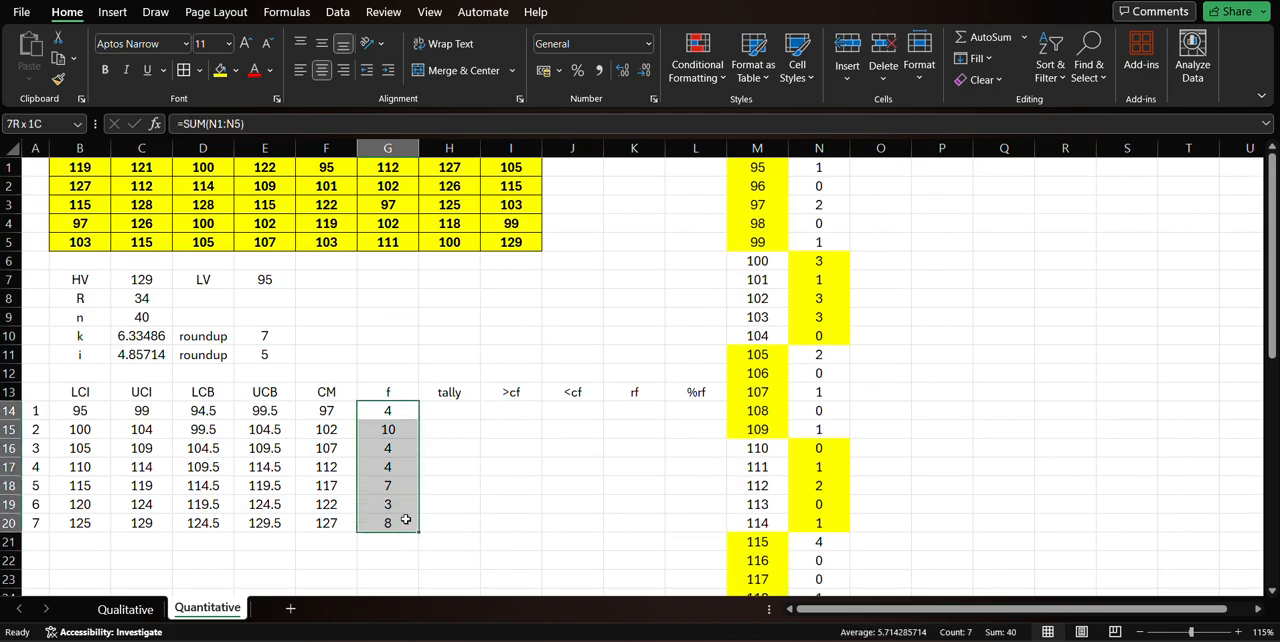
{"action": "left_click", "coordinate": [390, 547]}
{"action": "type", "text": "=sum("}
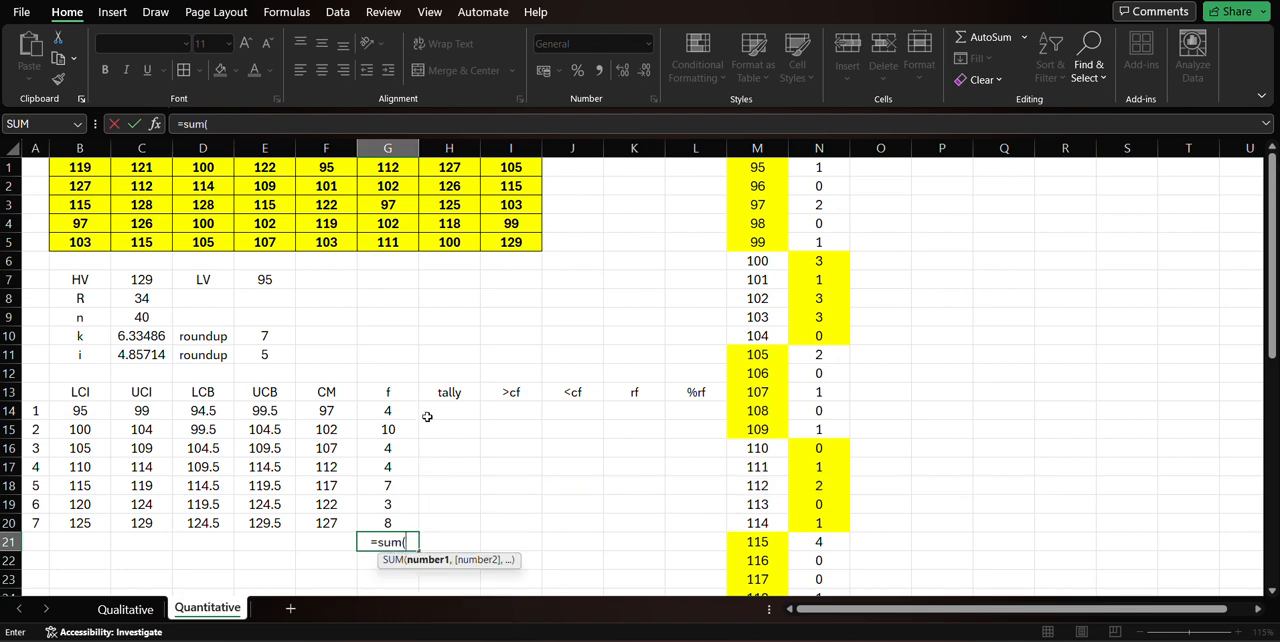
{"action": "left_click_drag", "start_coordinate": [408, 410], "coordinate": [408, 521]}
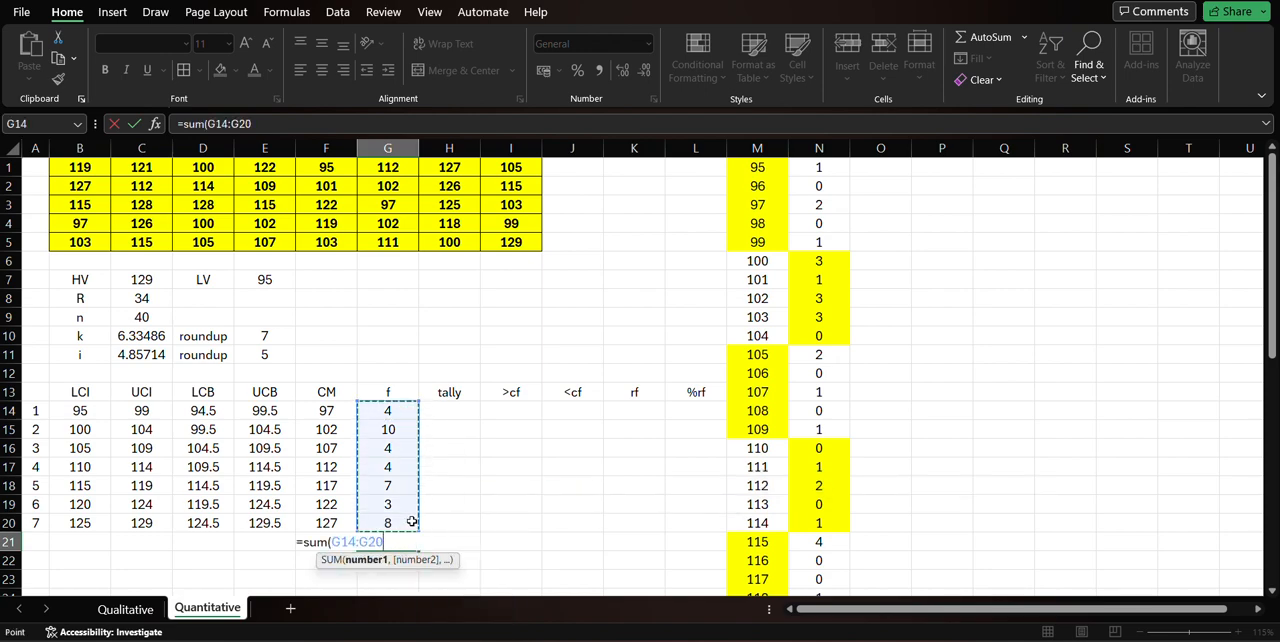
{"action": "key", "text": "Return"}
{"action": "left_click", "coordinate": [150, 316]}
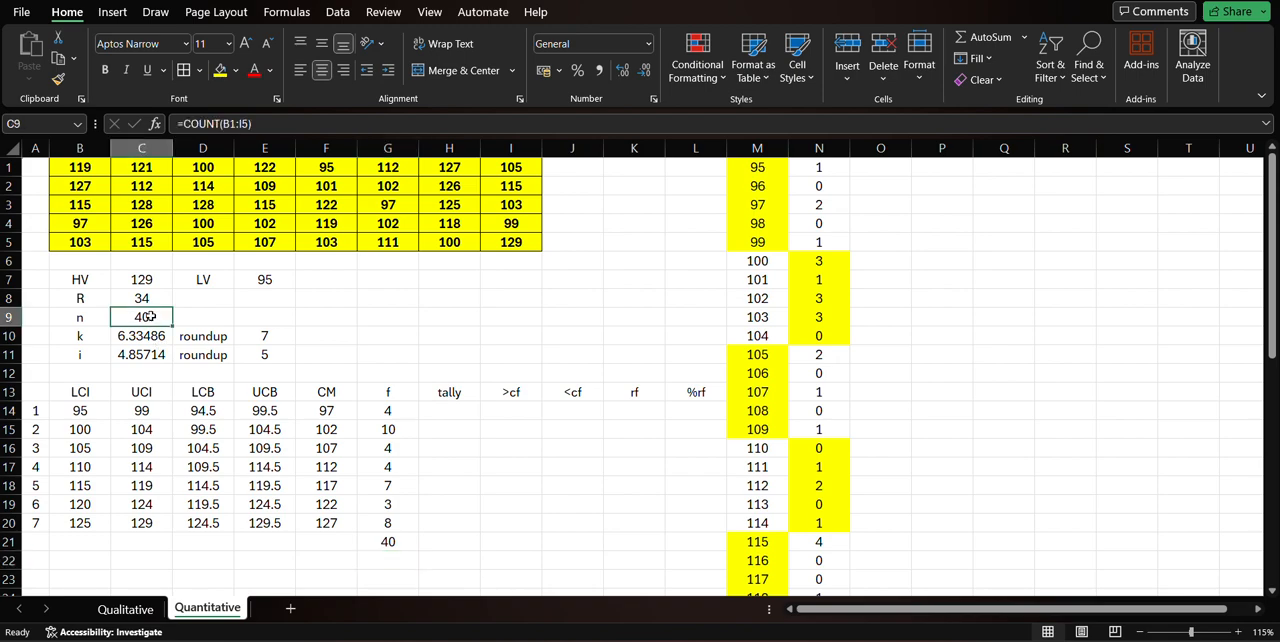
{"action": "mouse_move", "coordinate": [100, 318]}
{"action": "left_mouse_down"}
{"action": "mouse_move", "coordinate": [146, 315]}
{"action": "mouse_move", "coordinate": [96, 312]}
{"action": "left_mouse_up"}
{"action": "left_click", "coordinate": [392, 540]}
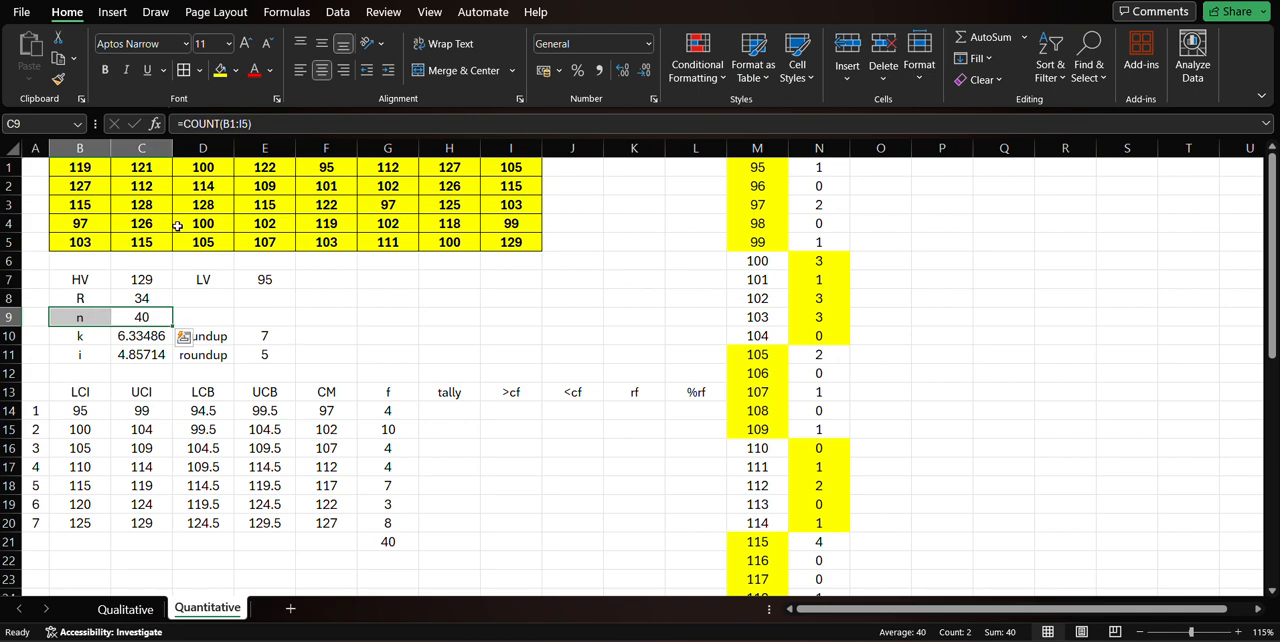
Enter =REPT("I",G14) in H14 to generate the tally marks of the first class.
{"action": "left_click", "coordinate": [456, 415]}
{"action": "type", "text": "="}
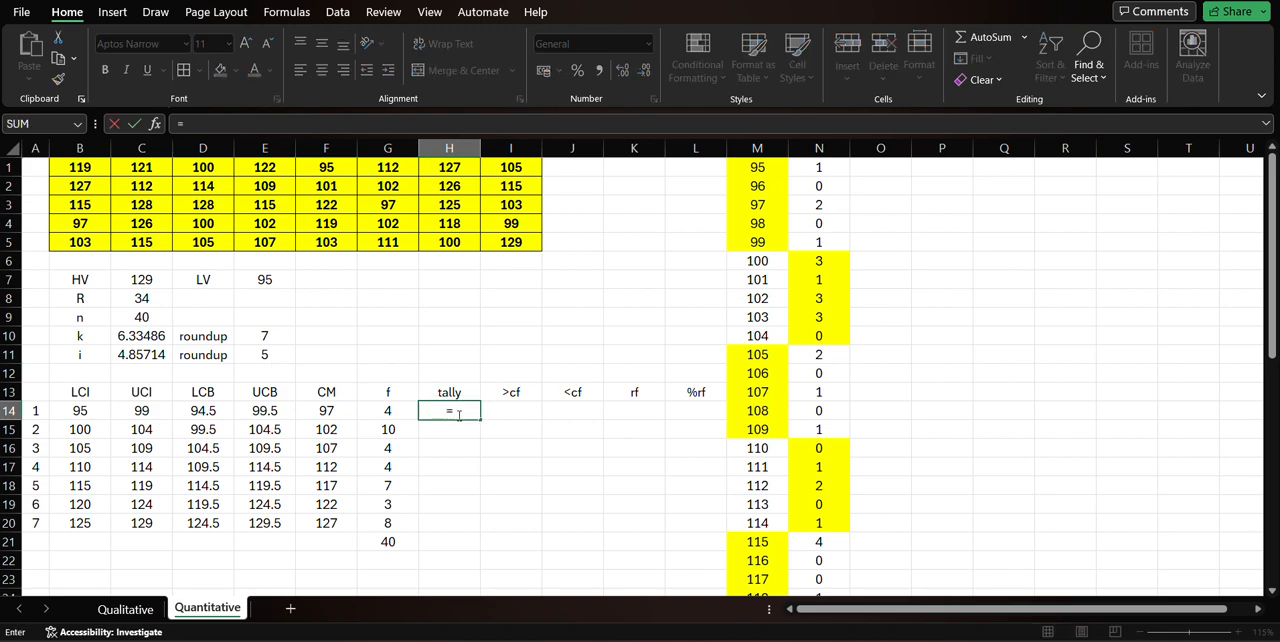
{"action": "type", "text": "rept"}
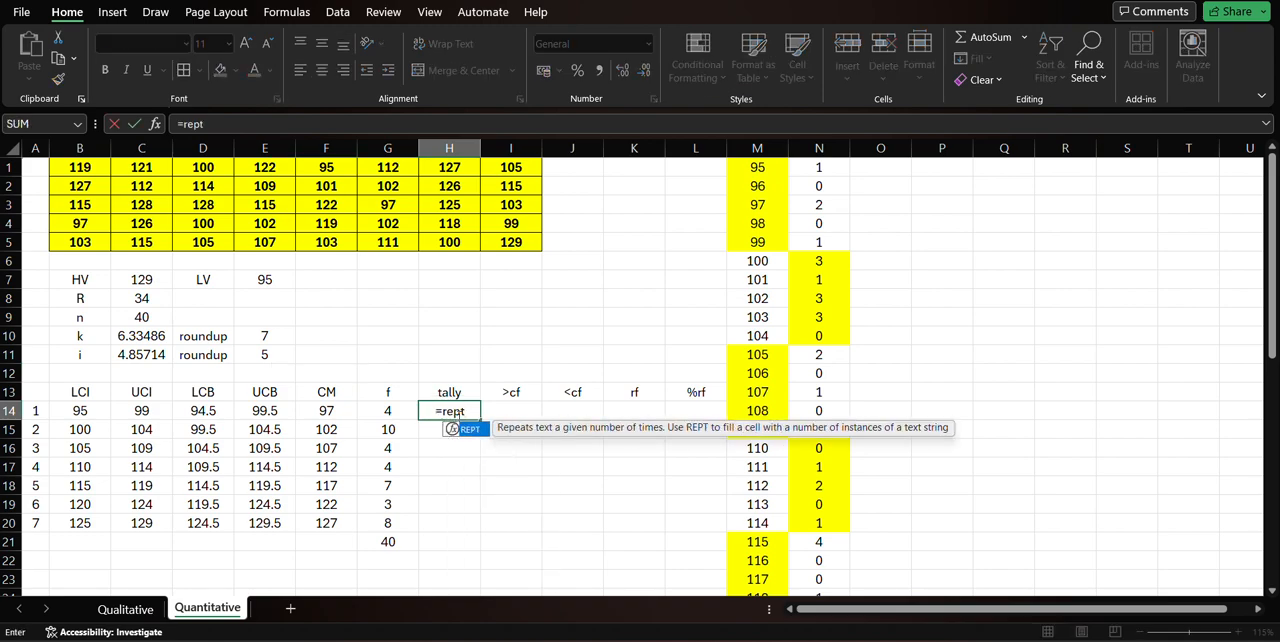
{"action": "type", "text": "("}
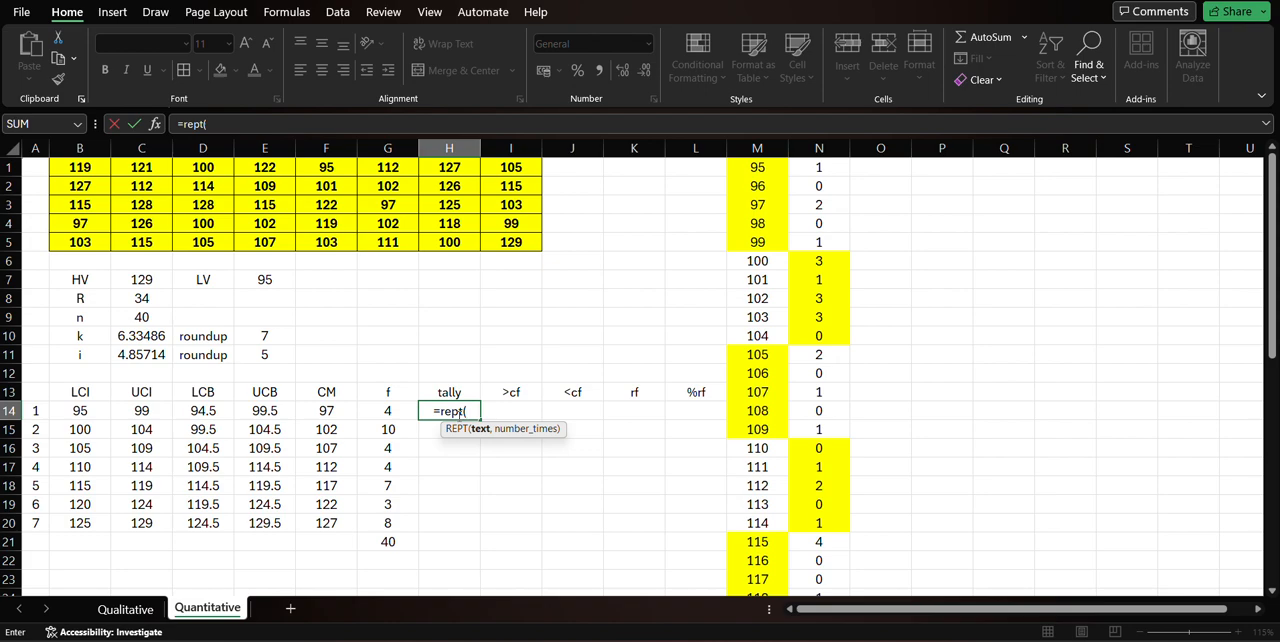
{"action": "type", "text": "\""}
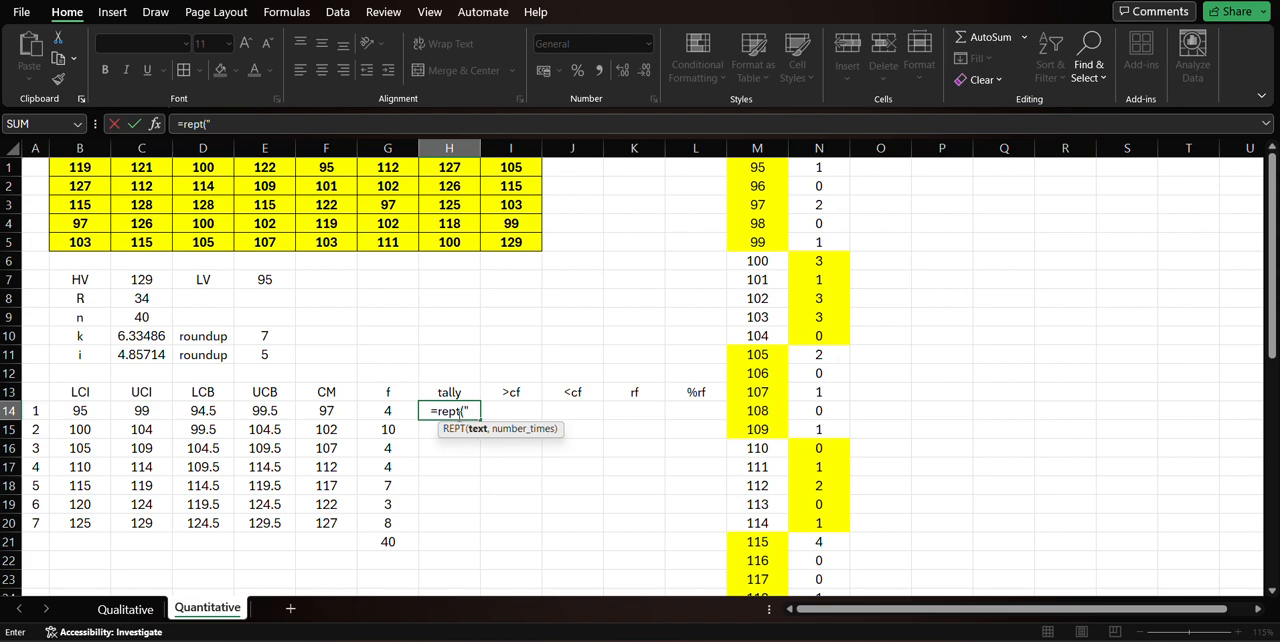
{"action": "type", "text": "|\","}
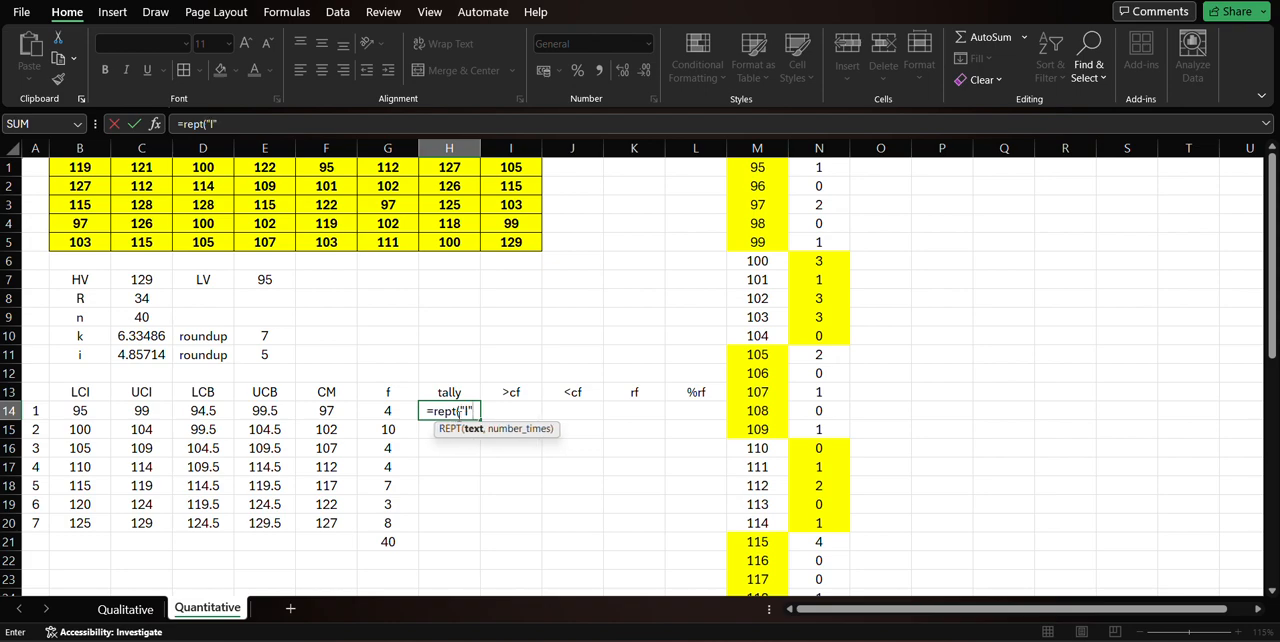
{"action": "key", "text": "Left"}
{"action": "type", "text": ")"}
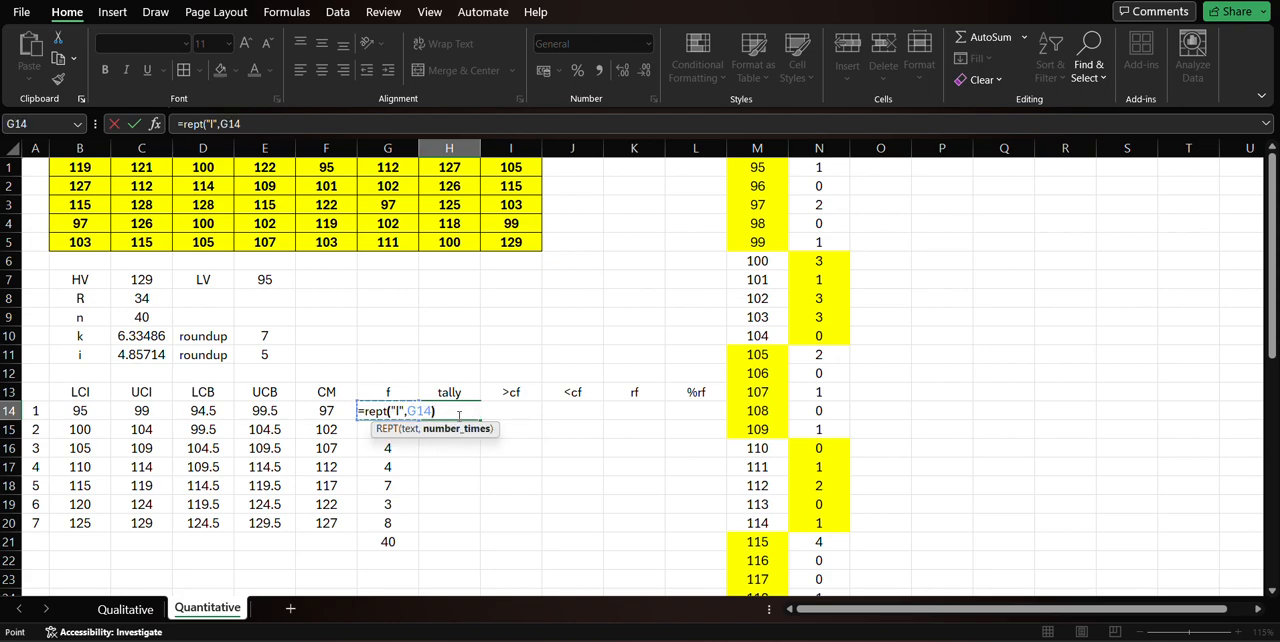
{"action": "key", "text": "Return"}
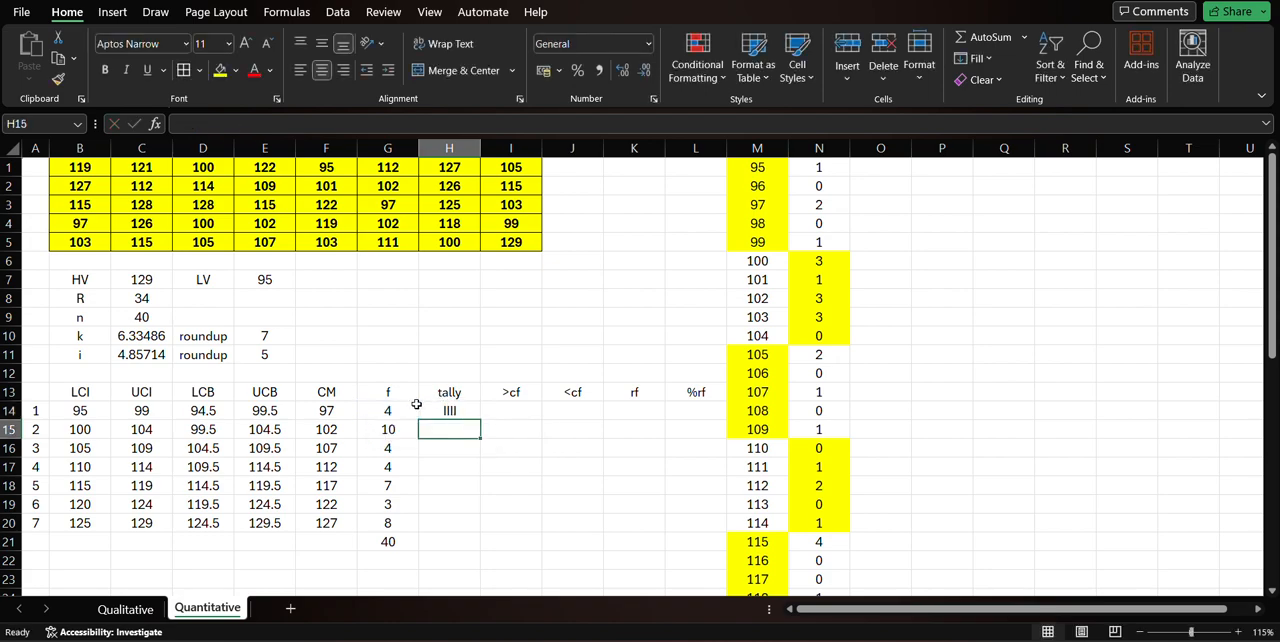
Fill the tally formula from H14 down to H20 for the remaining classes.
{"action": "left_click", "coordinate": [416, 404]}
{"action": "double_click", "coordinate": [434, 413]}
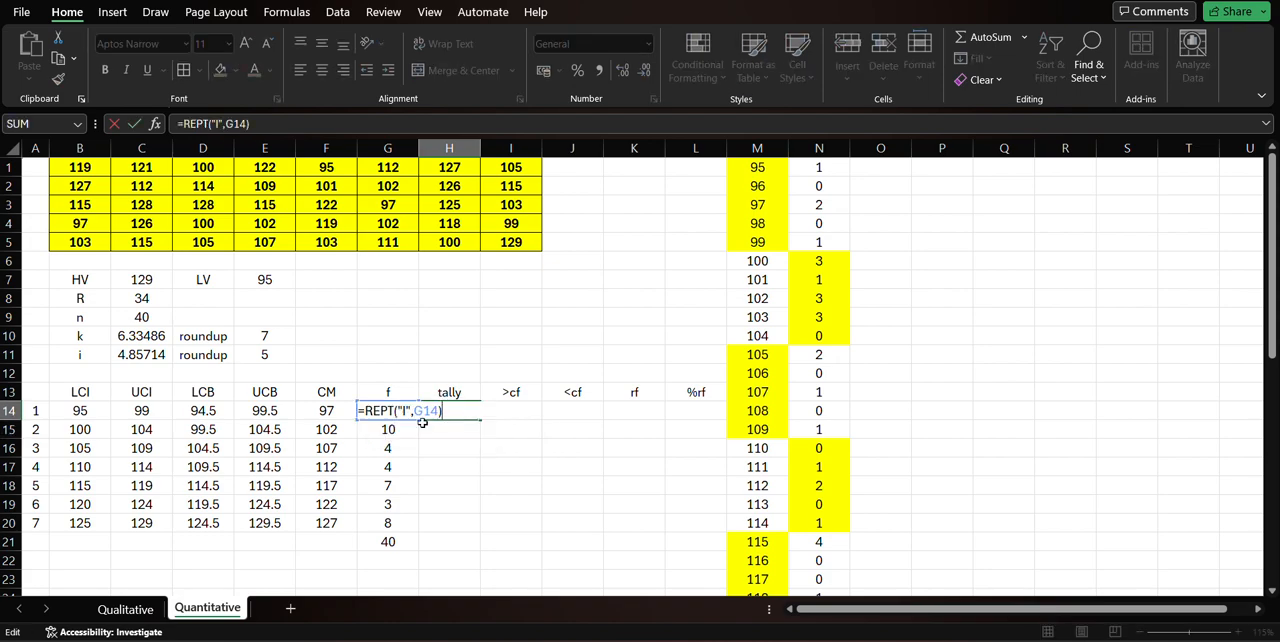
{"action": "key", "text": "Escape"}
{"action": "left_click_drag", "start_coordinate": [483, 421], "coordinate": [481, 525]}
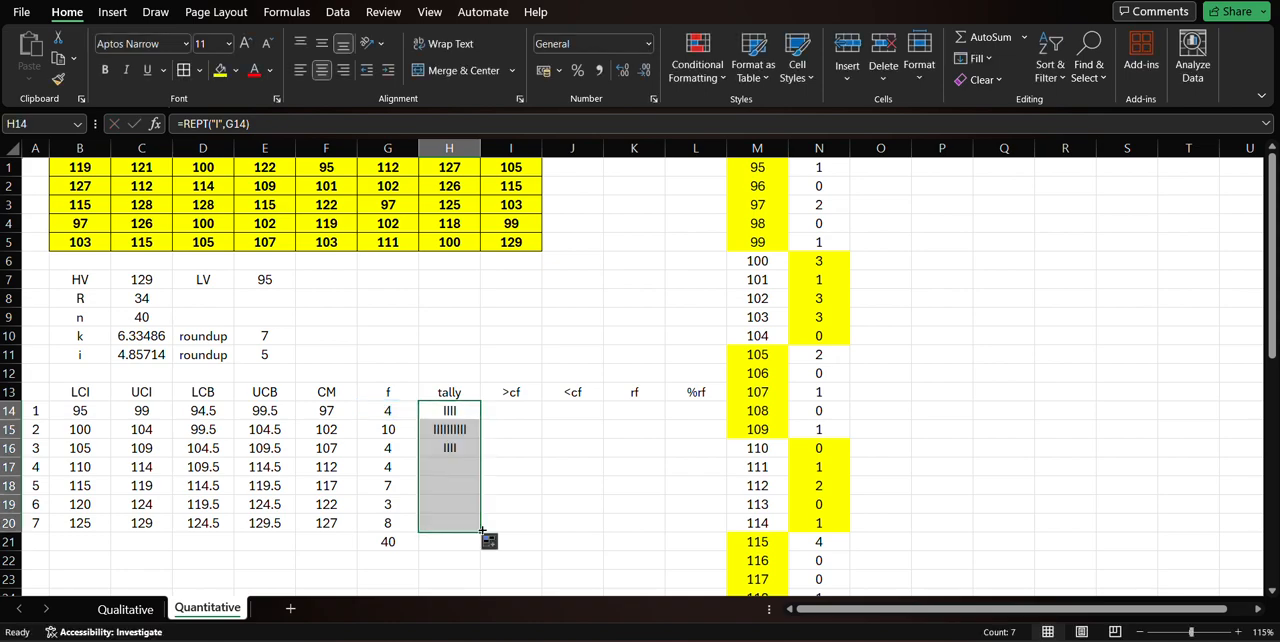
{"action": "left_click", "coordinate": [572, 469]}
{"action": "left_click", "coordinate": [574, 412]}
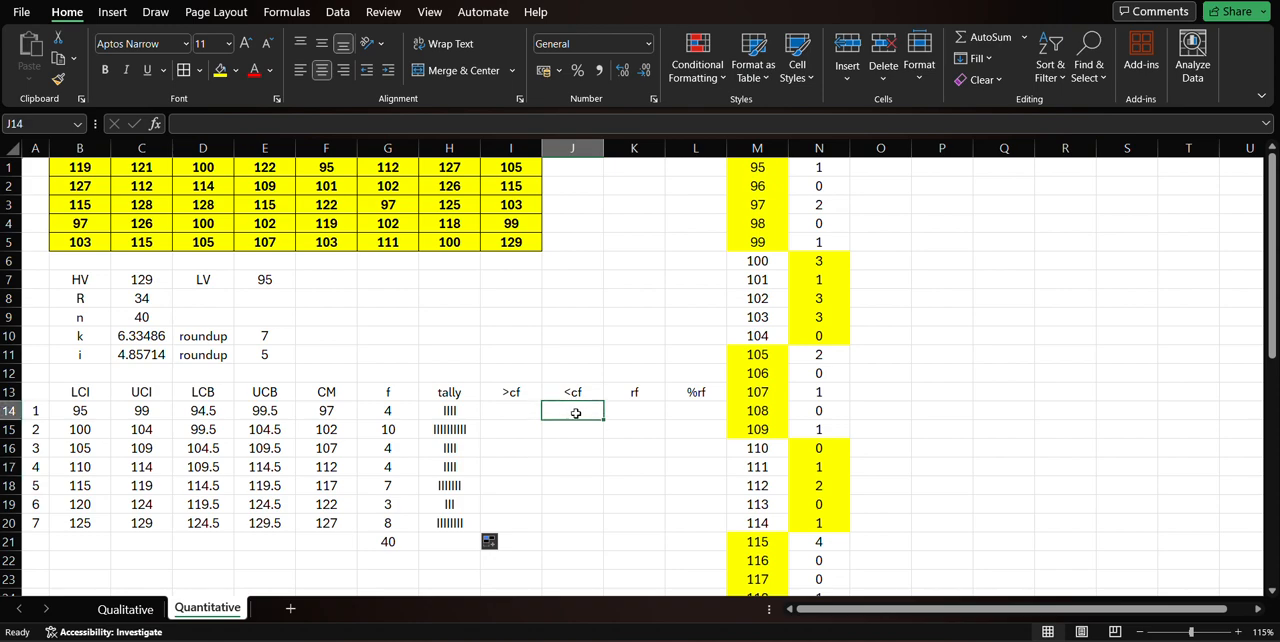
Enter =G14/$G$21 in K14 as the relative frequency of the first class, with the total as an absolute reference.
{"action": "left_click", "coordinate": [633, 406]}
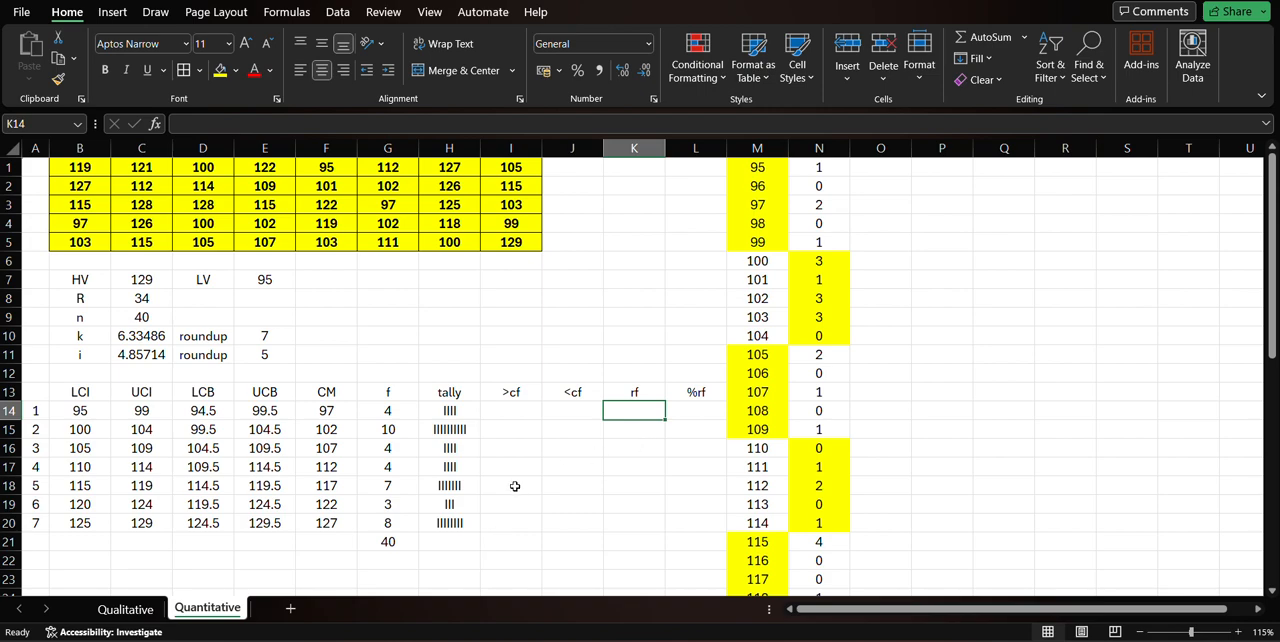
{"action": "type", "text": "="}
{"action": "left_click", "coordinate": [395, 410]}
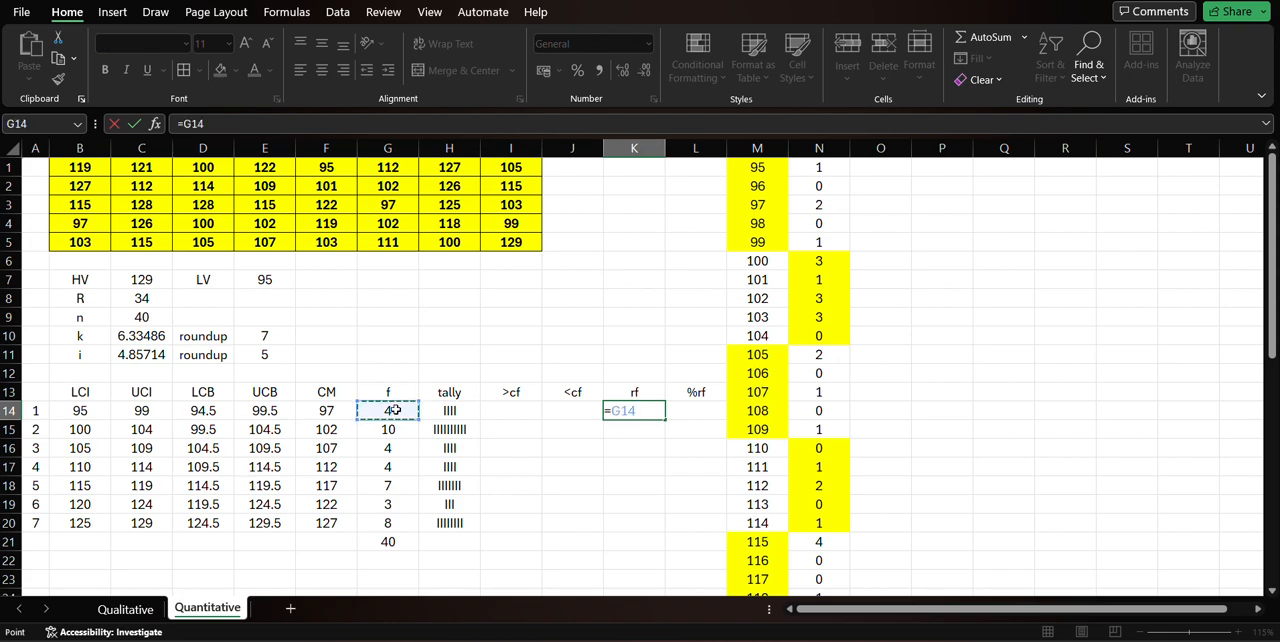
{"action": "type", "text": "/"}
{"action": "left_click", "coordinate": [390, 541]}
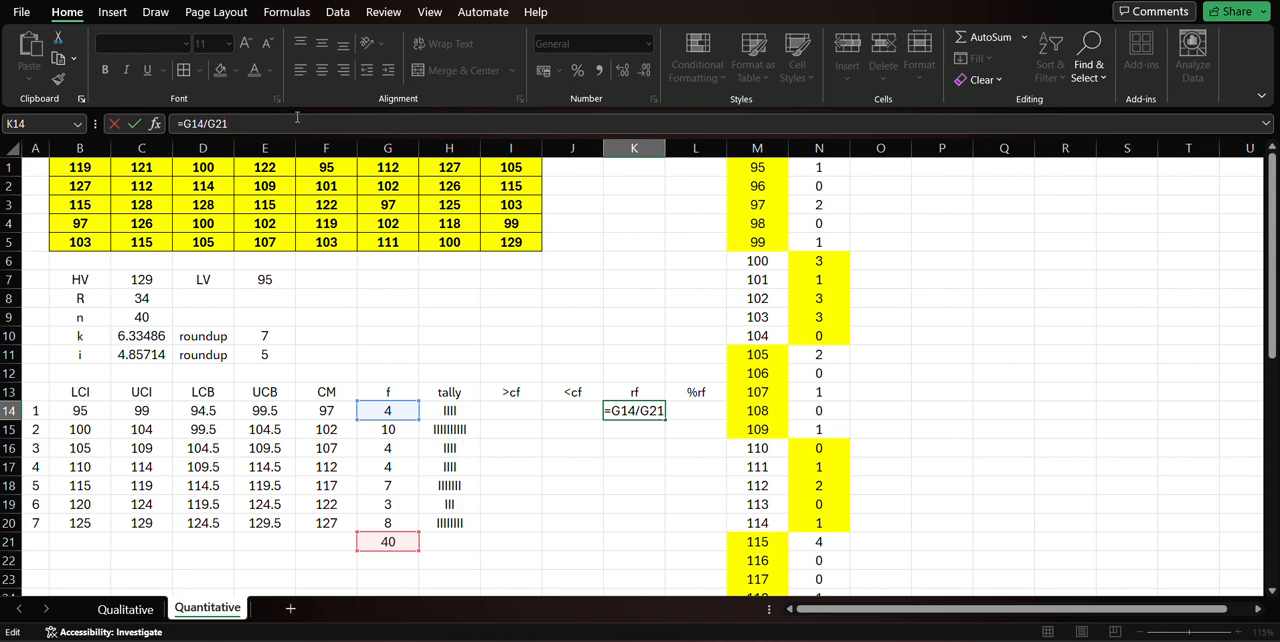
{"action": "key", "text": "F4"}
{"action": "key", "text": "Return"}
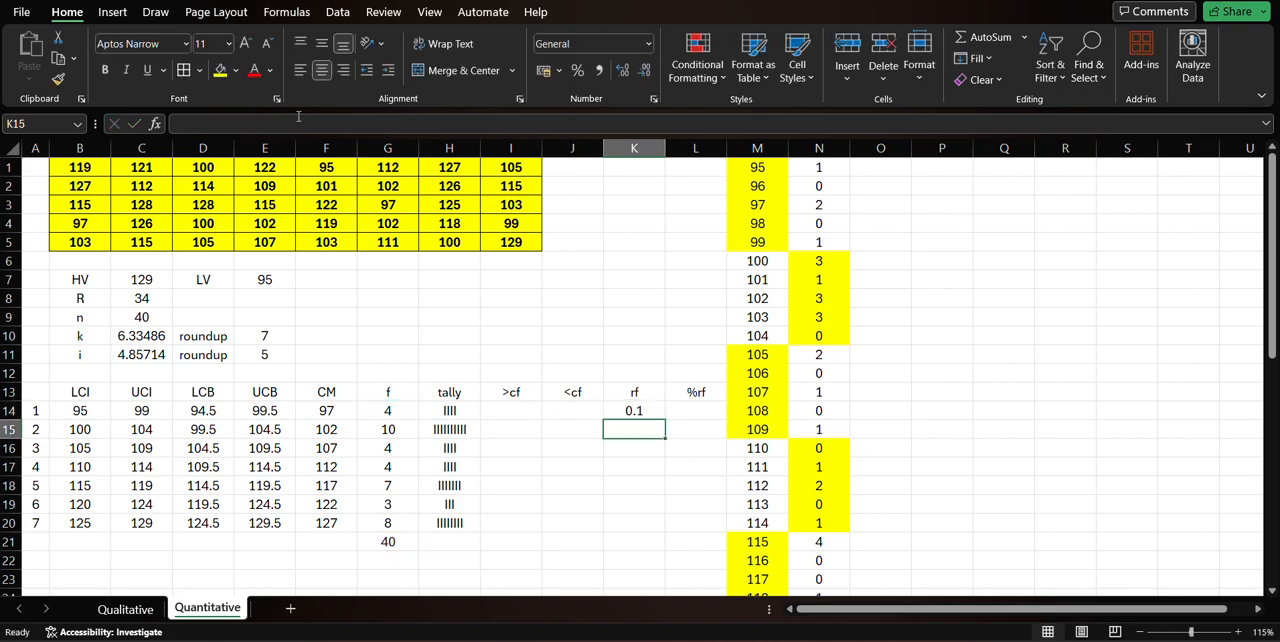
Copy the relative frequency formula from K14 into K15:K20.
{"action": "key", "text": "Up"}
{"action": "key", "text": "ctrl+c"}
{"action": "key", "text": "Down"}
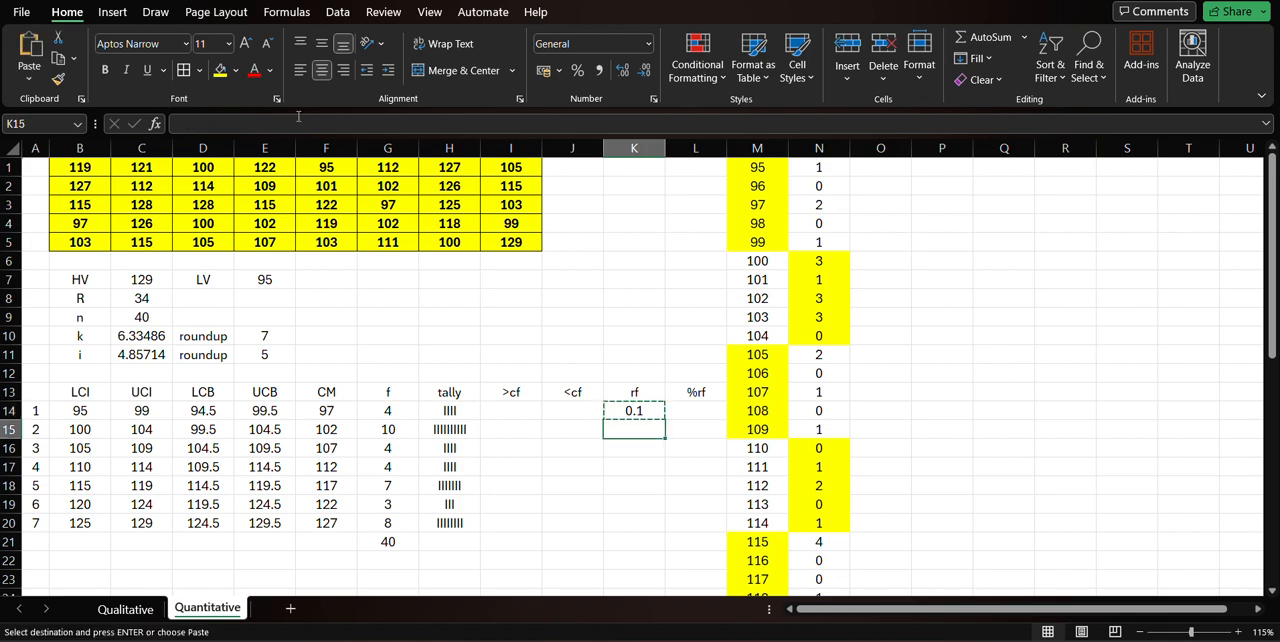
{"action": "key", "text": "shift+Down"}
{"action": "key", "text": "shift+Down"}
{"action": "key", "text": "shift+Down"}
{"action": "key", "text": "shift+Down"}
{"action": "key", "text": "shift+Down"}
{"action": "key", "text": "Return"}
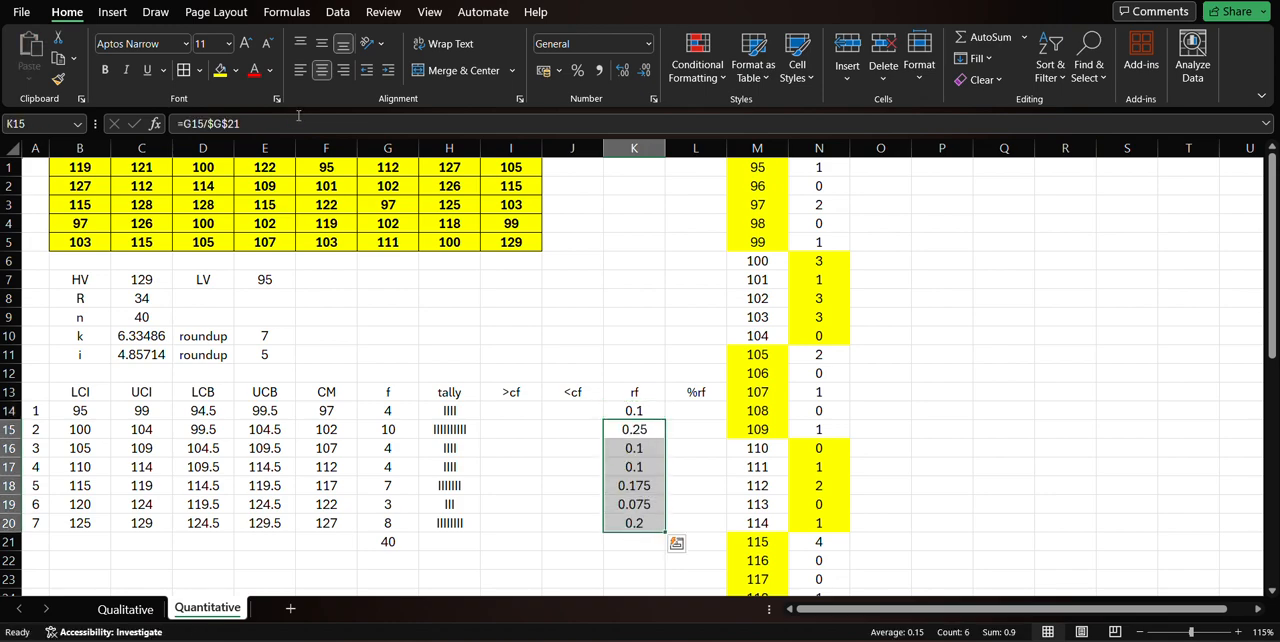
Total the relative frequencies in K21 with a SUM of K14:K20.
{"action": "left_click", "coordinate": [642, 543]}
{"action": "type", "text": "=sum("}
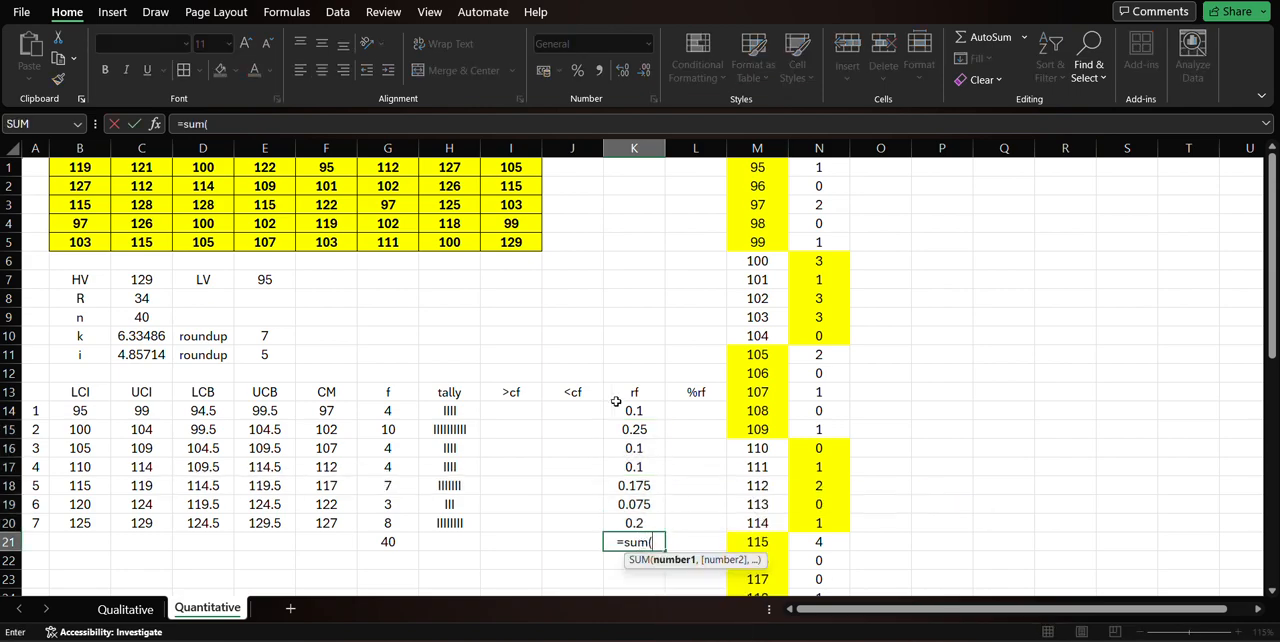
{"action": "left_click_drag", "start_coordinate": [616, 410], "coordinate": [641, 523]}
{"action": "key", "text": "Return"}
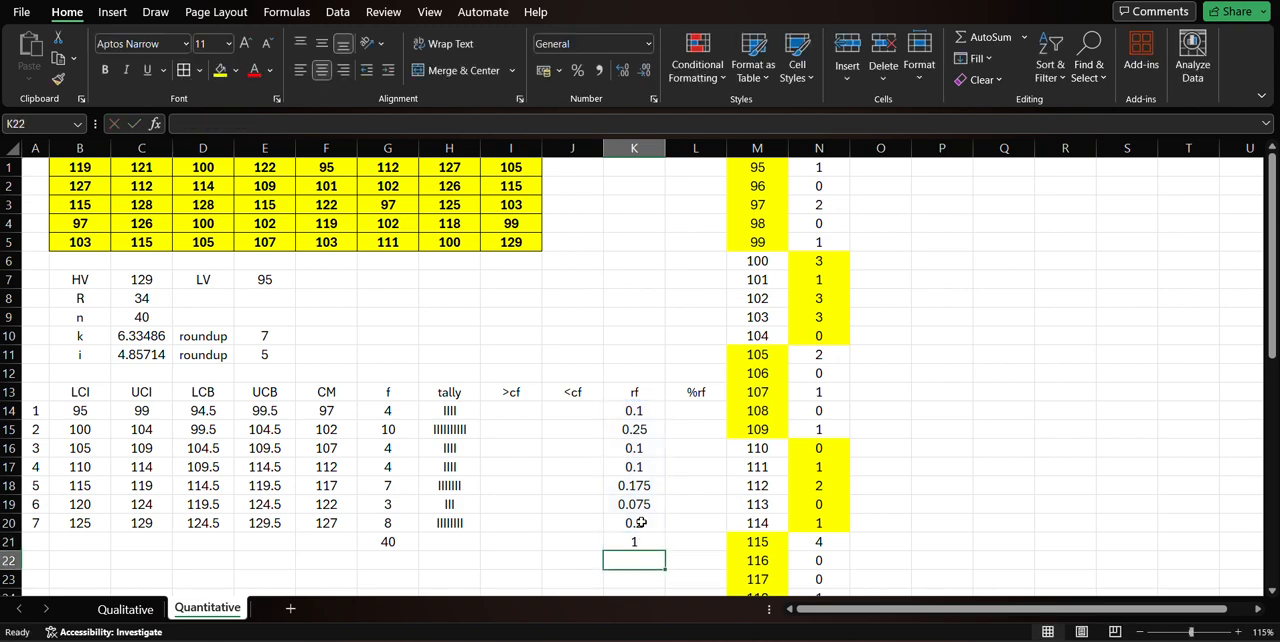
Enter =K14*100 in L14 as the percentage relative frequency of the first class.
{"action": "key", "text": "Up"}
{"action": "key", "text": "Right"}
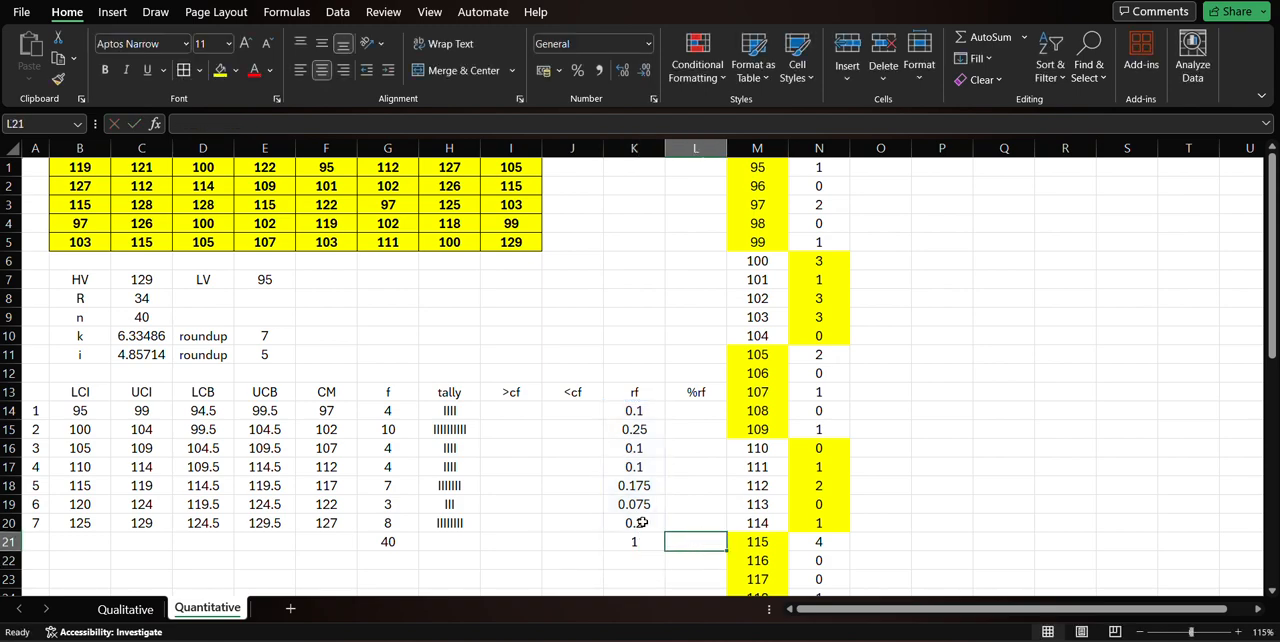
{"action": "key", "text": "Up"}
{"action": "key", "text": "Up"}
{"action": "key", "text": "Up"}
{"action": "key", "text": "Up"}
{"action": "key", "text": "Up"}
{"action": "key", "text": "Up"}
{"action": "key", "text": "Up"}
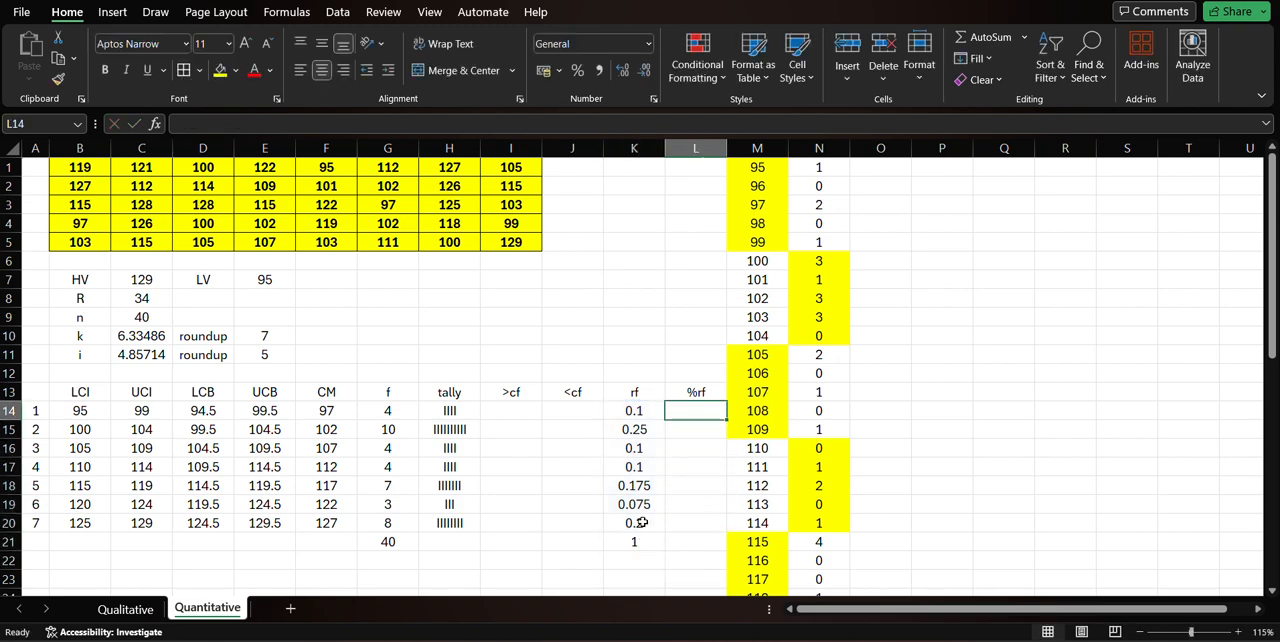
{"action": "type", "text": "="}
{"action": "key", "text": "Left"}
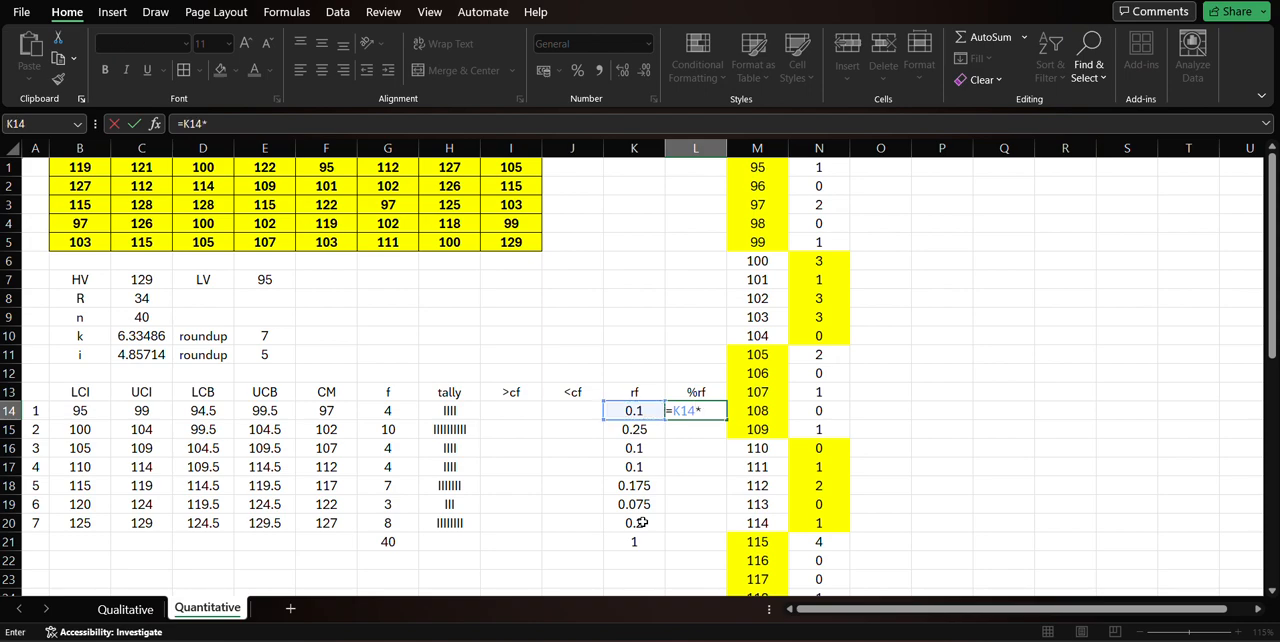
{"action": "key", "text": "Return"}
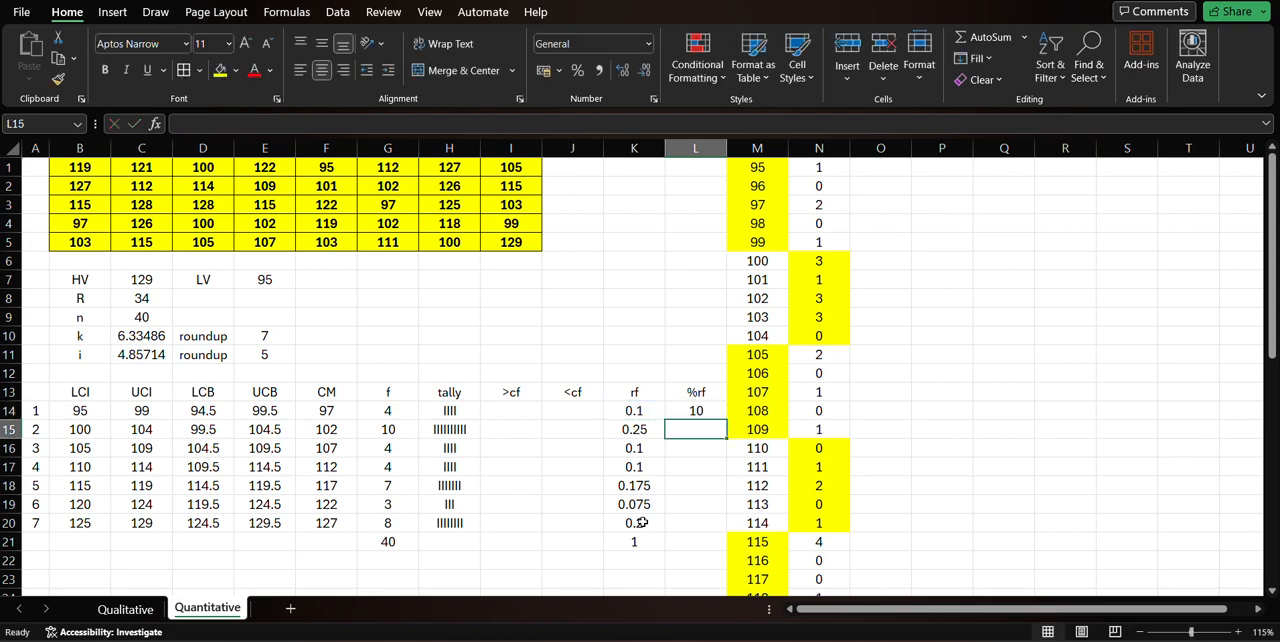
Copy the percentage formula from L14 into L15:L20.
{"action": "key", "text": "Up"}
{"action": "key", "text": "ctrl+c"}
{"action": "key", "text": "Down"}
{"action": "key", "text": "shift+Down"}
{"action": "key", "text": "shift+Down"}
{"action": "key", "text": "shift+Down"}
{"action": "key", "text": "shift+Down"}
{"action": "key", "text": "shift+Down"}
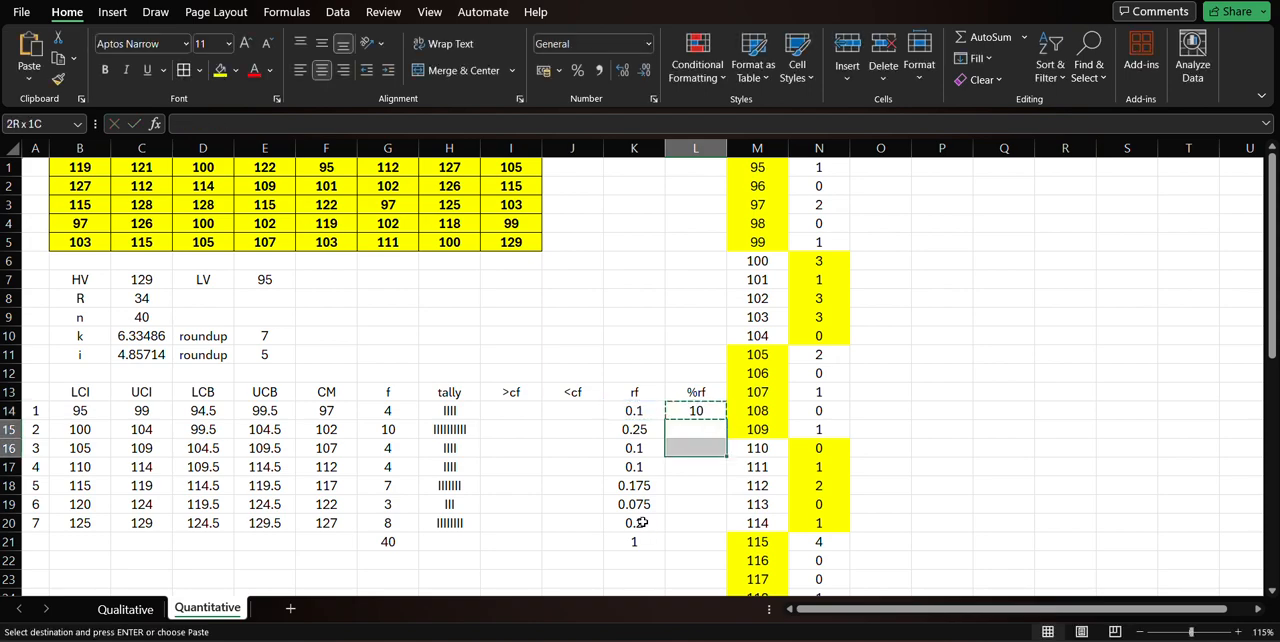
{"action": "key", "text": "Return"}
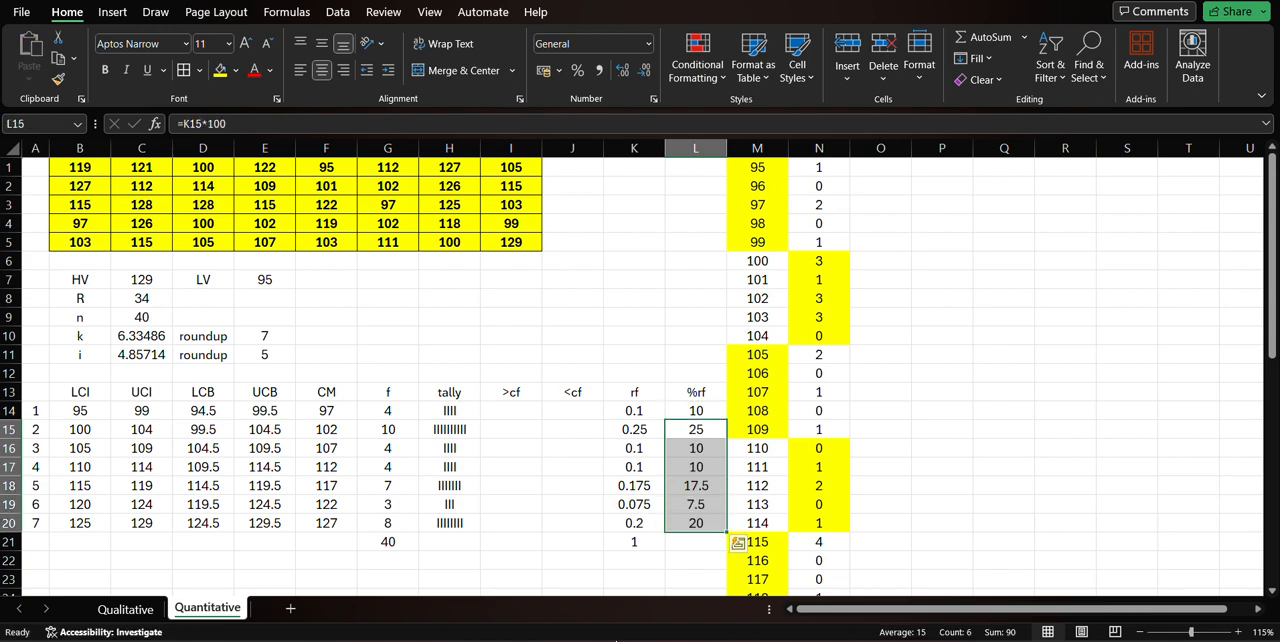
Total the percentage relative frequencies in L21 with a SUM of L14:L20, and select K14:K20 for review.
{"action": "left_click", "coordinate": [707, 547]}
{"action": "type", "text": "=sum("}
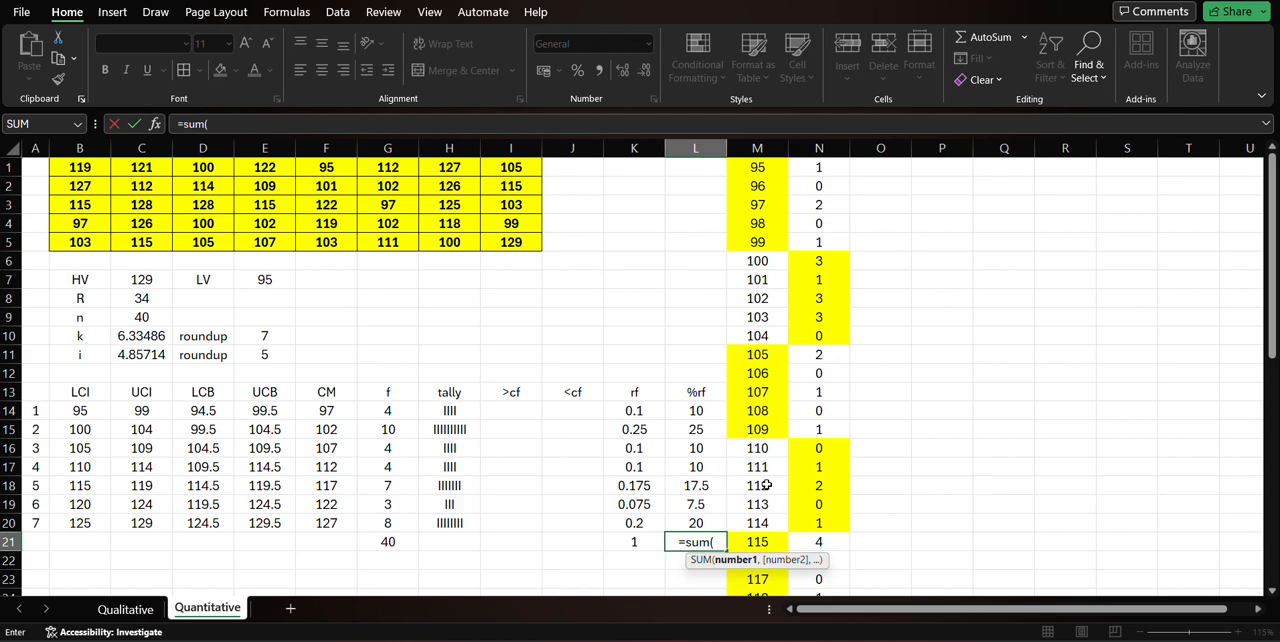
{"action": "left_click_drag", "start_coordinate": [696, 415], "coordinate": [696, 527]}
{"action": "key", "text": "Return"}
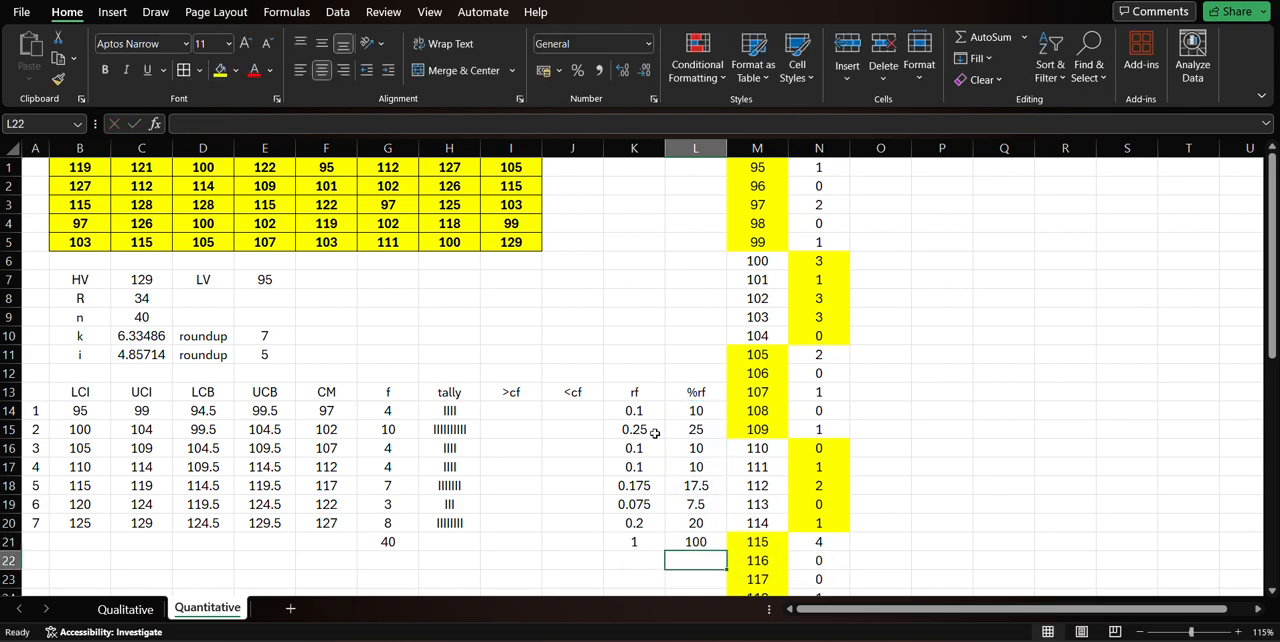
{"action": "left_click_drag", "start_coordinate": [650, 411], "coordinate": [640, 525]}
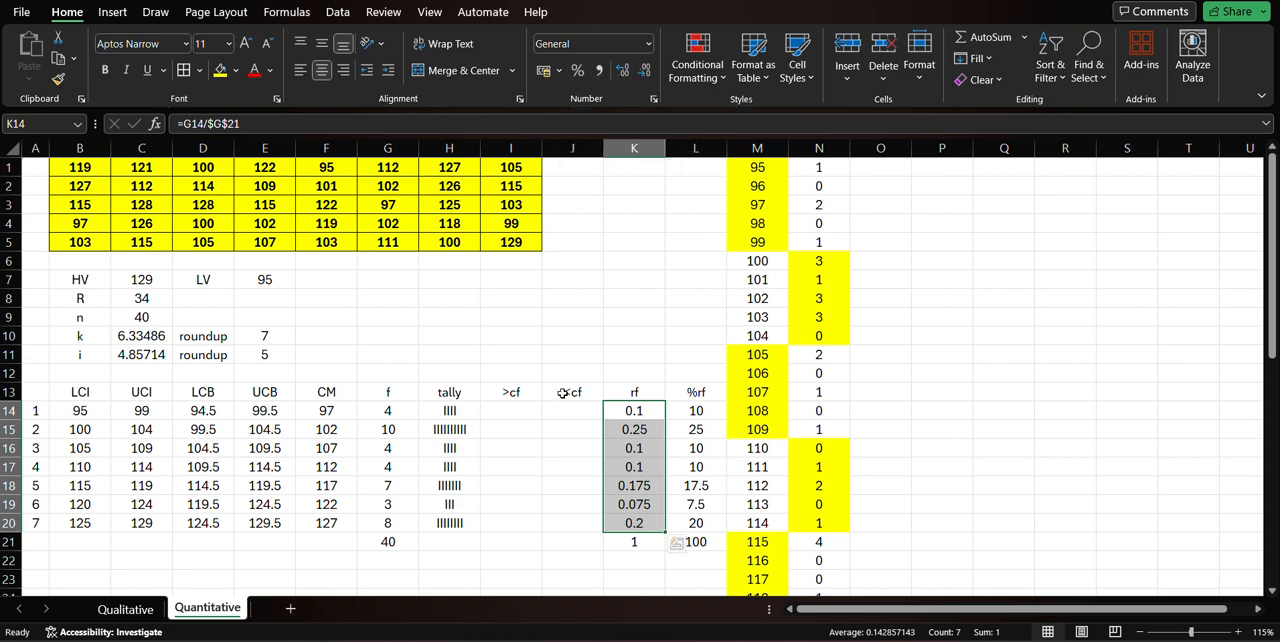
{"action": "left_click", "coordinate": [546, 478]}
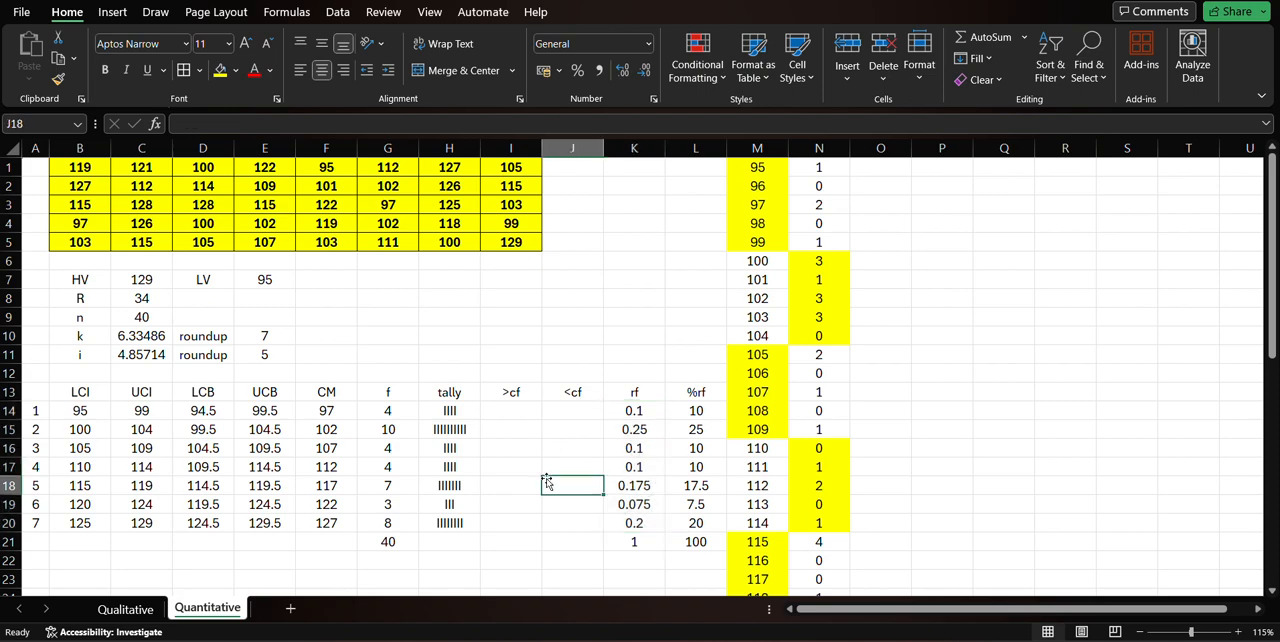
{"action": "left_click", "coordinate": [513, 434]}
{"action": "left_click", "coordinate": [516, 413]}
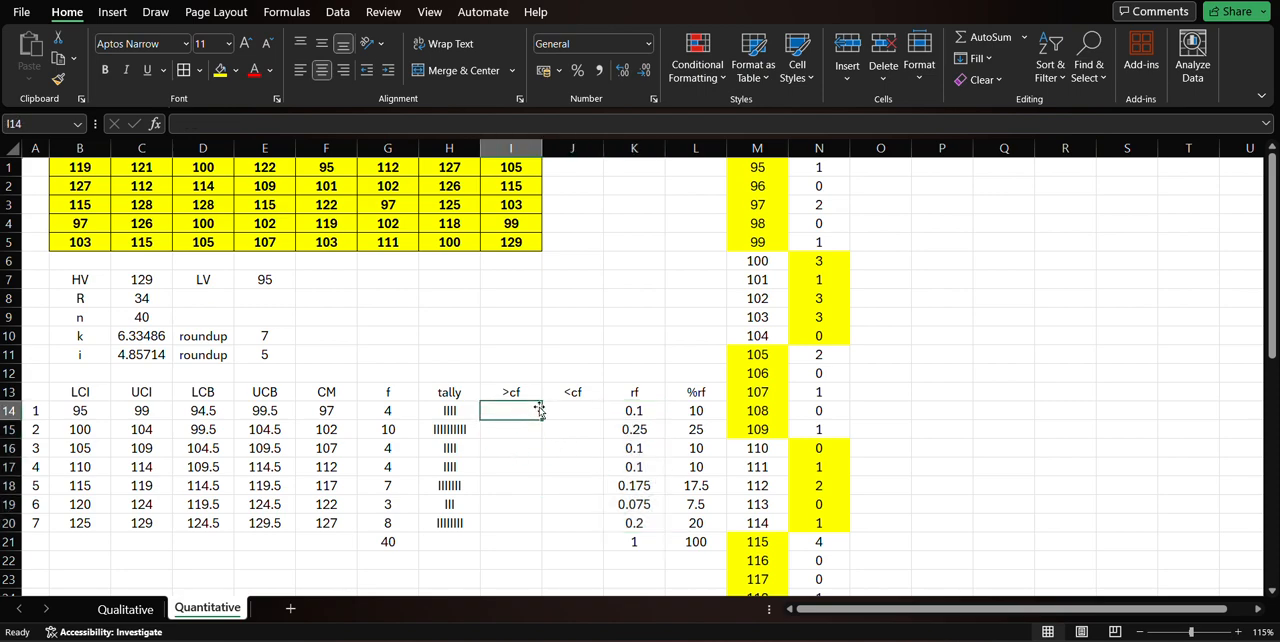
{"action": "left_click", "coordinate": [521, 392]}
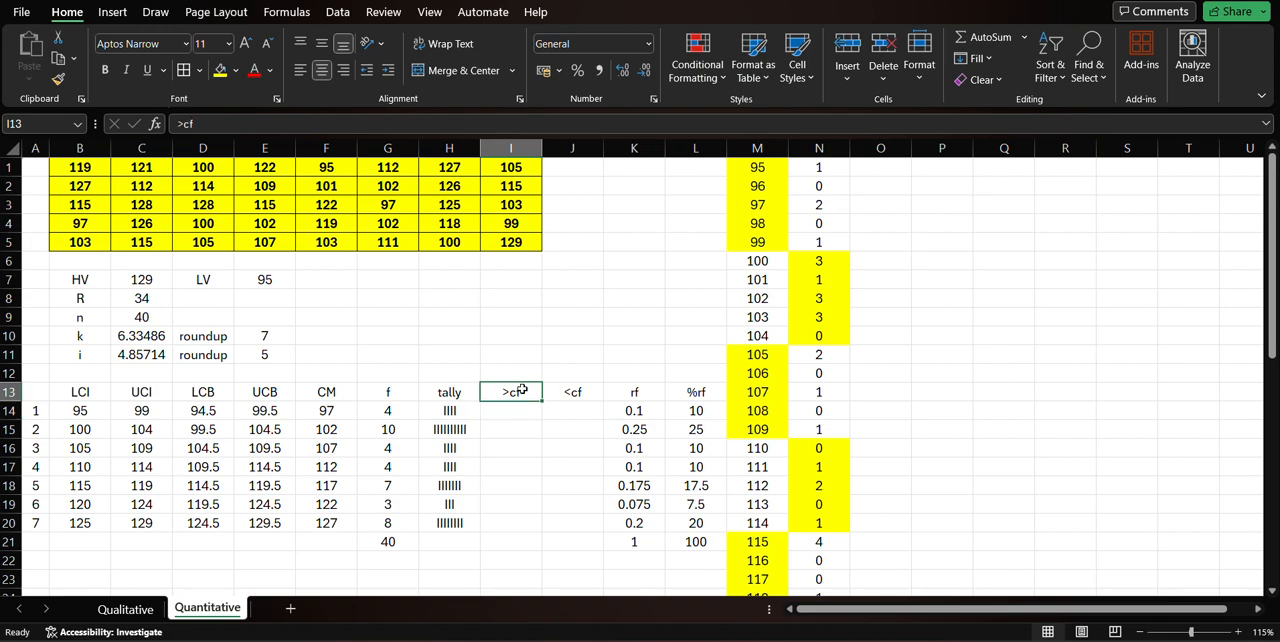
{"action": "left_click", "coordinate": [571, 391]}
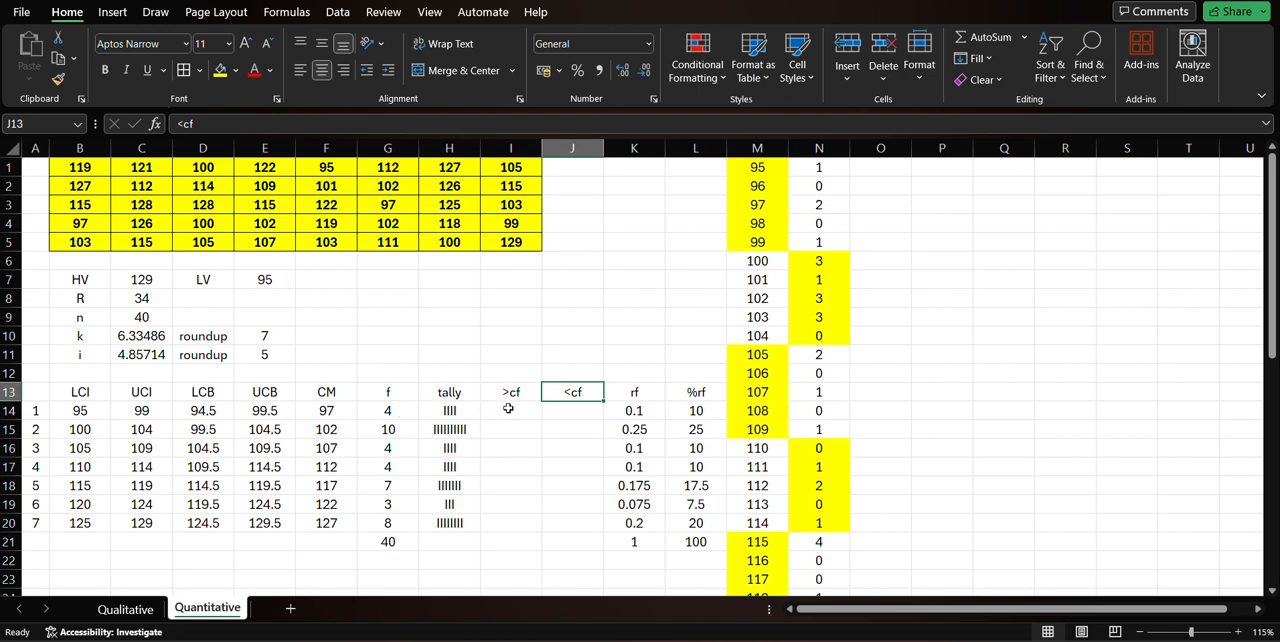
Enter =G14 in I14 as the first >cf cumulative frequency.
{"action": "left_click", "coordinate": [508, 409]}
{"action": "type", "text": "="}
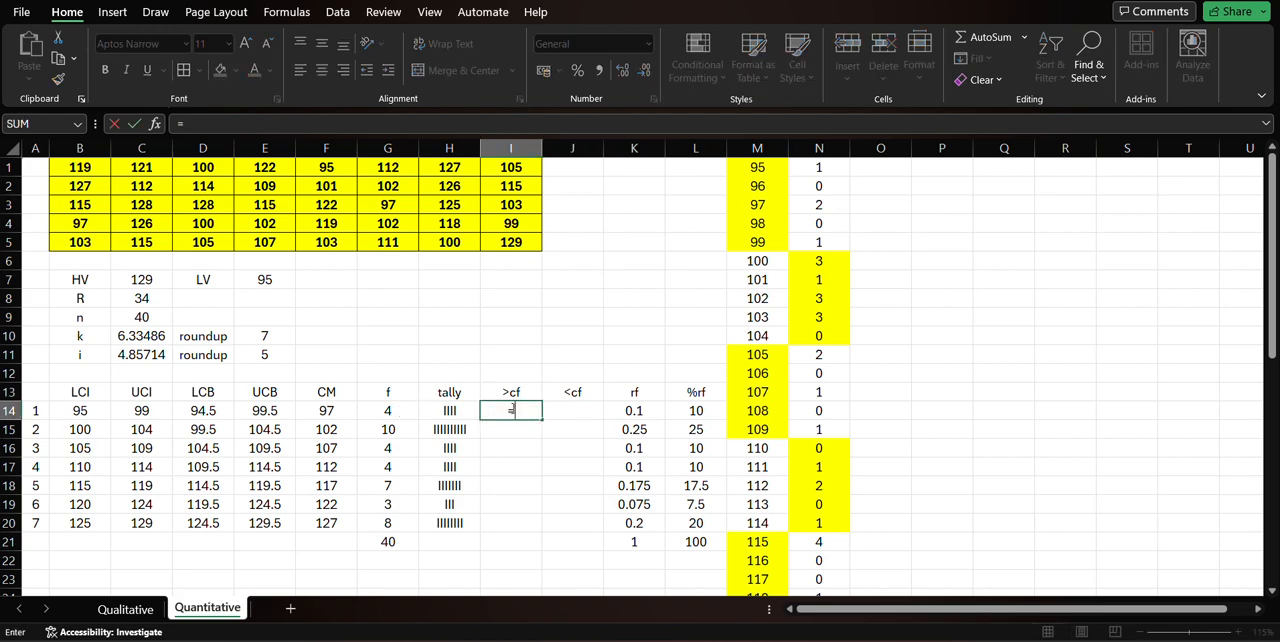
{"action": "left_click", "coordinate": [397, 413]}
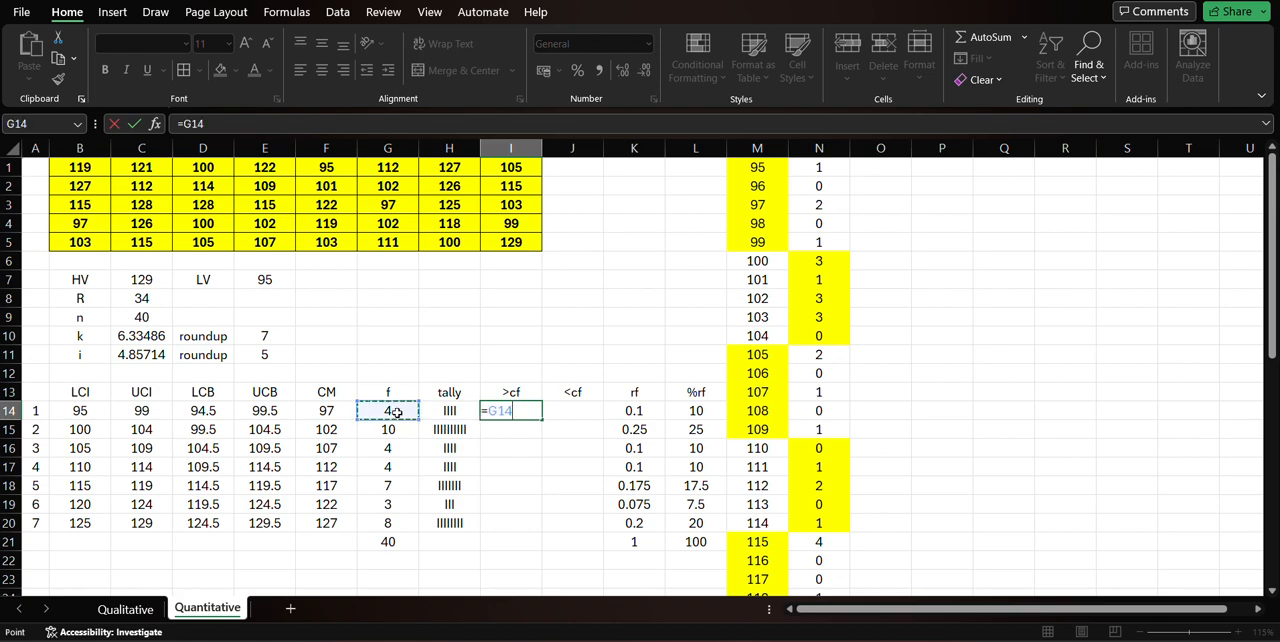
{"action": "key", "text": "Return"}
Enter =I14+G15 in I15 to accumulate the second class's frequency.
{"action": "type", "text": "="}
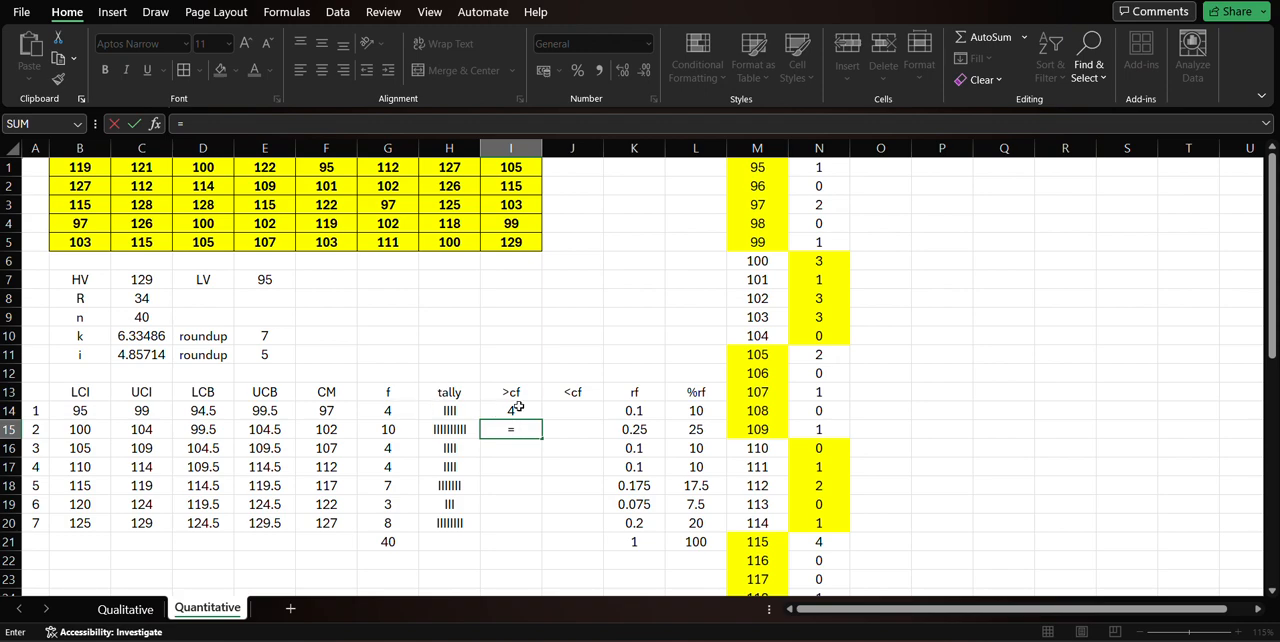
{"action": "left_click", "coordinate": [517, 411]}
{"action": "type", "text": "+"}
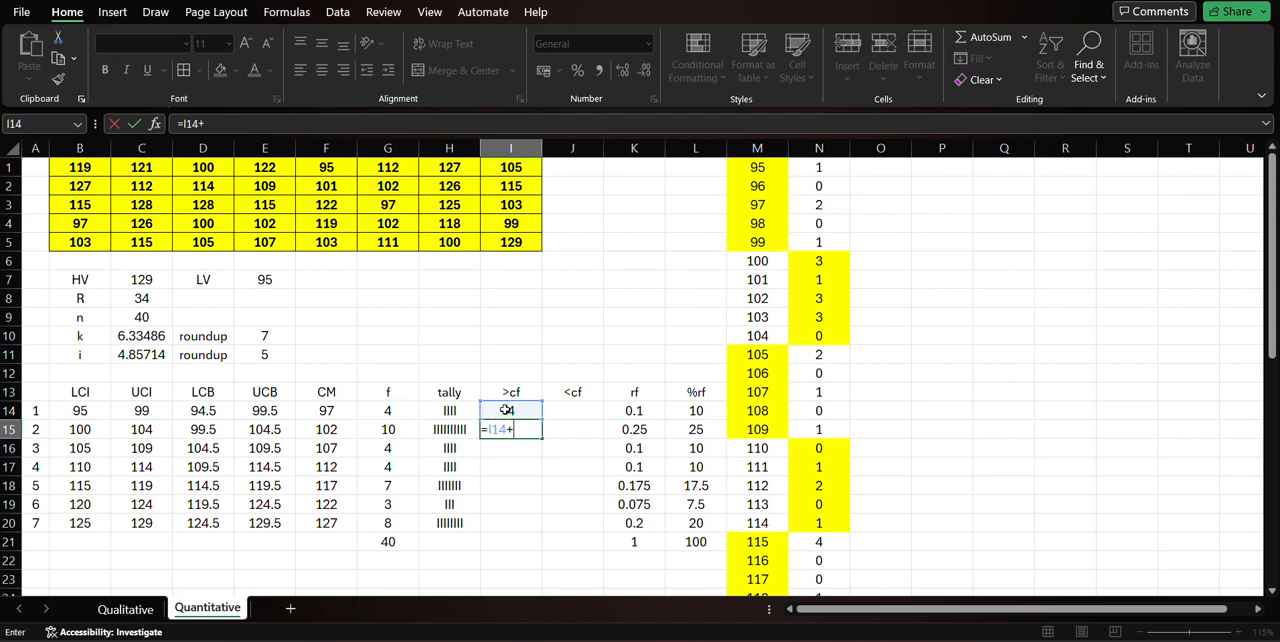
{"action": "left_click", "coordinate": [392, 430]}
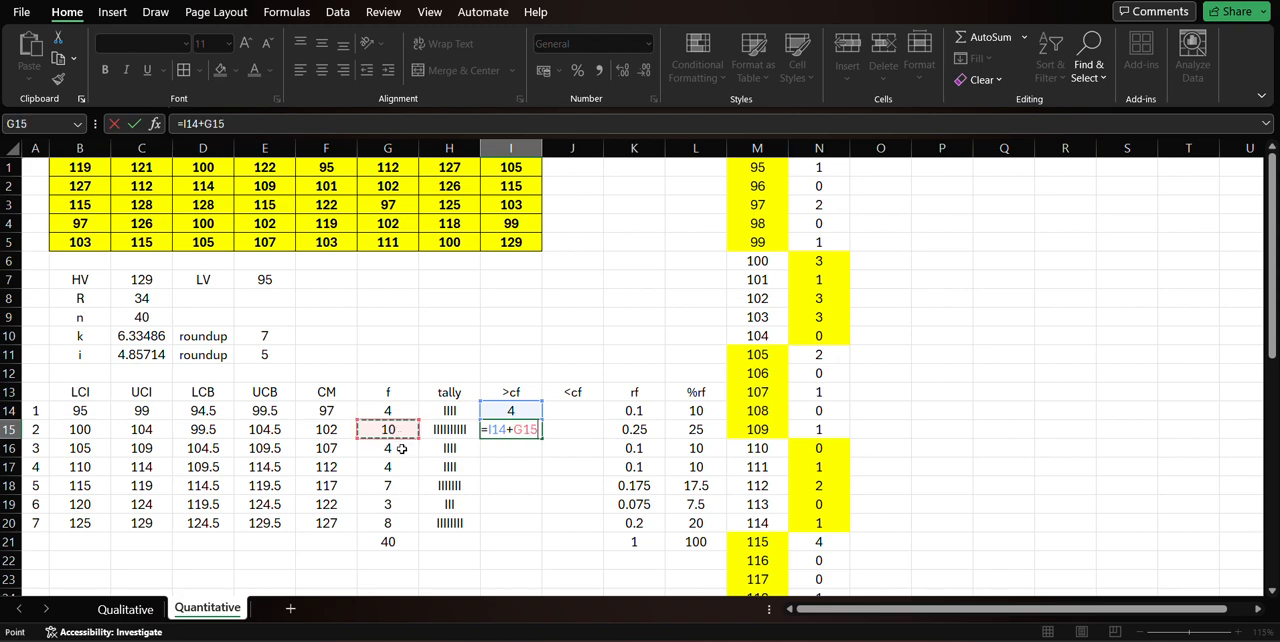
{"action": "key", "text": "Return"}
Enter =I15+G16 in I16 and copy the formula through I20 to complete the >cf column.
{"action": "type", "text": "="}
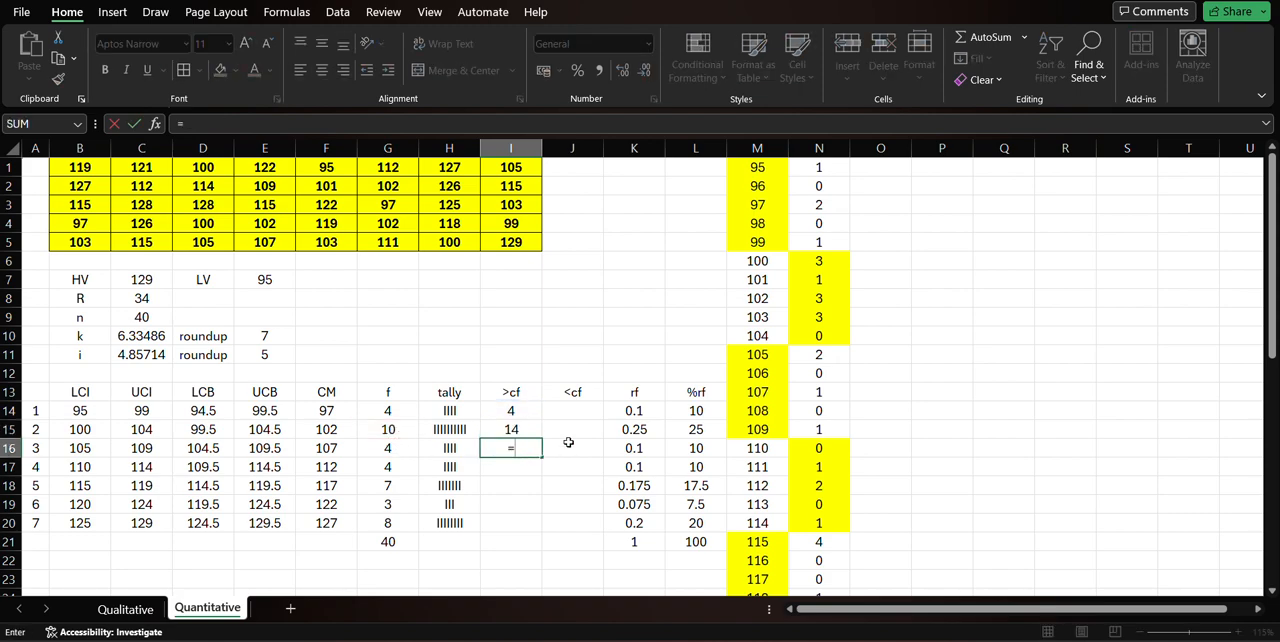
{"action": "left_click", "coordinate": [531, 429]}
{"action": "type", "text": "+"}
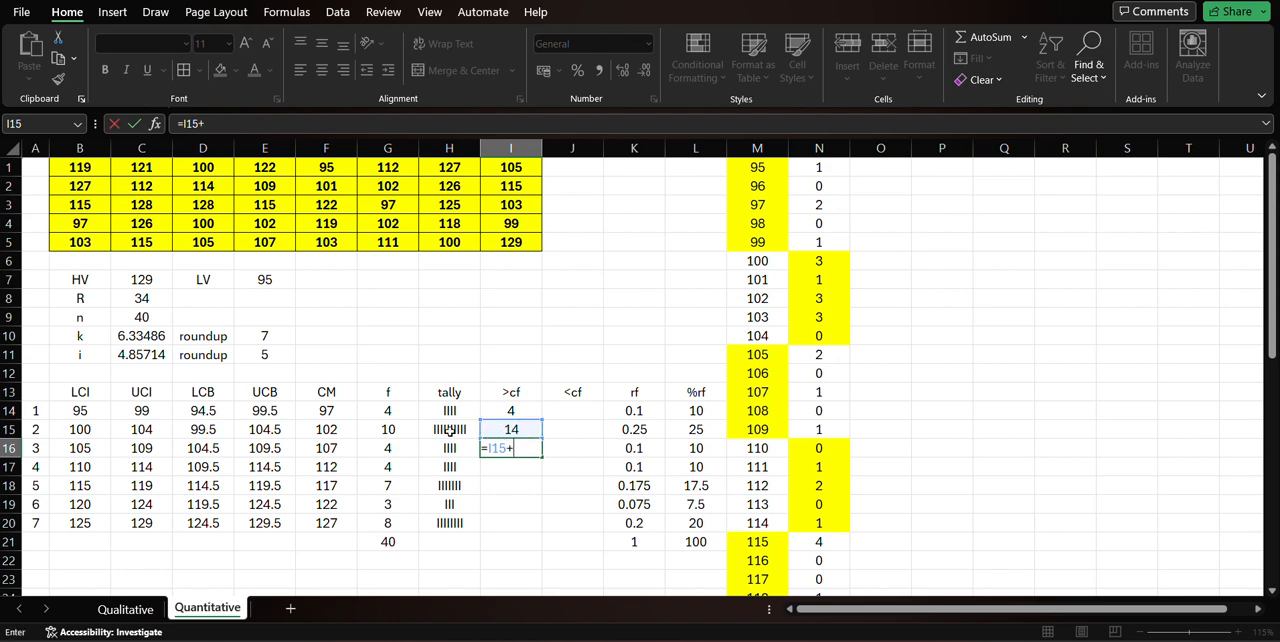
{"action": "left_click", "coordinate": [392, 447]}
{"action": "key", "text": "Return"}
{"action": "left_click", "coordinate": [503, 448]}
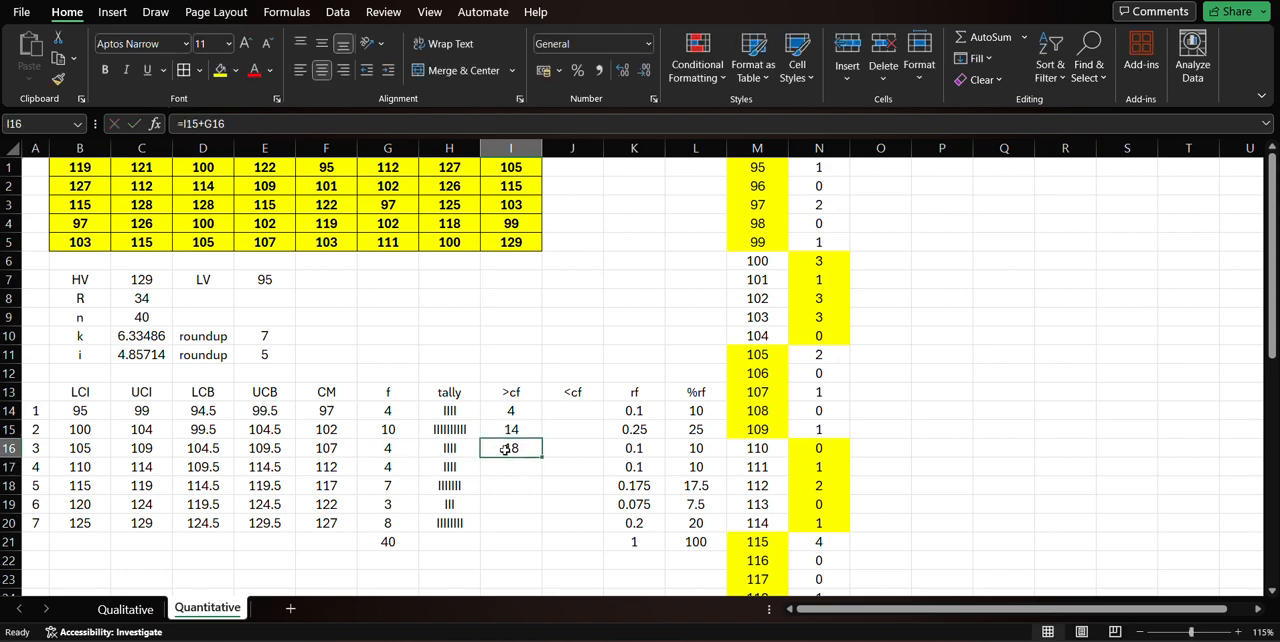
{"action": "left_click_drag", "start_coordinate": [540, 461], "coordinate": [542, 530]}
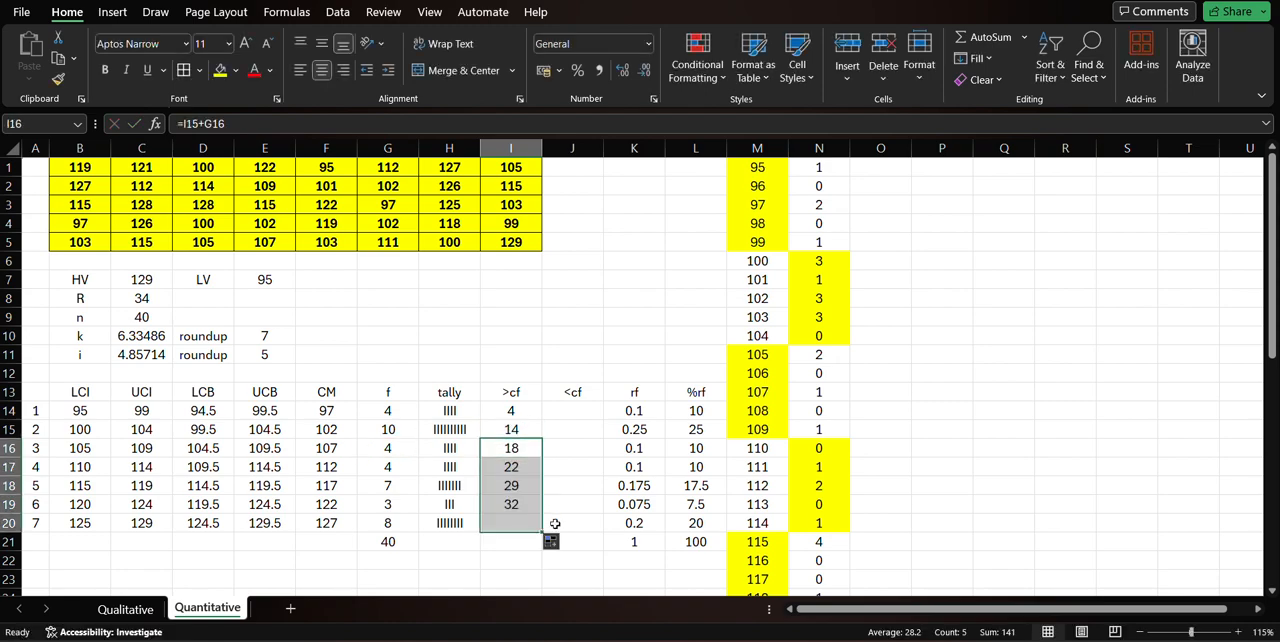
Enter =C9 in J14 so the <cf column starts from the total number of observations.
{"action": "left_click", "coordinate": [553, 414]}
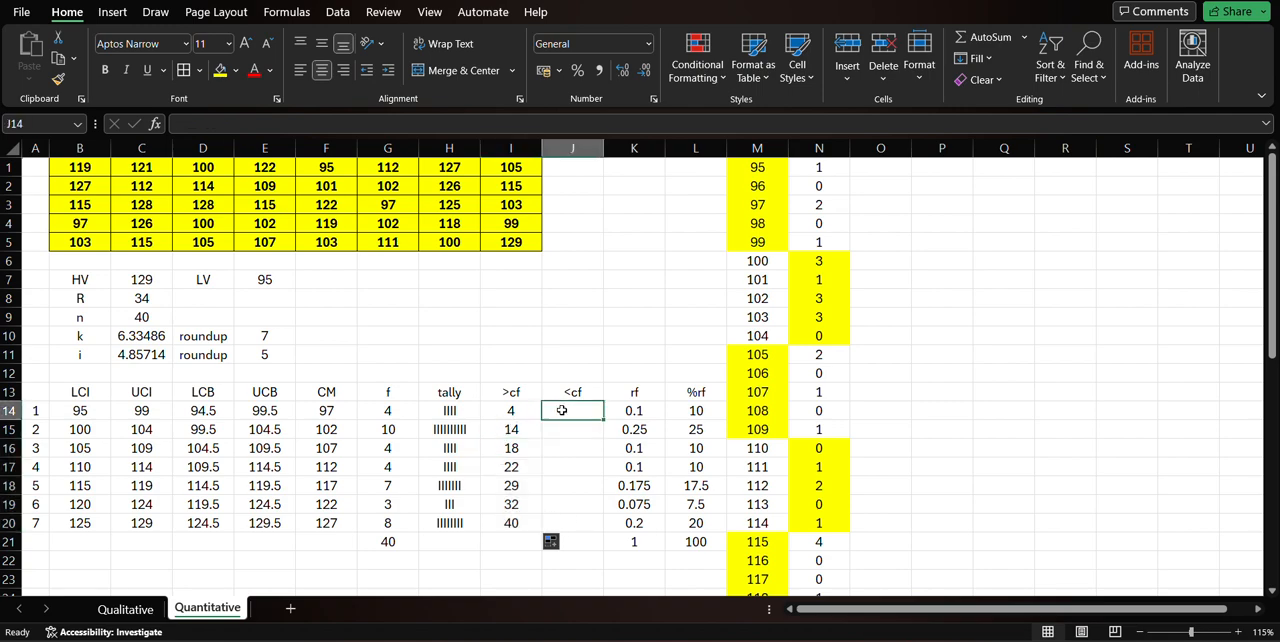
{"action": "type", "text": "="}
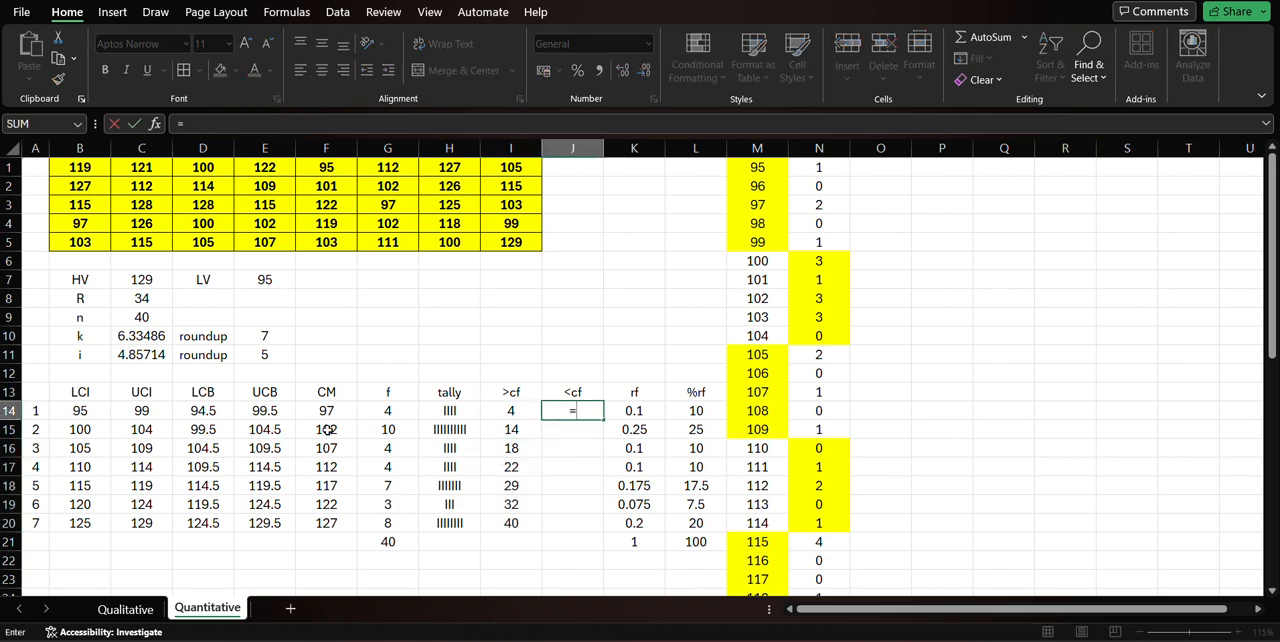
{"action": "left_click", "coordinate": [132, 320]}
{"action": "key", "text": "Return"}
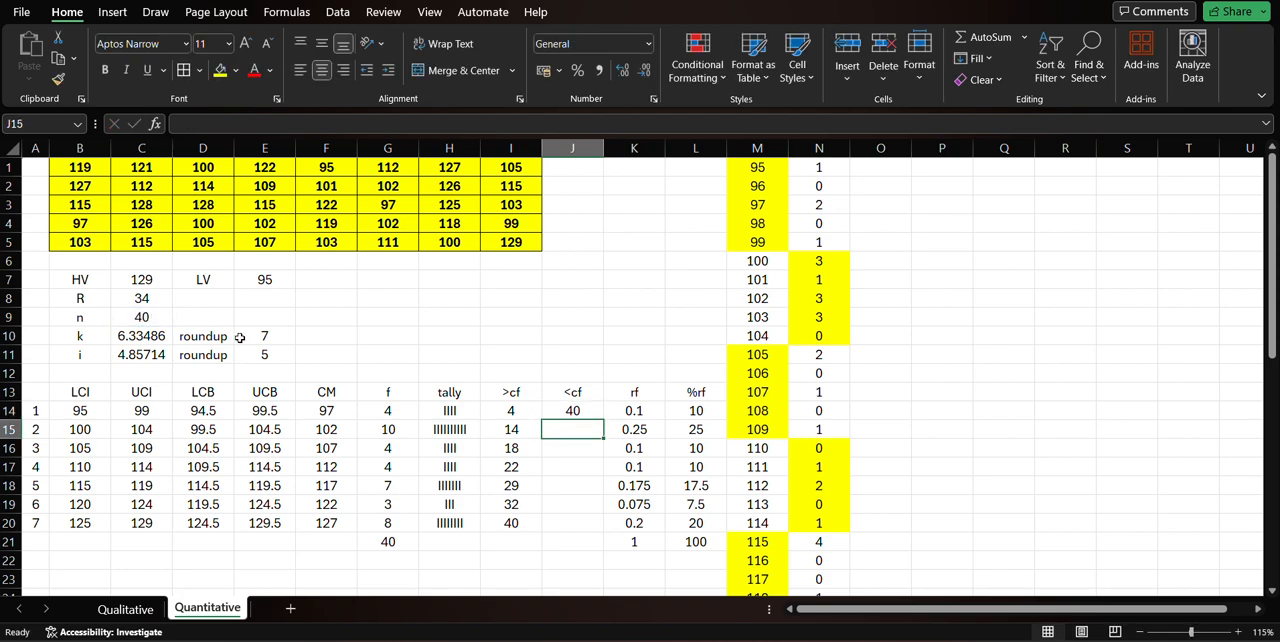
Enter =J14-G15 in J15 and copy the formula through J20 to fill the <cf column.
{"action": "type", "text": "="}
{"action": "left_click", "coordinate": [565, 410]}
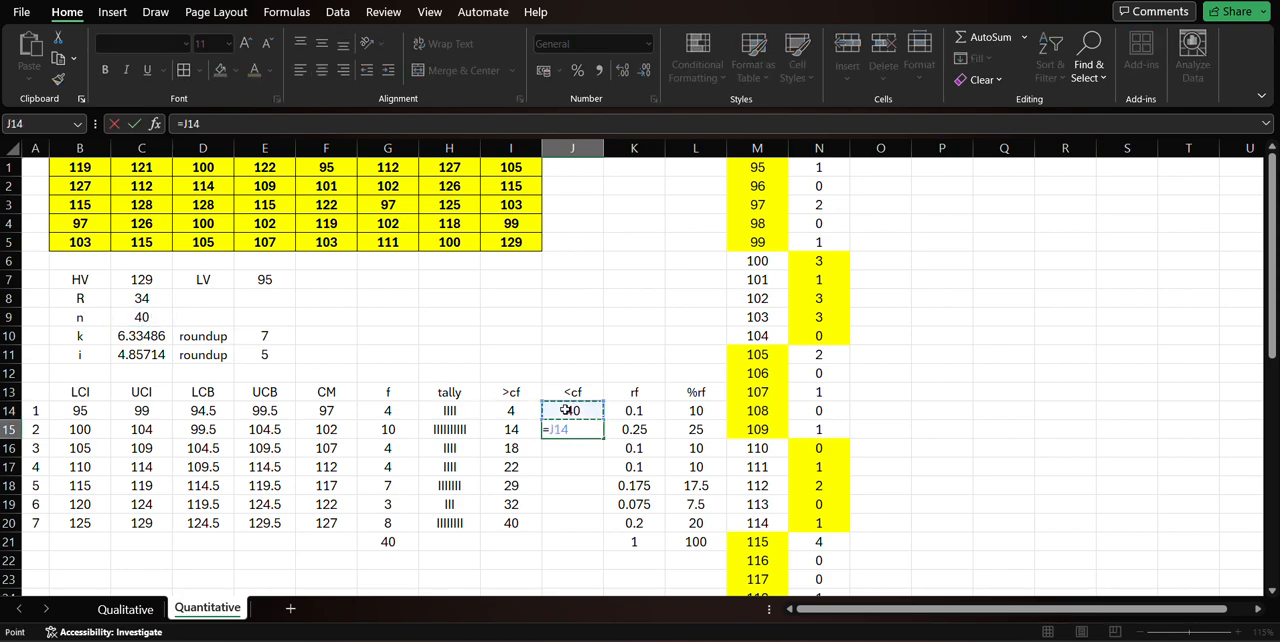
{"action": "type", "text": "-"}
{"action": "left_click", "coordinate": [391, 428]}
{"action": "key", "text": "Return"}
{"action": "left_click", "coordinate": [570, 434]}
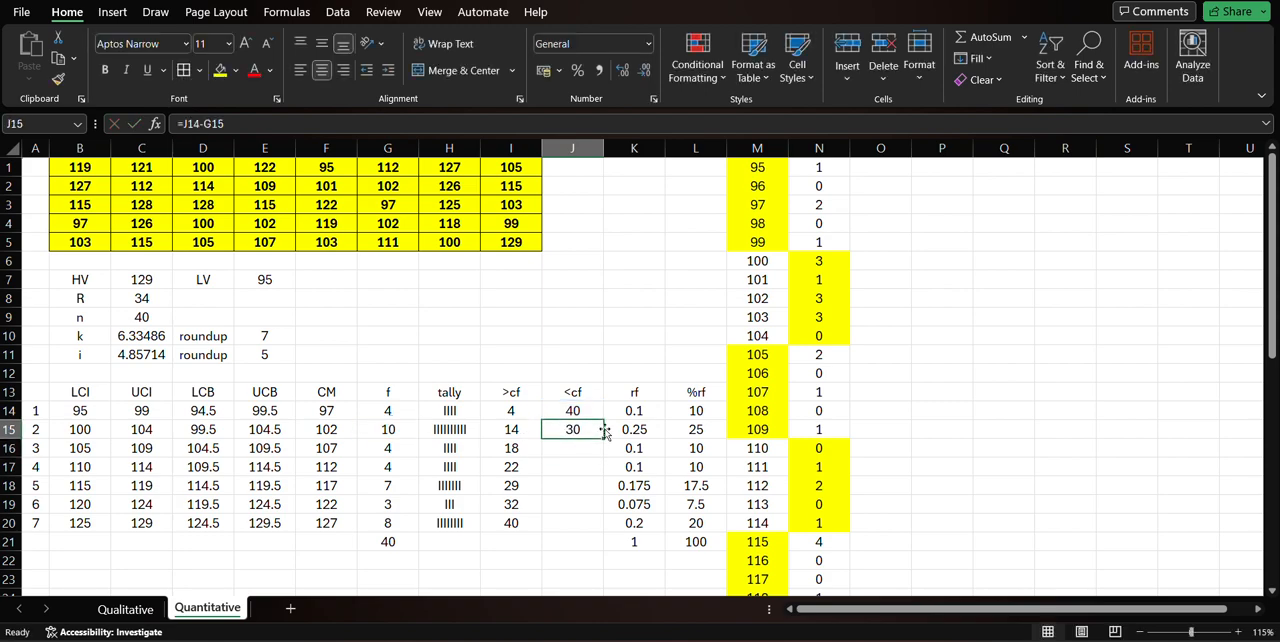
{"action": "left_click_drag", "start_coordinate": [604, 438], "coordinate": [585, 535]}
{"action": "left_click", "coordinate": [570, 549]}
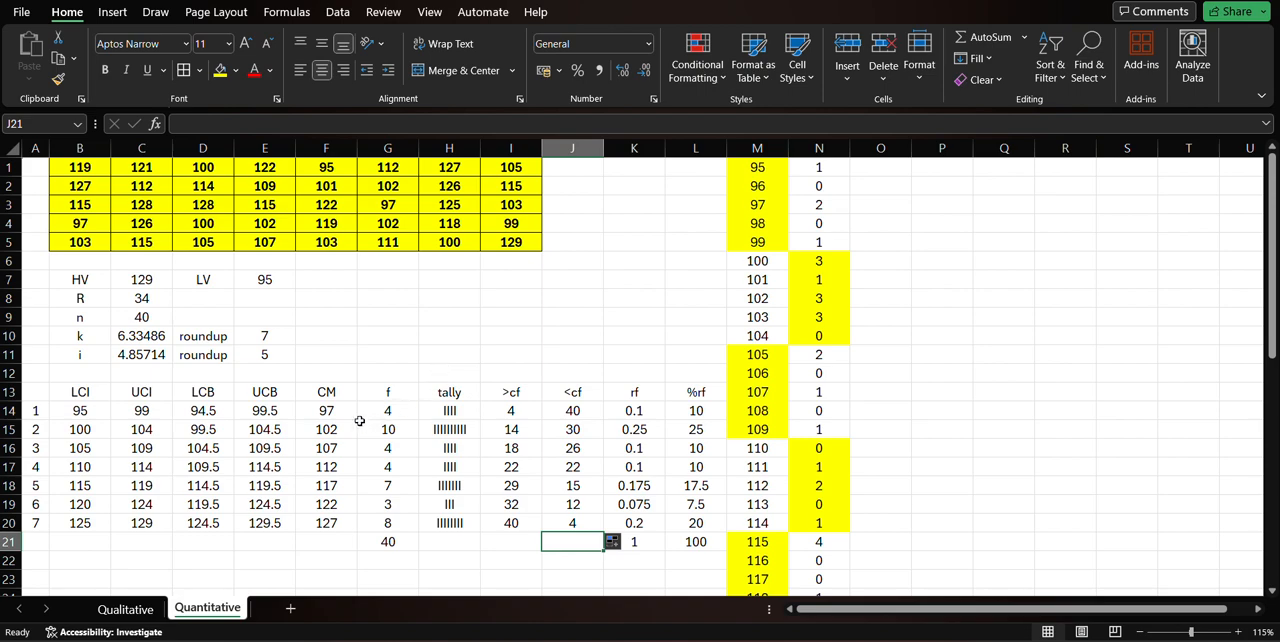
{"action": "left_click_drag", "start_coordinate": [329, 410], "coordinate": [378, 517]}
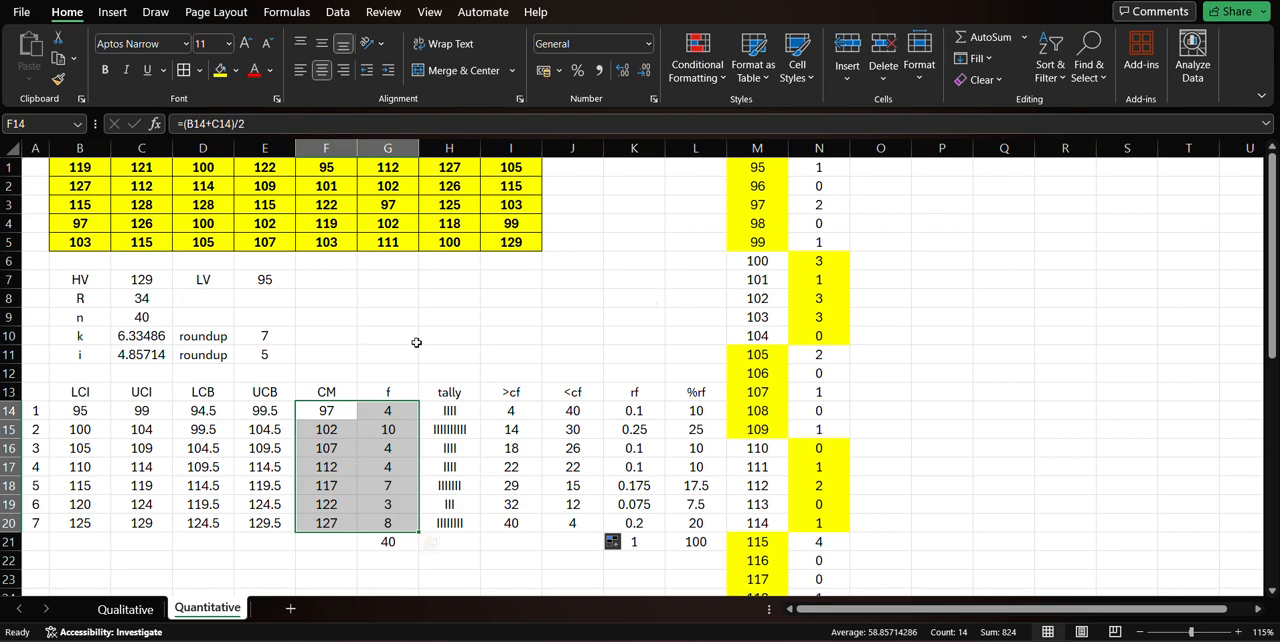
{"action": "left_click", "coordinate": [108, 13]}
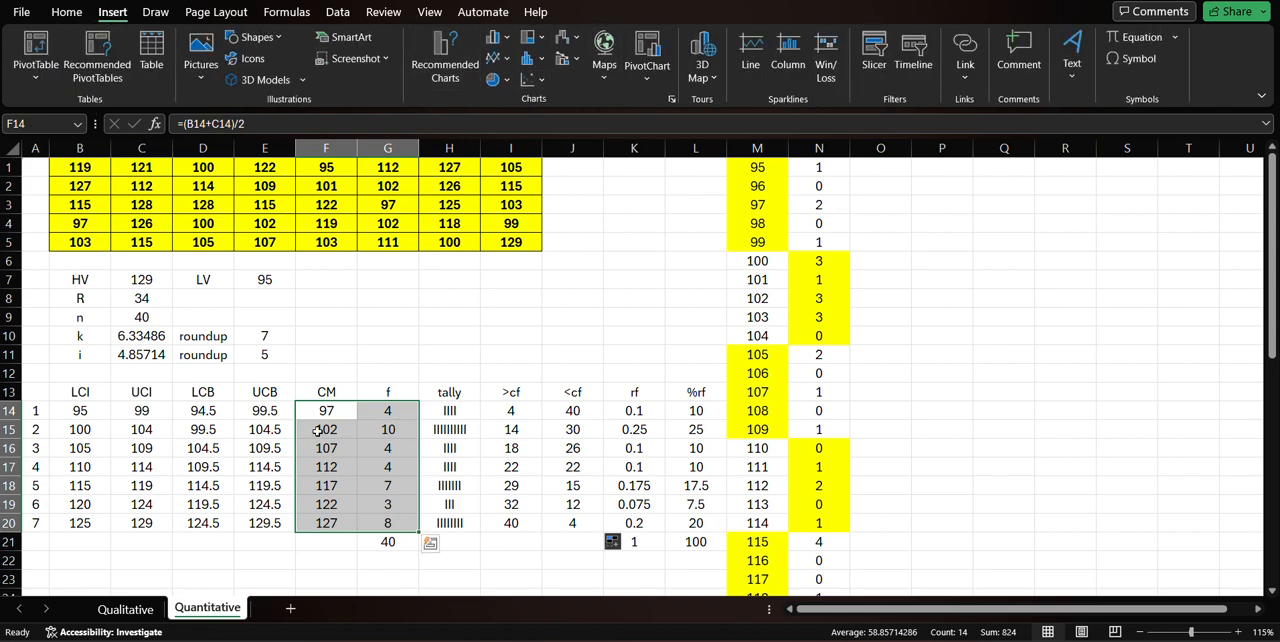
{"action": "left_click", "coordinate": [385, 447]}
{"action": "left_click", "coordinate": [331, 376]}
Insert a clustered column chart of the class marks and frequencies in F14:G20 using Quick Analysis.
{"action": "left_click_drag", "start_coordinate": [330, 410], "coordinate": [386, 521]}
{"action": "right_click", "coordinate": [341, 431]}
{"action": "mouse_move", "coordinate": [357, 429]}
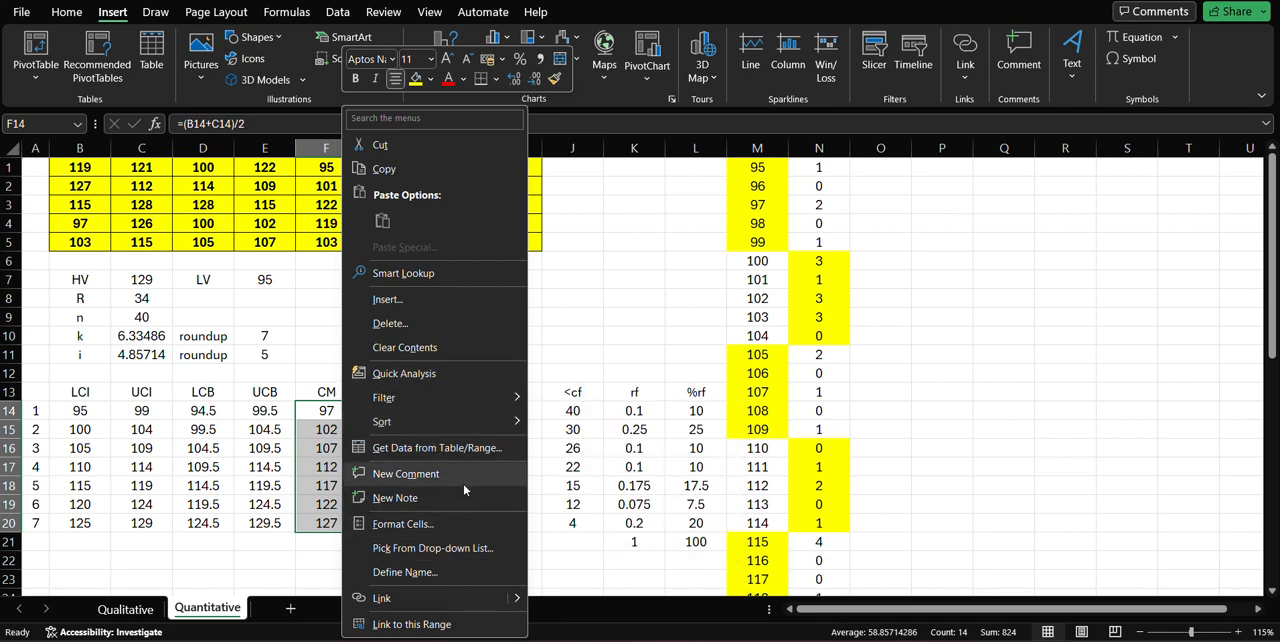
{"action": "left_click", "coordinate": [463, 373]}
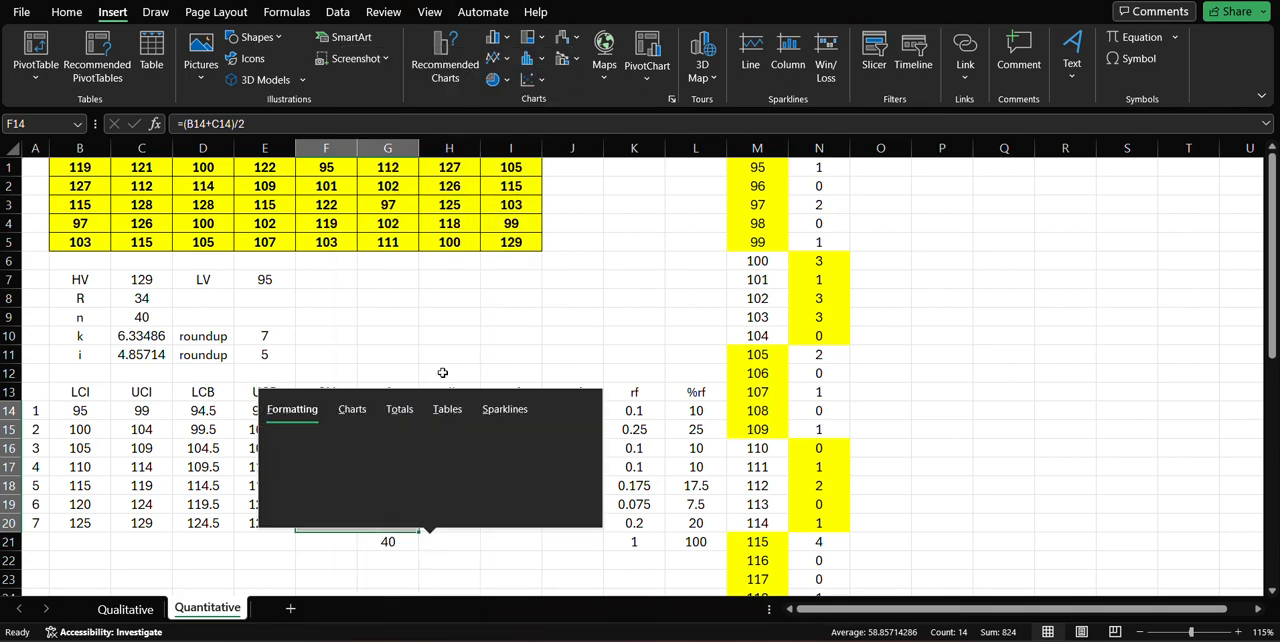
{"action": "left_click", "coordinate": [349, 417]}
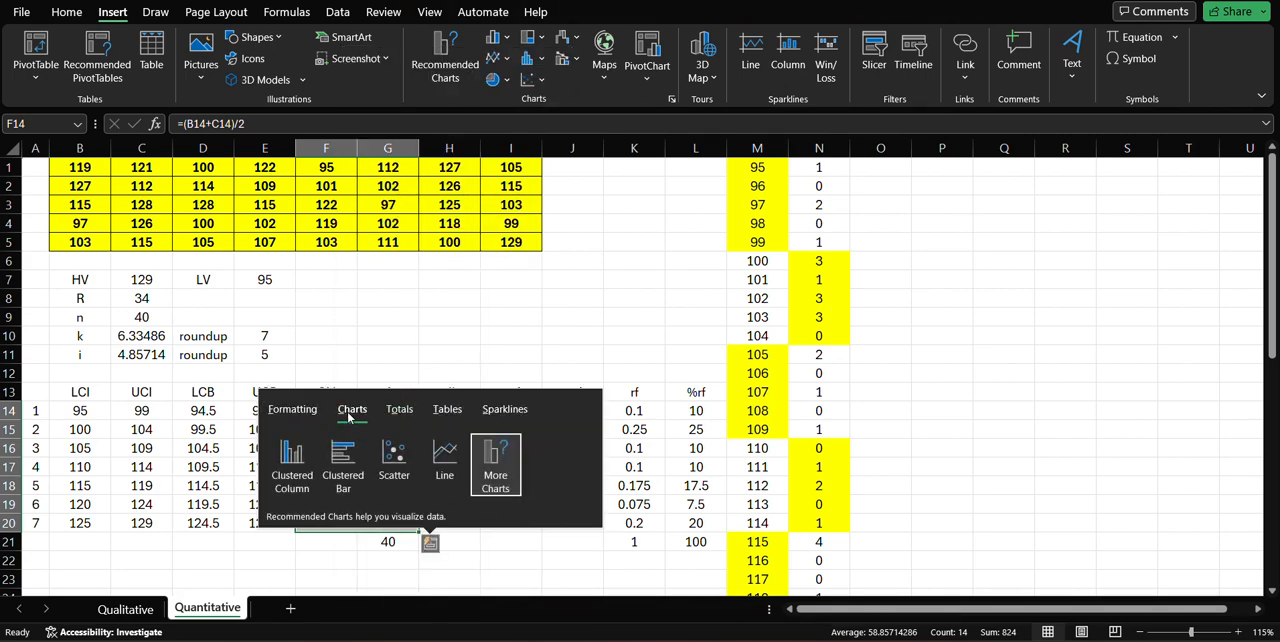
{"action": "left_click", "coordinate": [296, 456]}
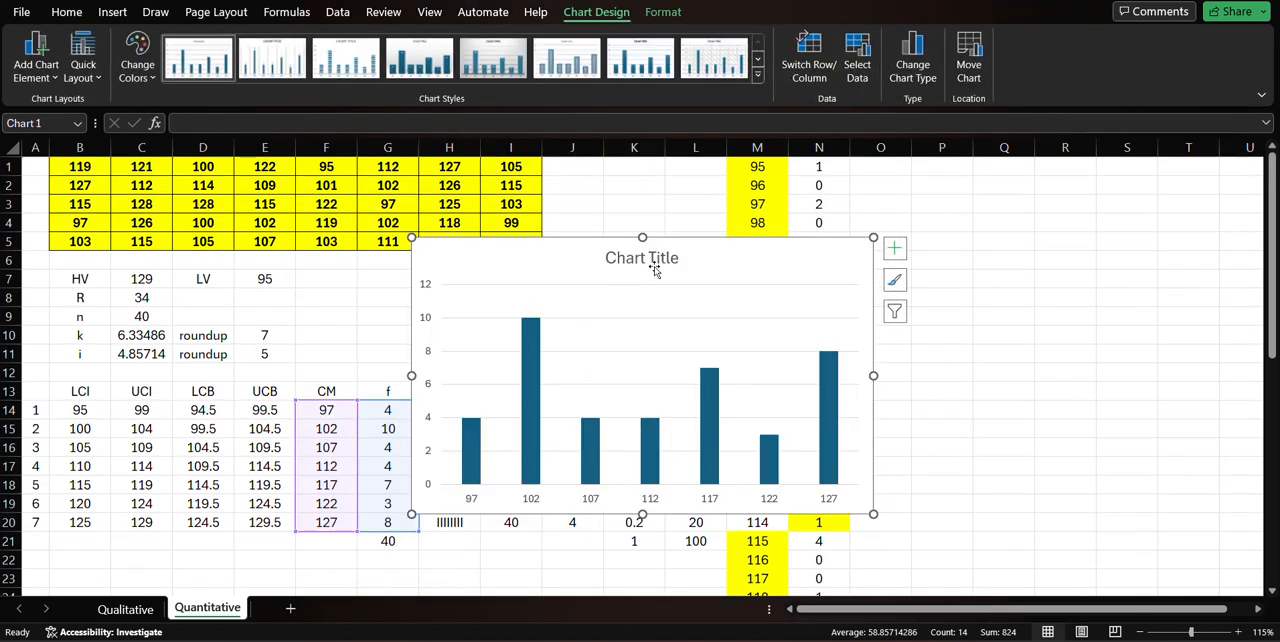
Change the column chart's title to Histogram.
{"action": "left_click", "coordinate": [679, 258]}
{"action": "left_click_drag", "start_coordinate": [684, 258], "coordinate": [497, 257]}
{"action": "type", "text": "His"}
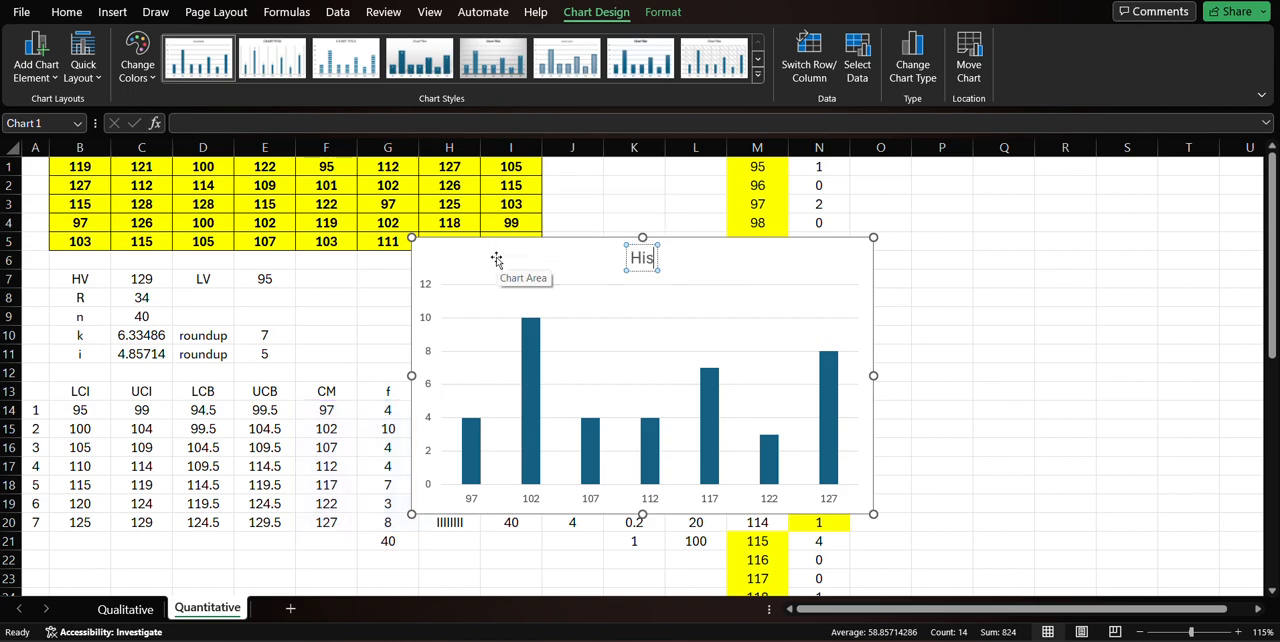
{"action": "type", "text": "togram"}
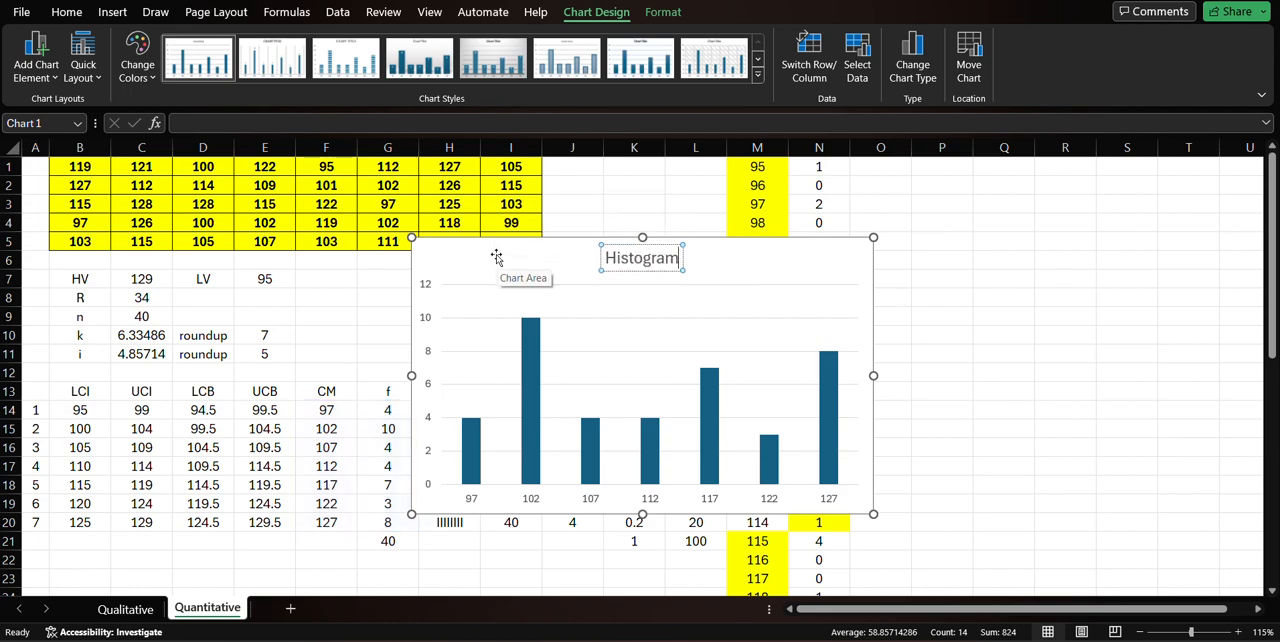
{"action": "left_click", "coordinate": [734, 257]}
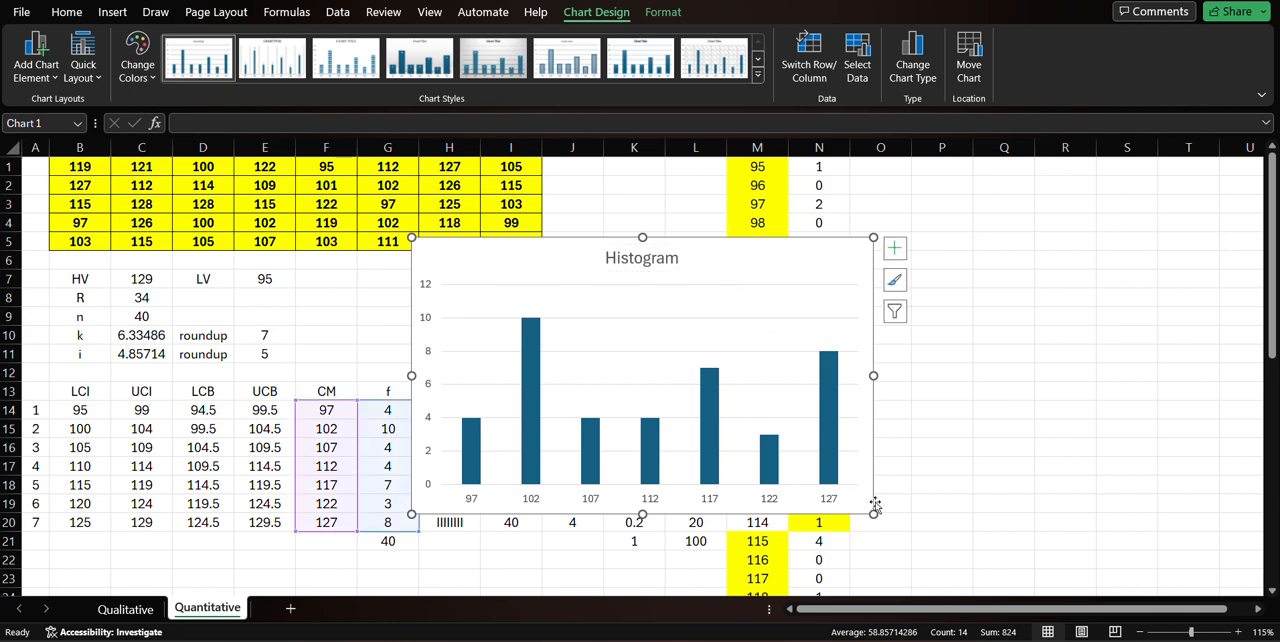
Shrink the Histogram chart and place it beside column N, covering about O1 to T10.
{"action": "left_click_drag", "start_coordinate": [875, 508], "coordinate": [756, 433]}
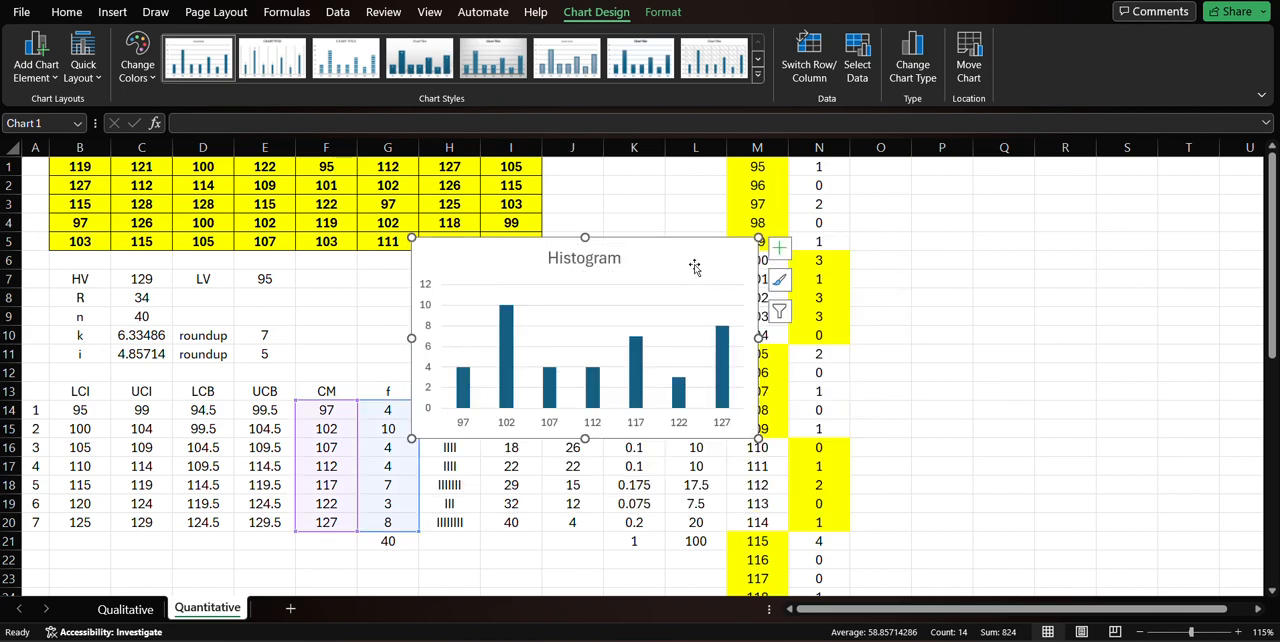
{"action": "left_click_drag", "start_coordinate": [694, 266], "coordinate": [1134, 184]}
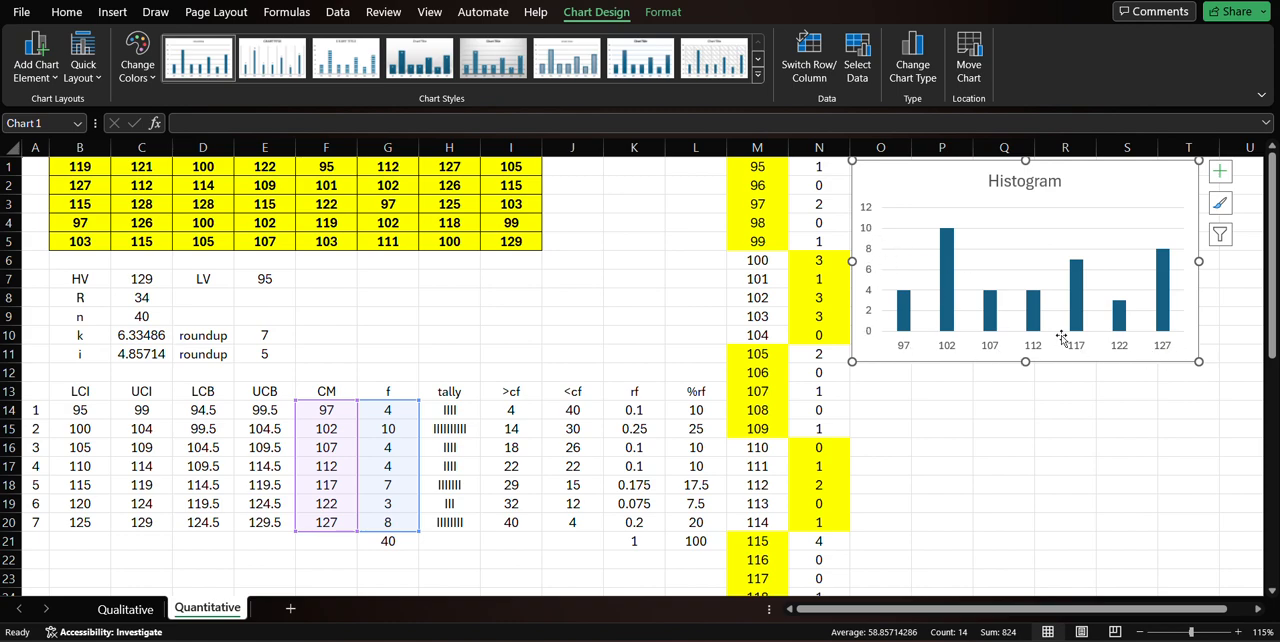
{"action": "left_click_drag", "start_coordinate": [1199, 361], "coordinate": [1187, 343]}
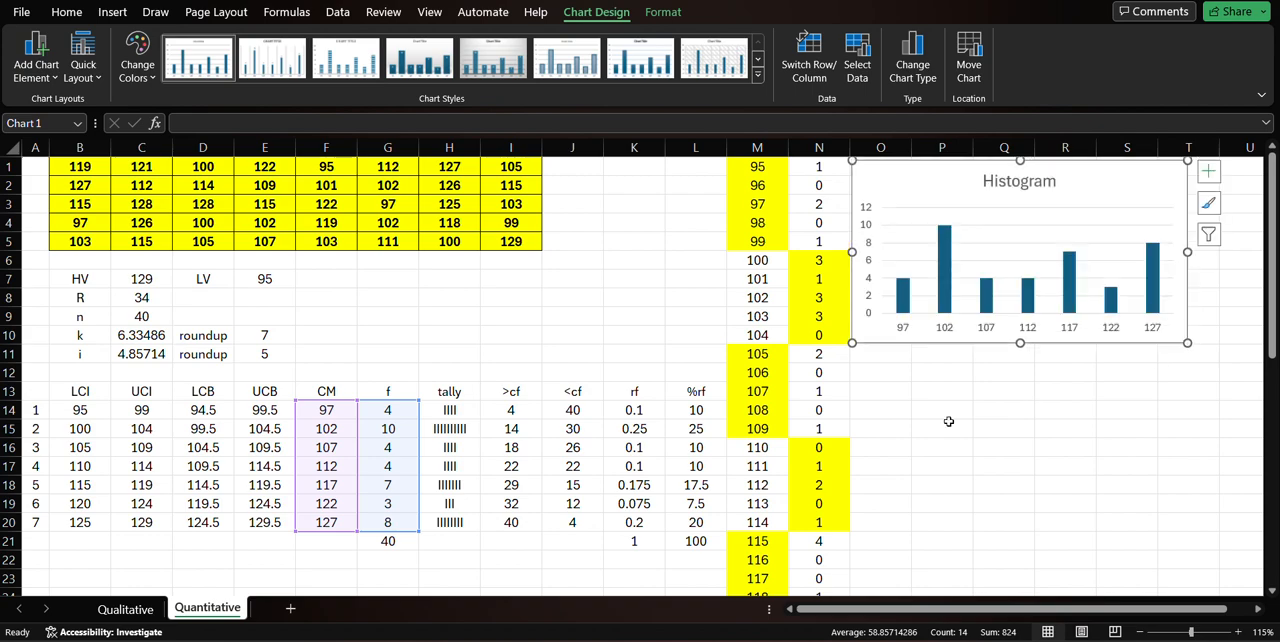
Insert a line chart of the class marks and frequencies in F14:G20 using Quick Analysis.
{"action": "left_click", "coordinate": [557, 485]}
{"action": "left_click_drag", "start_coordinate": [326, 410], "coordinate": [387, 522]}
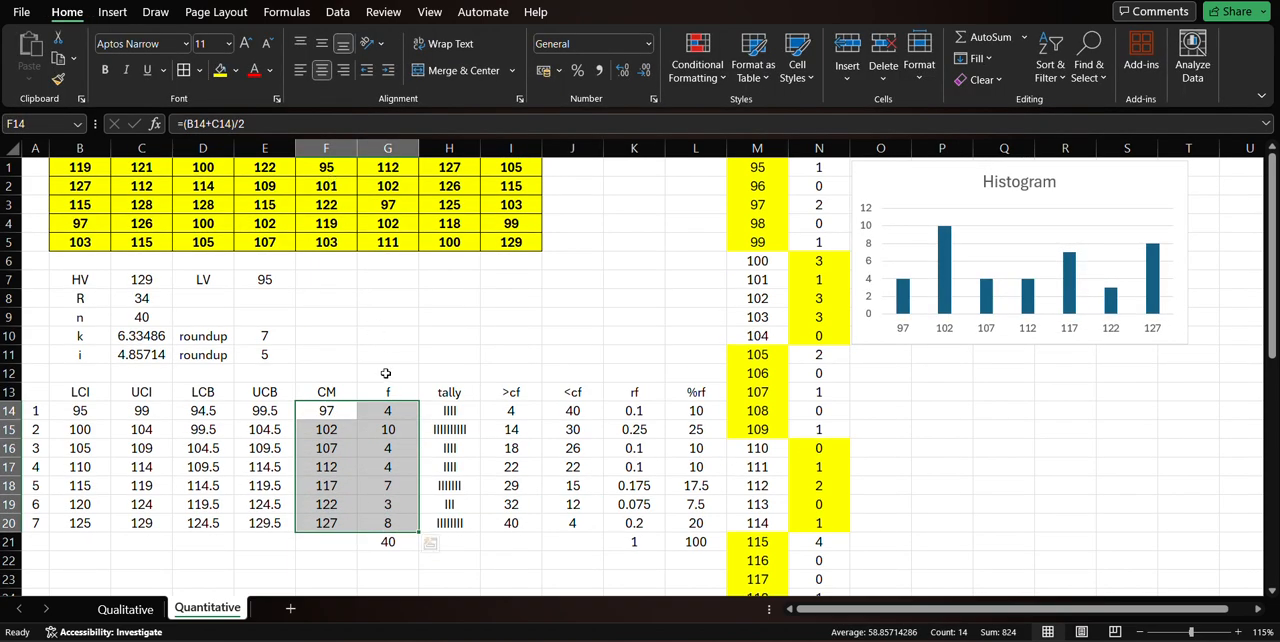
{"action": "right_click", "coordinate": [375, 451]}
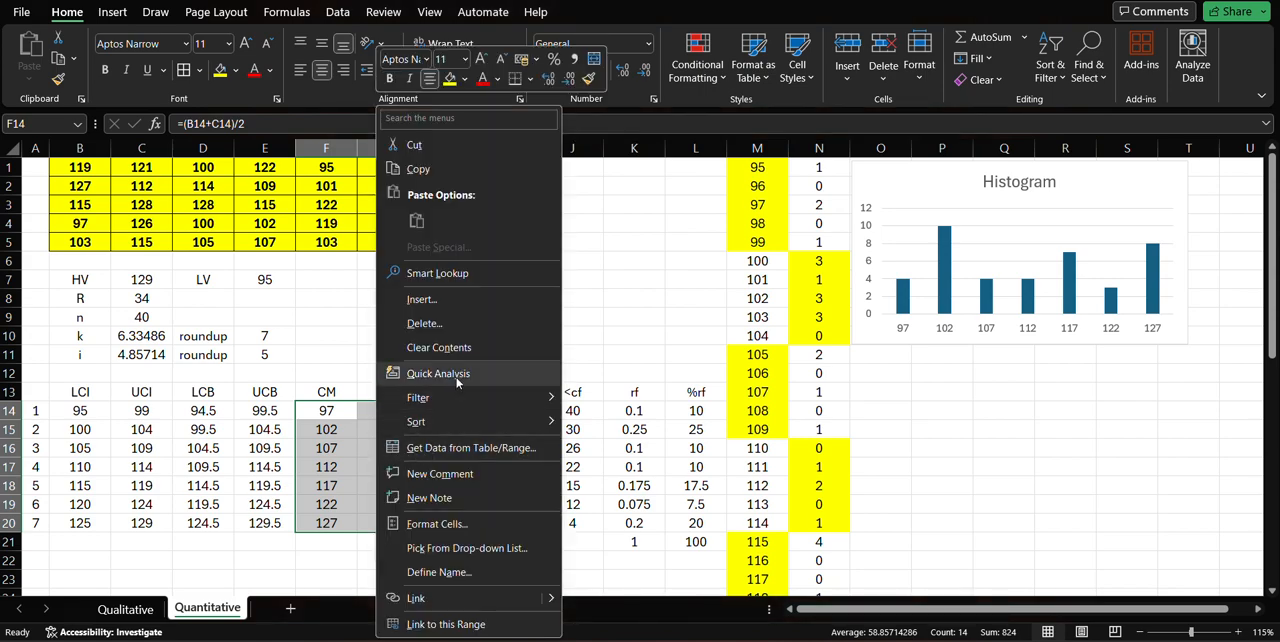
{"action": "left_click", "coordinate": [457, 380]}
{"action": "left_click", "coordinate": [352, 409]}
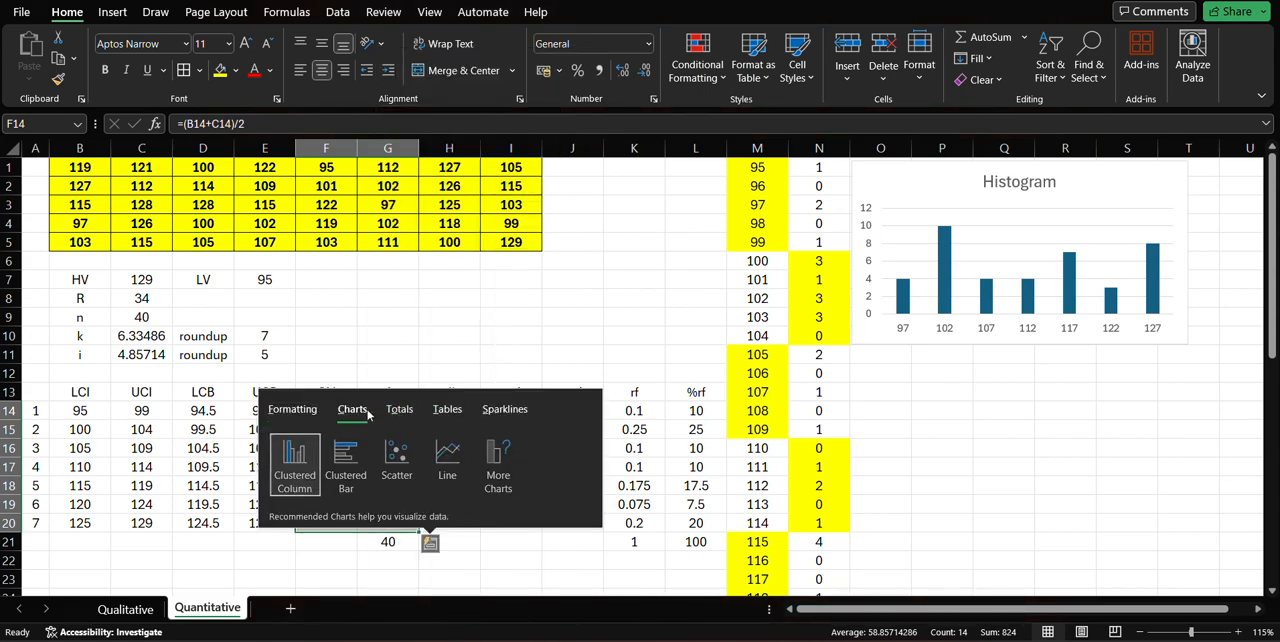
{"action": "left_click", "coordinate": [441, 453]}
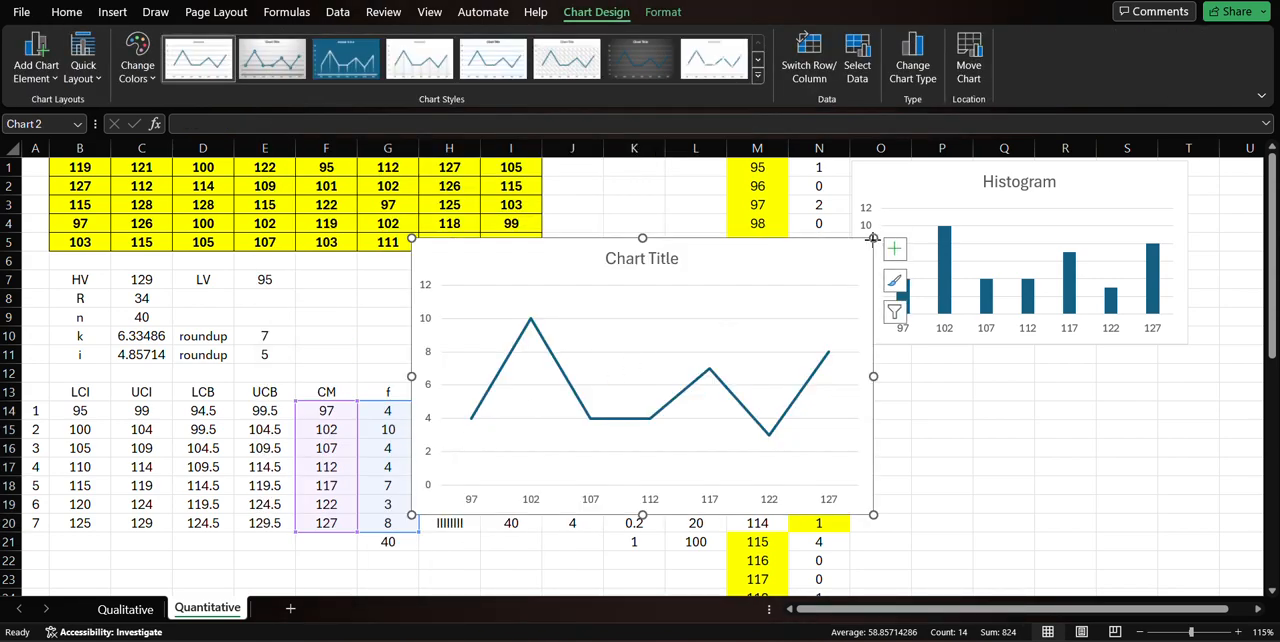
Shrink the new line chart to about two thirds of its width and title it Frequency Polygon.
{"action": "left_click_drag", "start_coordinate": [873, 238], "coordinate": [725, 306]}
{"action": "left_click", "coordinate": [587, 328]}
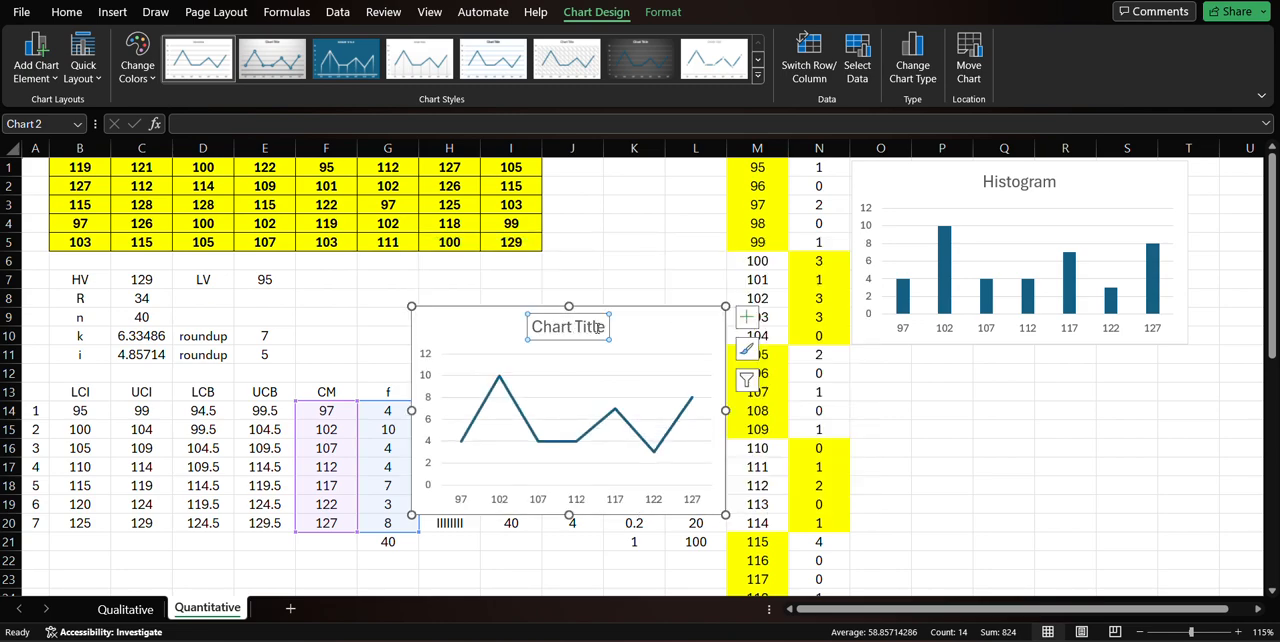
{"action": "triple_click", "coordinate": [597, 327]}
{"action": "type", "text": "Fre"}
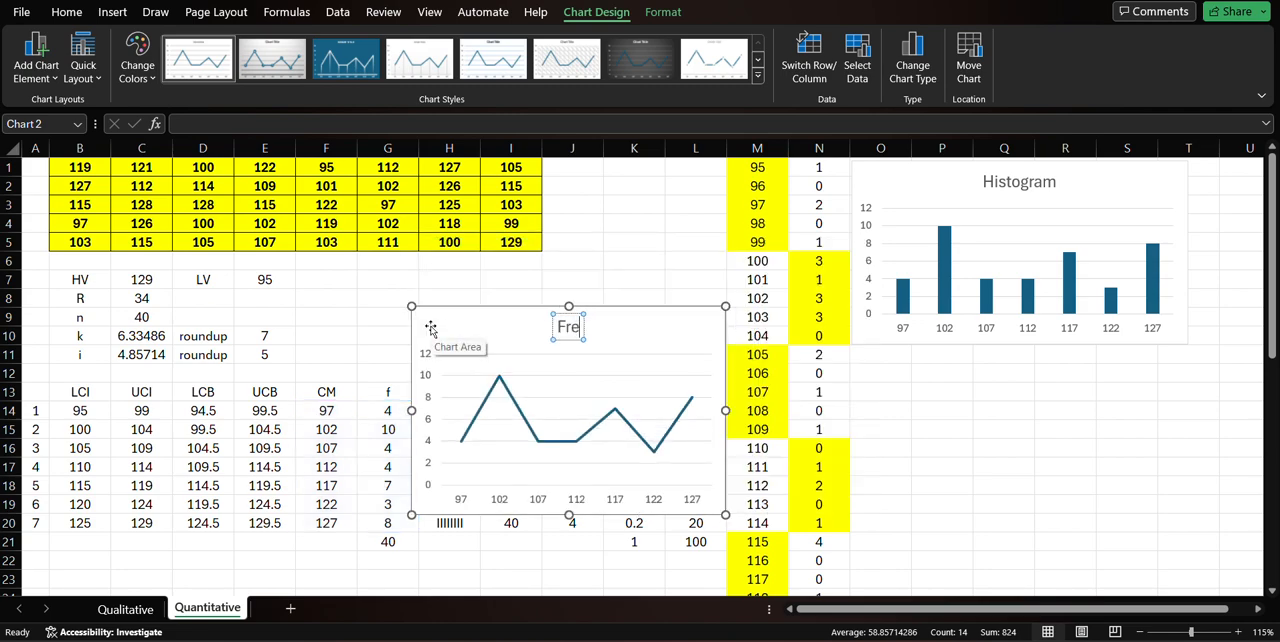
{"action": "type", "text": "quency Pol"}
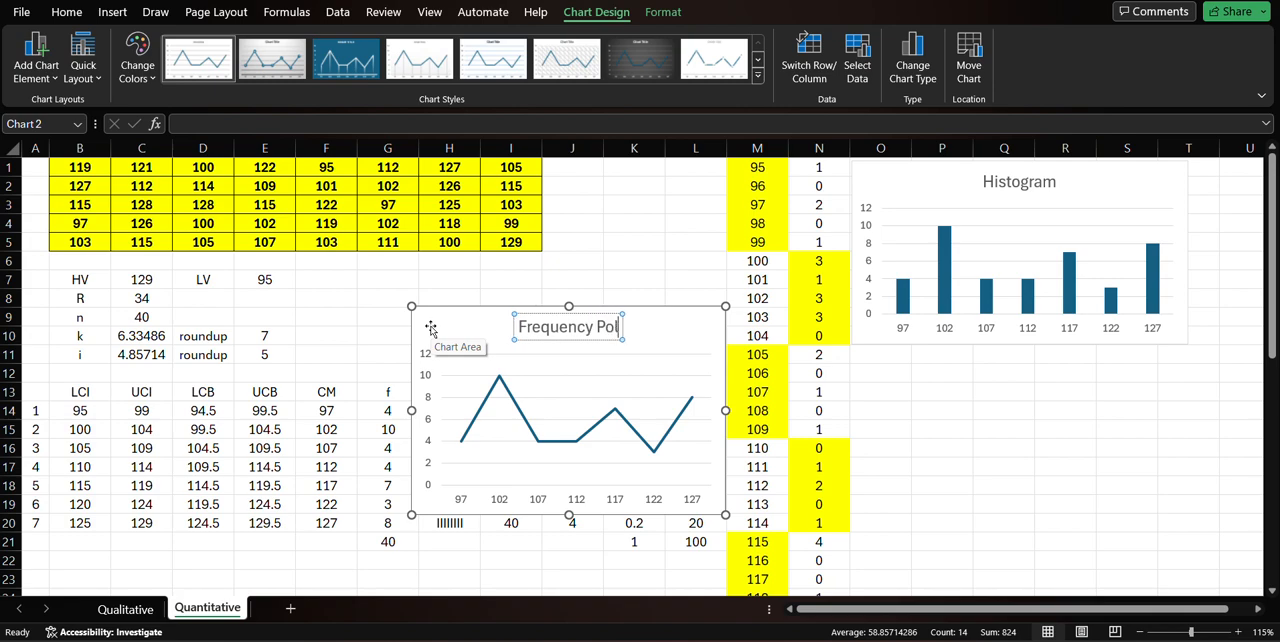
{"action": "type", "text": "ygon"}
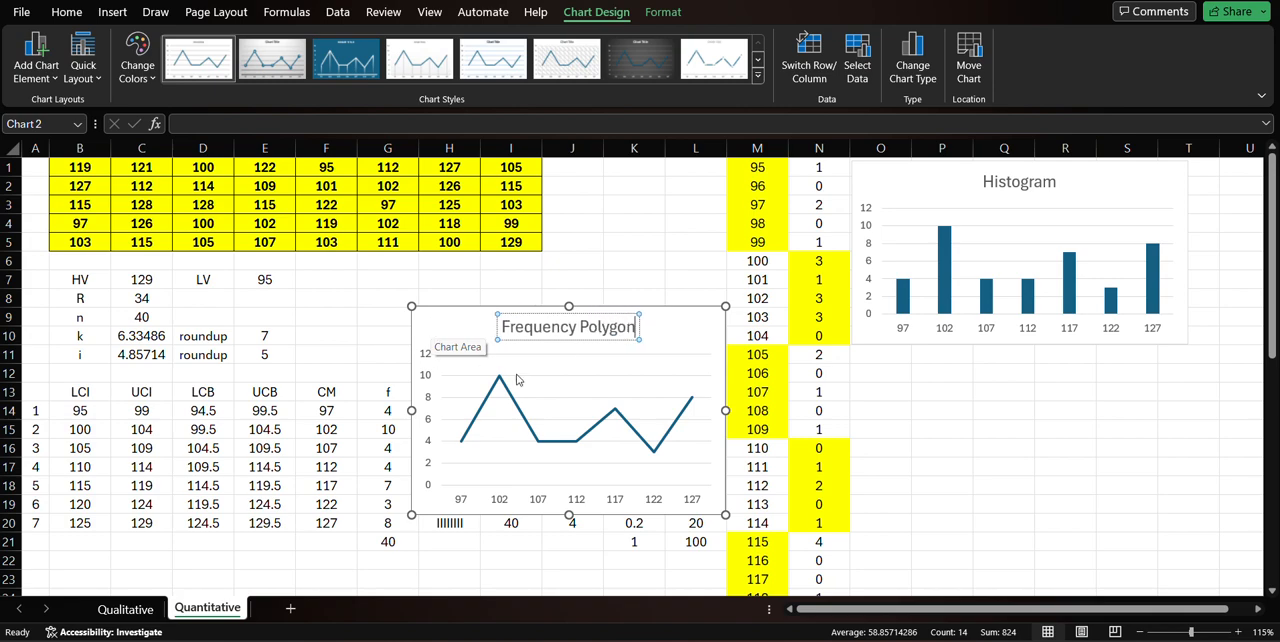
Narrow the Histogram and stack the Frequency Polygon chart directly below it at the same width, covering about O10 to S18.
{"action": "left_click_drag", "start_coordinate": [688, 330], "coordinate": [1060, 357]}
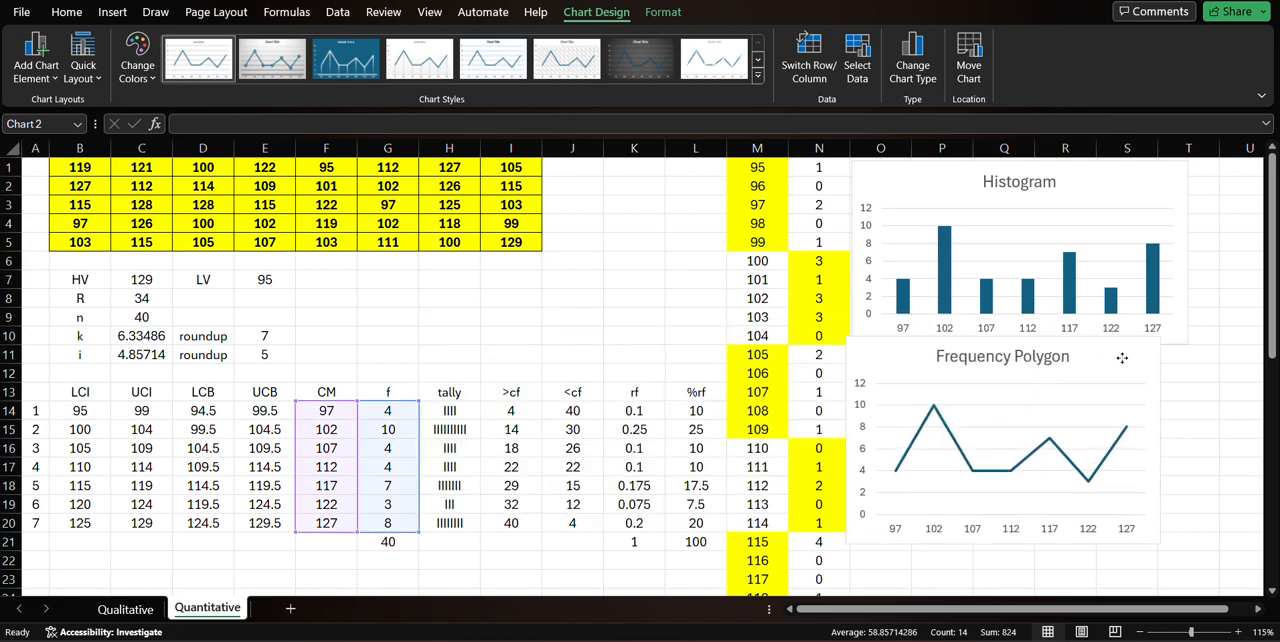
{"action": "left_click", "coordinate": [1189, 341]}
{"action": "left_click_drag", "start_coordinate": [1180, 340], "coordinate": [1147, 360]}
{"action": "left_click", "coordinate": [1148, 365]}
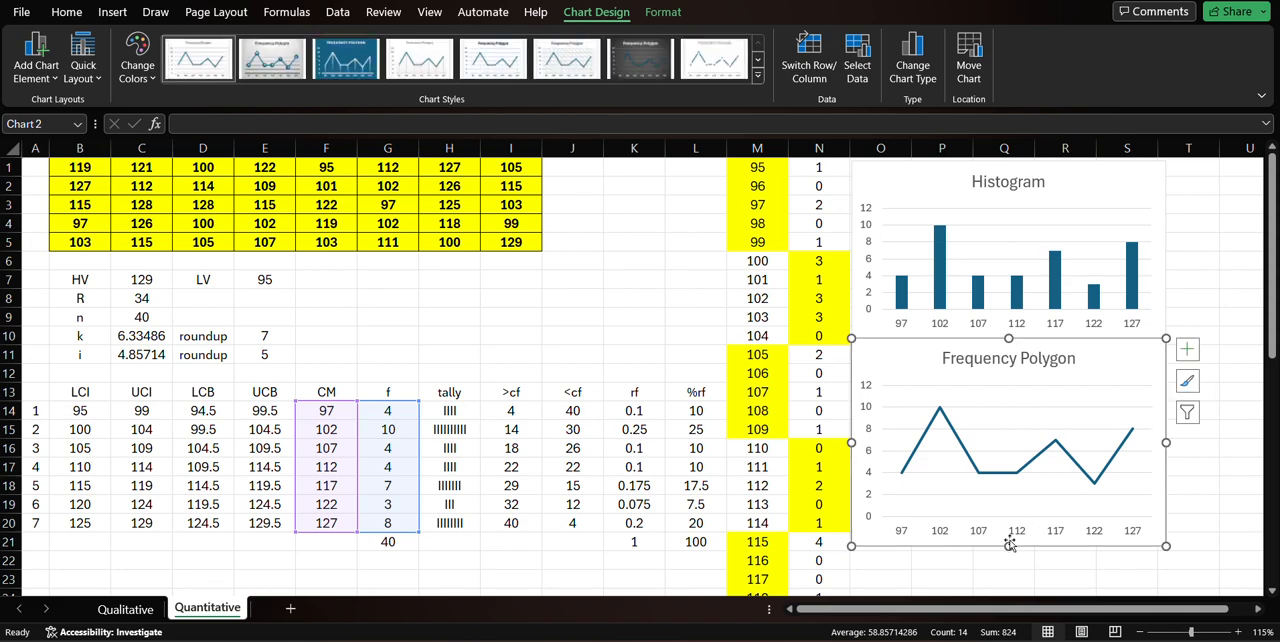
{"action": "left_click_drag", "start_coordinate": [1009, 546], "coordinate": [1008, 494]}
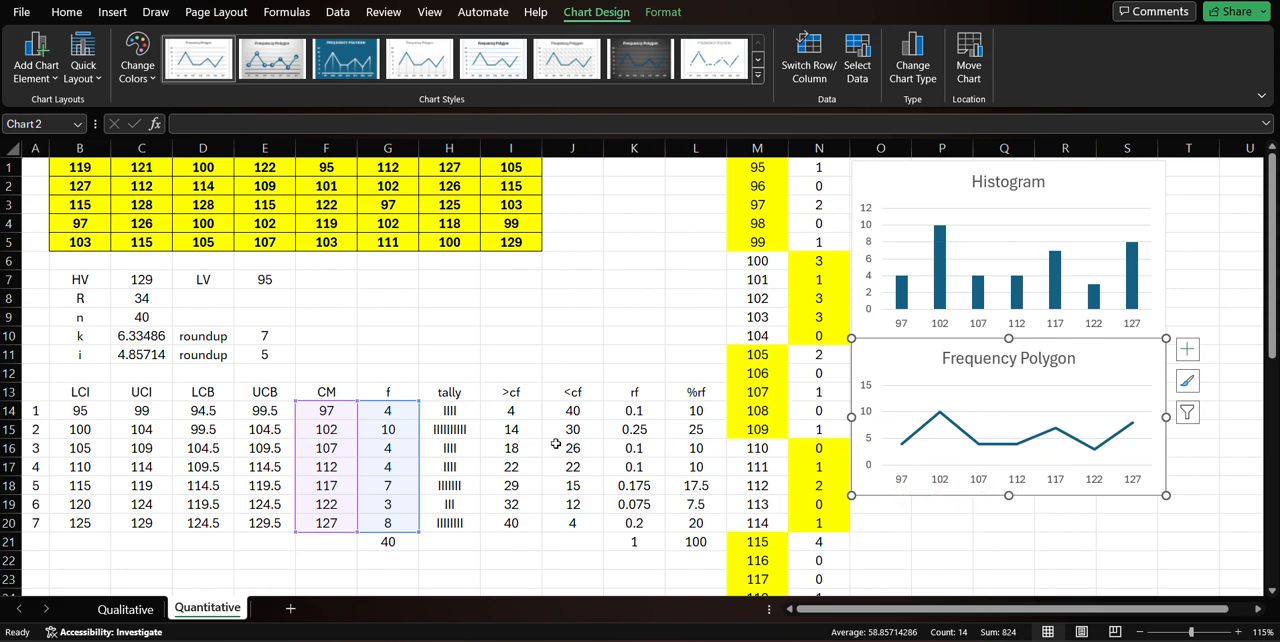
{"action": "left_click", "coordinate": [537, 348]}
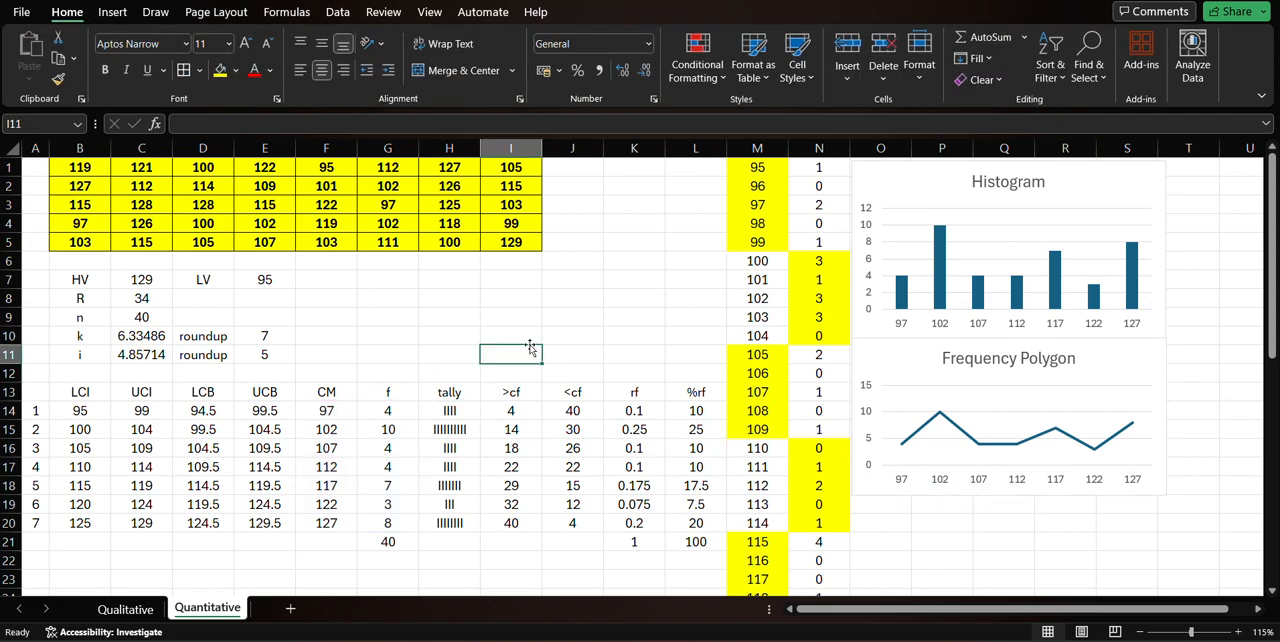
{"action": "left_click", "coordinate": [511, 148]}
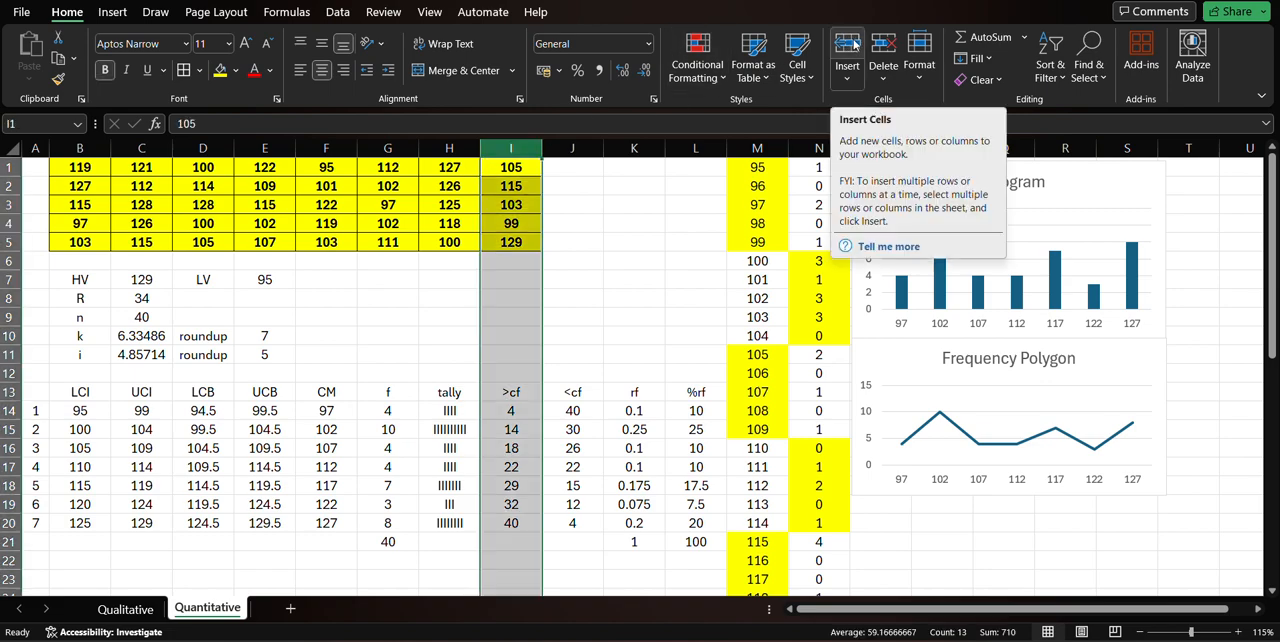
{"action": "left_click", "coordinate": [850, 45]}
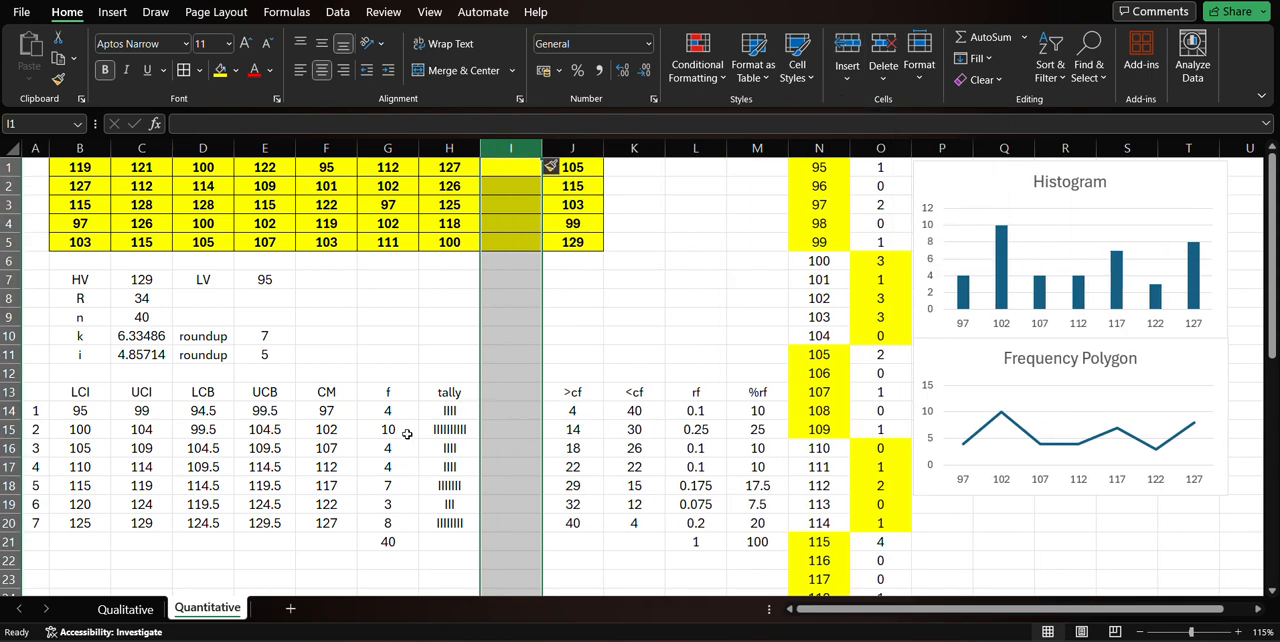
{"action": "left_click", "coordinate": [511, 392]}
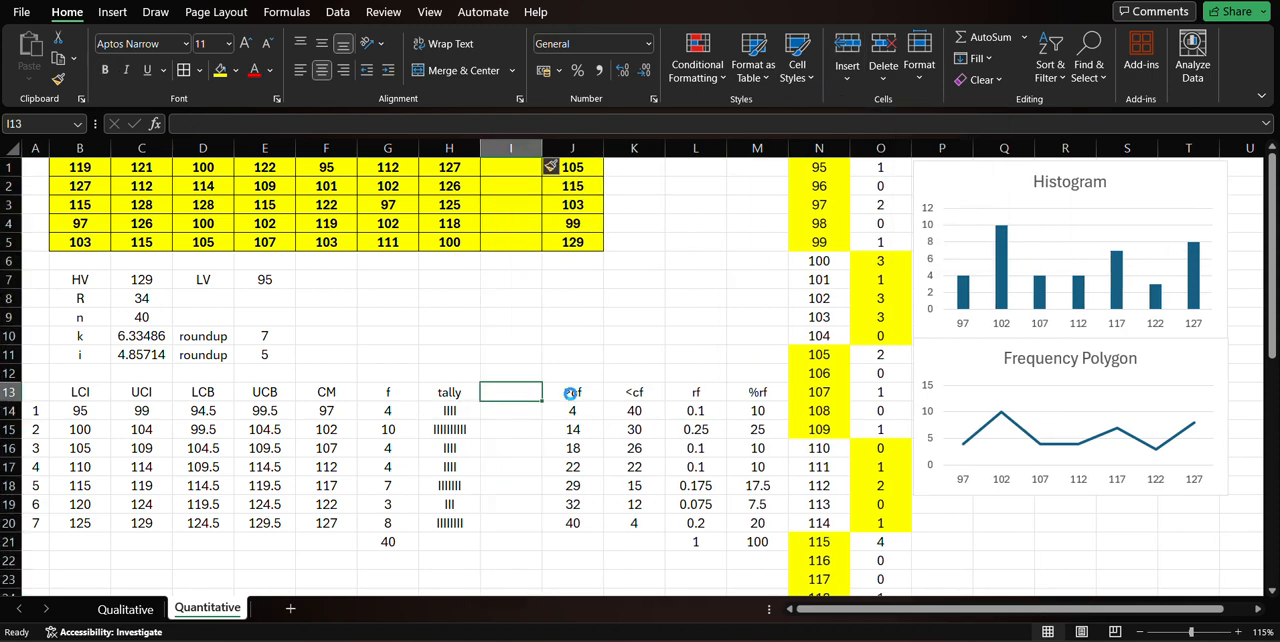
{"action": "key", "text": "ctrl+z"}
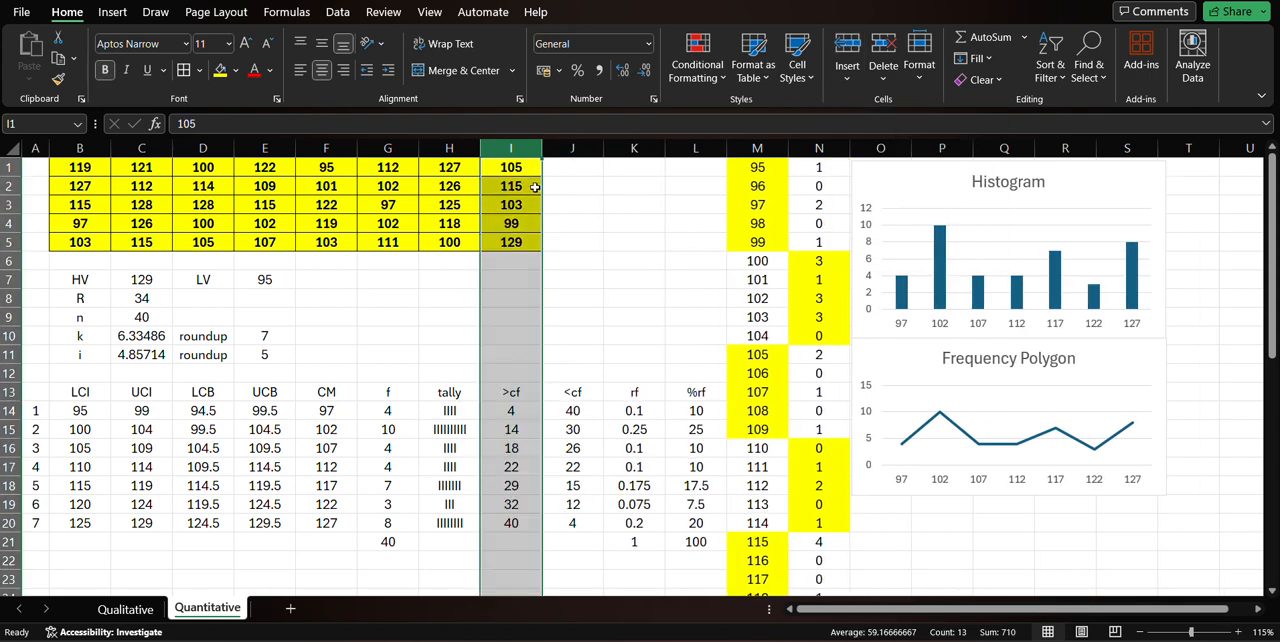
Insert a blank column between the tally and >cf columns and enter the heading CM in I13.
{"action": "left_click", "coordinate": [847, 50]}
{"action": "left_click", "coordinate": [502, 398]}
{"action": "type", "text": "CM"}
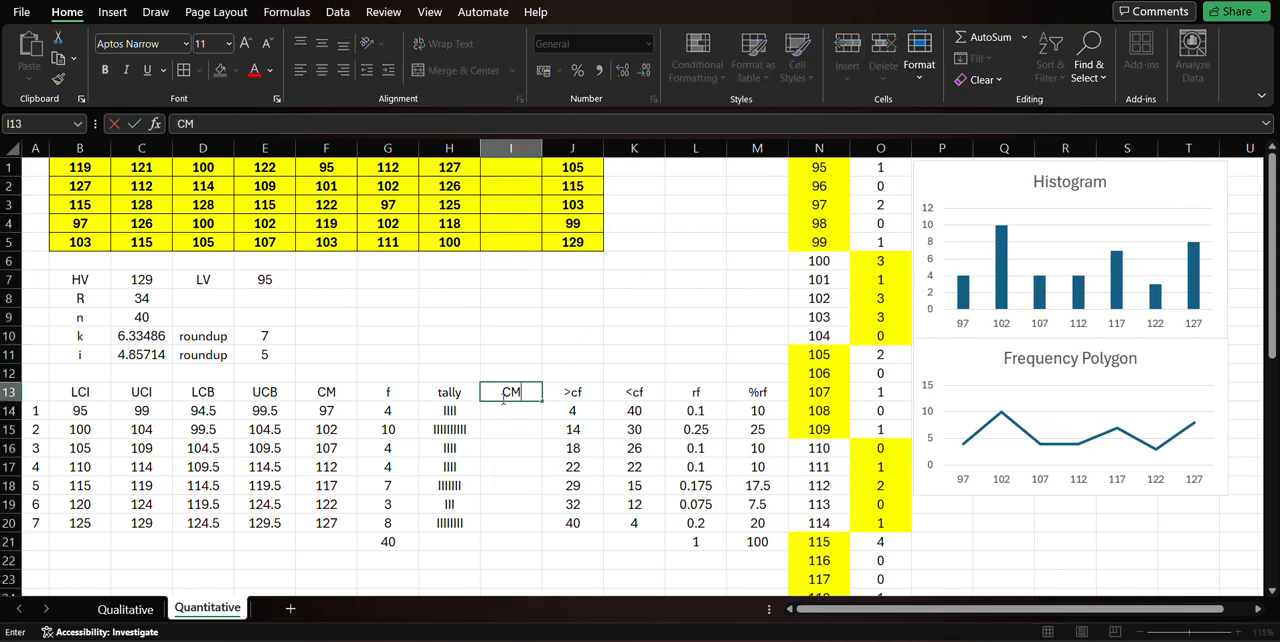
{"action": "key", "text": "Return"}
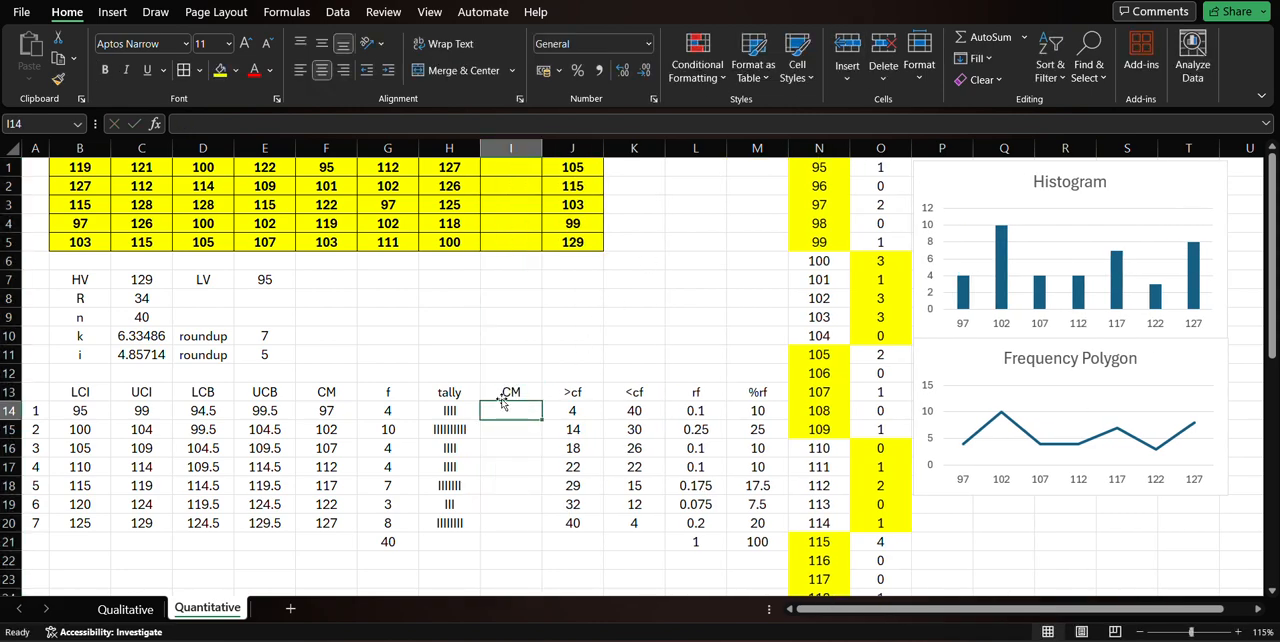
Link I14 to the first class mark with =F14 and fill the formula down to I20.
{"action": "type", "text": "="}
{"action": "left_click", "coordinate": [338, 413]}
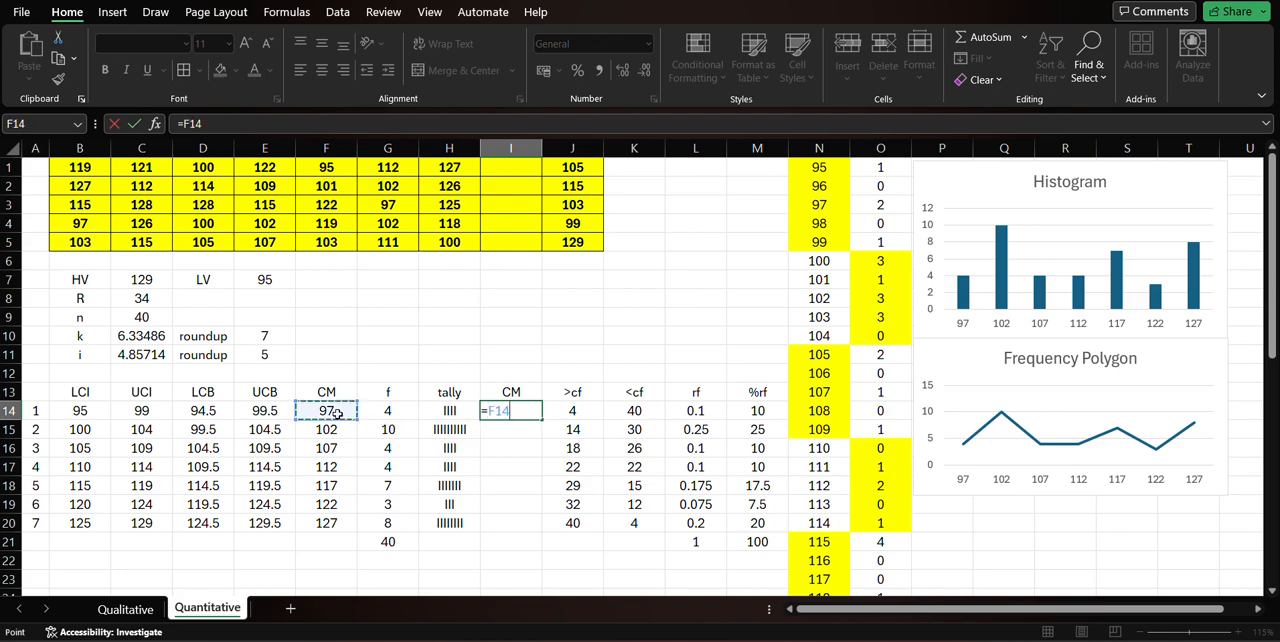
{"action": "key", "text": "Return"}
{"action": "left_click", "coordinate": [508, 411]}
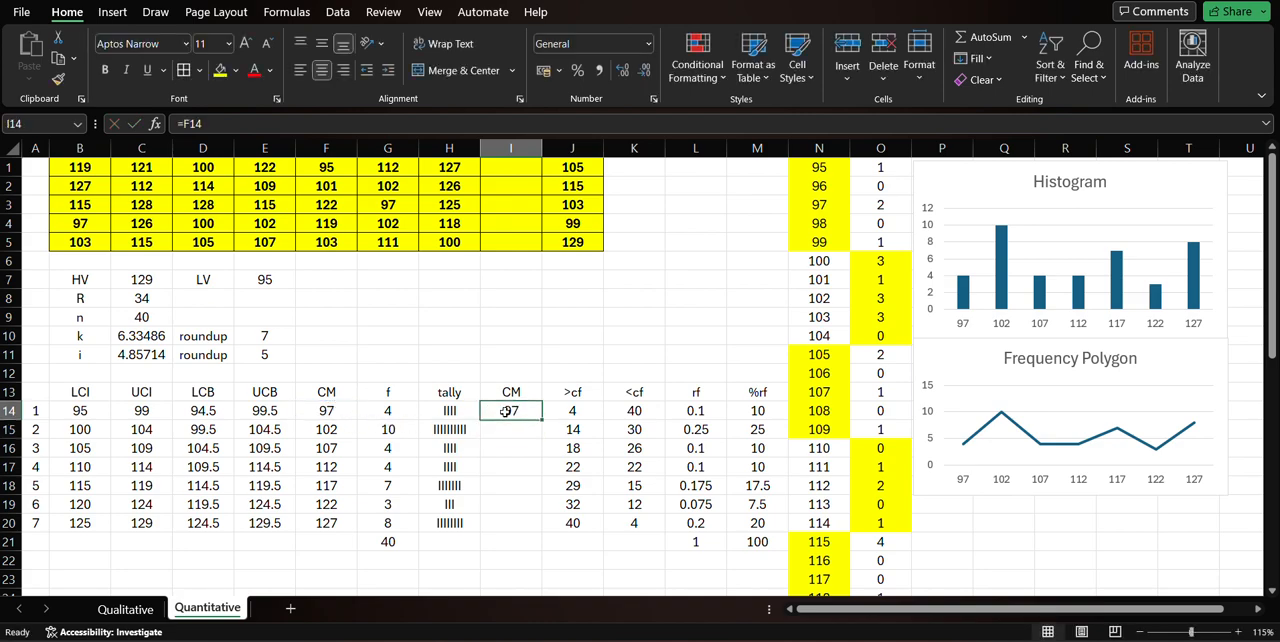
{"action": "left_click_drag", "start_coordinate": [542, 421], "coordinate": [547, 528]}
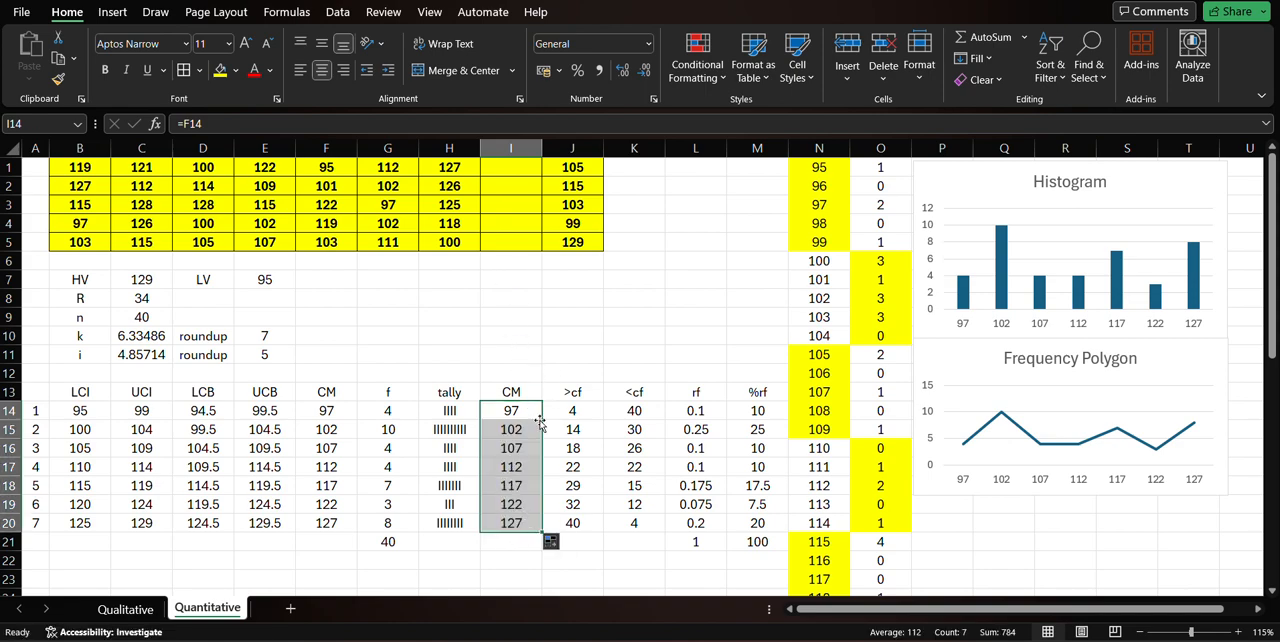
Insert a line chart of the class marks and both cumulative frequency columns in I14:K20 using Quick Analysis.
{"action": "left_click", "coordinate": [568, 416]}
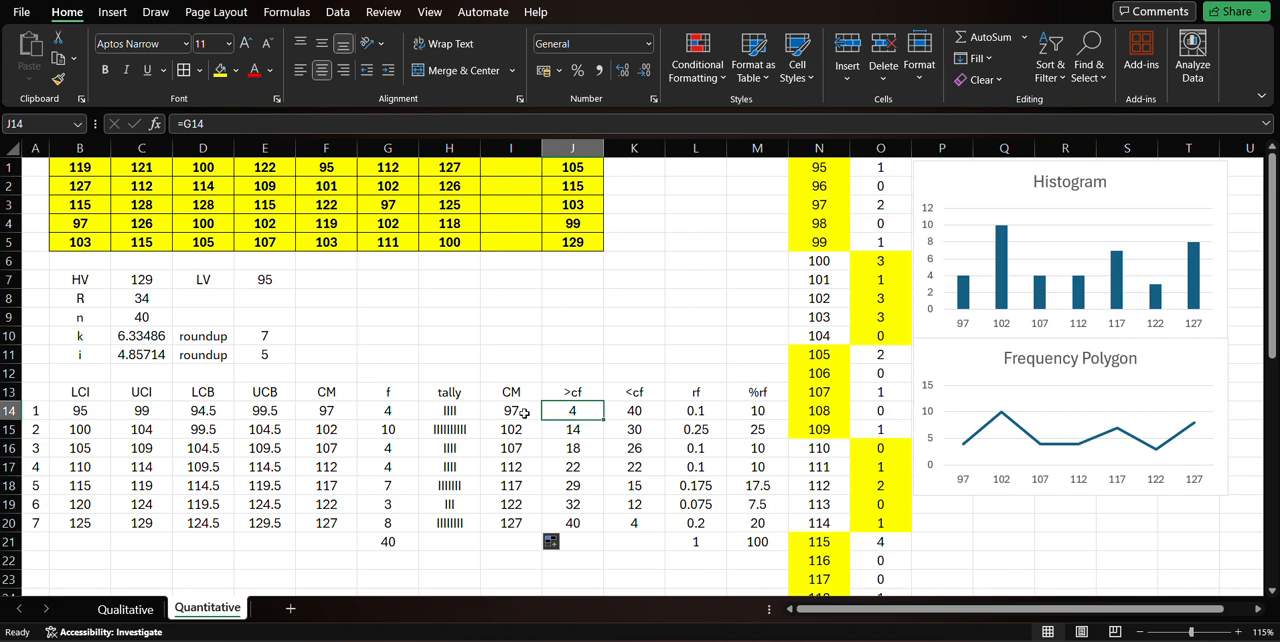
{"action": "left_click_drag", "start_coordinate": [522, 412], "coordinate": [627, 519]}
{"action": "right_click", "coordinate": [578, 455]}
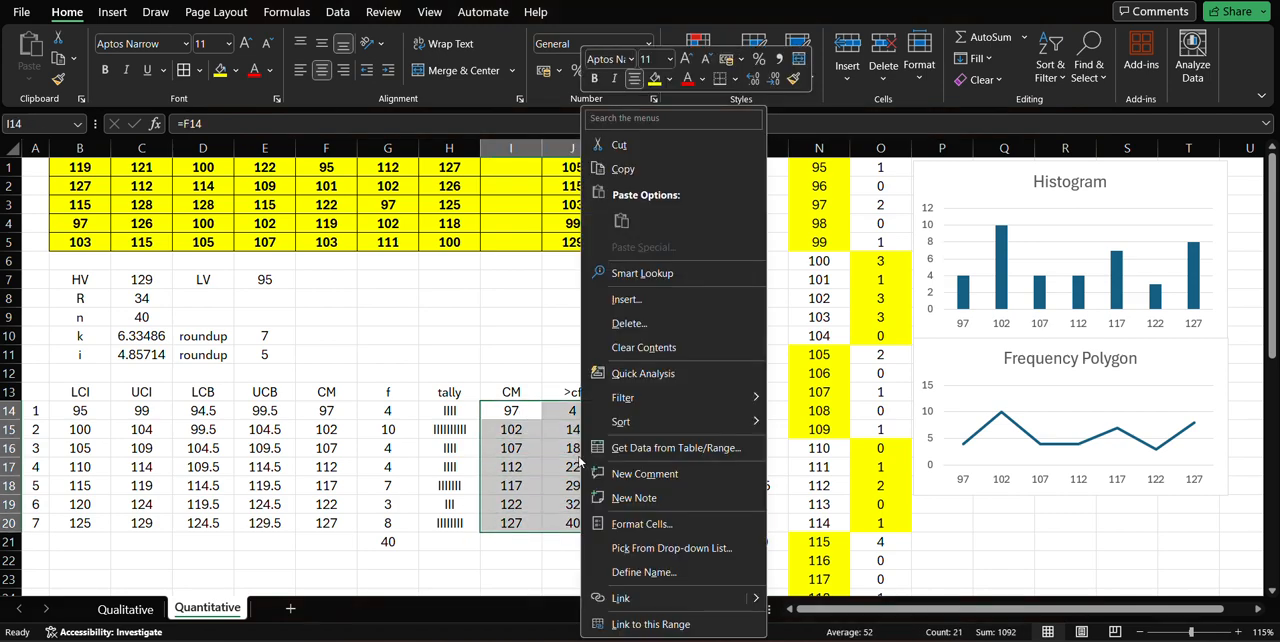
{"action": "left_click", "coordinate": [645, 375]}
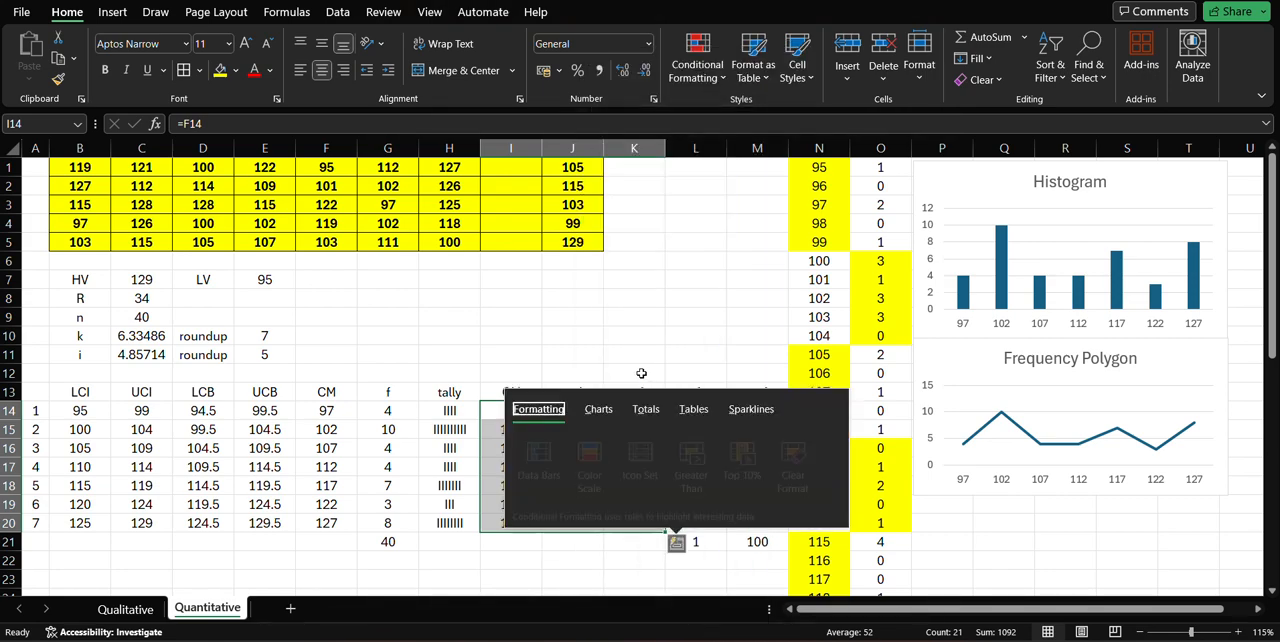
{"action": "left_click", "coordinate": [612, 418]}
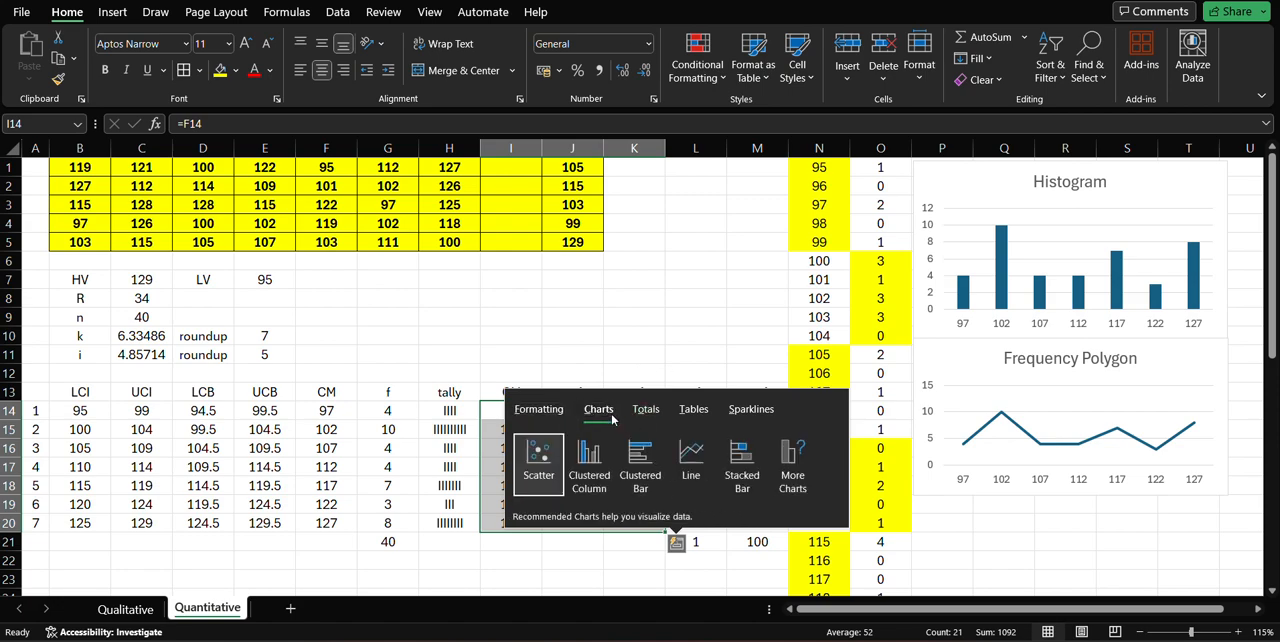
{"action": "left_click", "coordinate": [690, 462]}
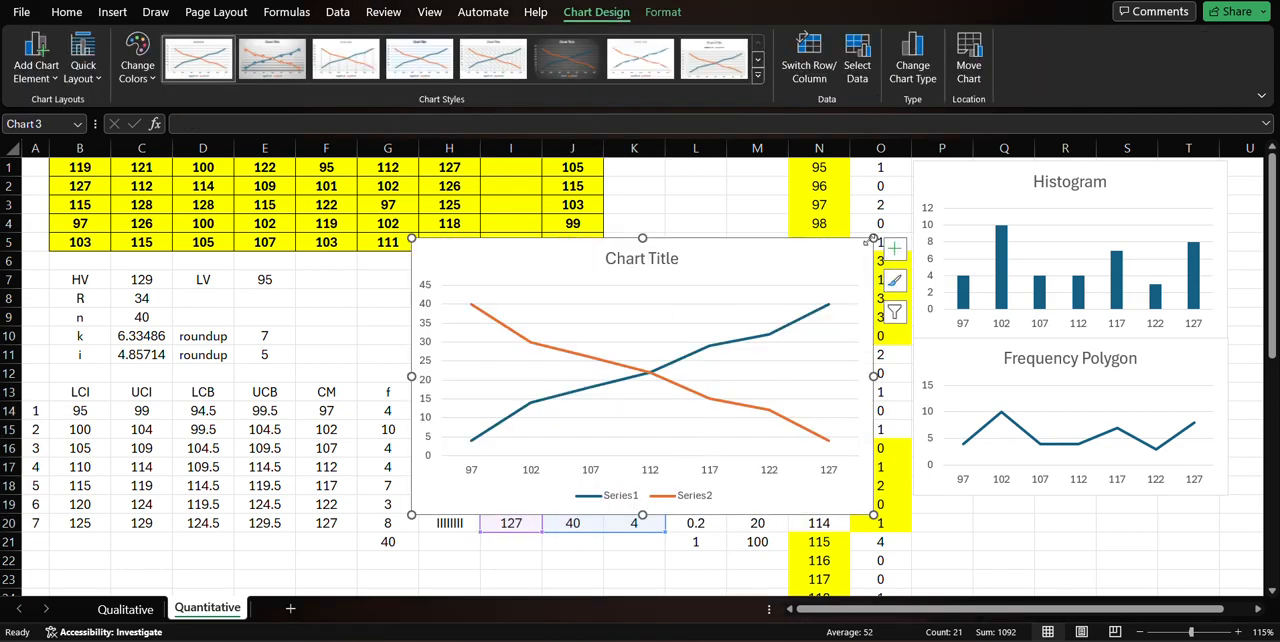
Delete the legend from the cumulative frequency chart and change its title to Ogive.
{"action": "left_click", "coordinate": [685, 500]}
{"action": "key", "text": "Delete"}
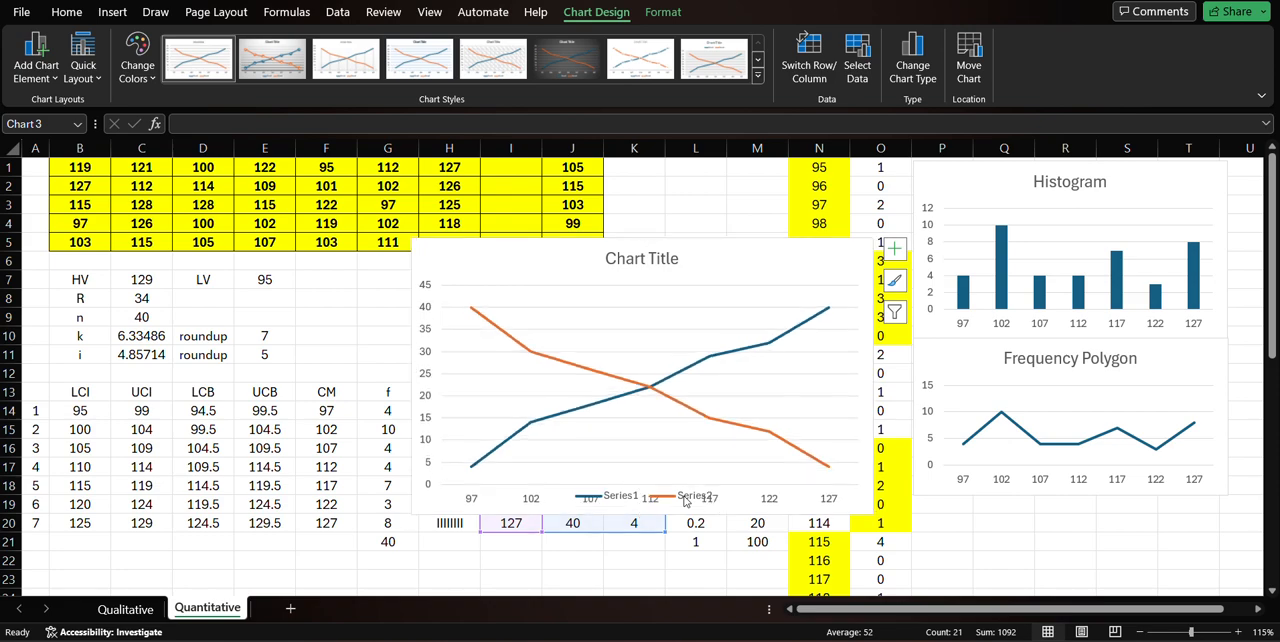
{"action": "left_click", "coordinate": [668, 260]}
{"action": "left_click", "coordinate": [676, 260]}
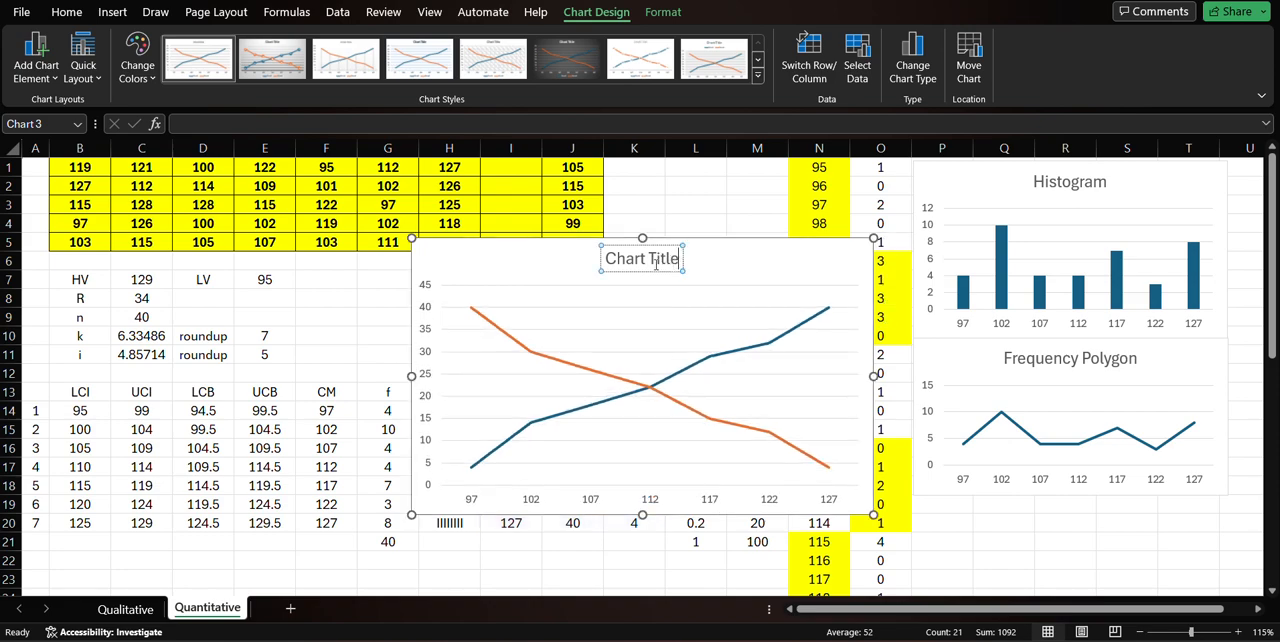
{"action": "key", "text": "ctrl+a"}
{"action": "type", "text": "Ogive"}
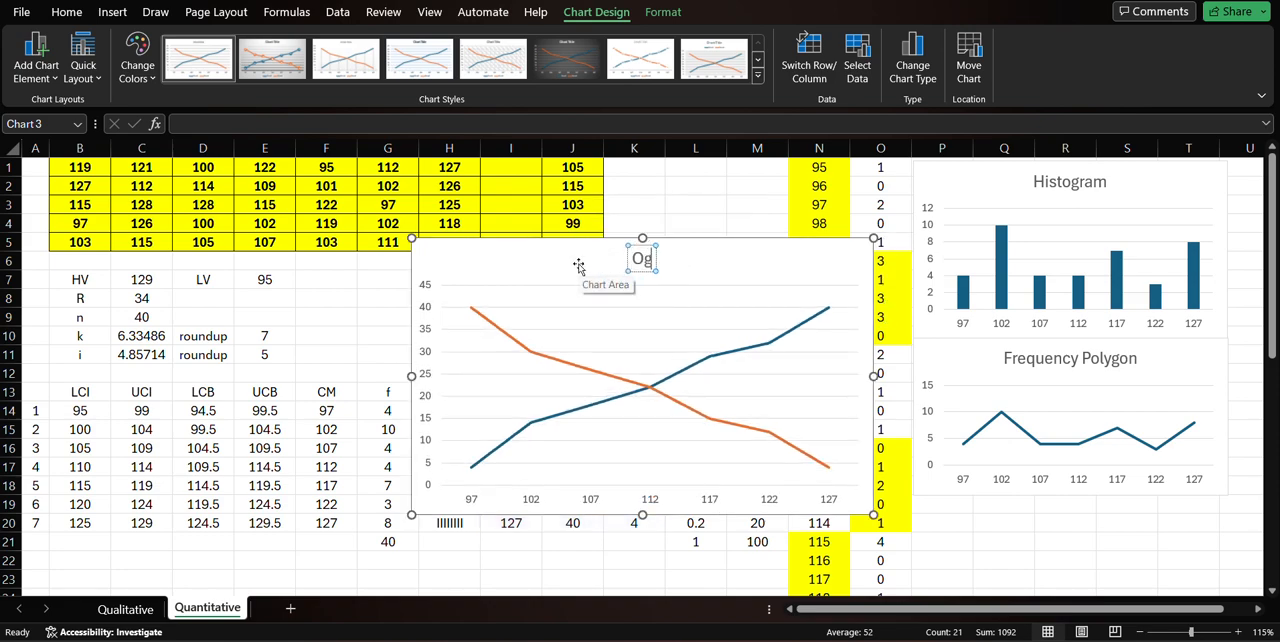
{"action": "left_click", "coordinate": [716, 256]}
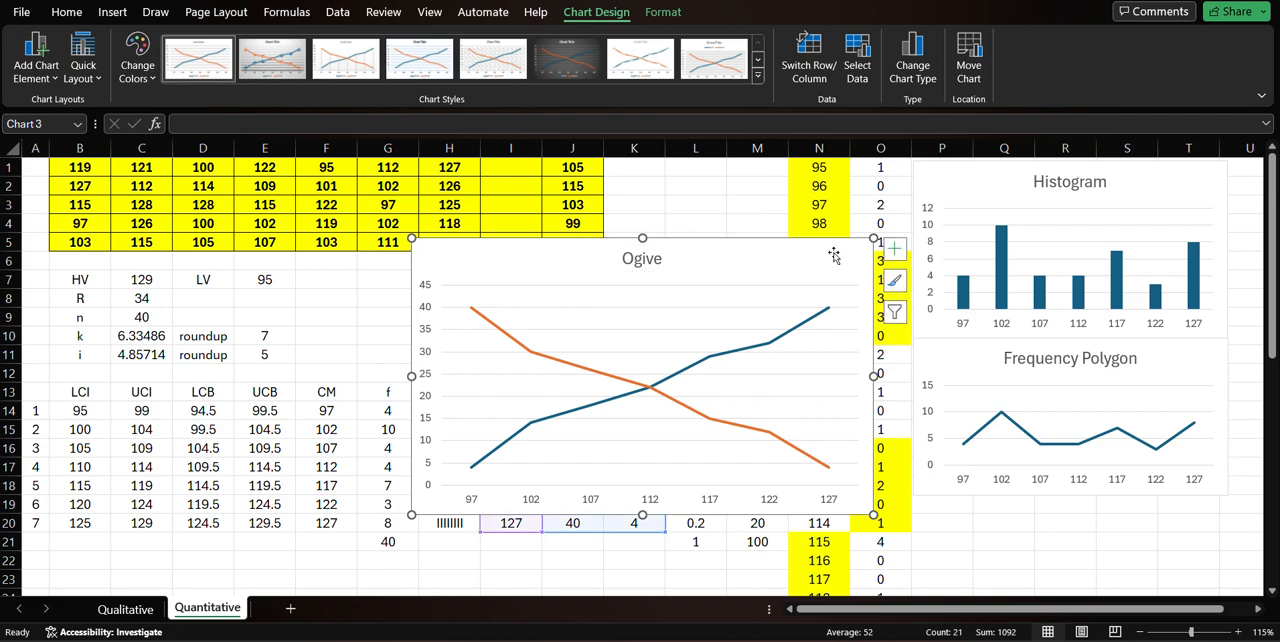
Shrink the Ogive chart and place it directly below the Frequency Polygon chart, starting at about P19.
{"action": "left_click_drag", "start_coordinate": [870, 239], "coordinate": [730, 296]}
{"action": "left_click_drag", "start_coordinate": [674, 329], "coordinate": [1175, 517]}
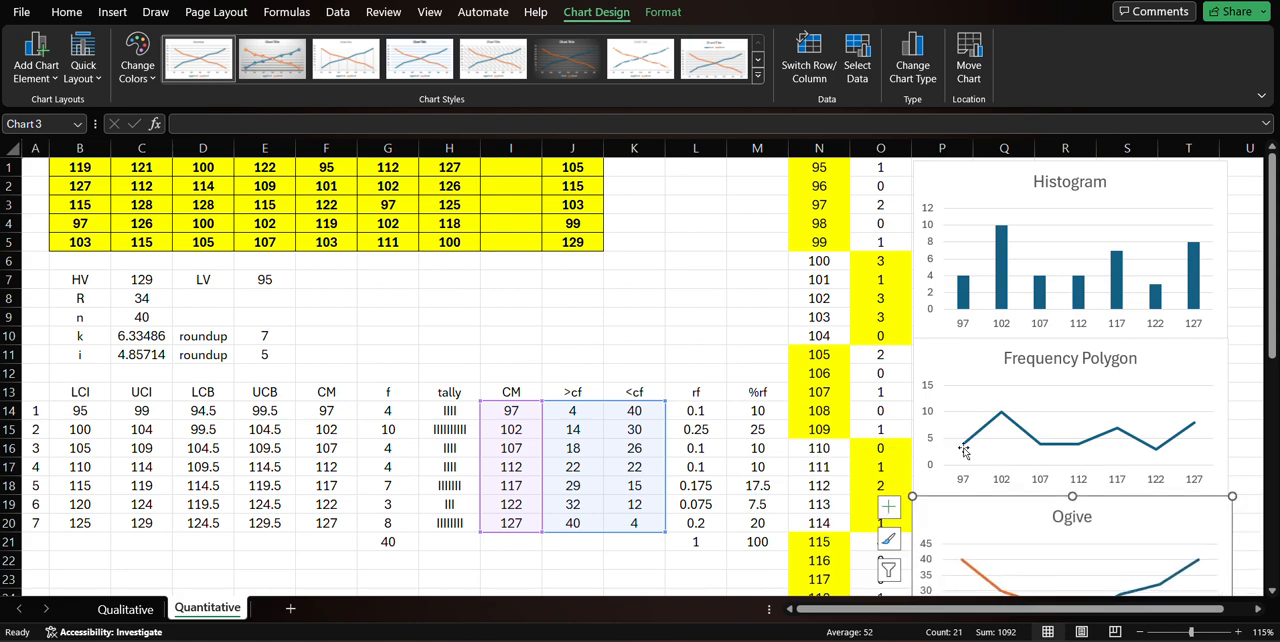
{"action": "left_click", "coordinate": [632, 314]}
Hide the duplicate CM column I.
{"action": "left_click", "coordinate": [510, 147]}
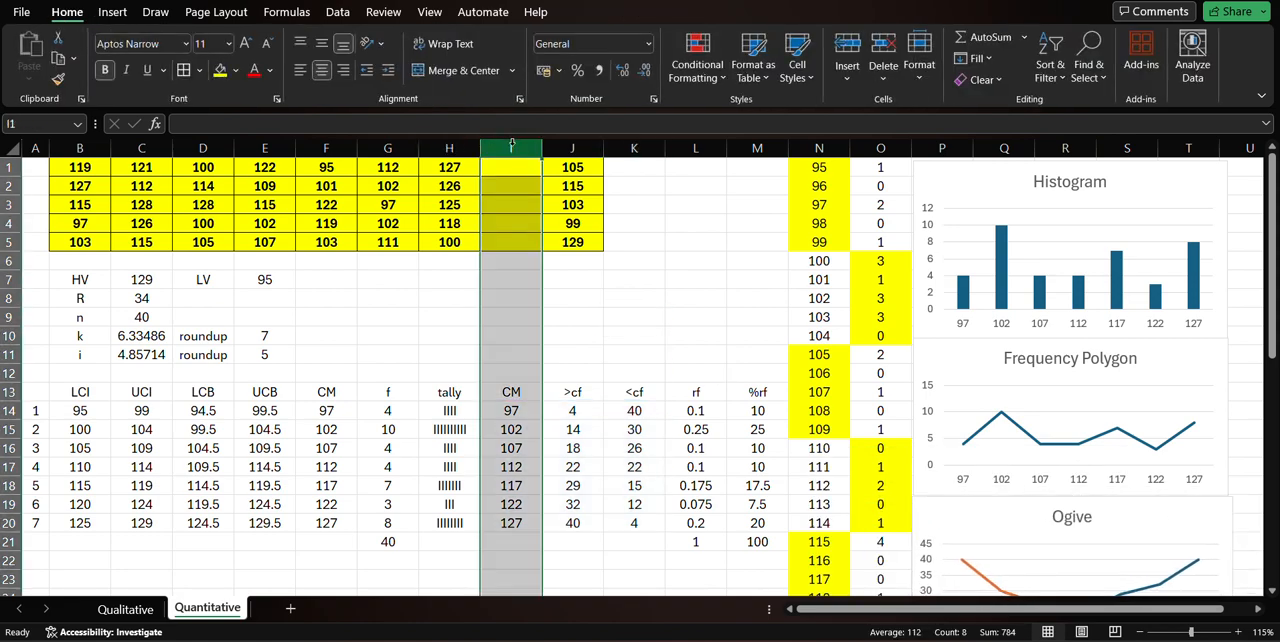
{"action": "left_click", "coordinate": [919, 60]}
{"action": "mouse_move", "coordinate": [985, 280]}
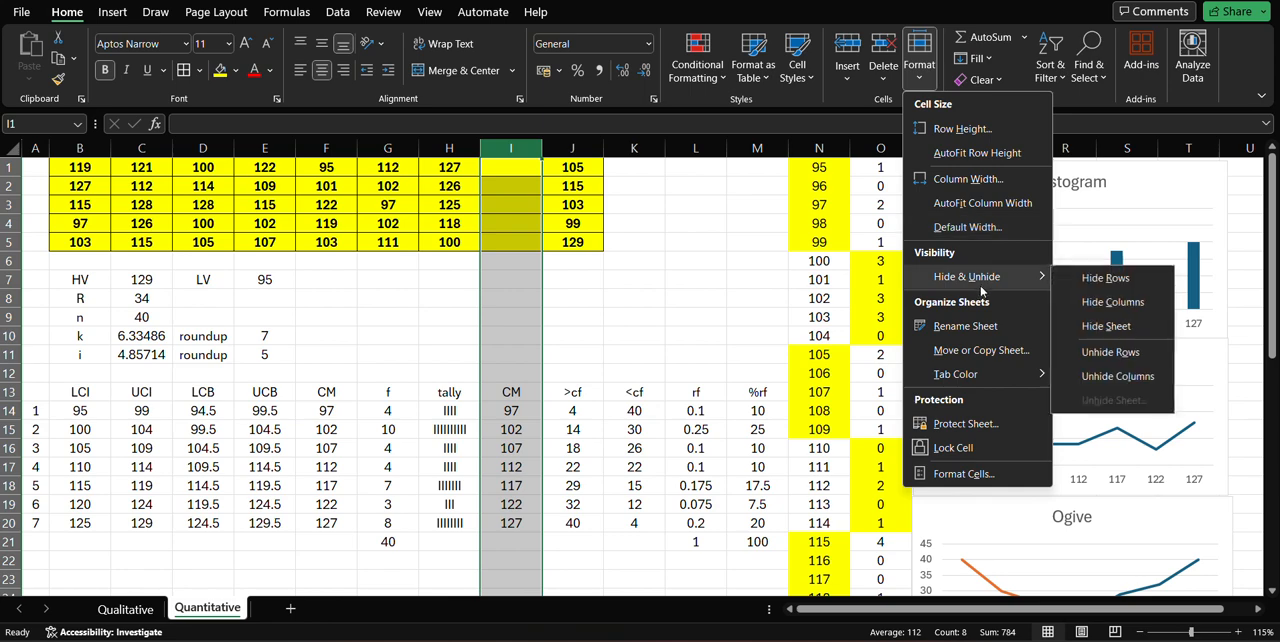
{"action": "left_click", "coordinate": [1108, 304]}
{"action": "left_click", "coordinate": [578, 298]}
{"action": "scroll", "coordinate": [666, 316], "scroll_direction": "down", "scroll_amount": 1}
{"action": "scroll", "coordinate": [666, 316], "scroll_direction": "down", "scroll_amount": 4}
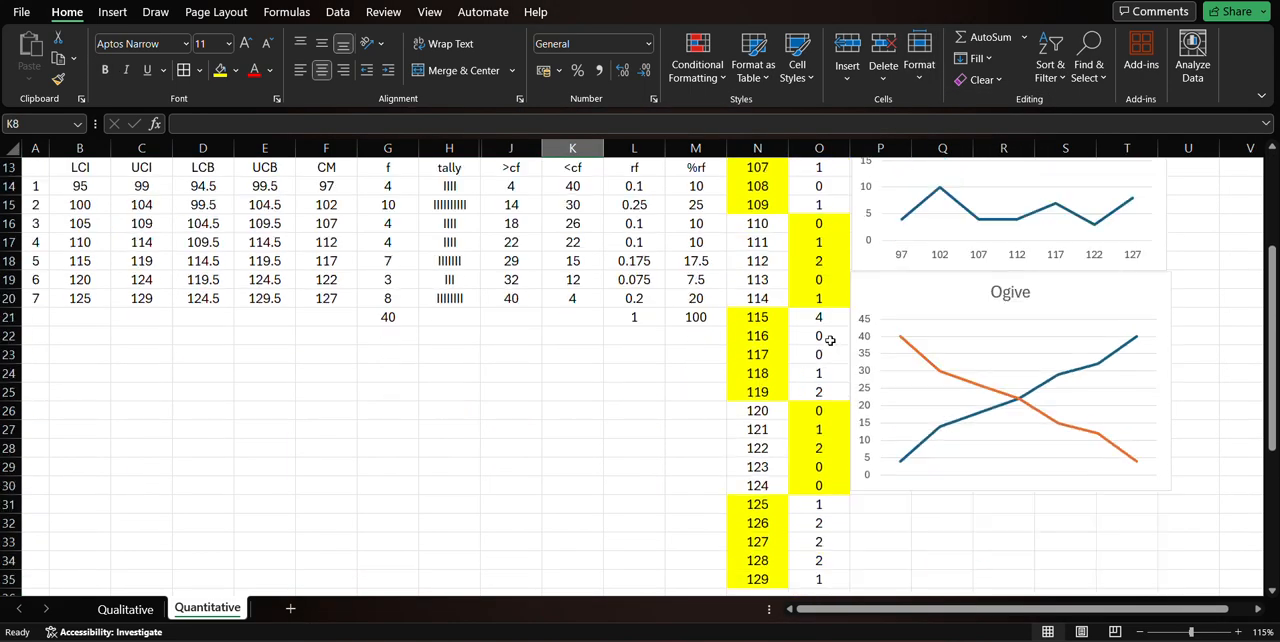
{"action": "scroll", "coordinate": [617, 377], "scroll_direction": "up", "scroll_amount": 4}
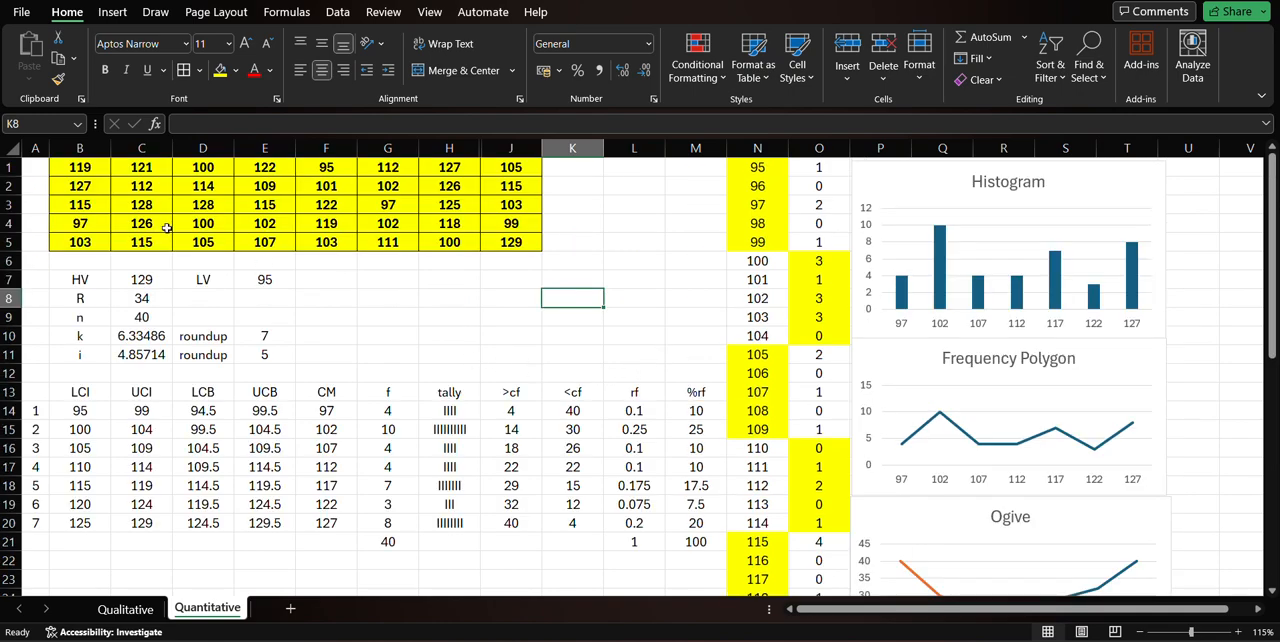
{"action": "left_click", "coordinate": [41, 166]}
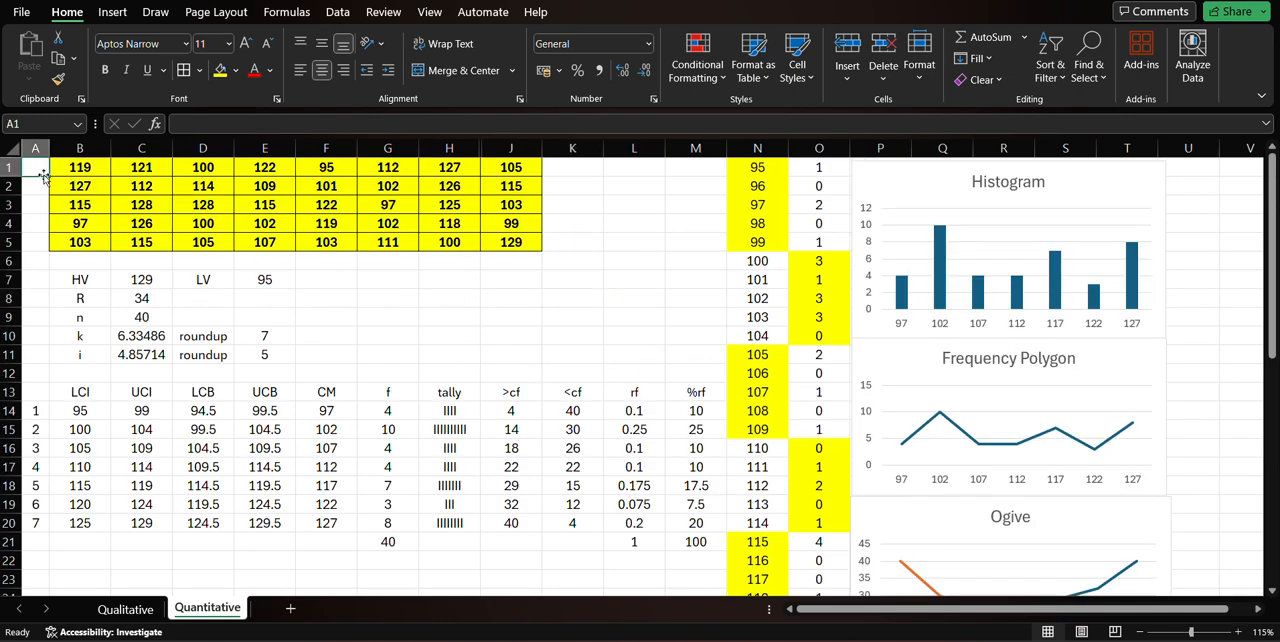